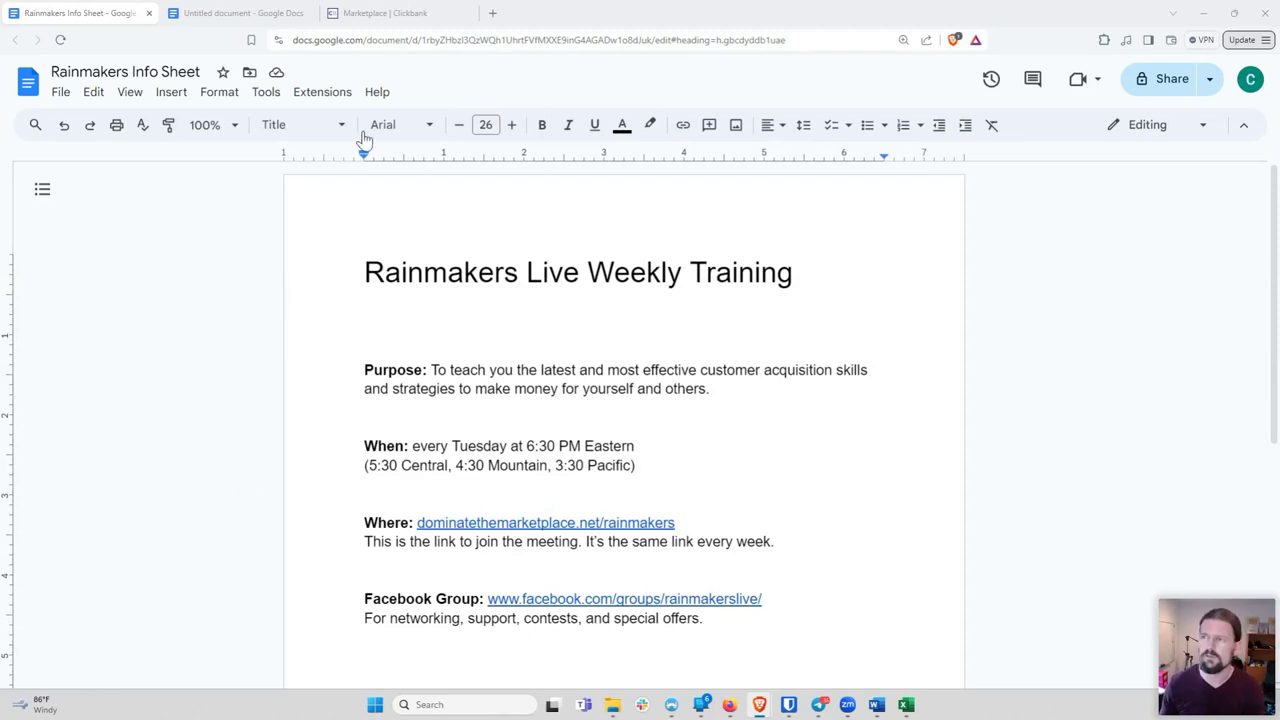
Switch from the Rainmakers Info Sheet to the ClickBank Marketplace page
click(378, 13)
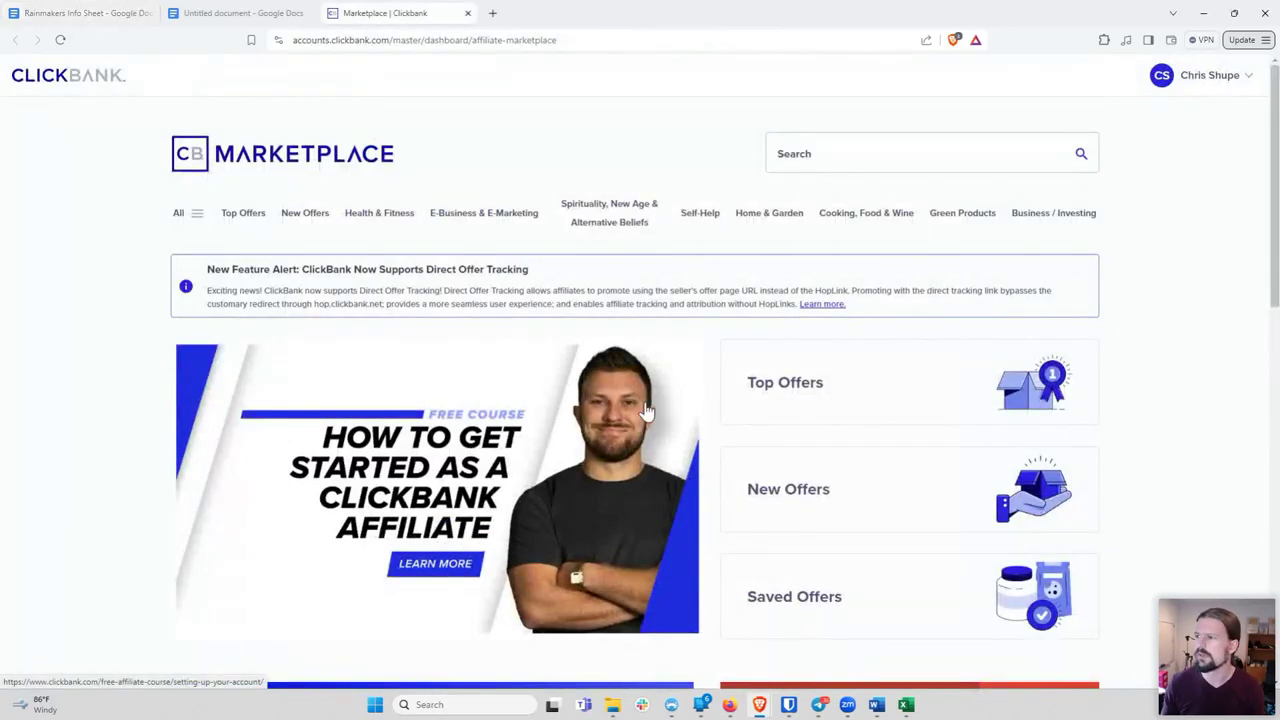
scroll(571, 394, down, 4)
scroll(577, 392, up, 4)
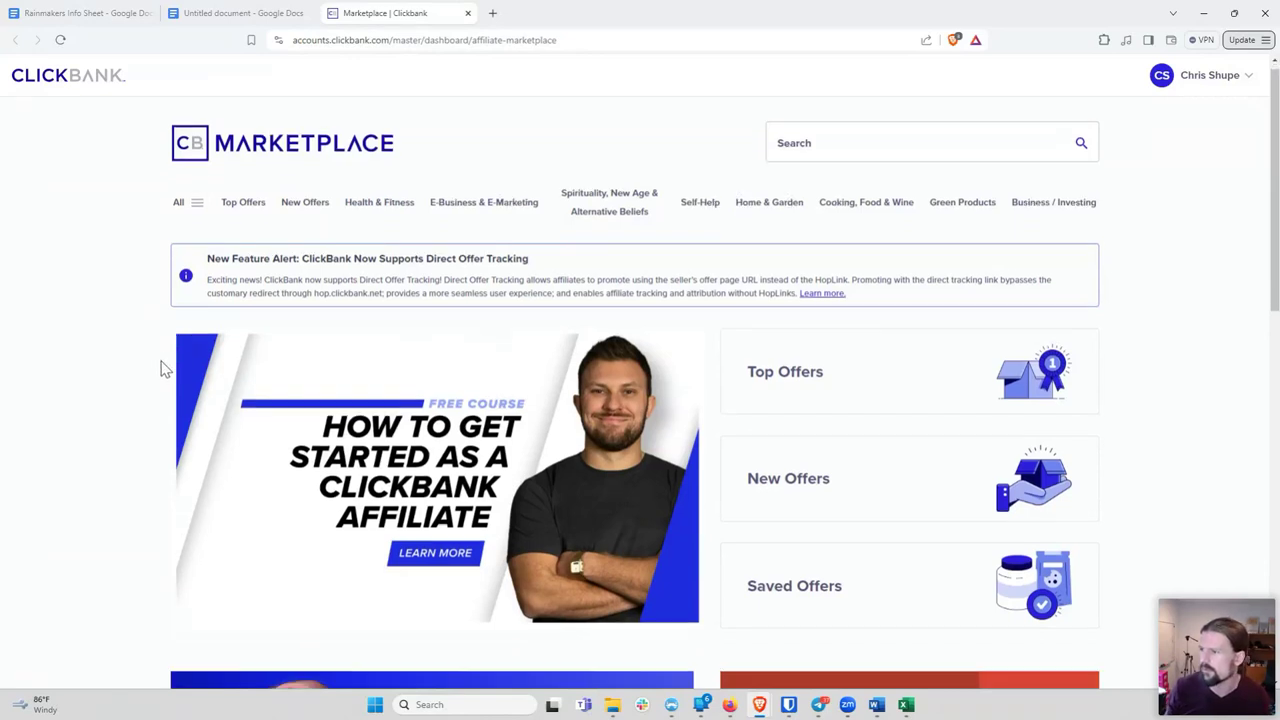
scroll(163, 369, down, 3)
scroll(160, 371, up, 3)
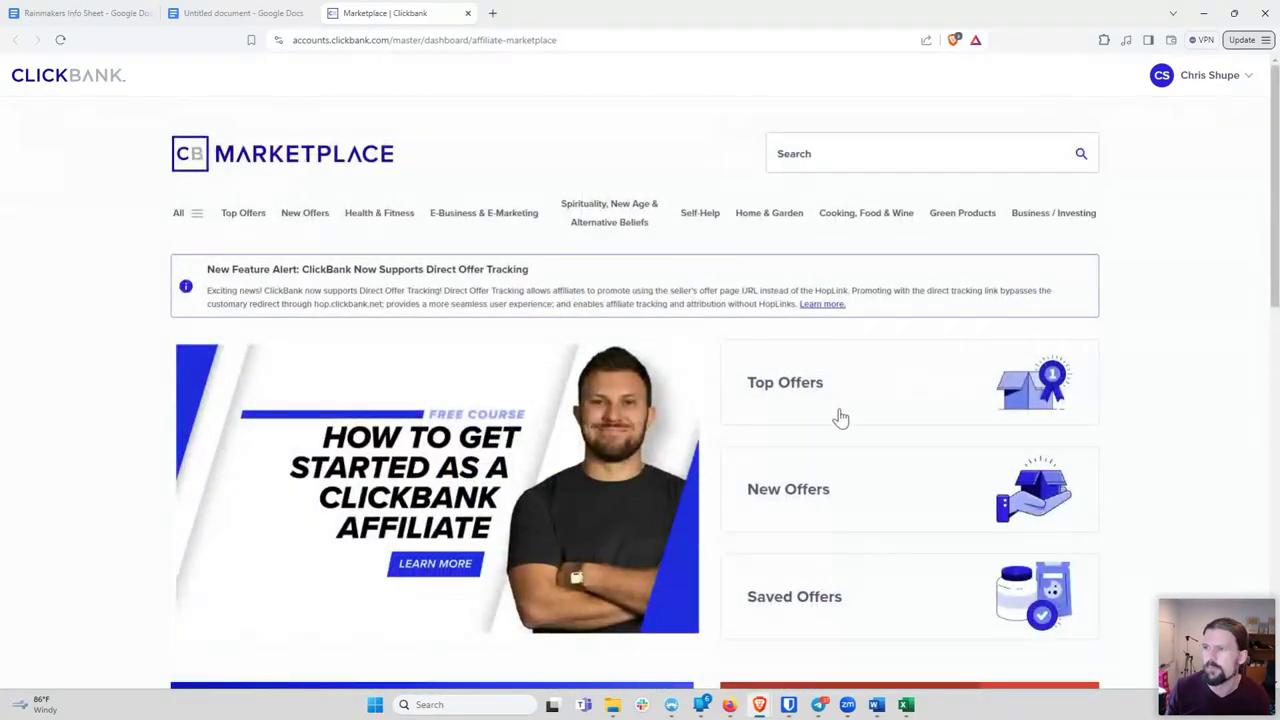
Look through ClickBank's Top Offers listing, then return to the blank Untitled document
click(812, 384)
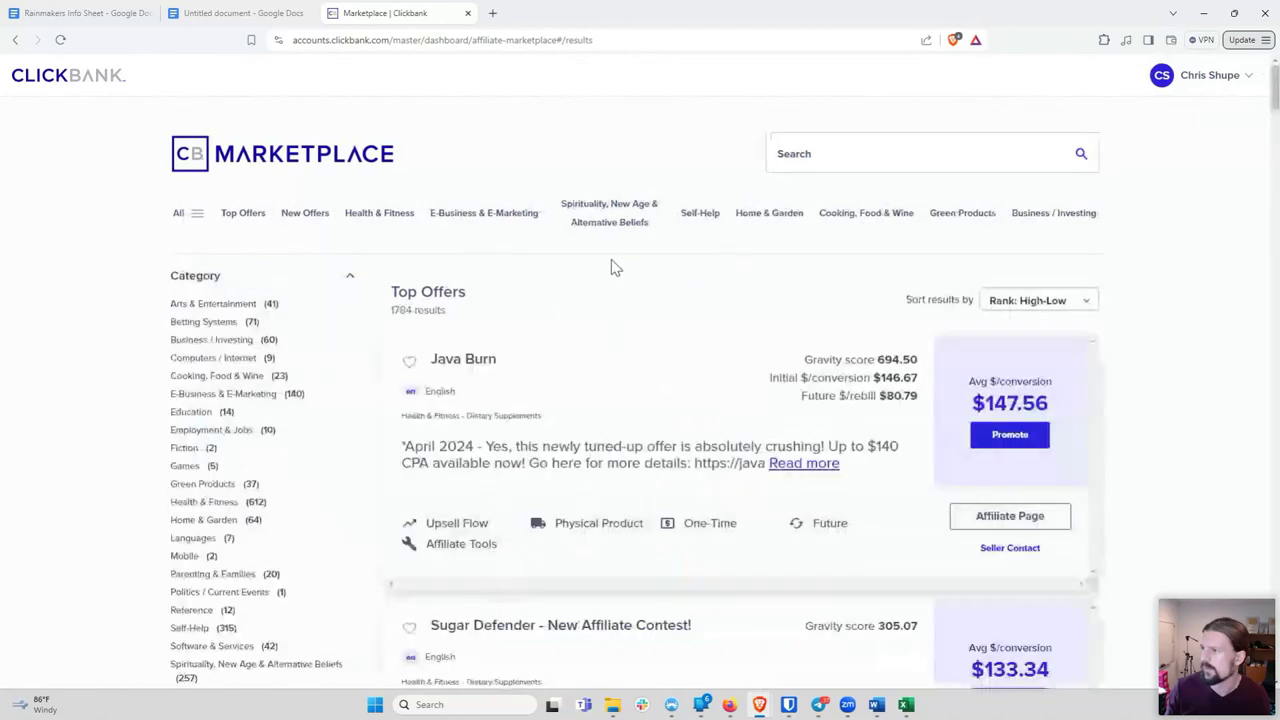
scroll(908, 354, down, 1)
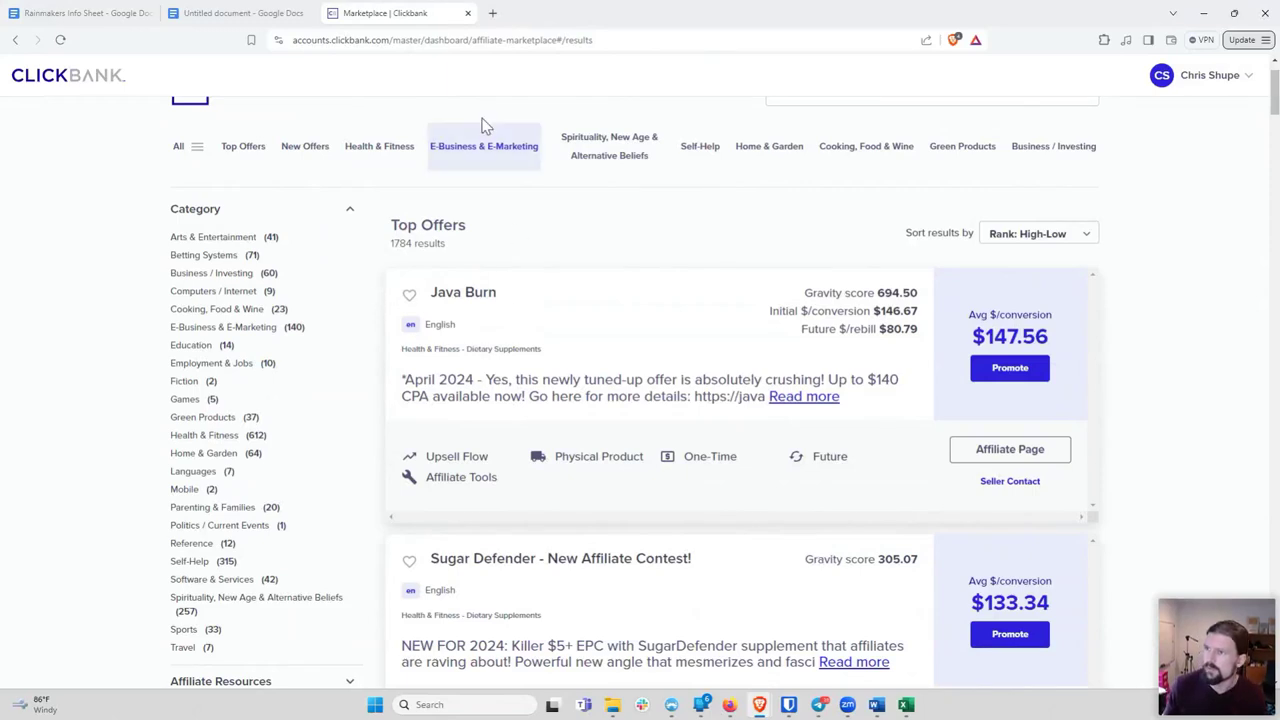
click(234, 13)
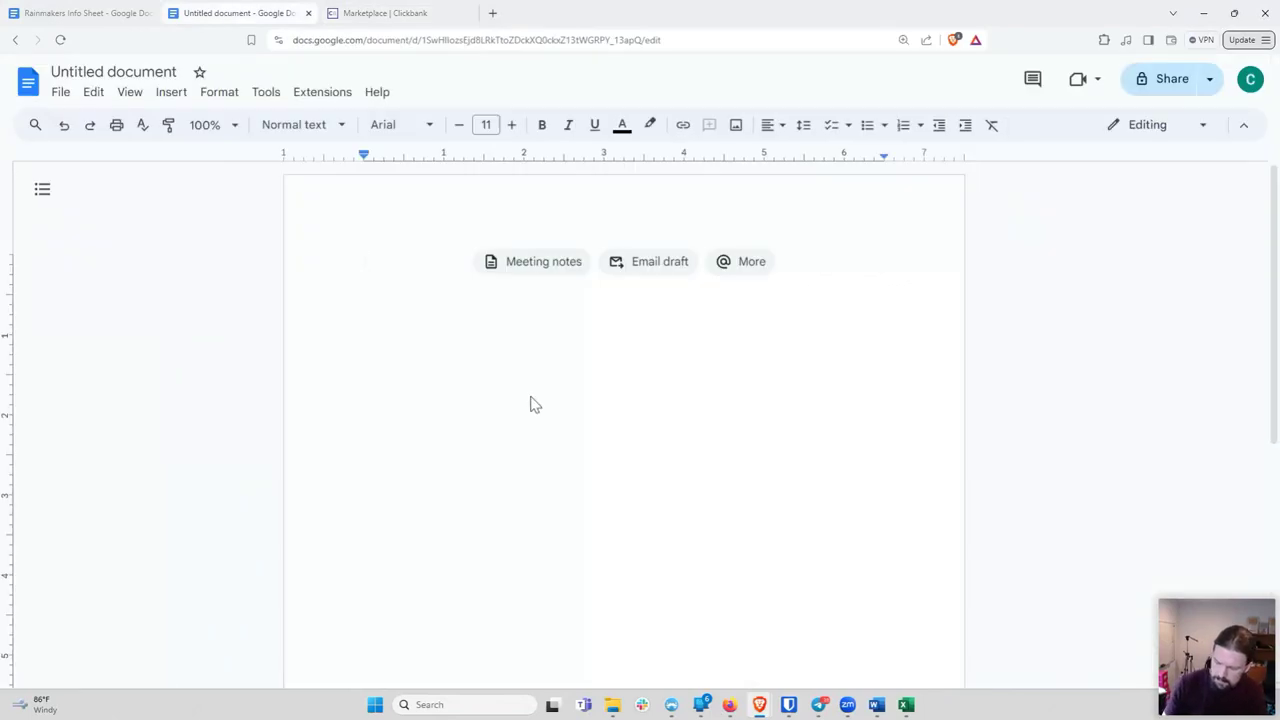
Start a dash list with 'From sales page' and an indented 'Desires' sub-bullet
text(-)
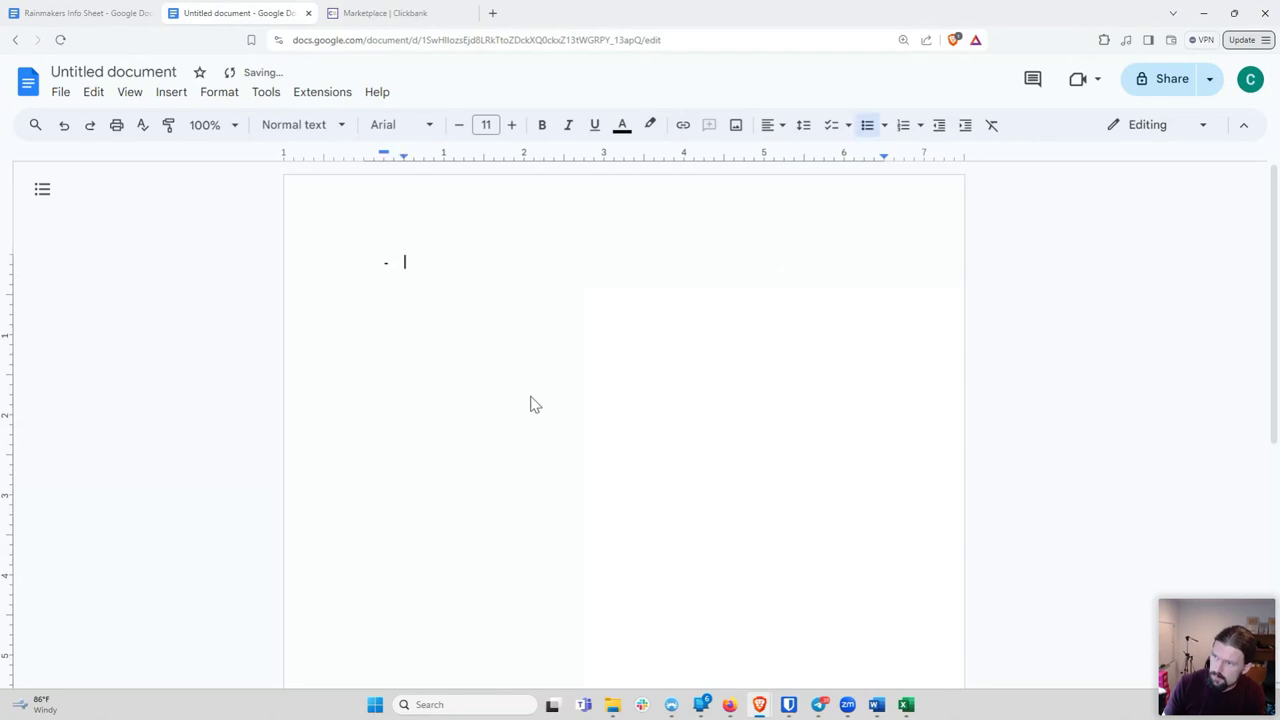
text( From sales page:)
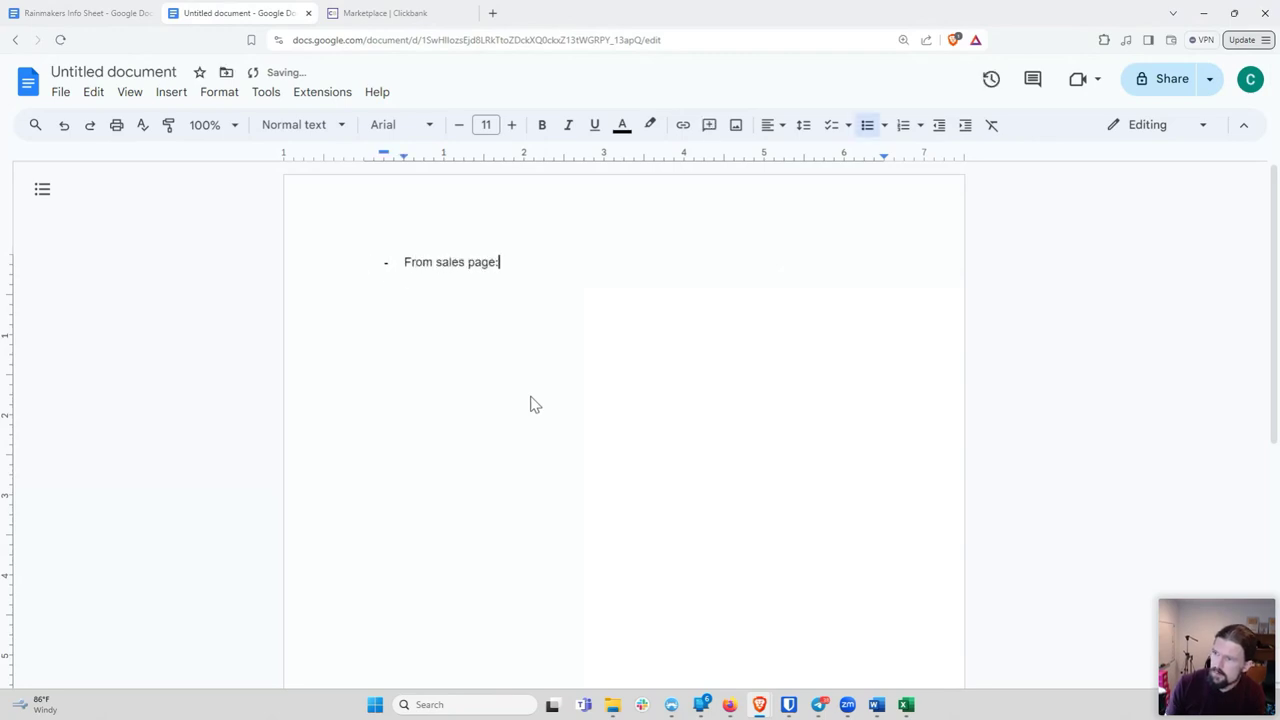
key(Return)
key(Tab)
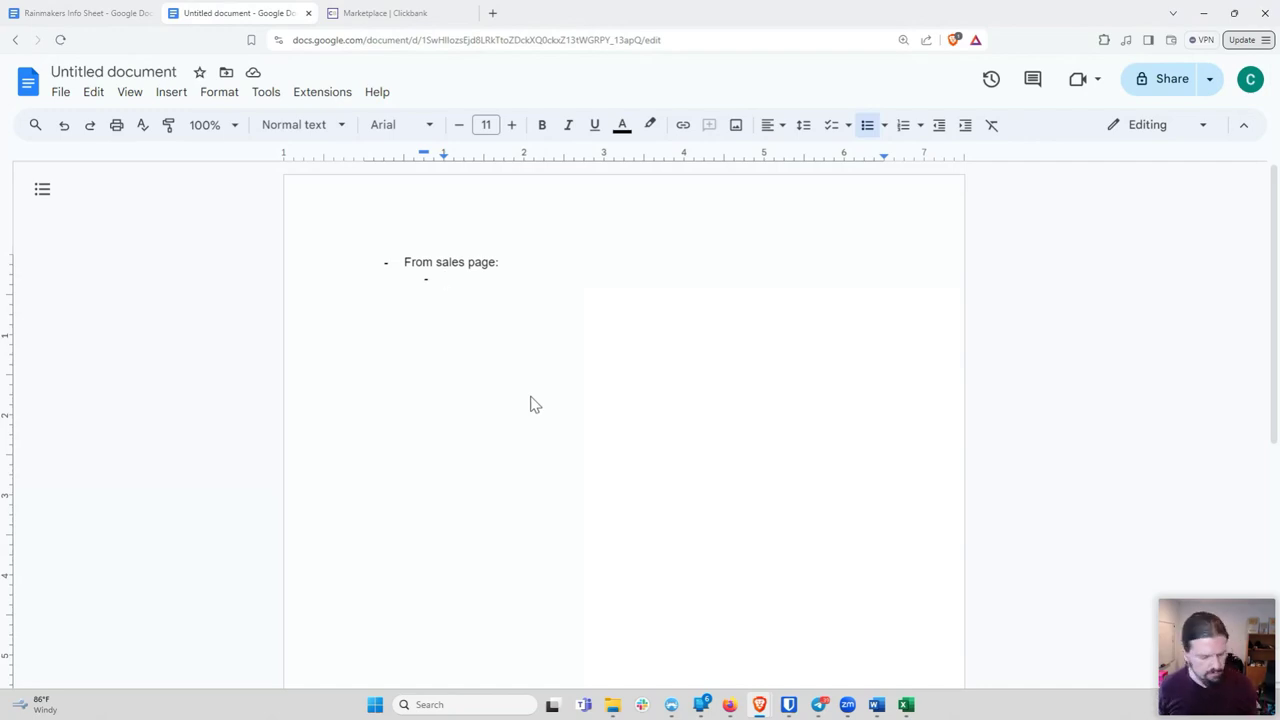
text(Desires)
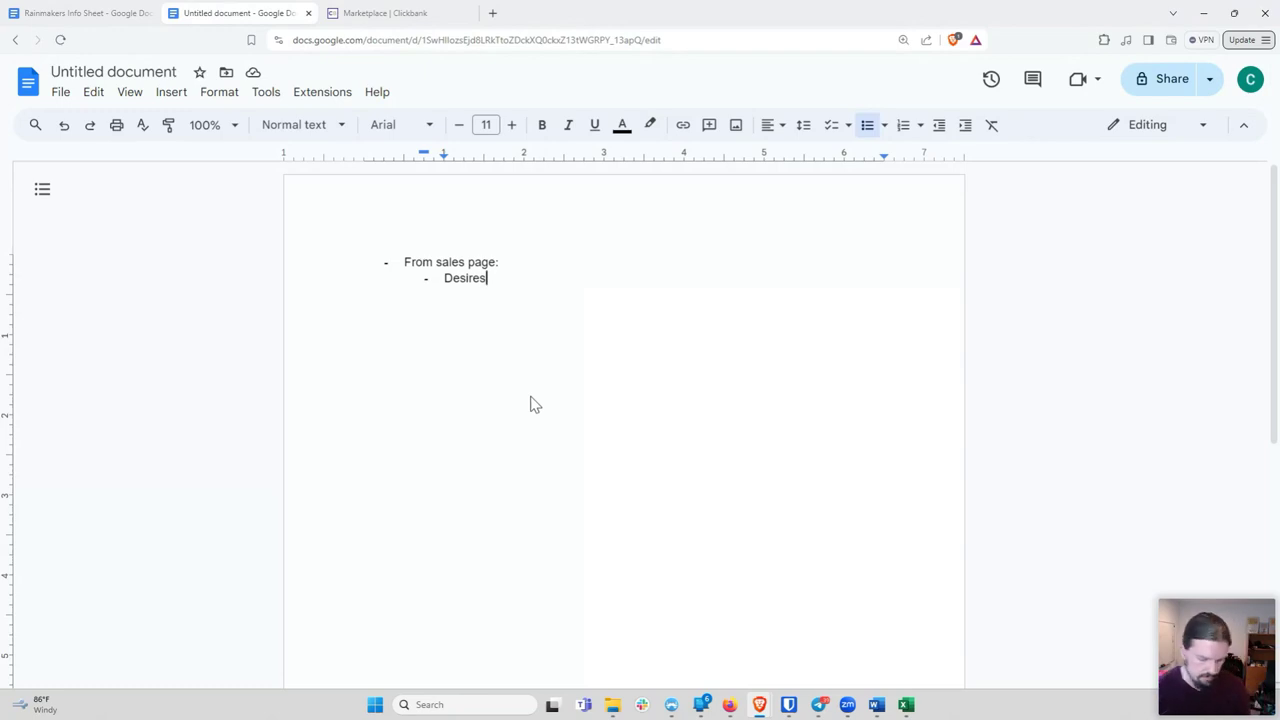
Add 'Pains' as the next sub-bullet below Desires
key(Return)
text(Pains)
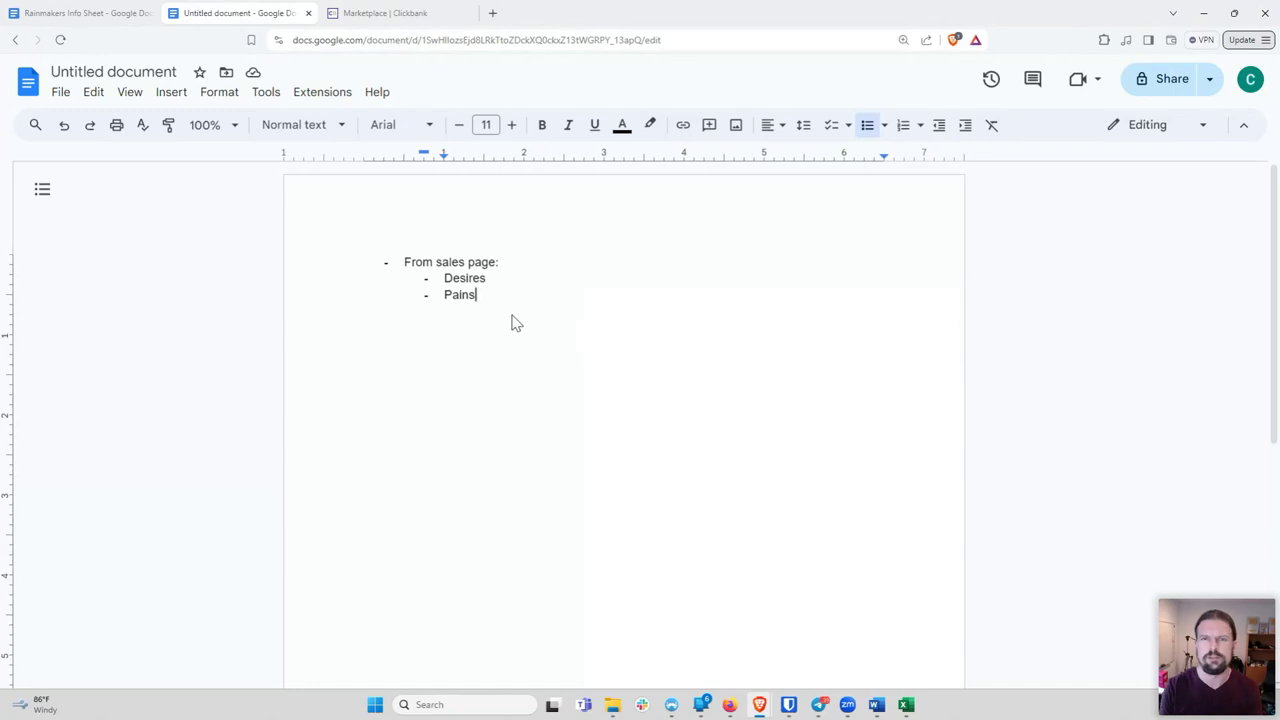
Add a 'Challenges' sub-bullet below Pains
key(Return)
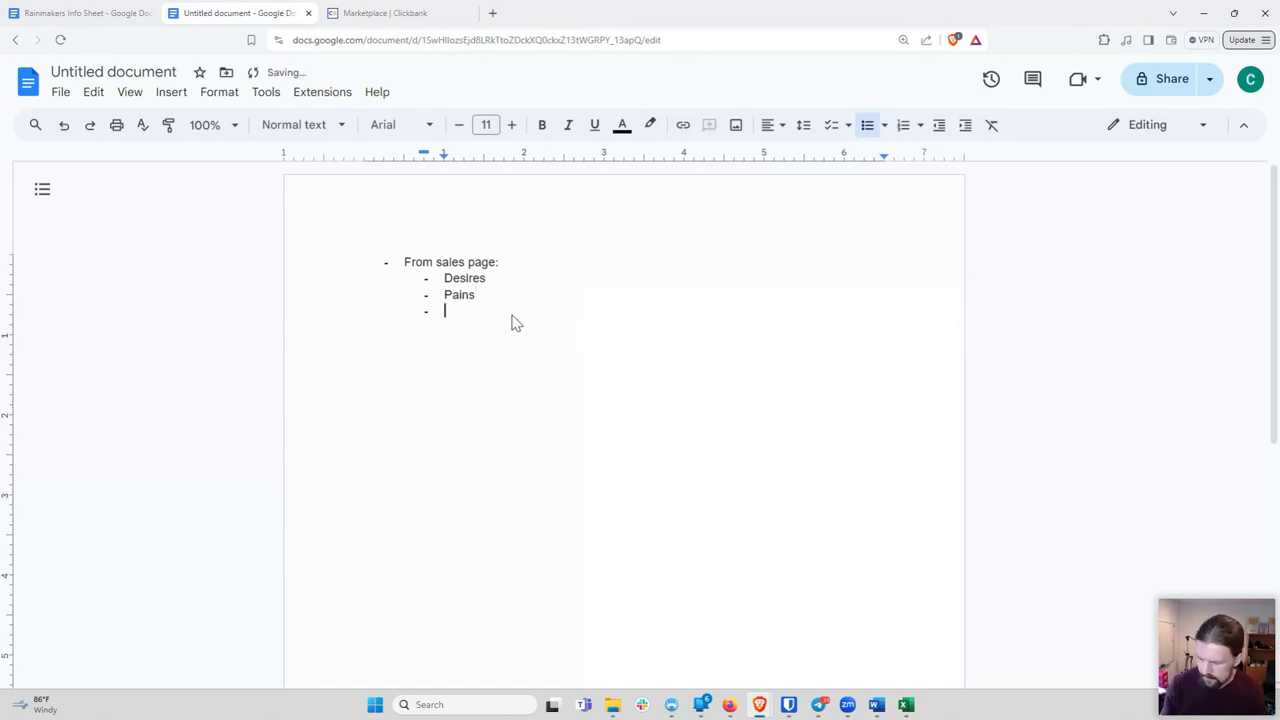
text(Challenges)
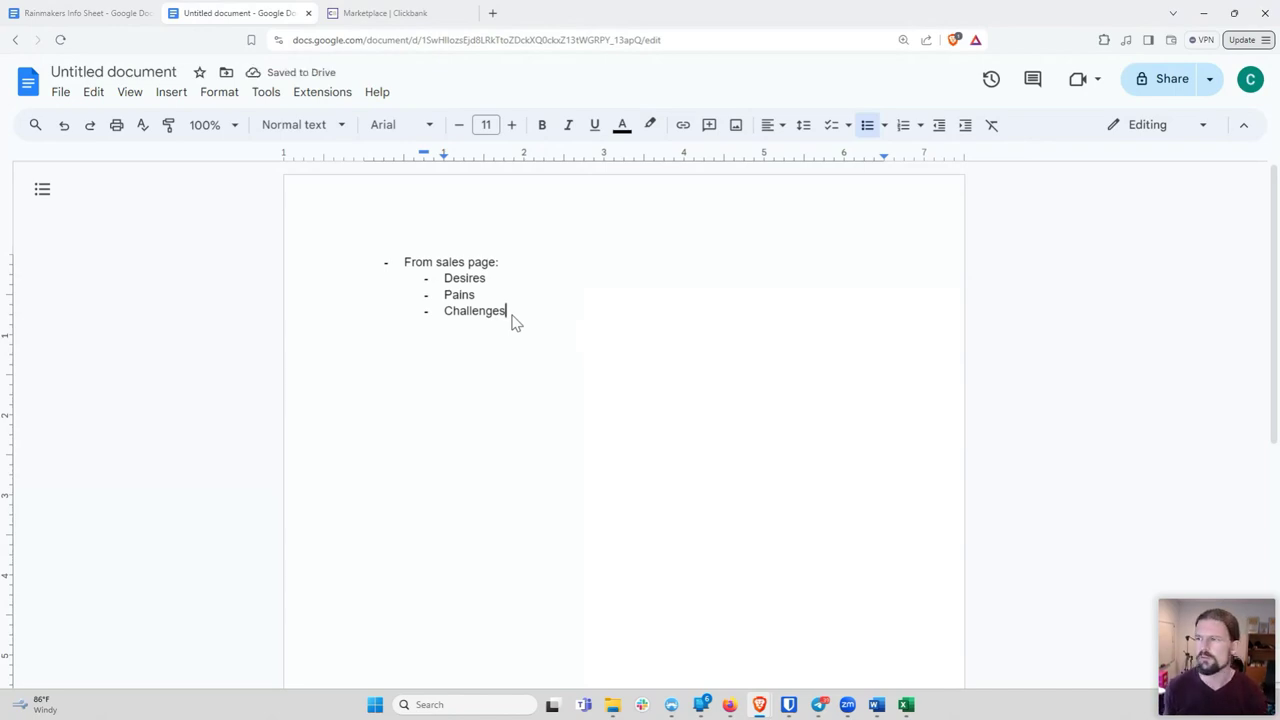
drag(488, 279, 447, 297)
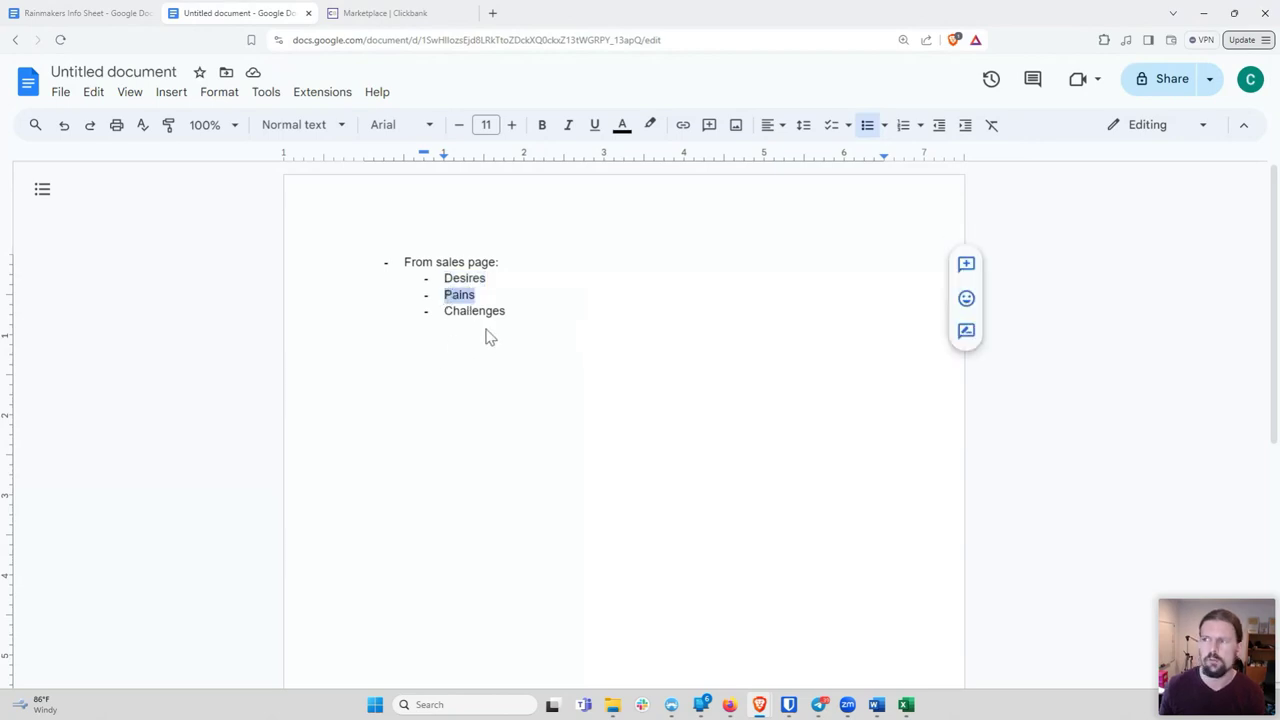
click(517, 310)
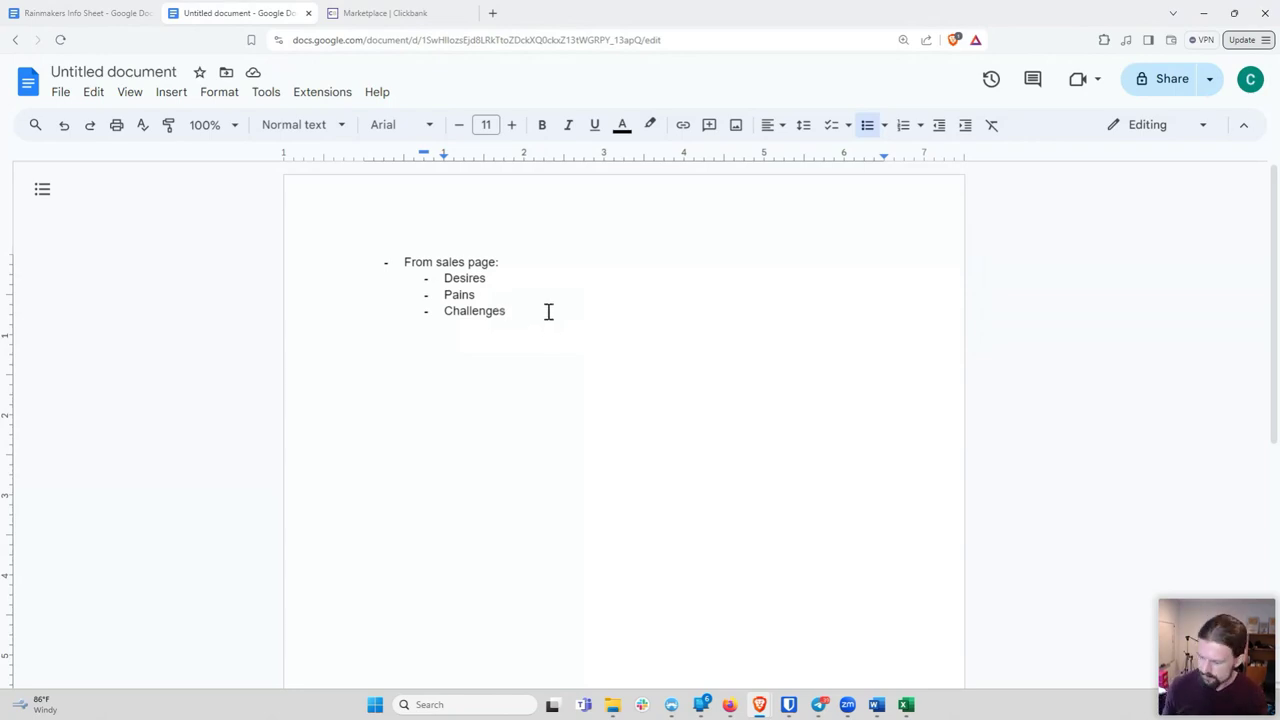
Add 'What they've tried' and 'Cost' sub-bullets, leaving an empty one below
key(Return)
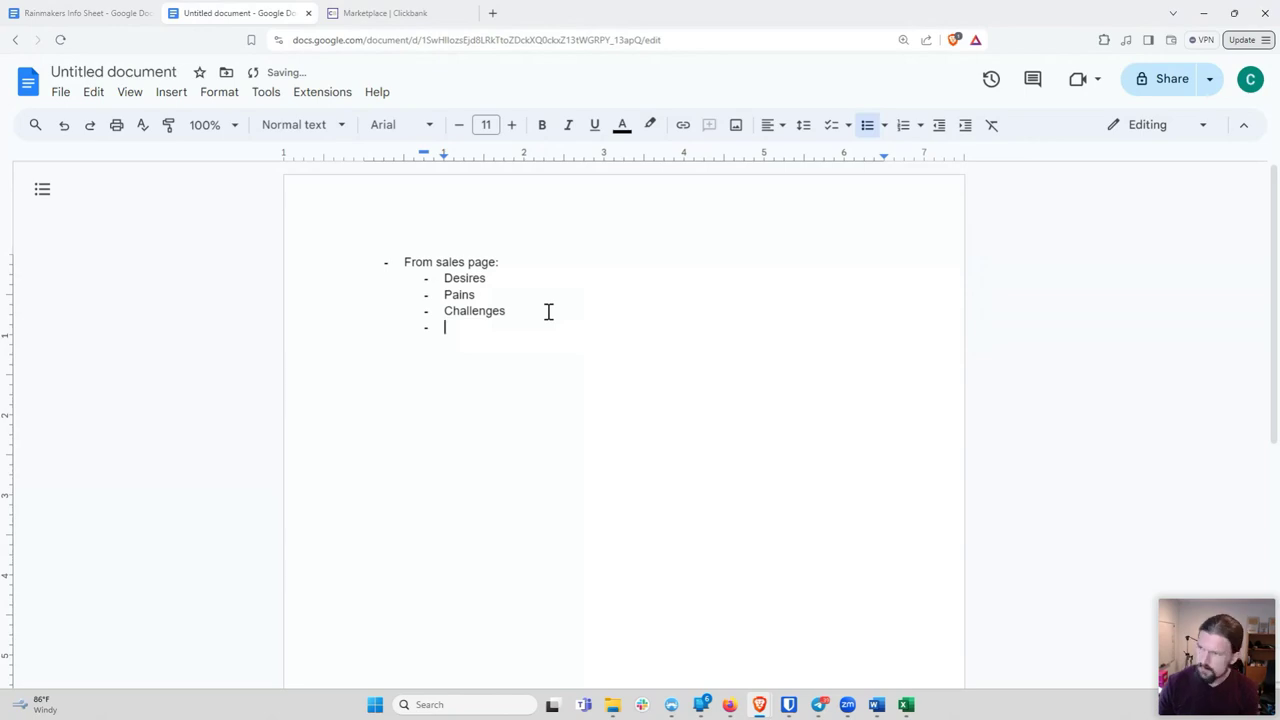
text(What they've tr)
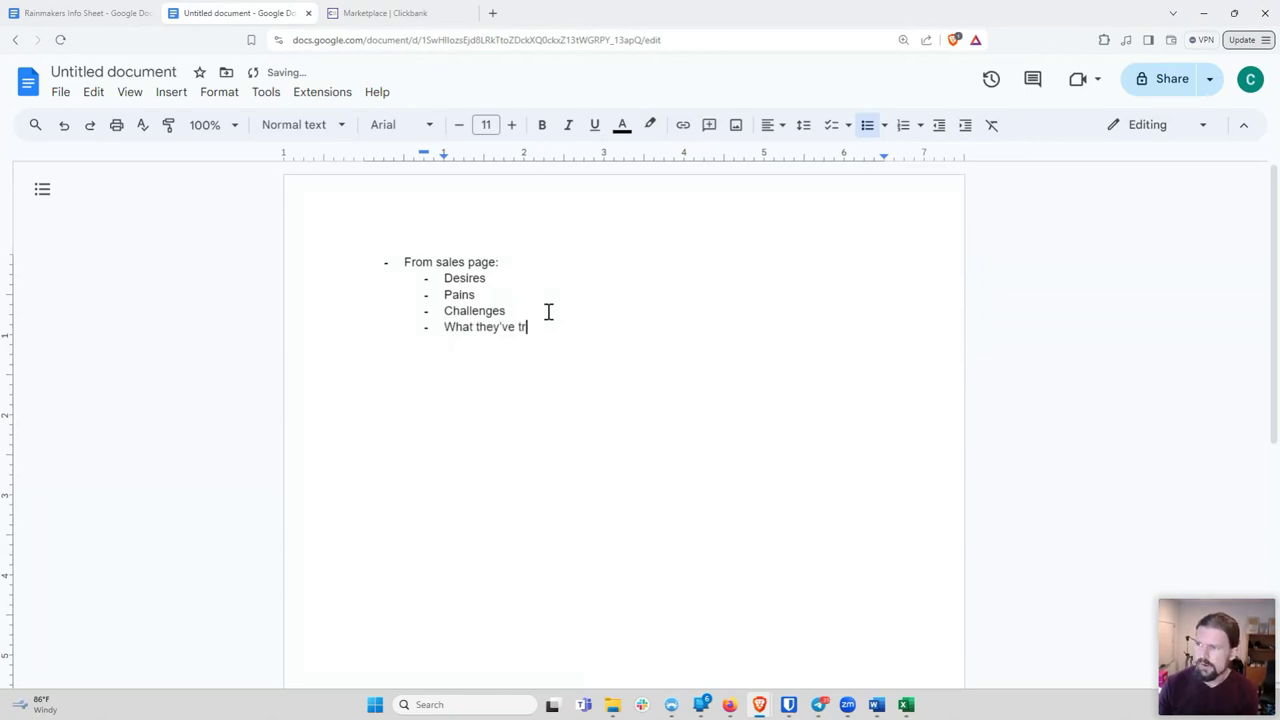
text(ied)
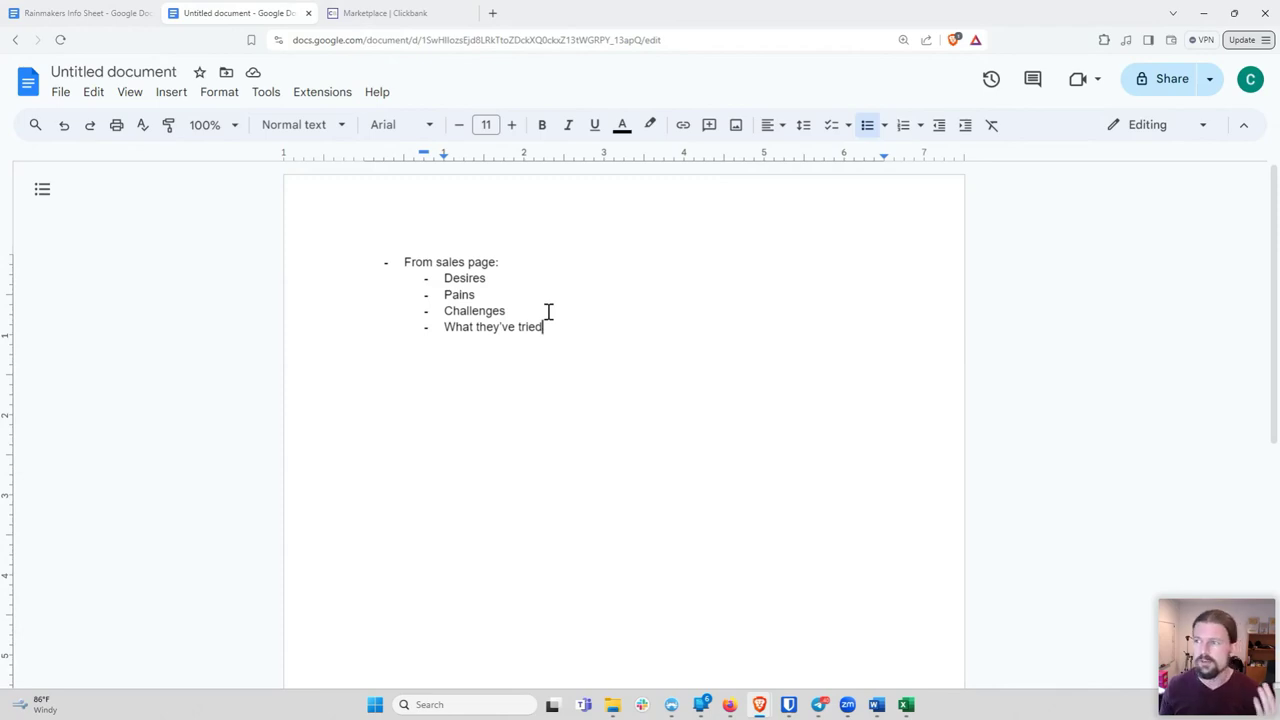
click(500, 279)
click(495, 294)
click(554, 328)
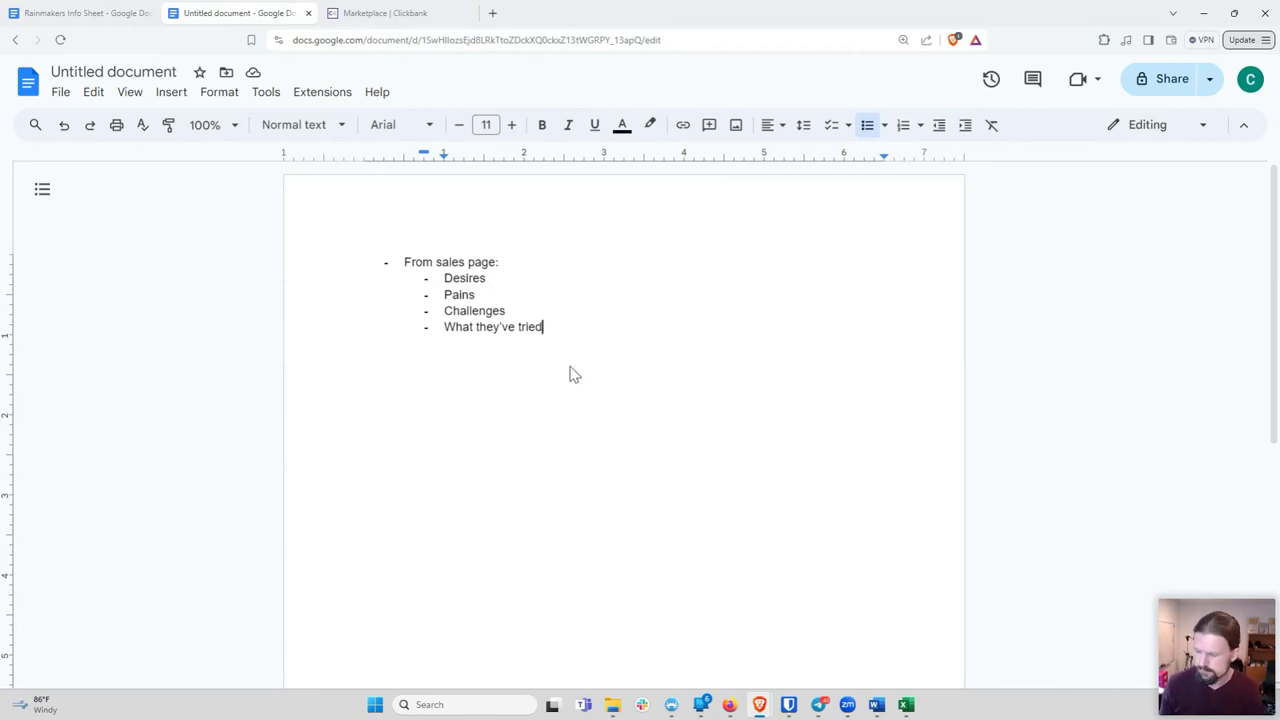
key(Return)
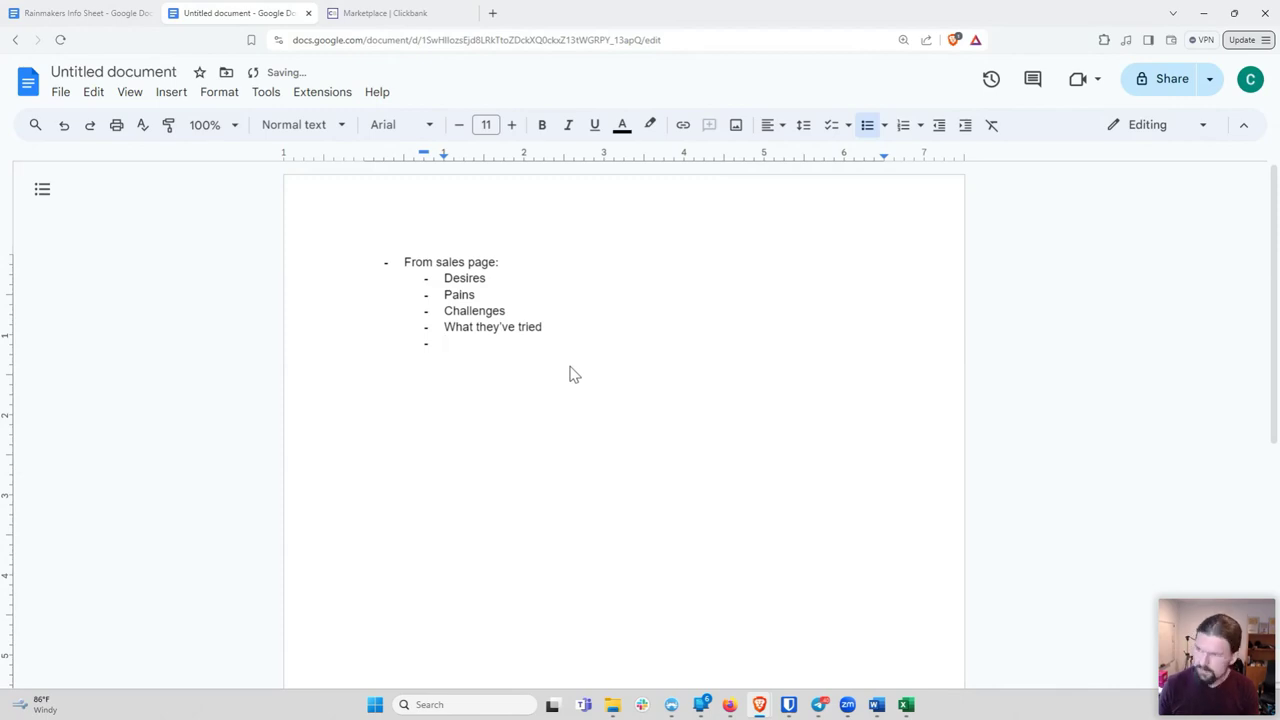
text(Cost)
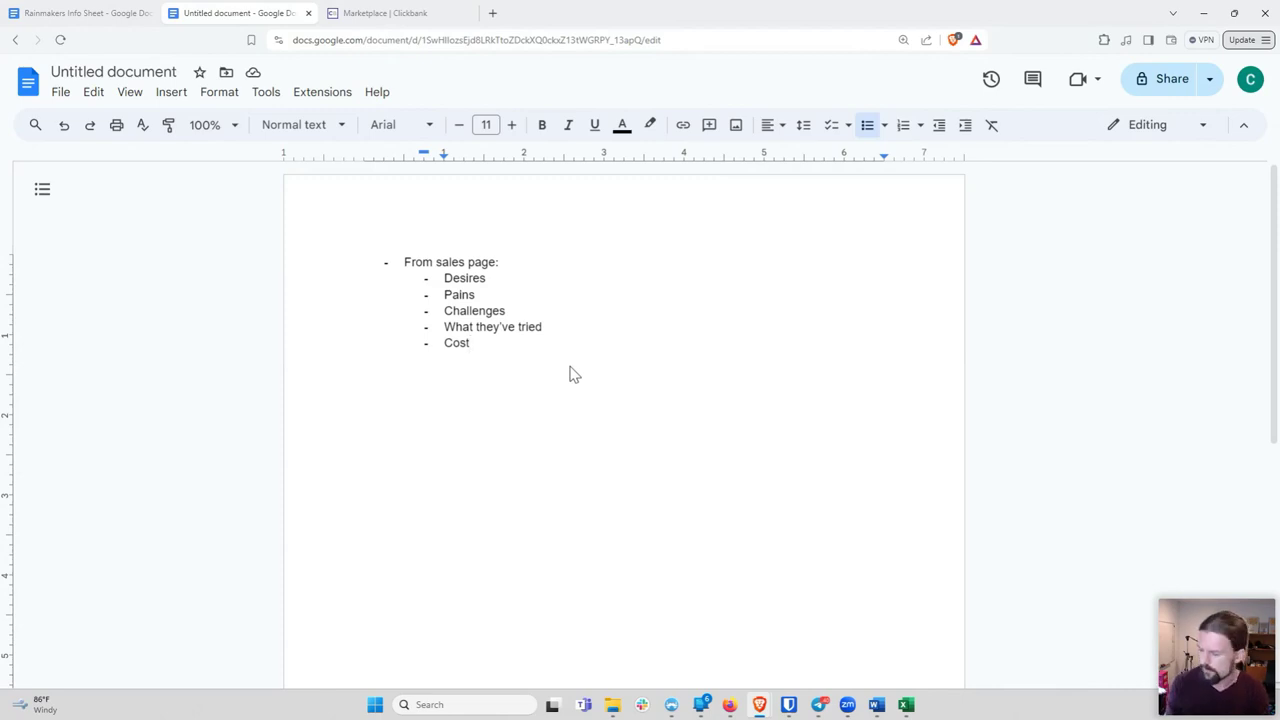
key(Return)
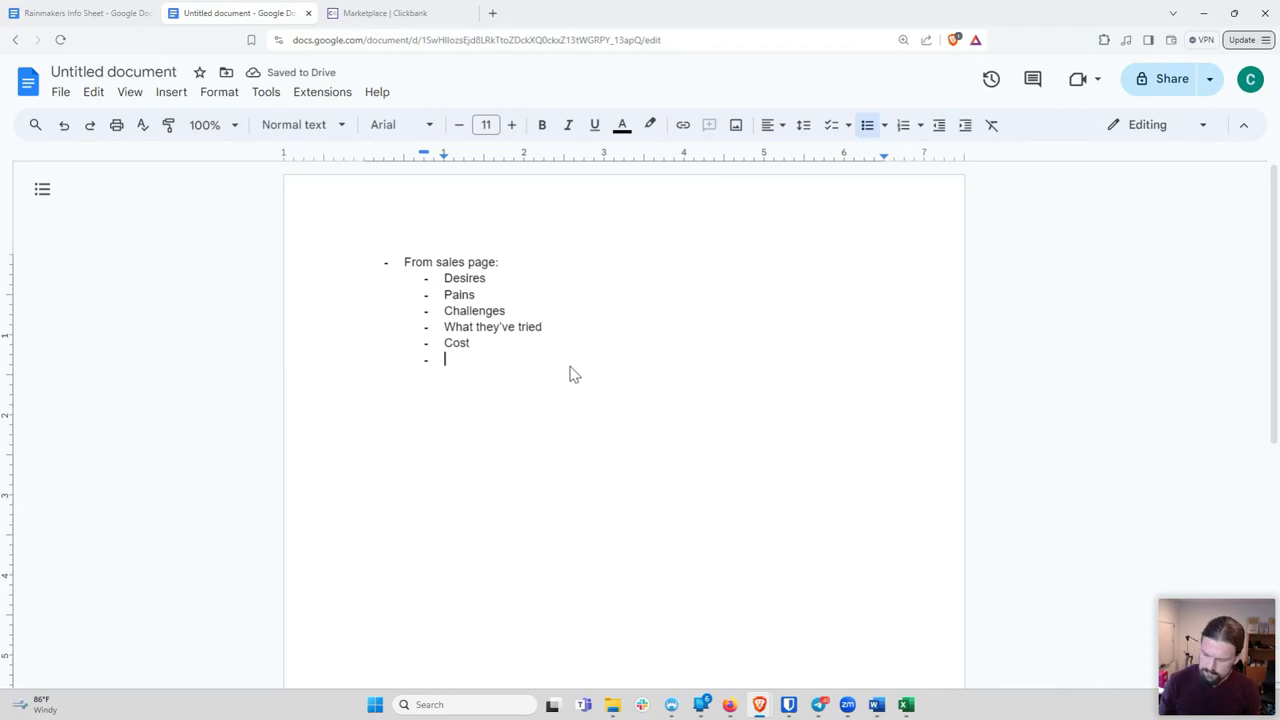
Add a 'Unique mechanism' sub-bullet after Cost and start another below it
text(Unique me)
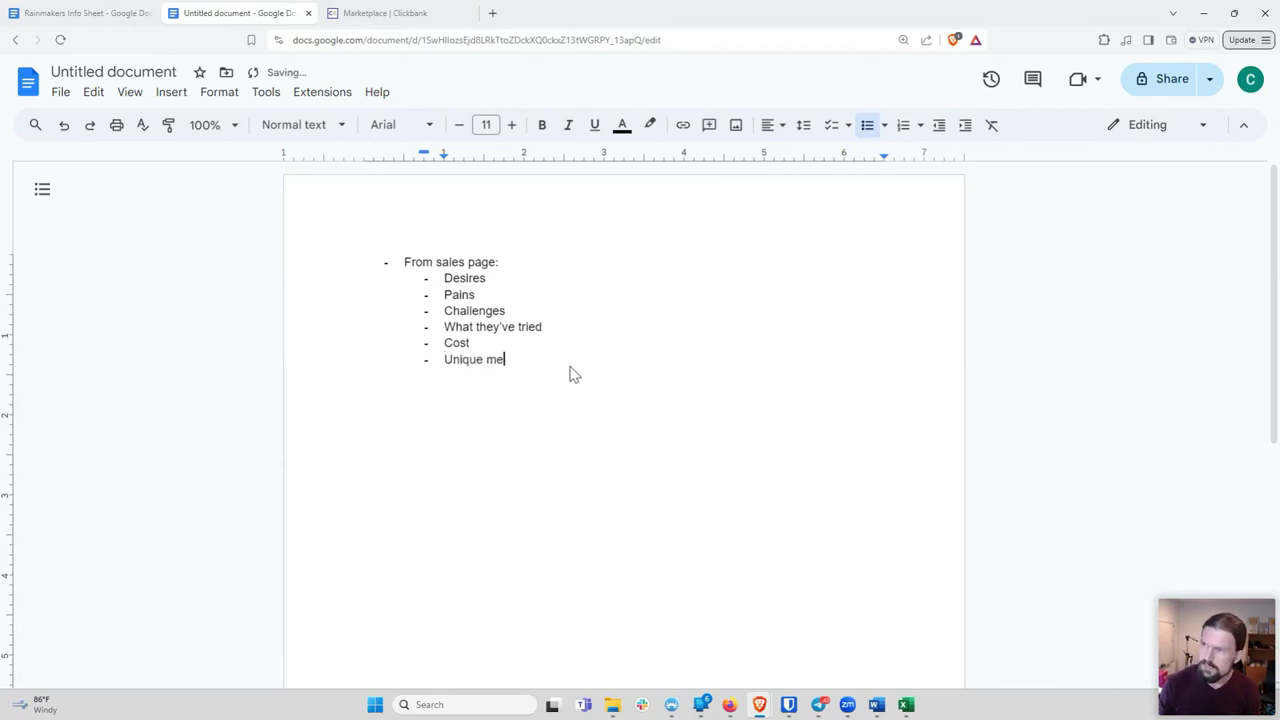
text(chanism)
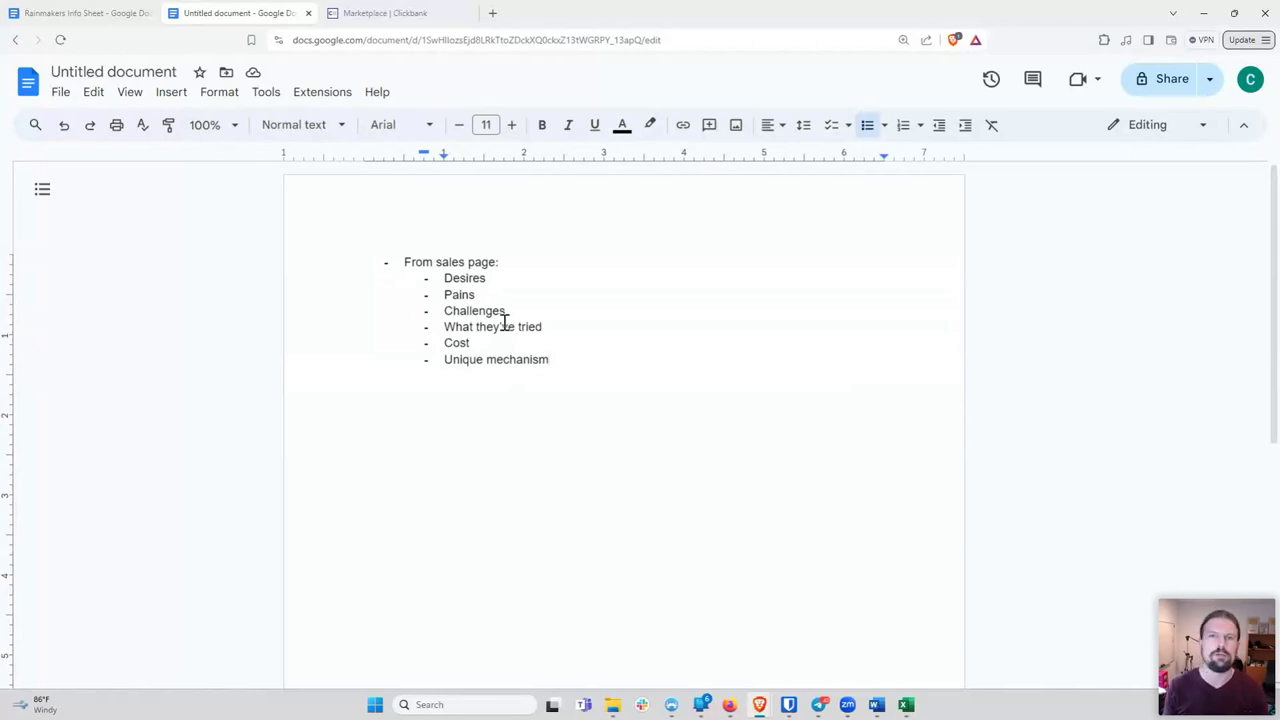
triple_click(505, 326)
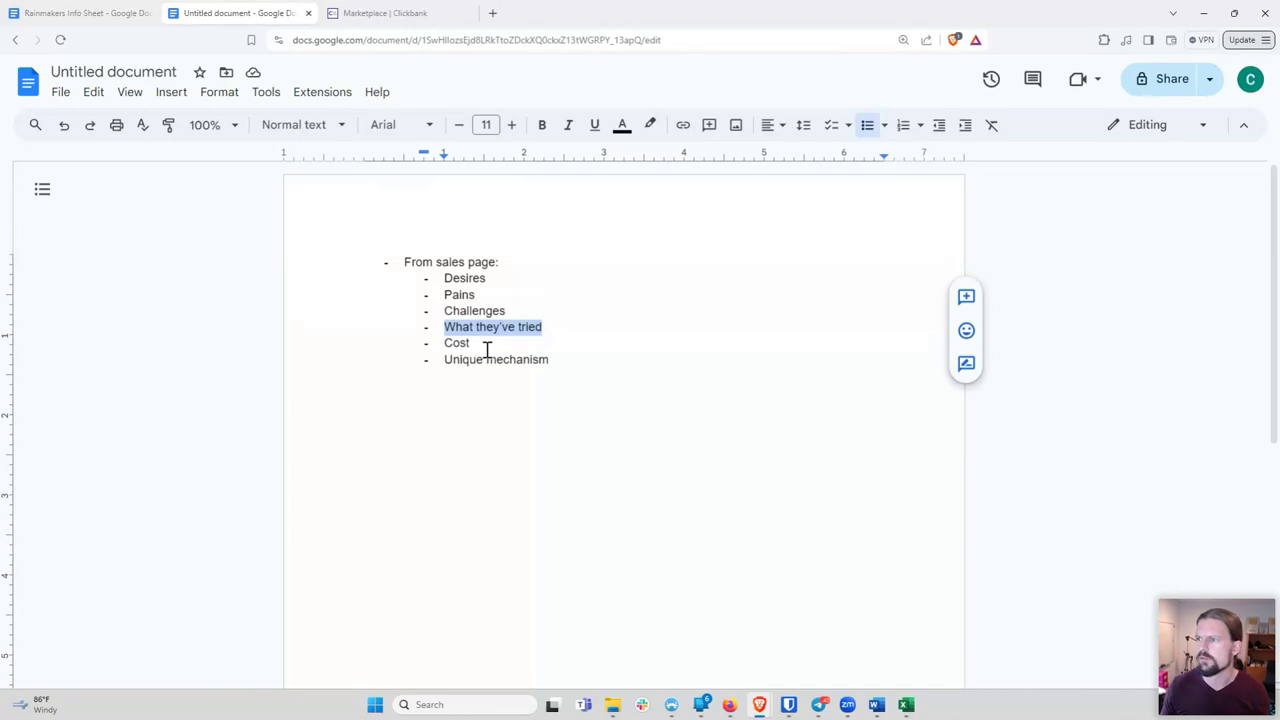
click(511, 329)
drag(560, 359, 453, 370)
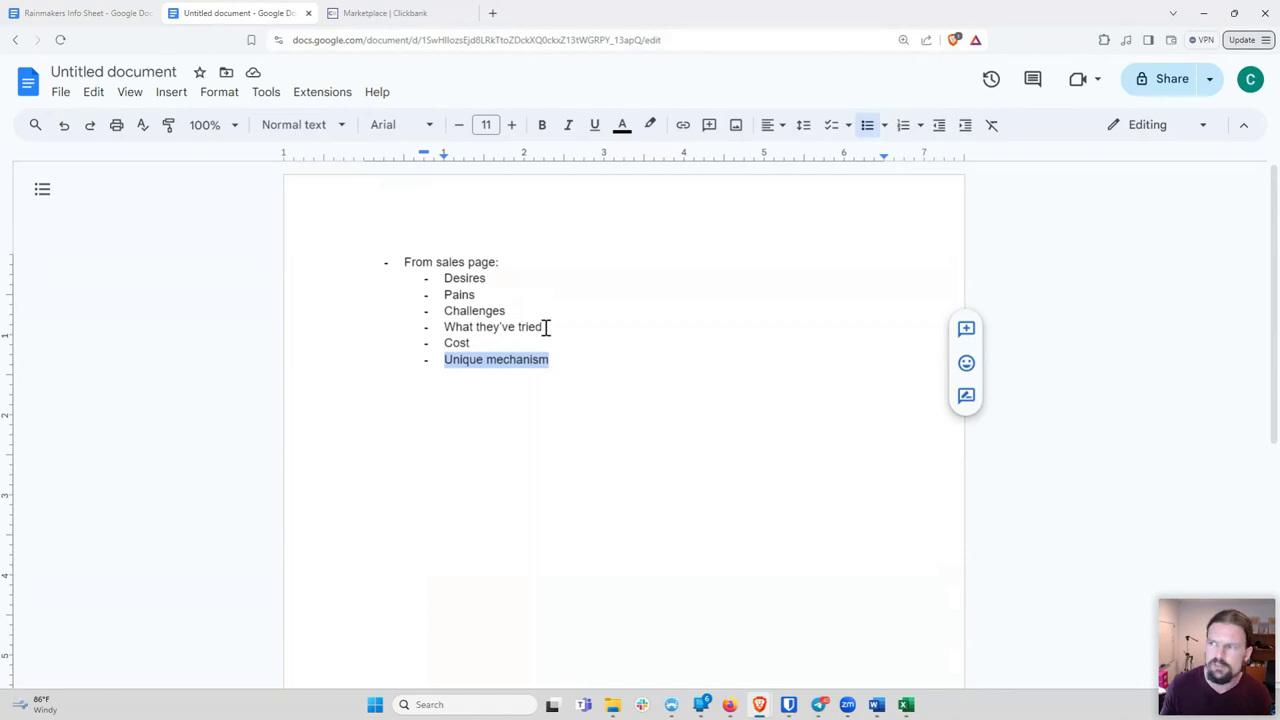
click(557, 360)
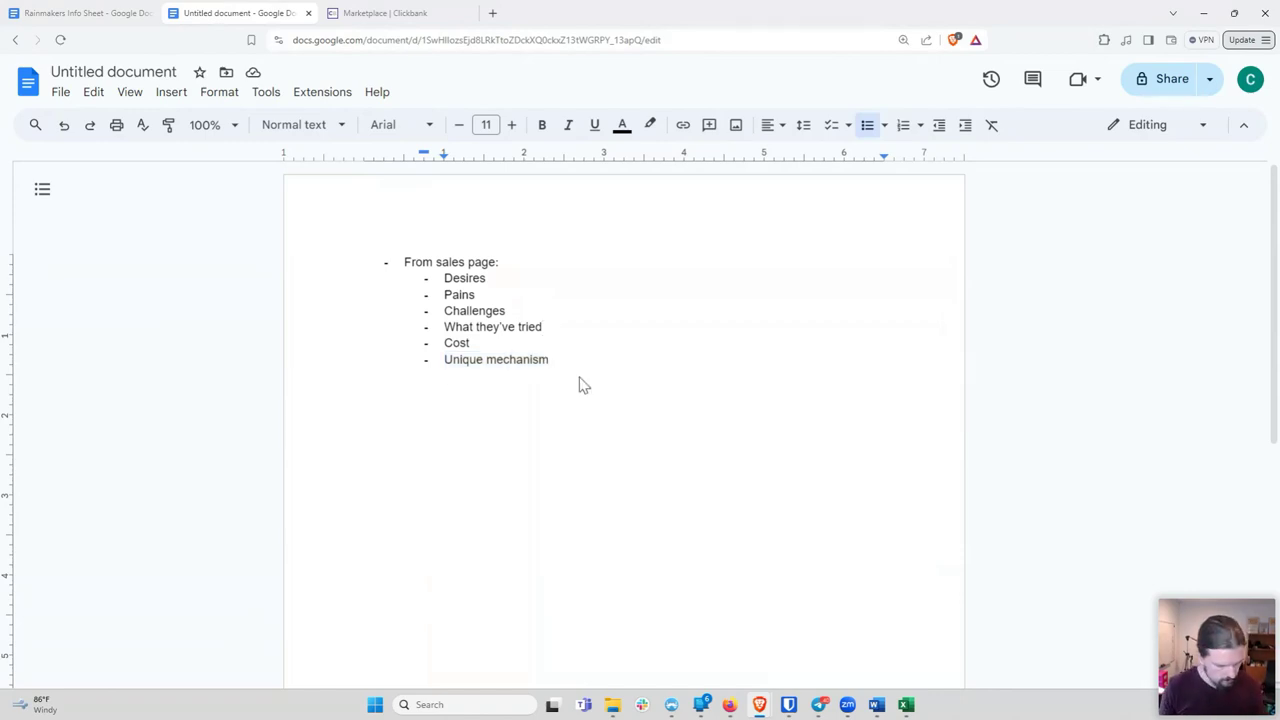
key(Return)
text(Proof)
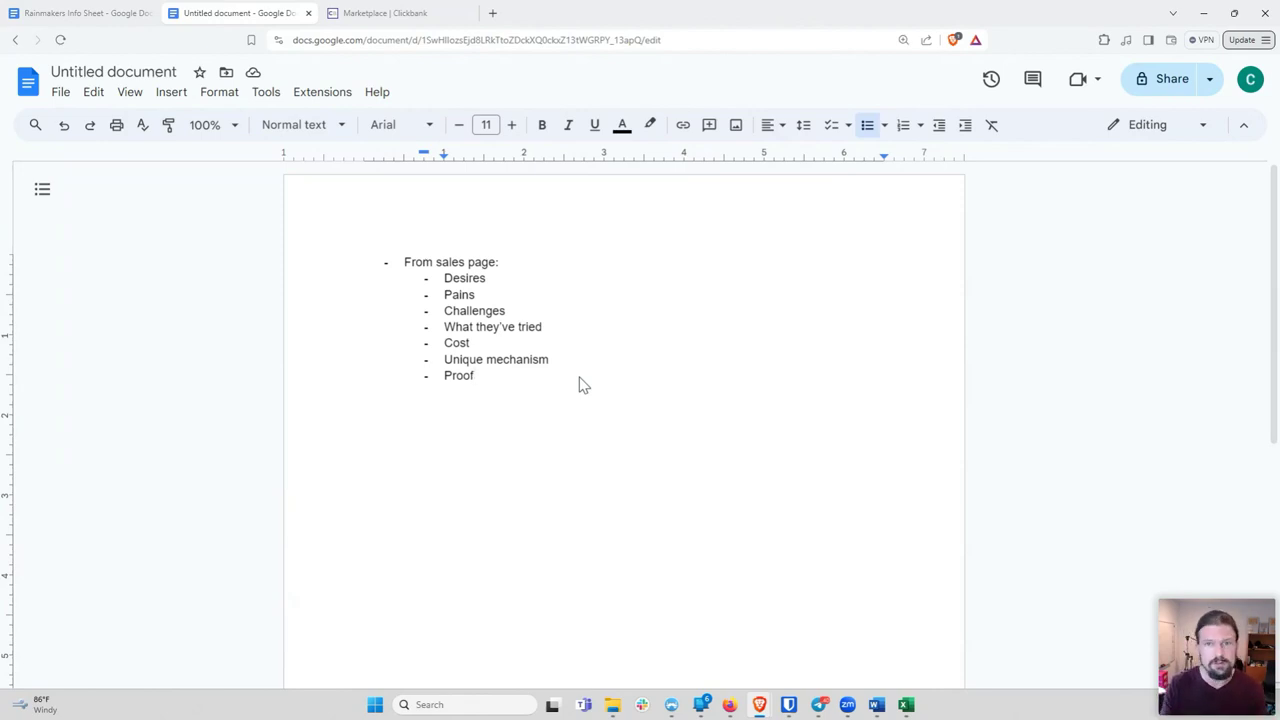
key(Return)
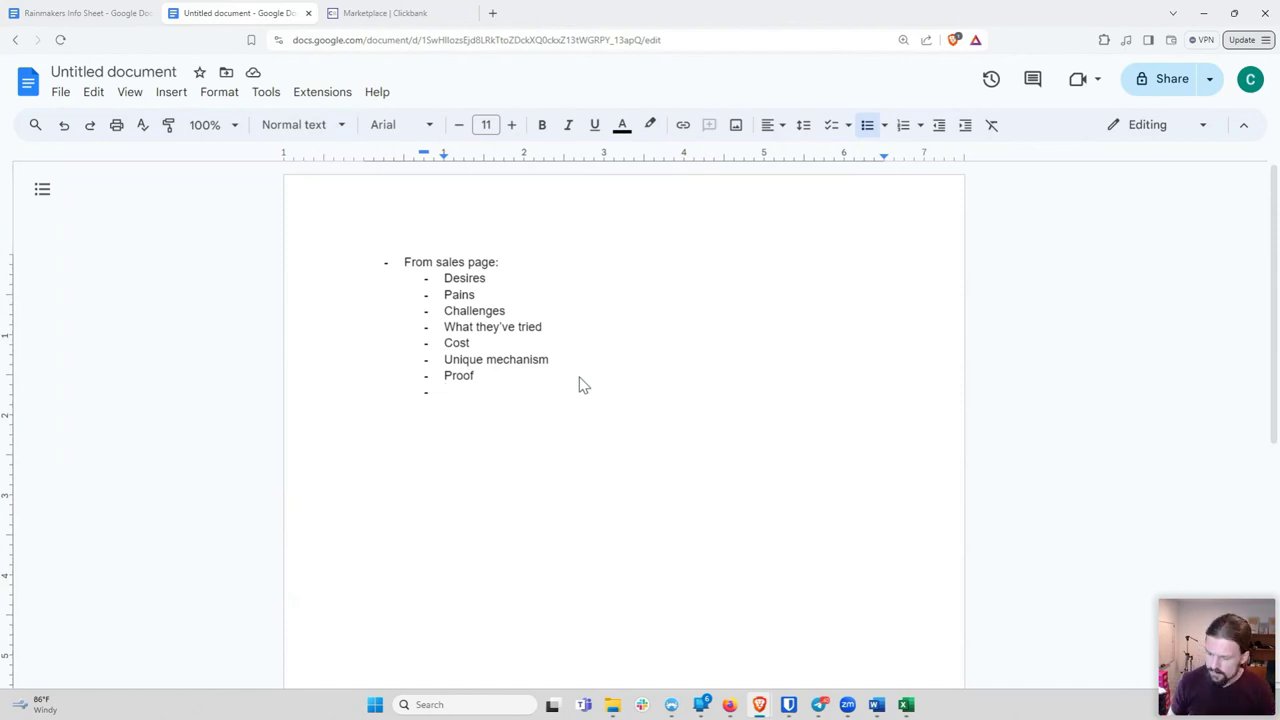
text(Urgency)
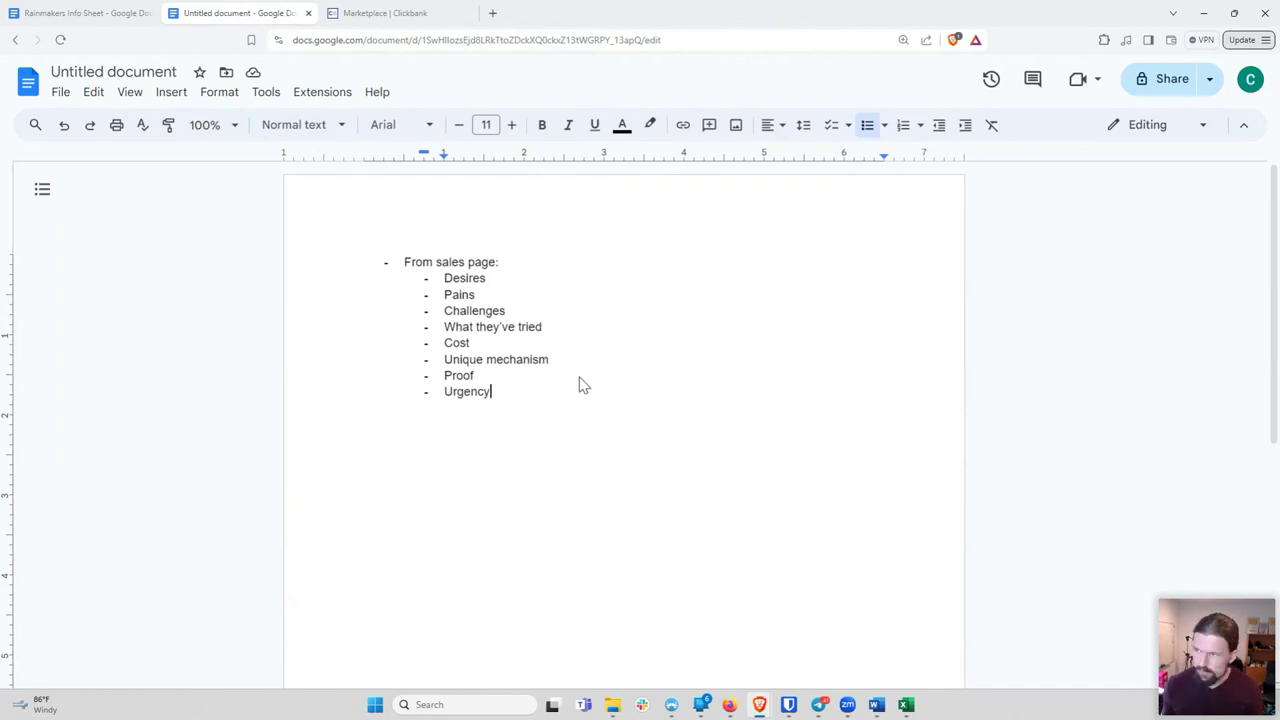
drag(491, 392, 443, 279)
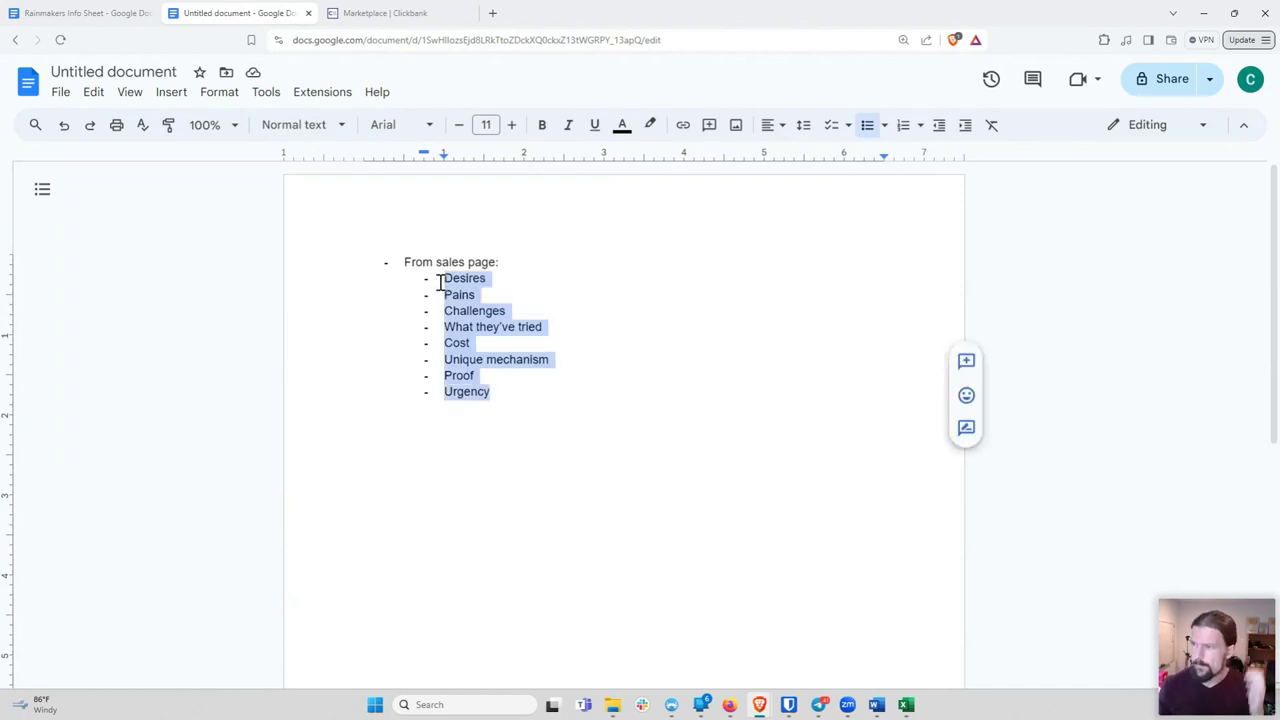
click(516, 401)
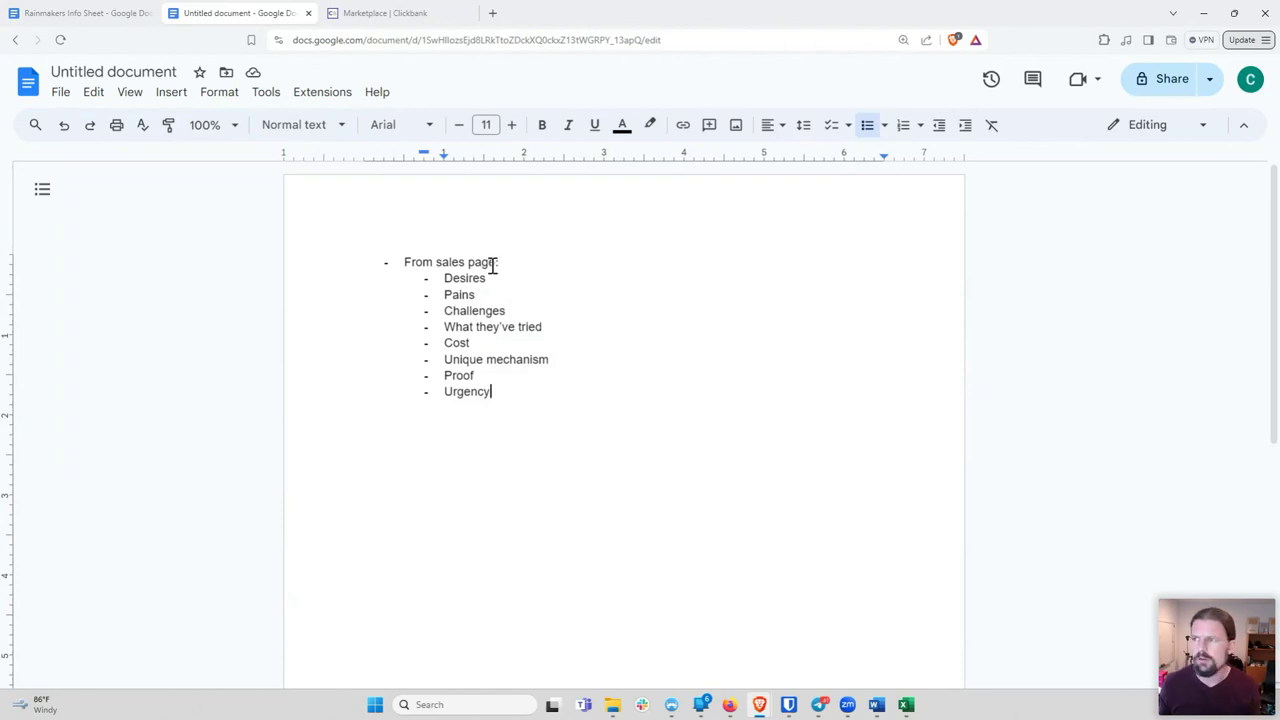
click(486, 295)
click(518, 314)
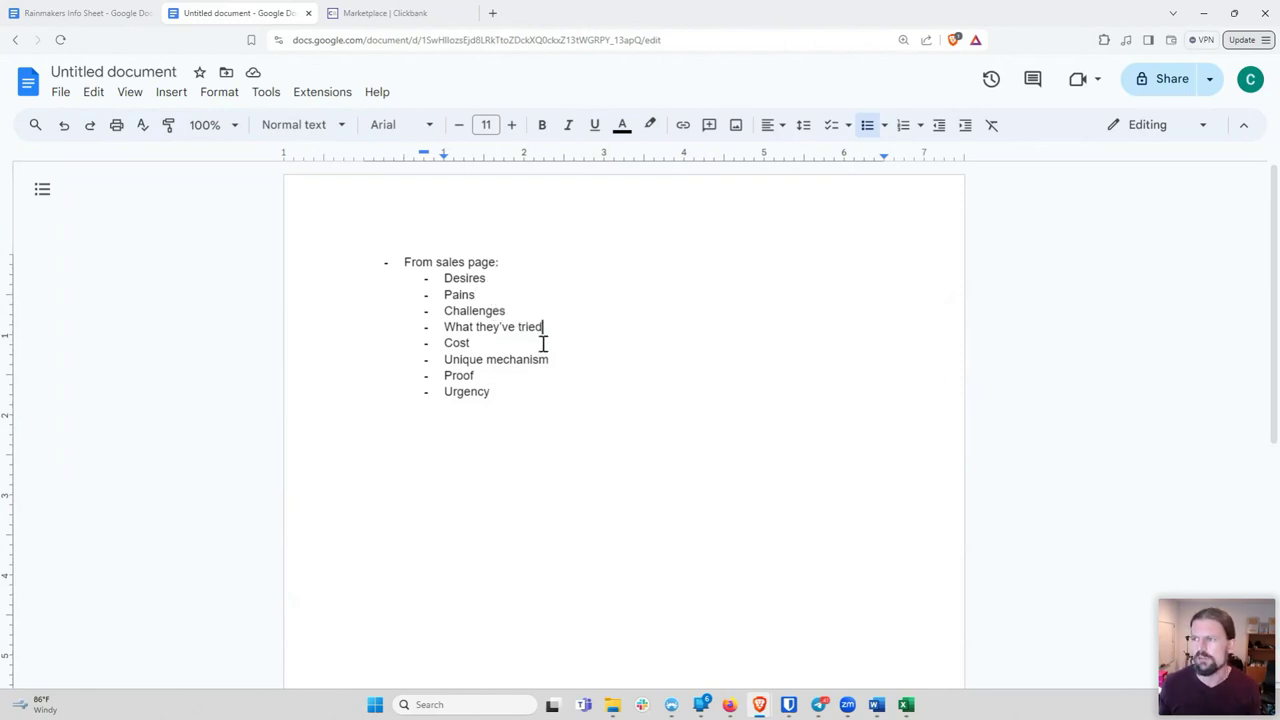
click(550, 360)
double_click(537, 391)
click(536, 392)
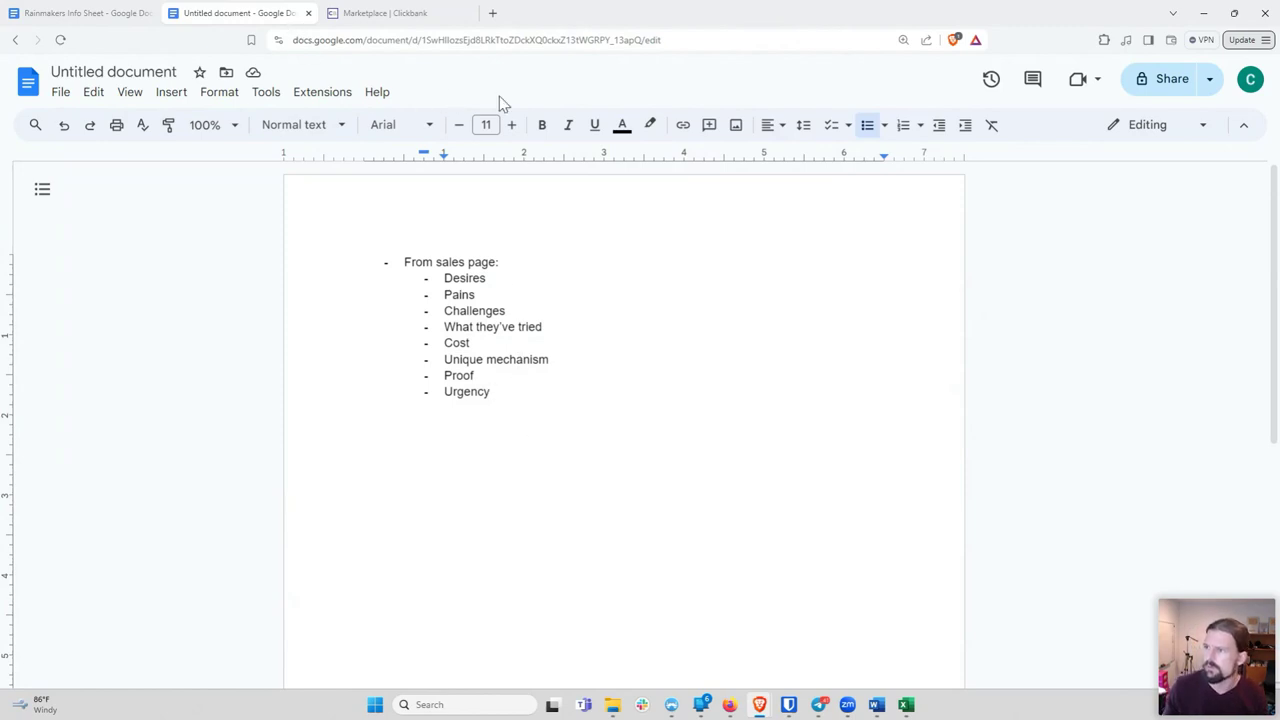
click(527, 283)
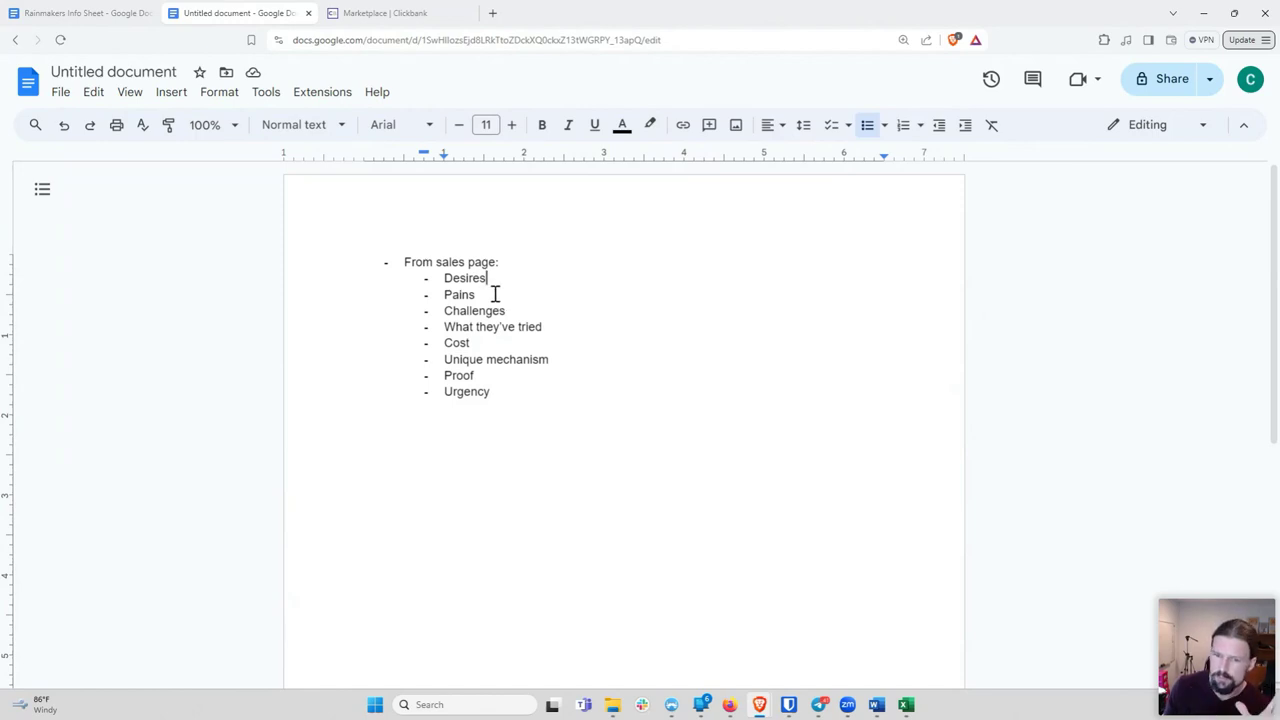
Return to ClickBank's Top Offers, scroll through page 1, and go to page 2
click(392, 16)
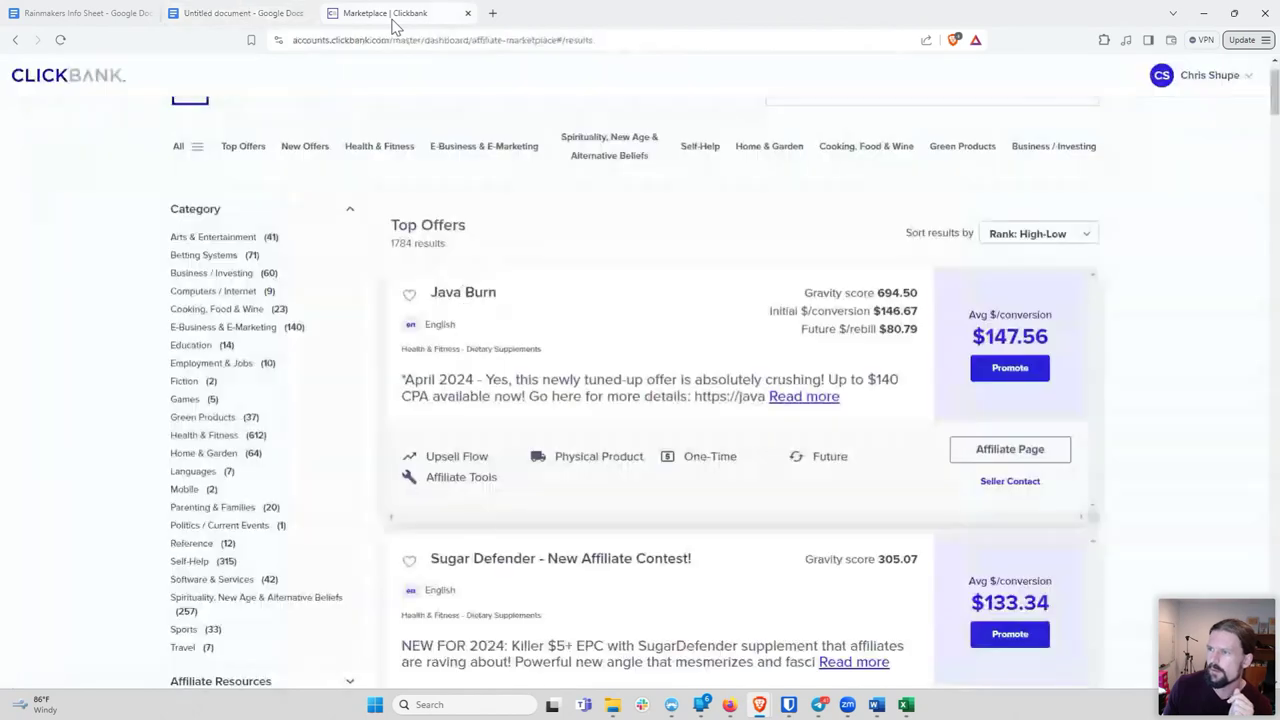
scroll(396, 300, up, 1)
scroll(391, 291, down, 1)
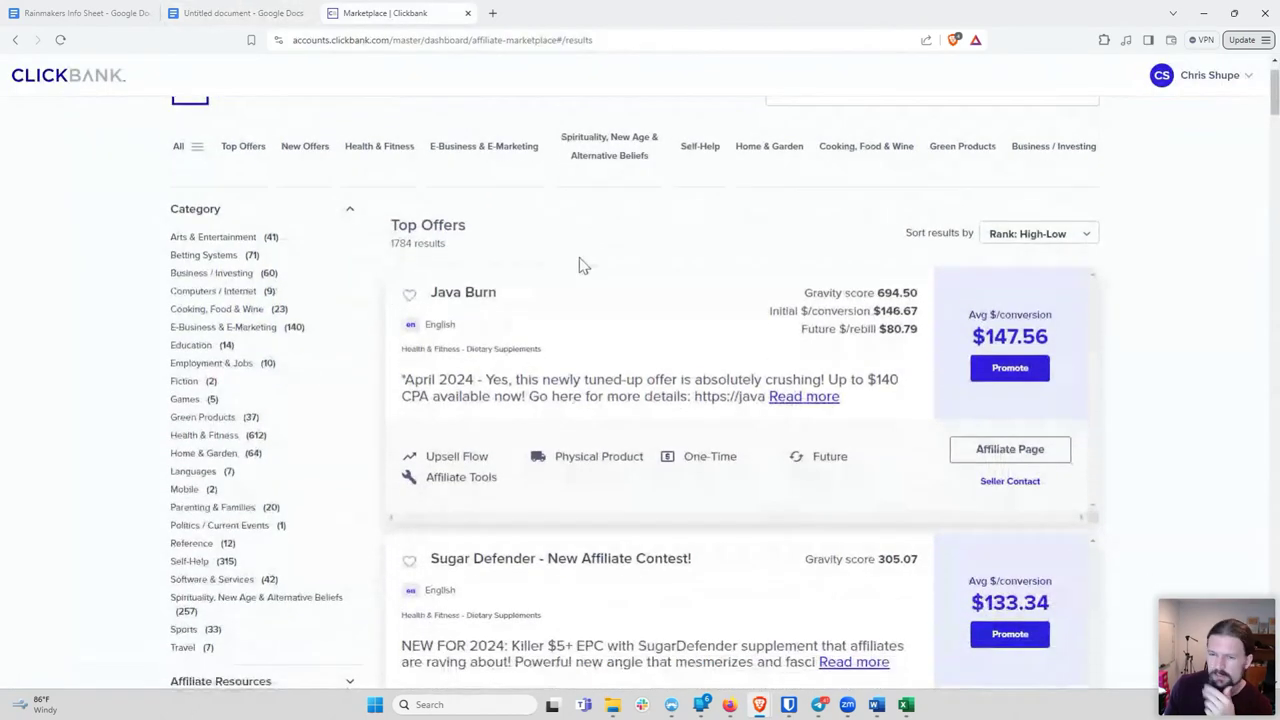
scroll(579, 258, down, 1)
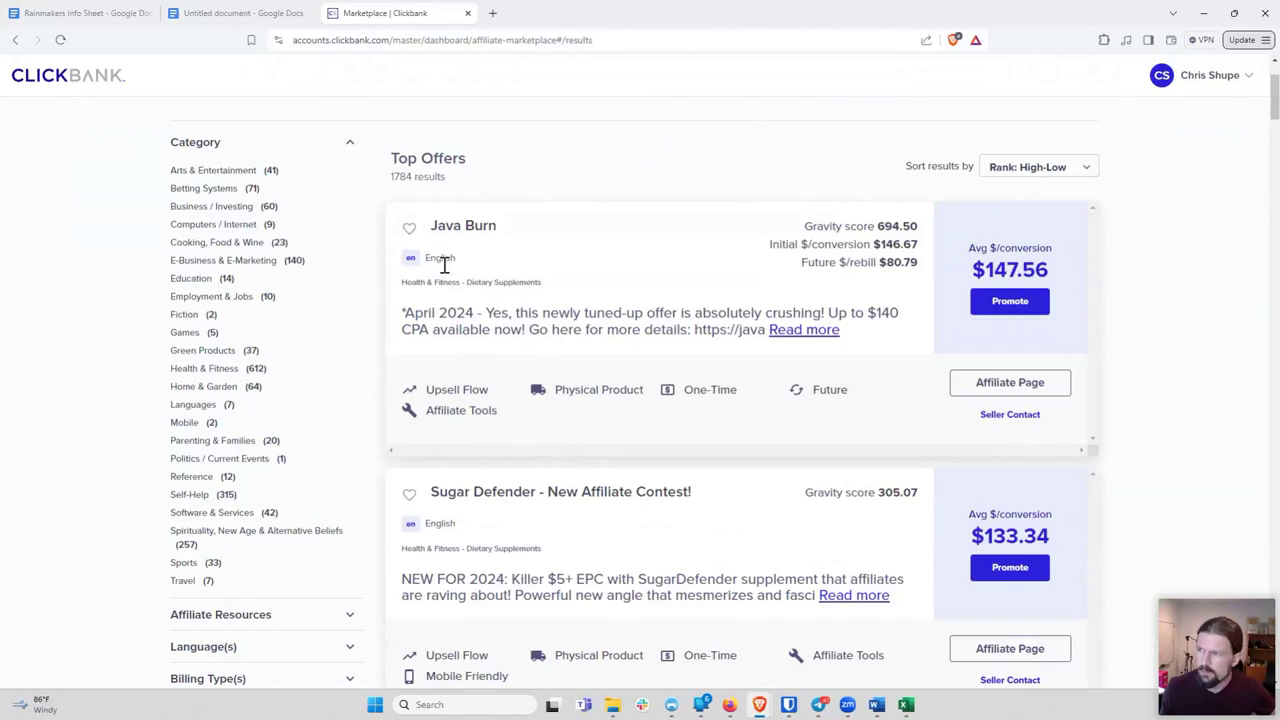
scroll(515, 280, down, 3)
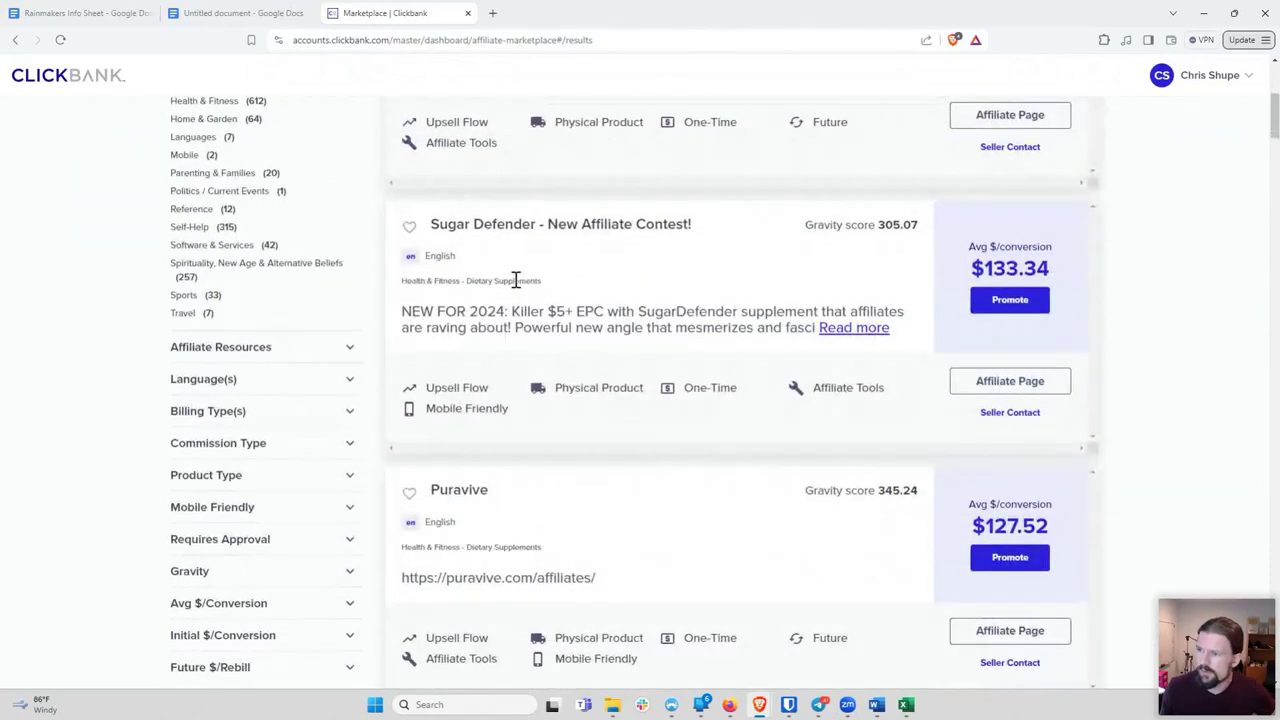
scroll(515, 280, down, 2)
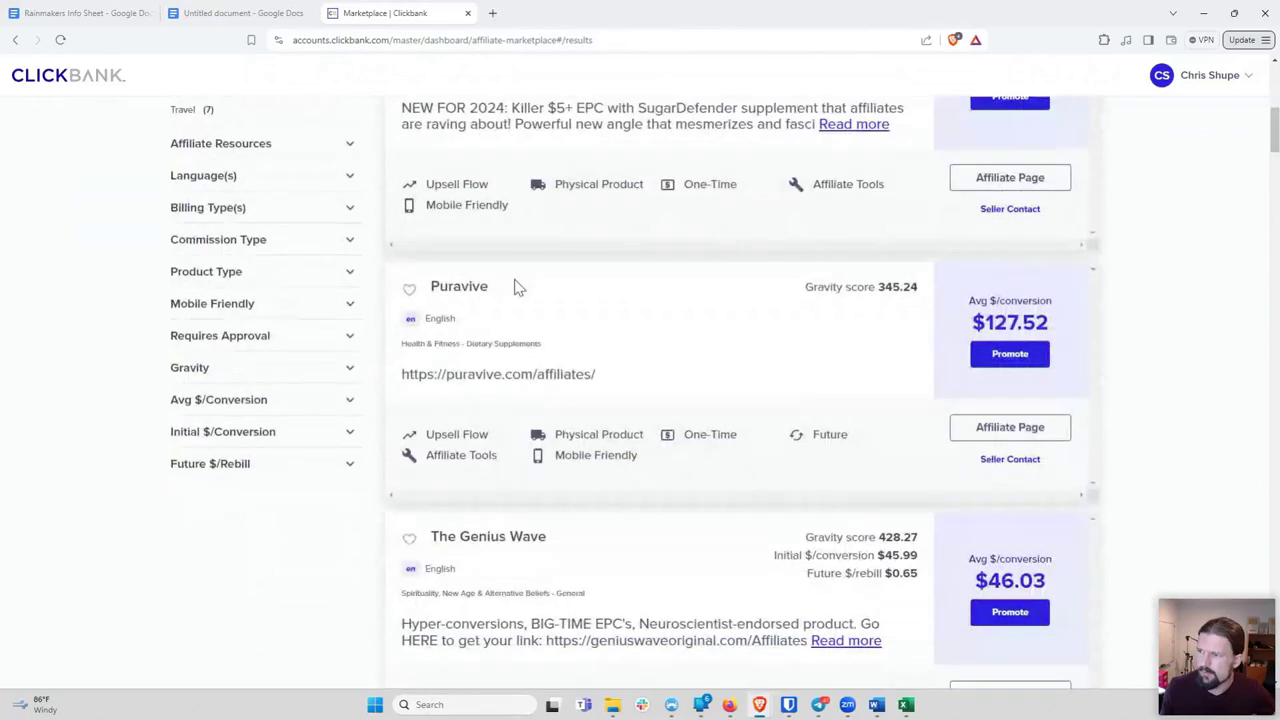
scroll(517, 287, down, 3)
scroll(515, 288, down, 3)
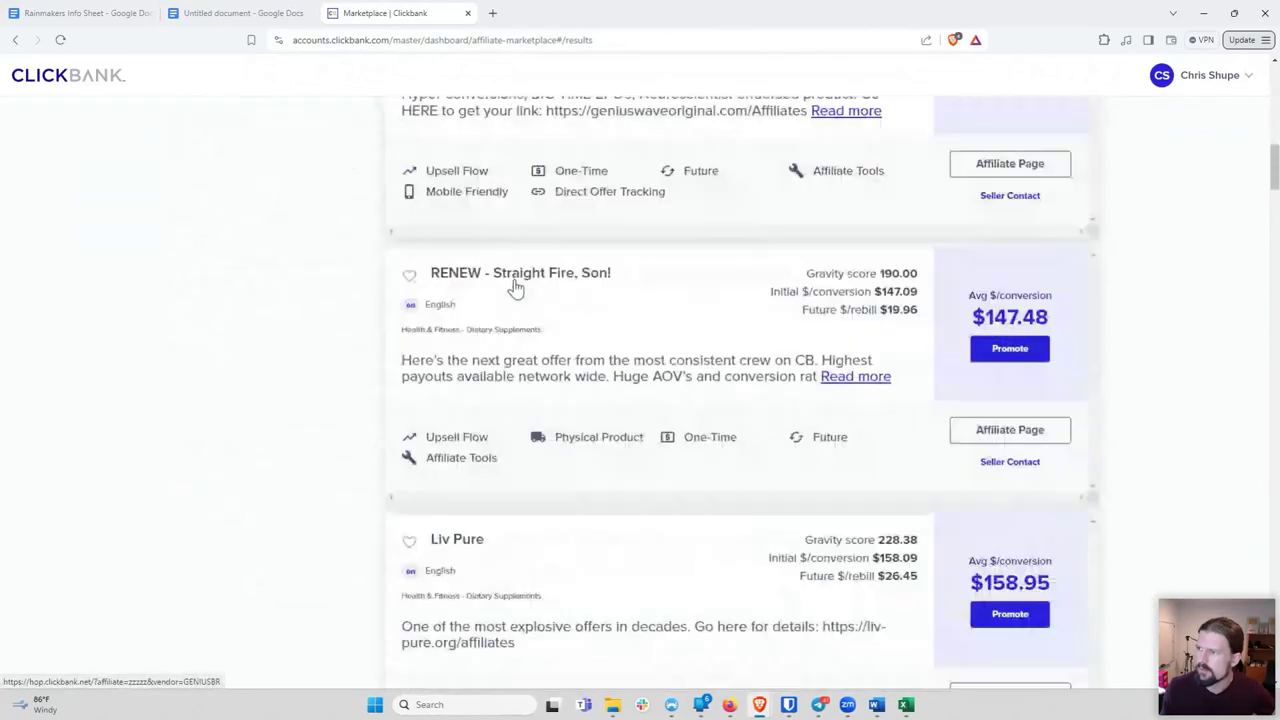
scroll(515, 288, down, 3)
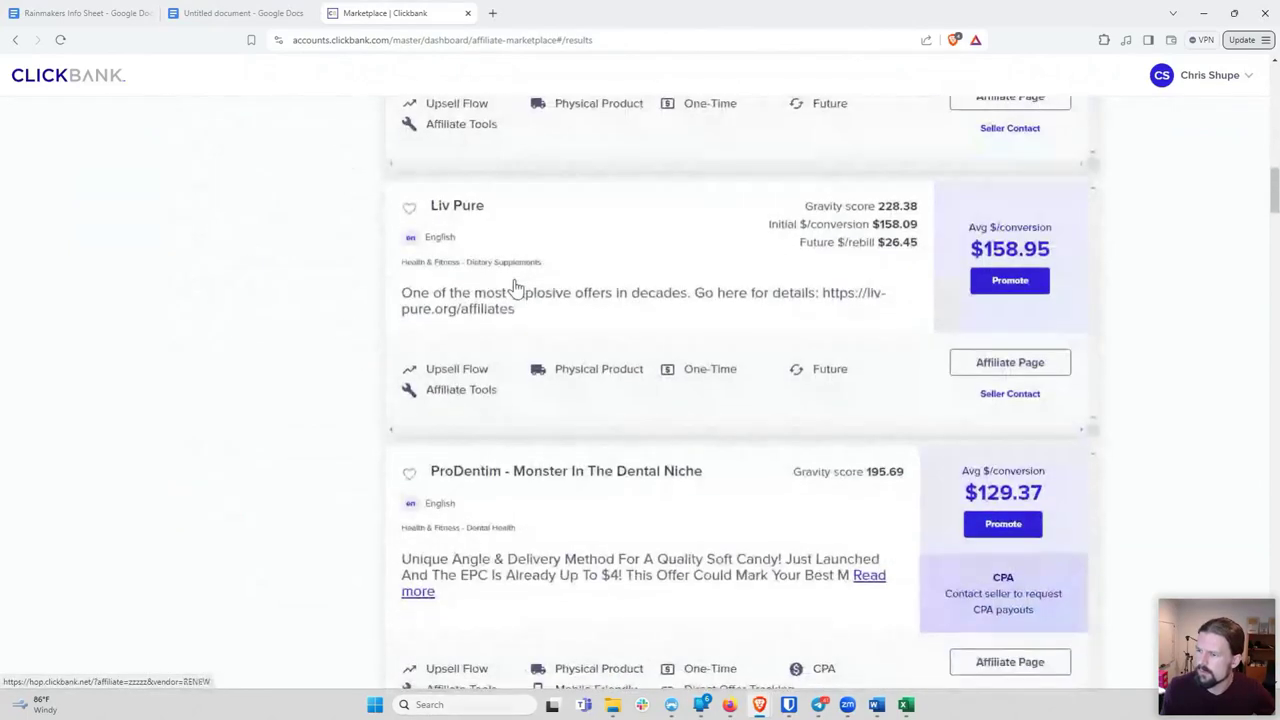
scroll(515, 288, down, 8)
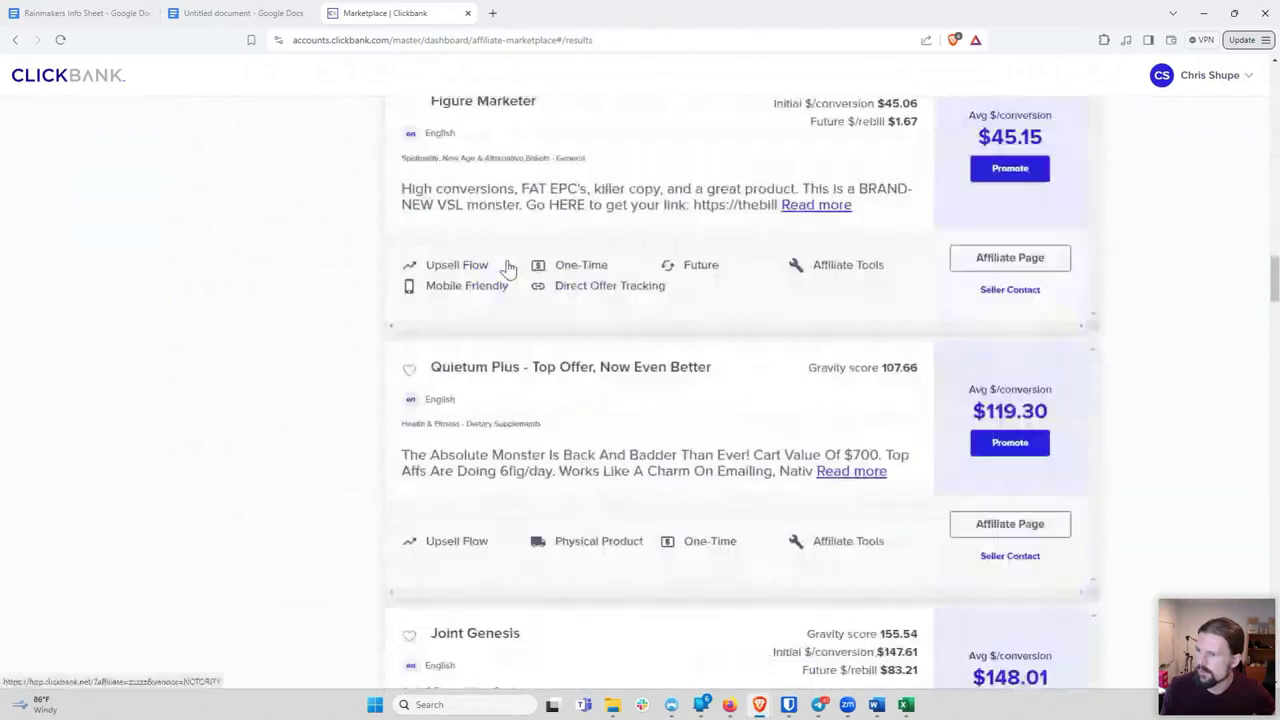
scroll(507, 262, down, 10)
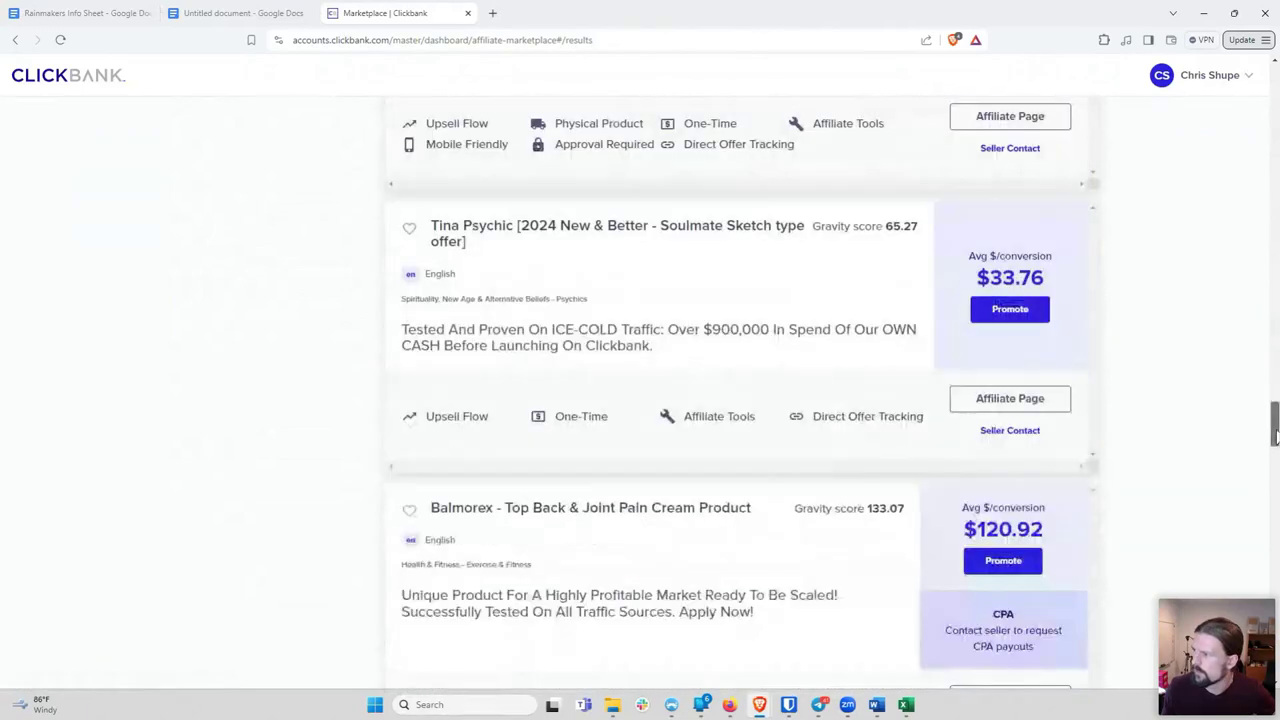
scroll(1274, 432, down, 8)
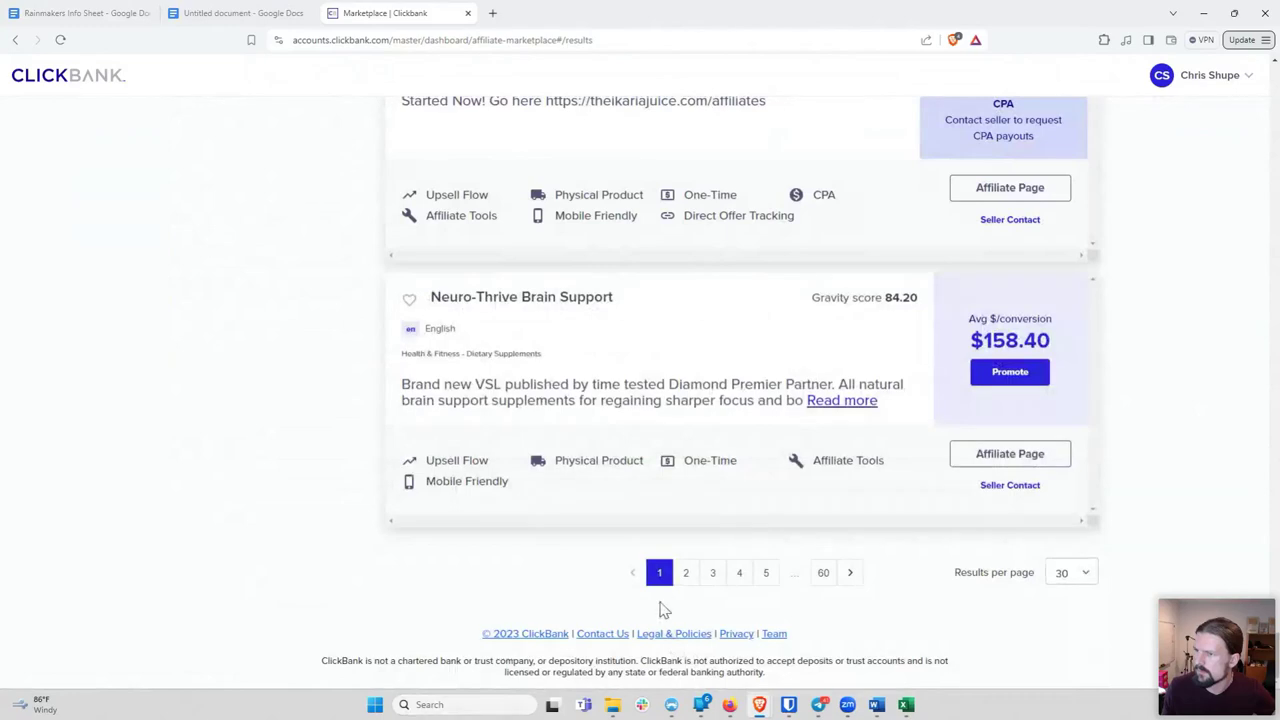
click(686, 575)
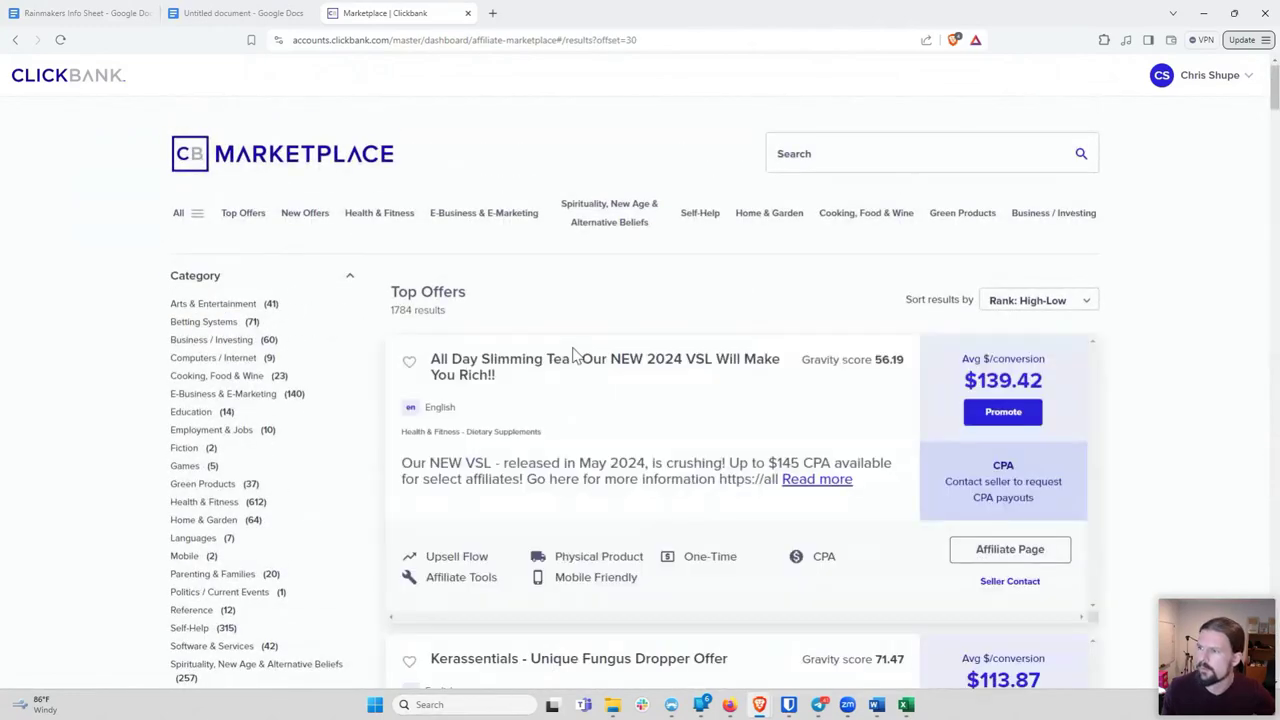
Scroll down Top Offers page 2 until the Soulmate Sketch listing appears
scroll(575, 352, down, 4)
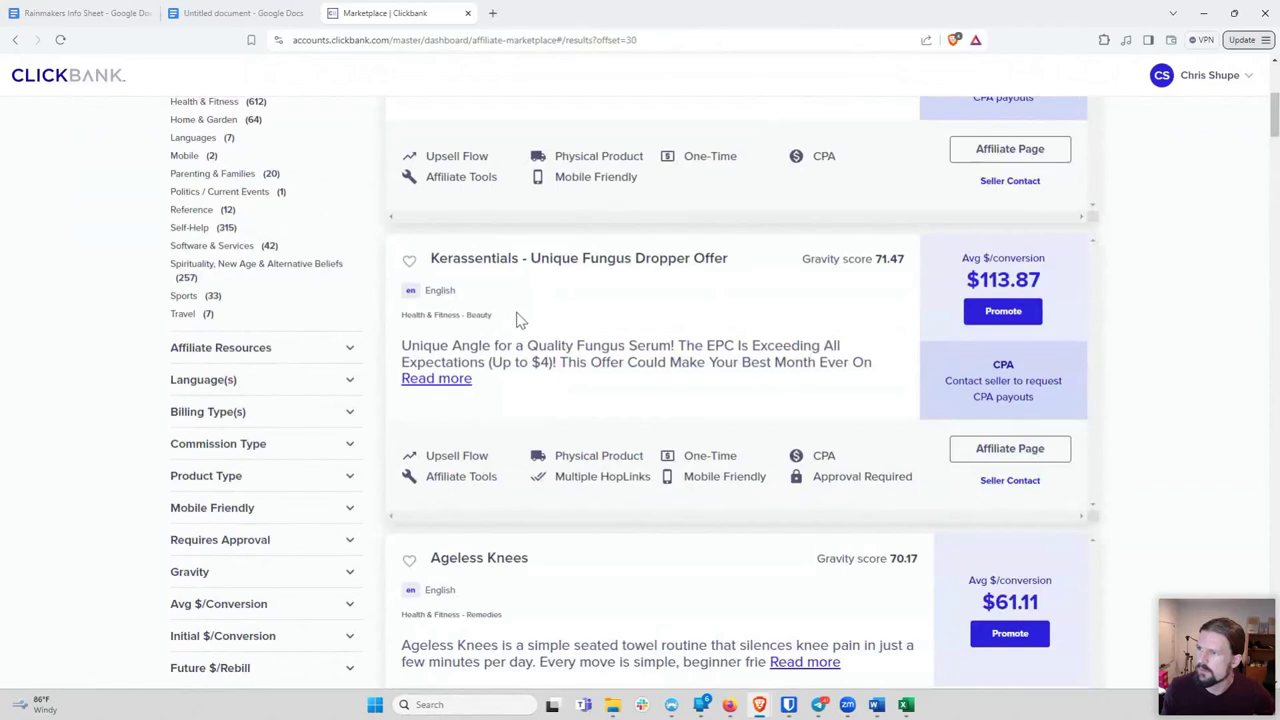
scroll(620, 285, down, 3)
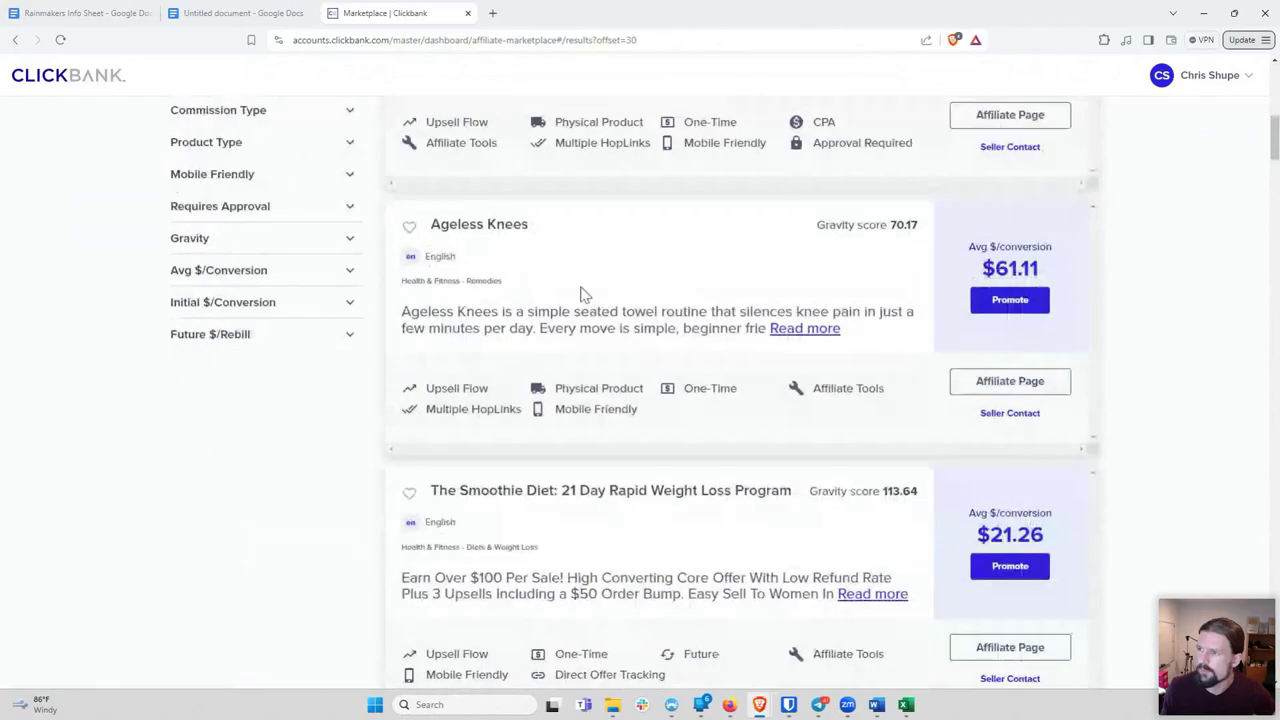
scroll(583, 294, down, 3)
scroll(606, 285, down, 3)
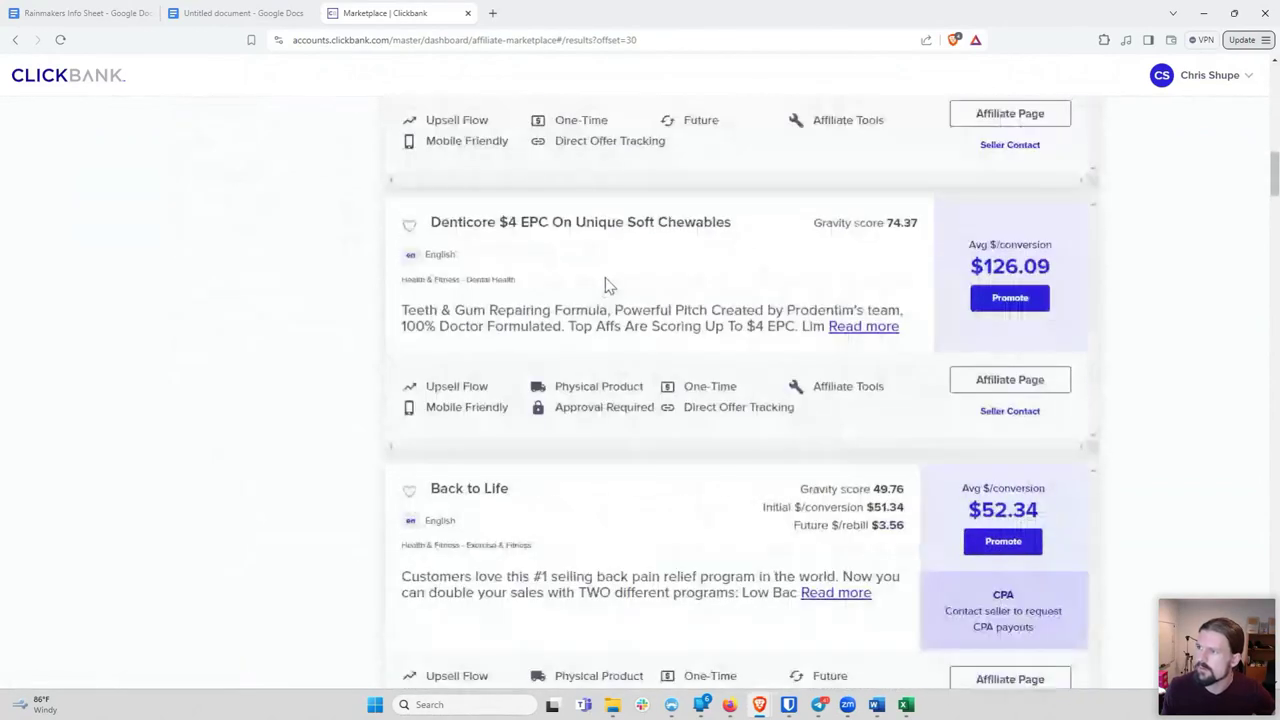
scroll(605, 285, down, 2)
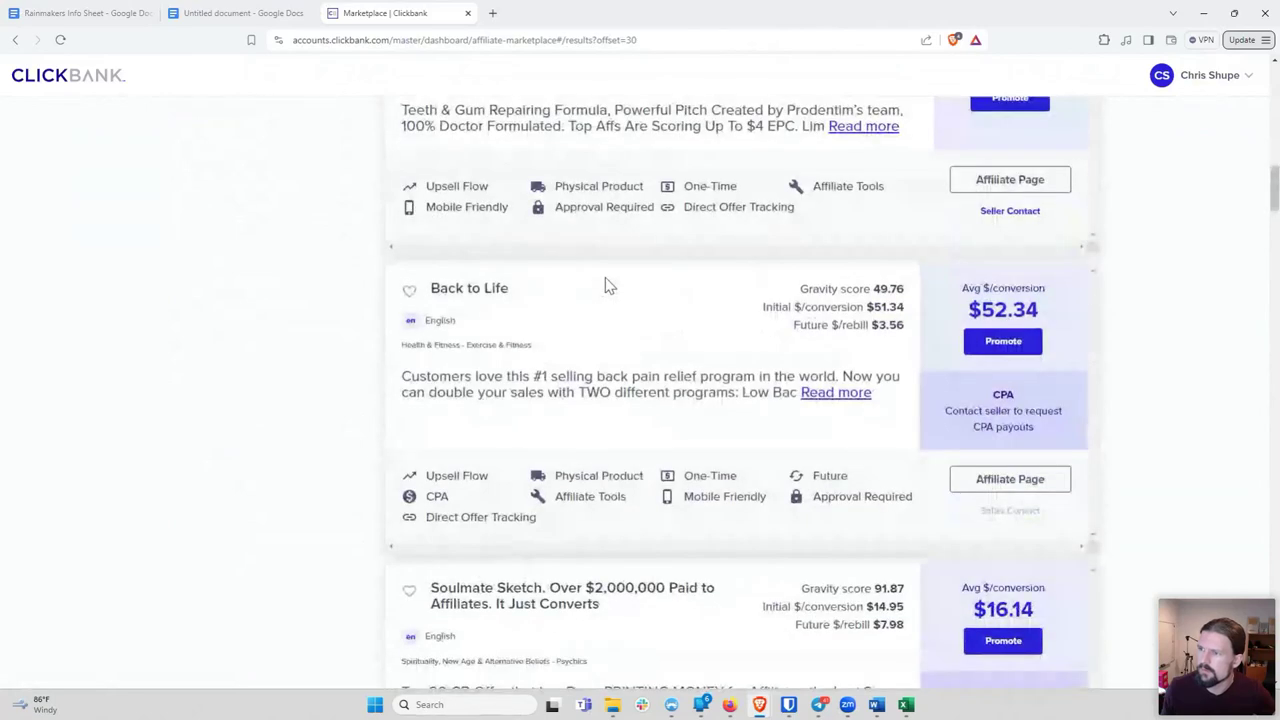
scroll(608, 285, down, 1)
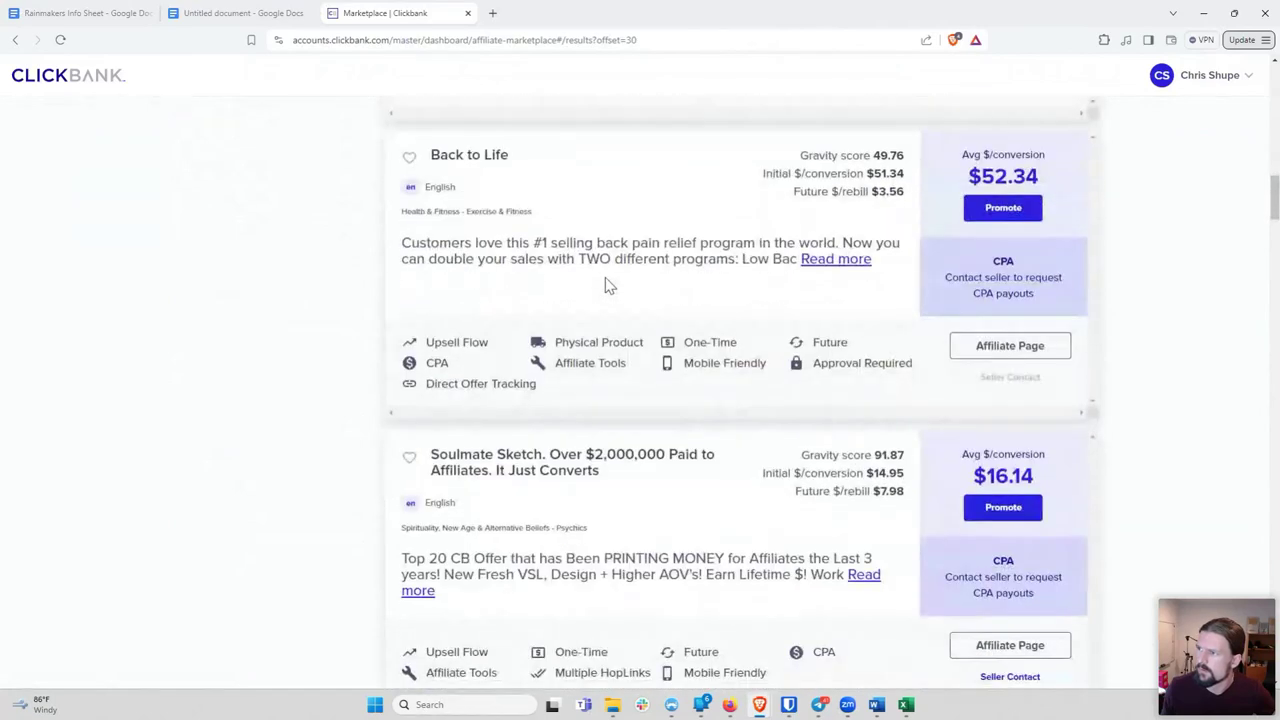
scroll(606, 282, down, 2)
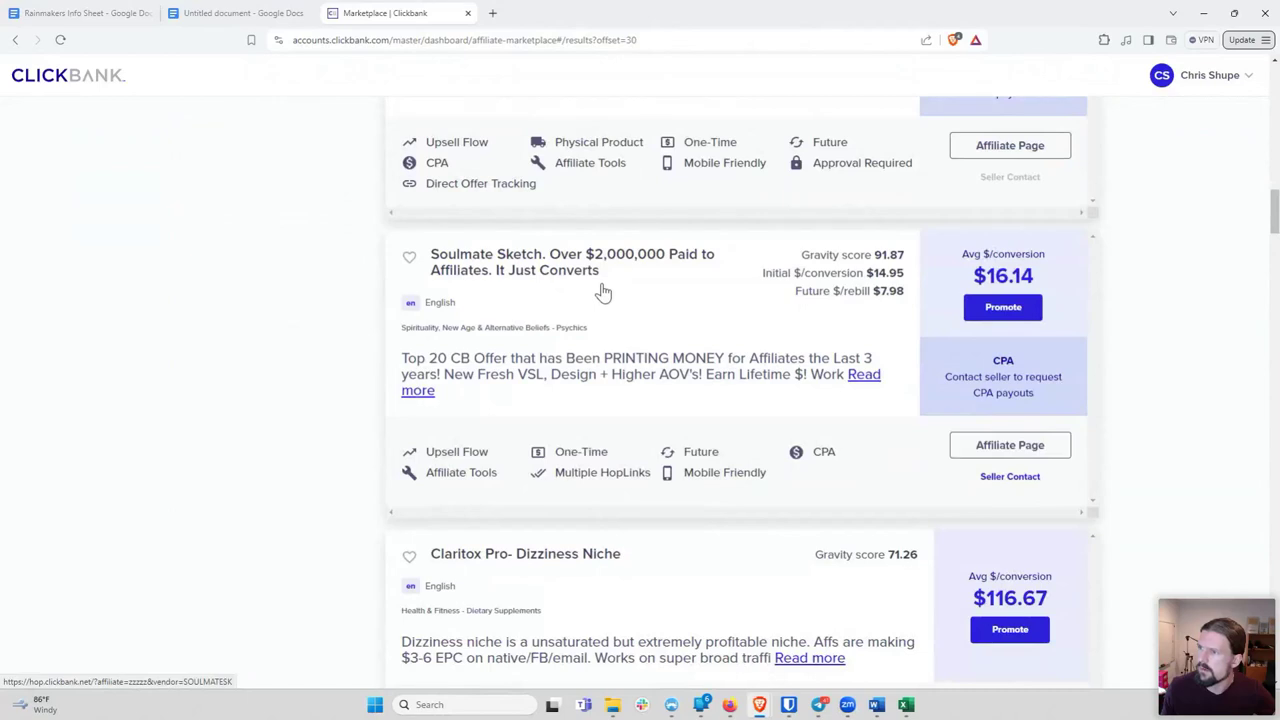
Open the Soulmate Sketch sales page in a new tab, play its video with sound, then pause it
click(455, 281)
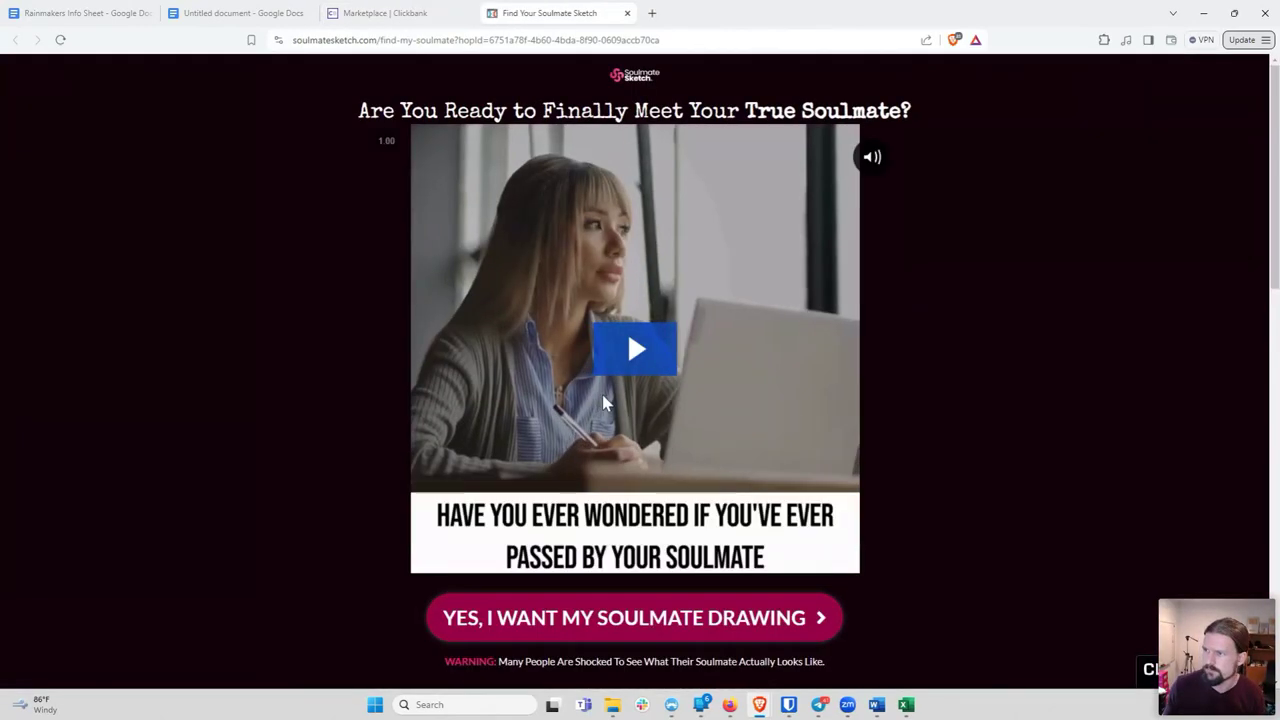
scroll(289, 323, down, 10)
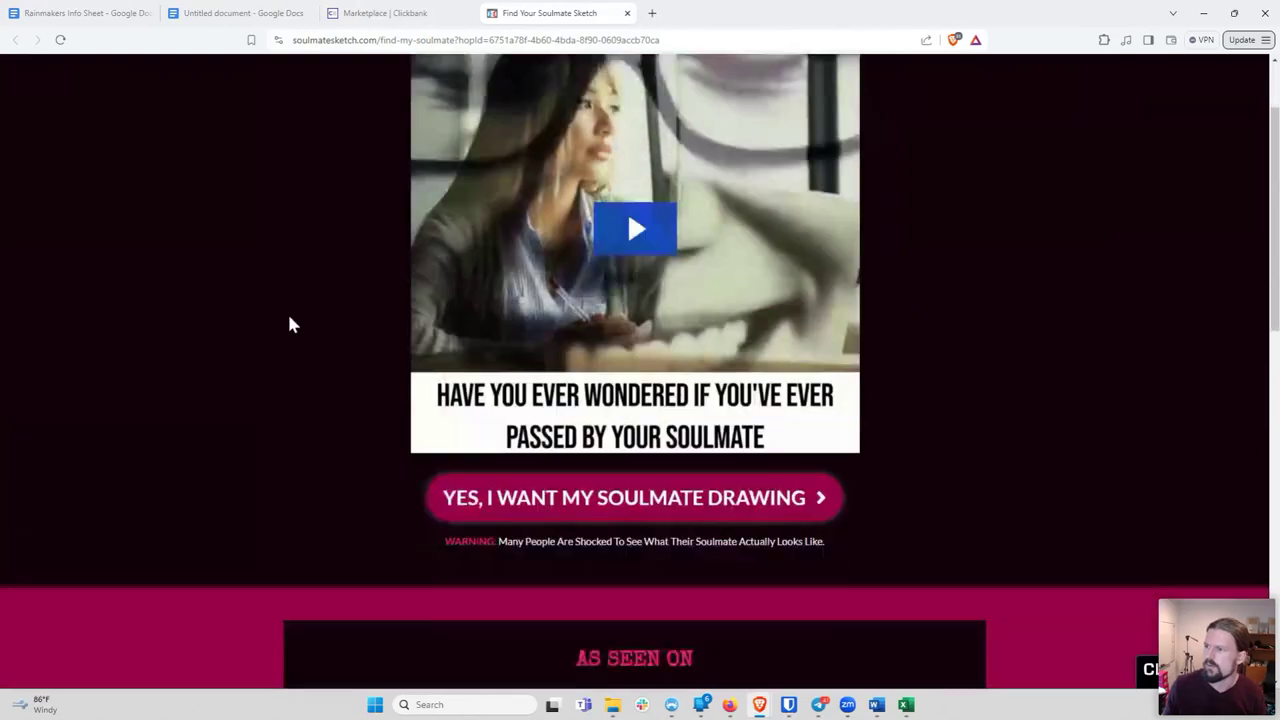
scroll(290, 320, up, 10)
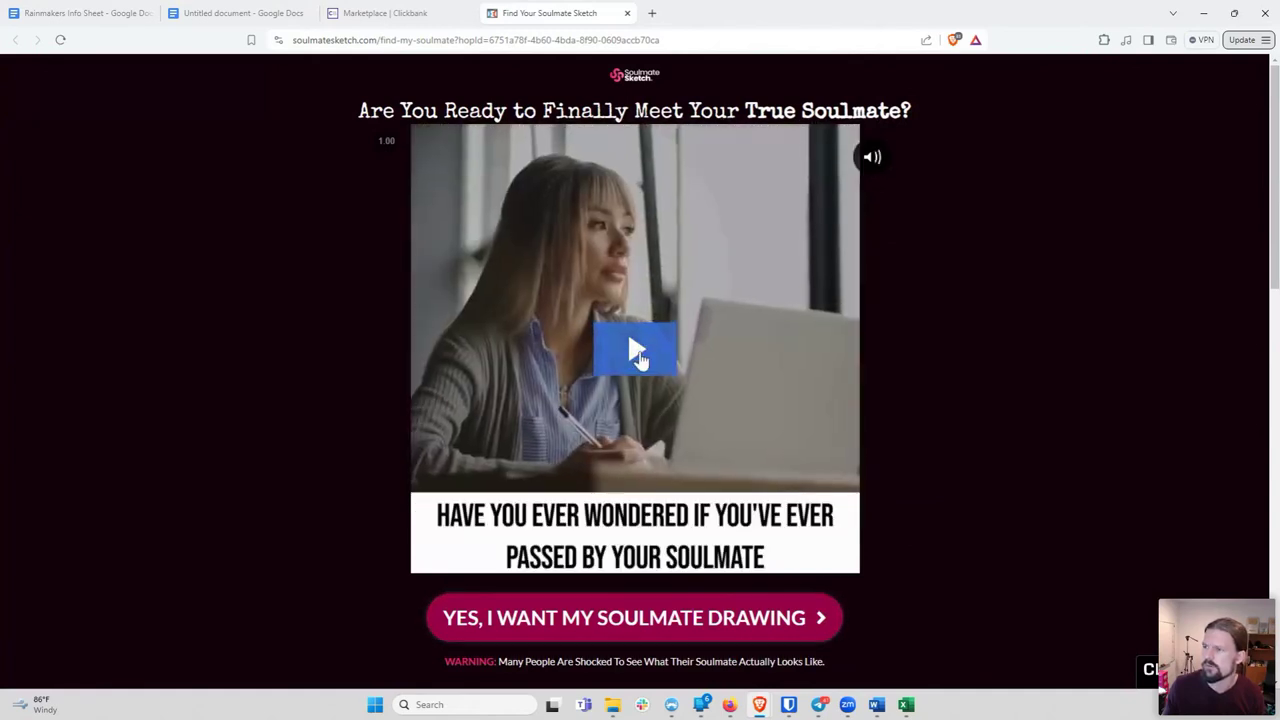
click(638, 356)
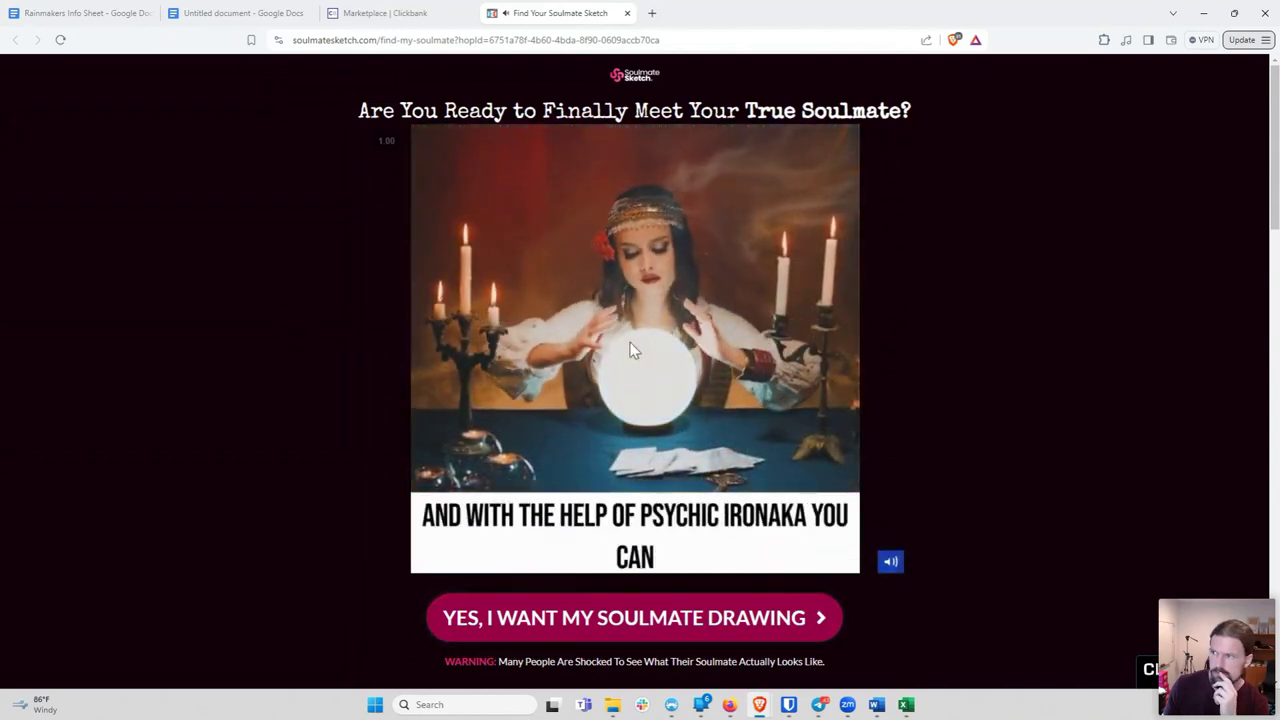
click(630, 348)
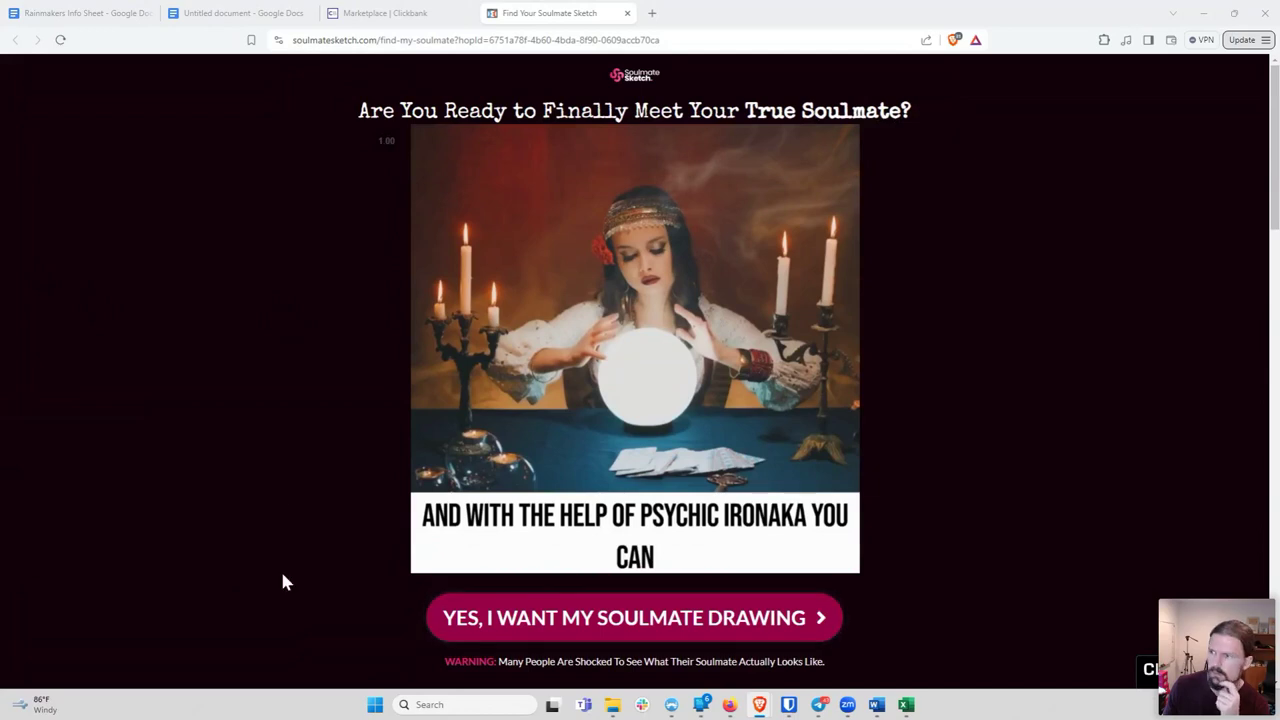
Scroll down the Soulmate Sketch sales page
scroll(275, 490, down, 10)
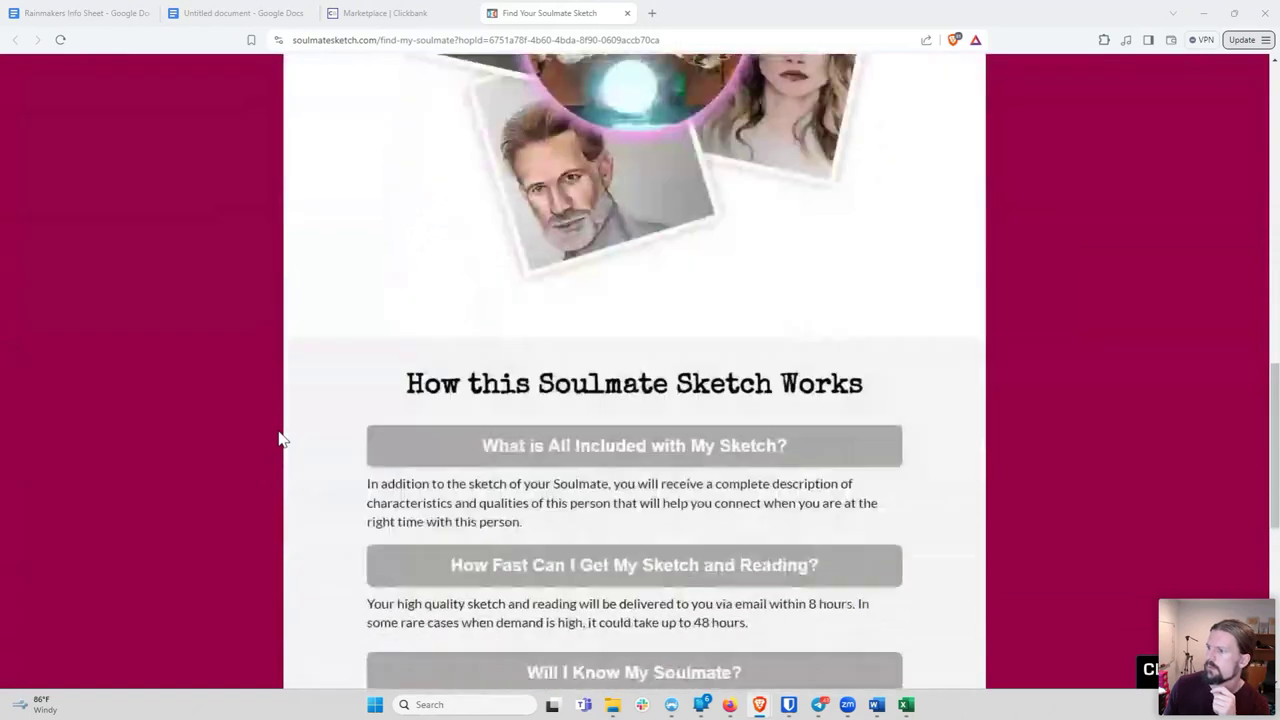
Start the Soulmate Sketch video from the top and zoom the page in three steps
scroll(280, 440, down, 5)
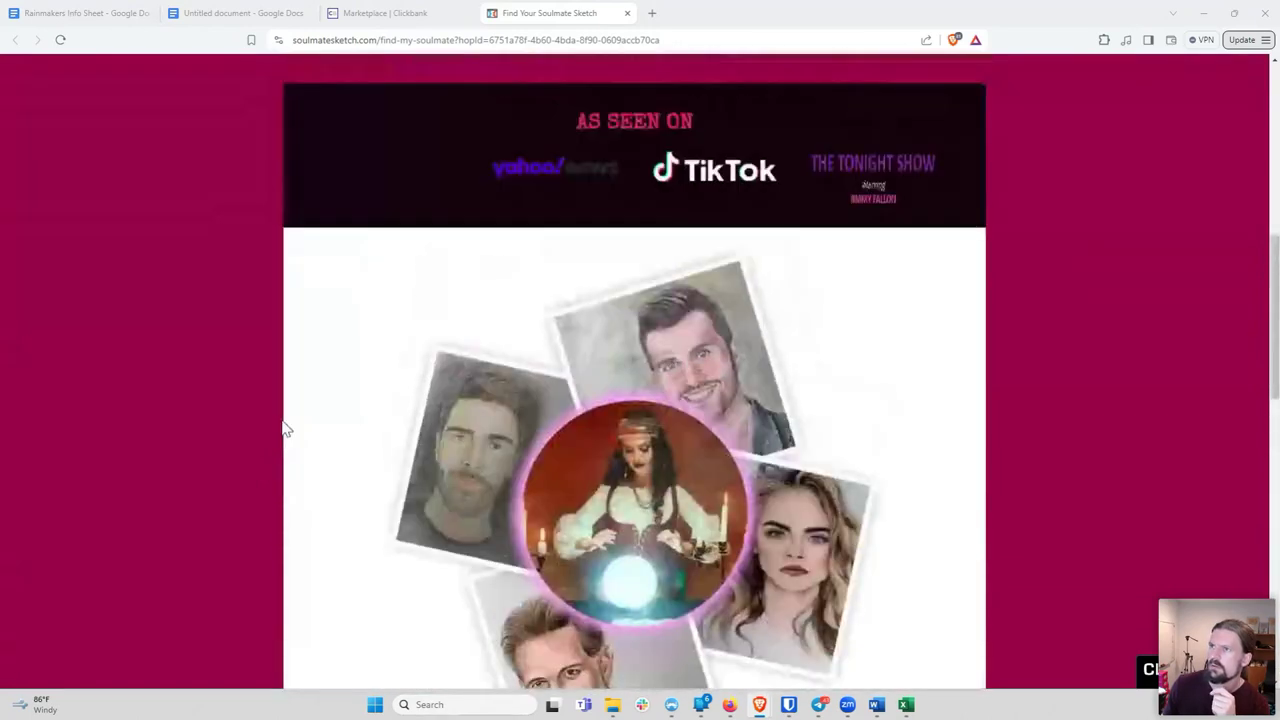
scroll(283, 428, up, 8)
mouse_move(664, 343)
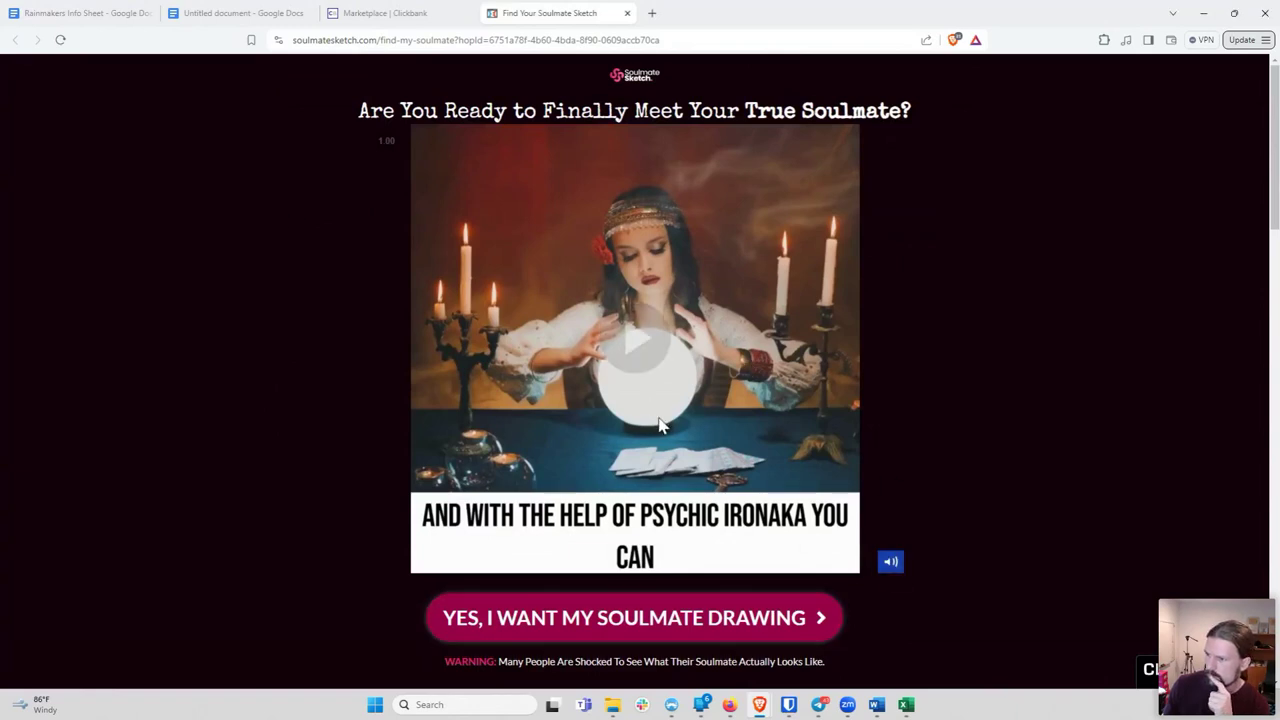
click(634, 358)
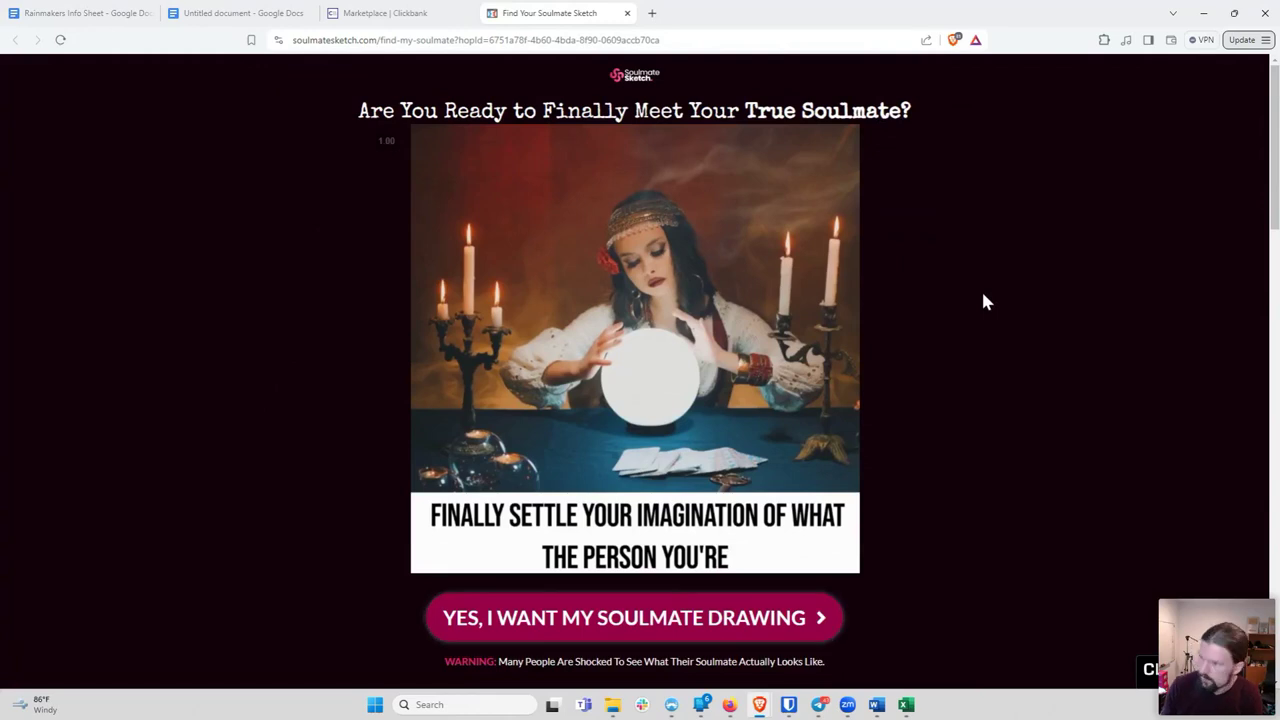
key(ctrl+plus)
key(ctrl+plus)
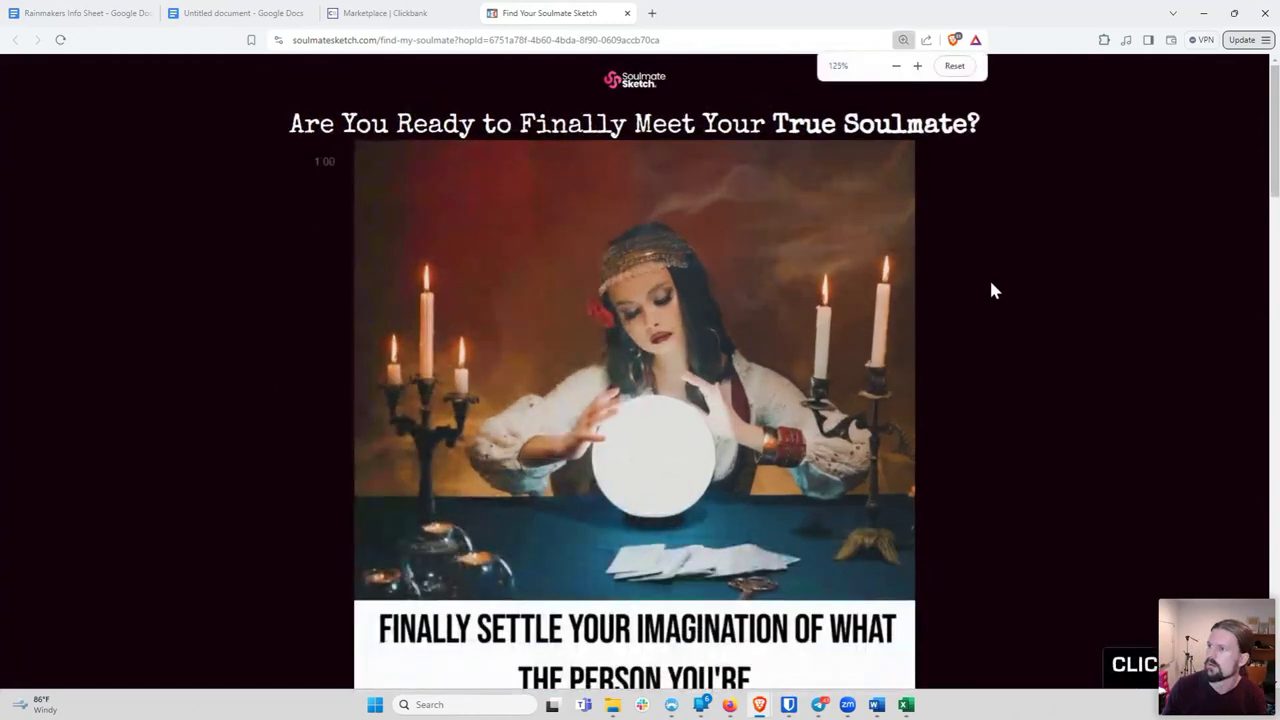
scroll(978, 296, down, 2)
key(ctrl+plus)
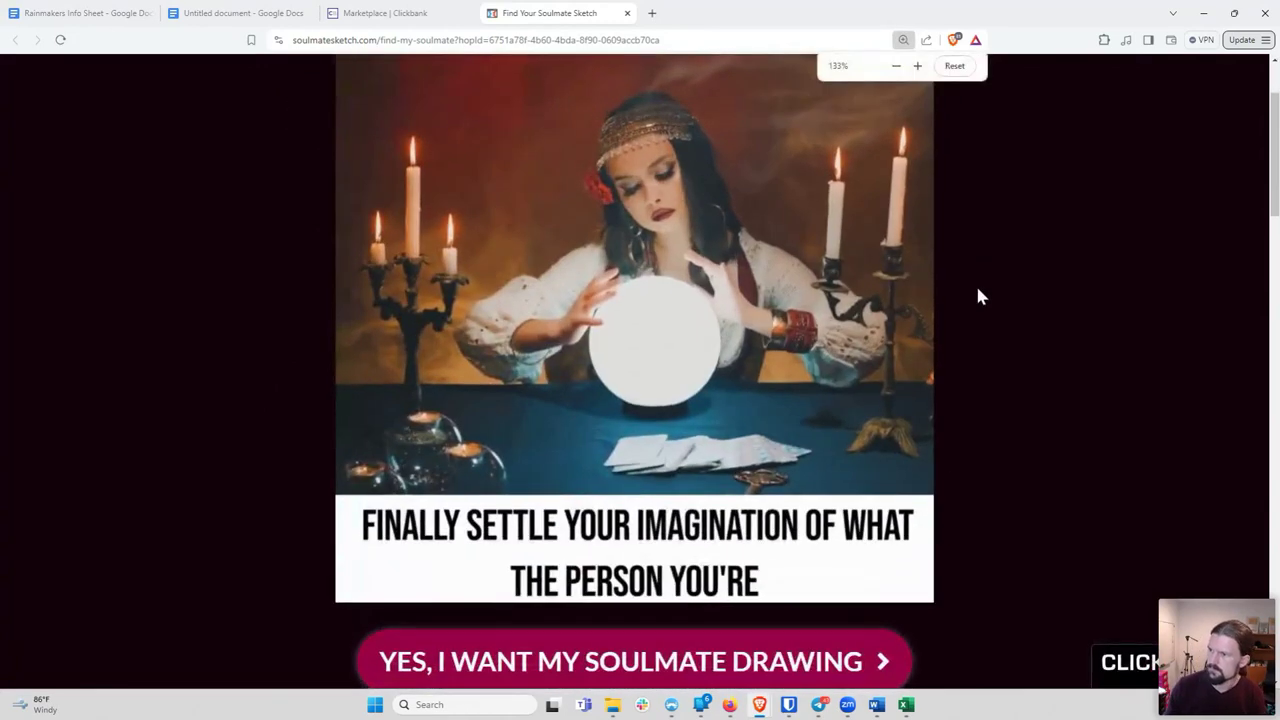
key(ctrl+plus)
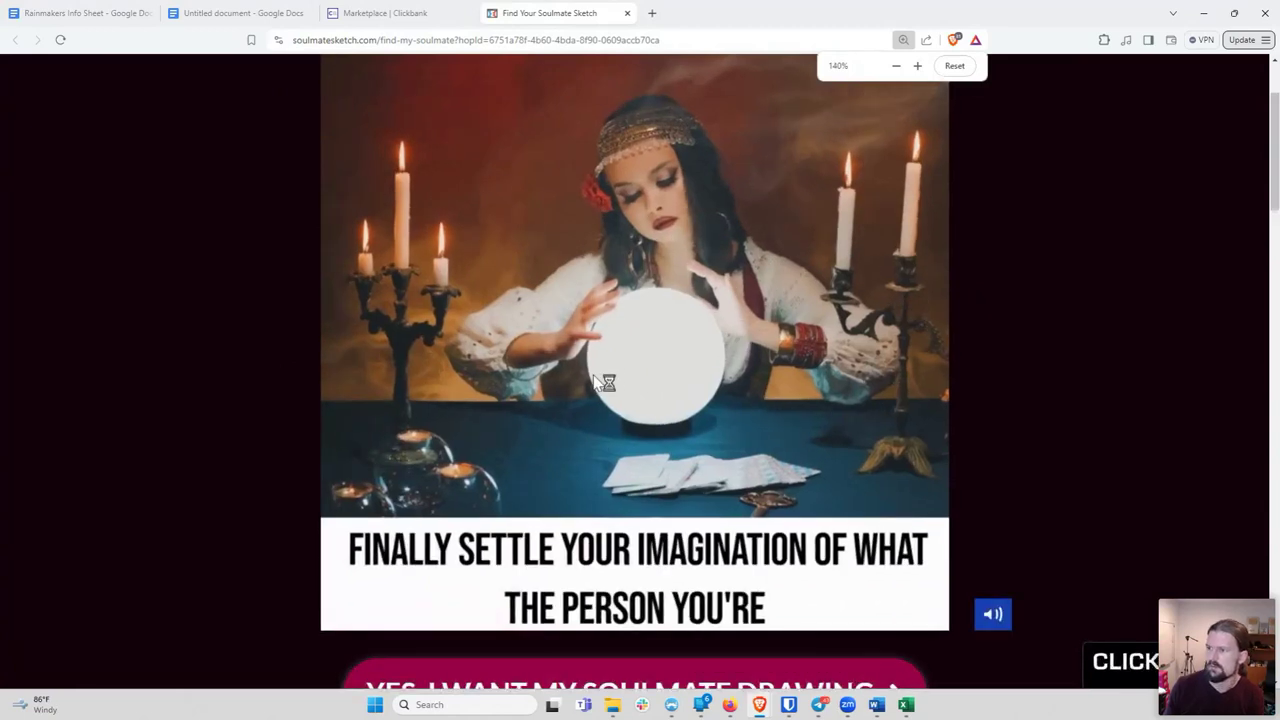
Reload the sales page, replay the video zoomed in further, and pause on the eyes frame
click(60, 39)
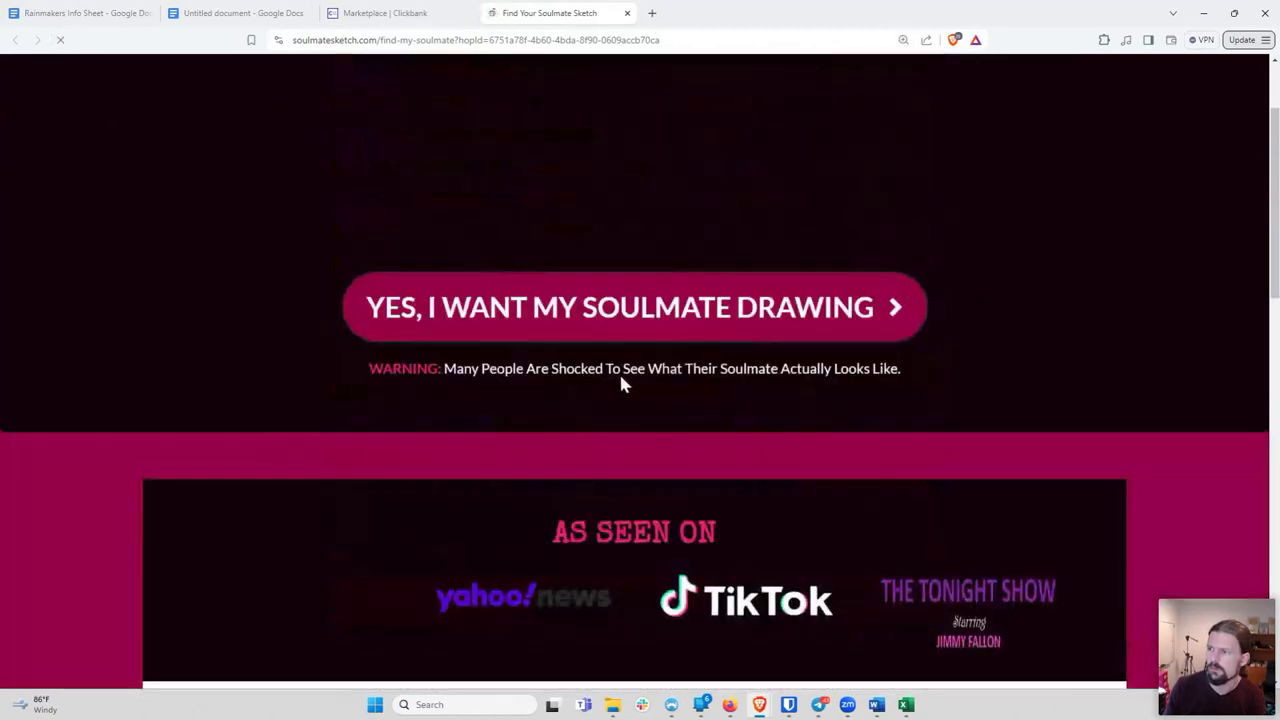
scroll(615, 455, down, 2)
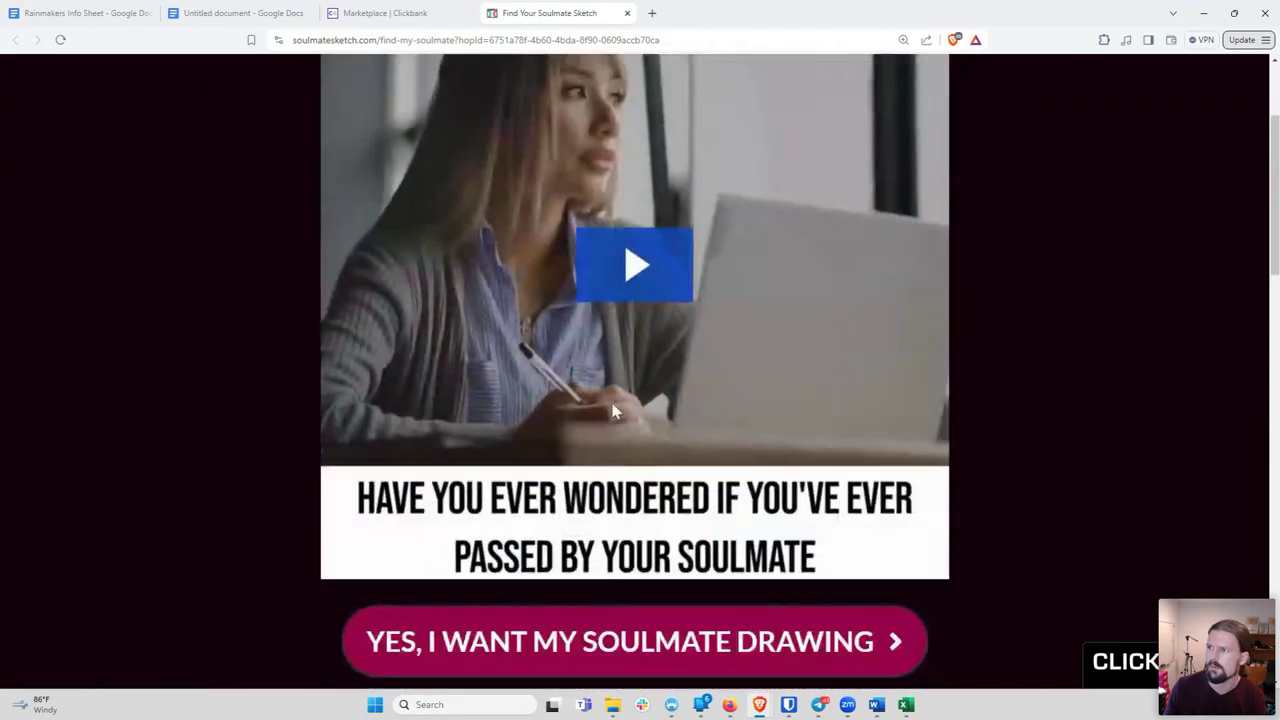
click(632, 268)
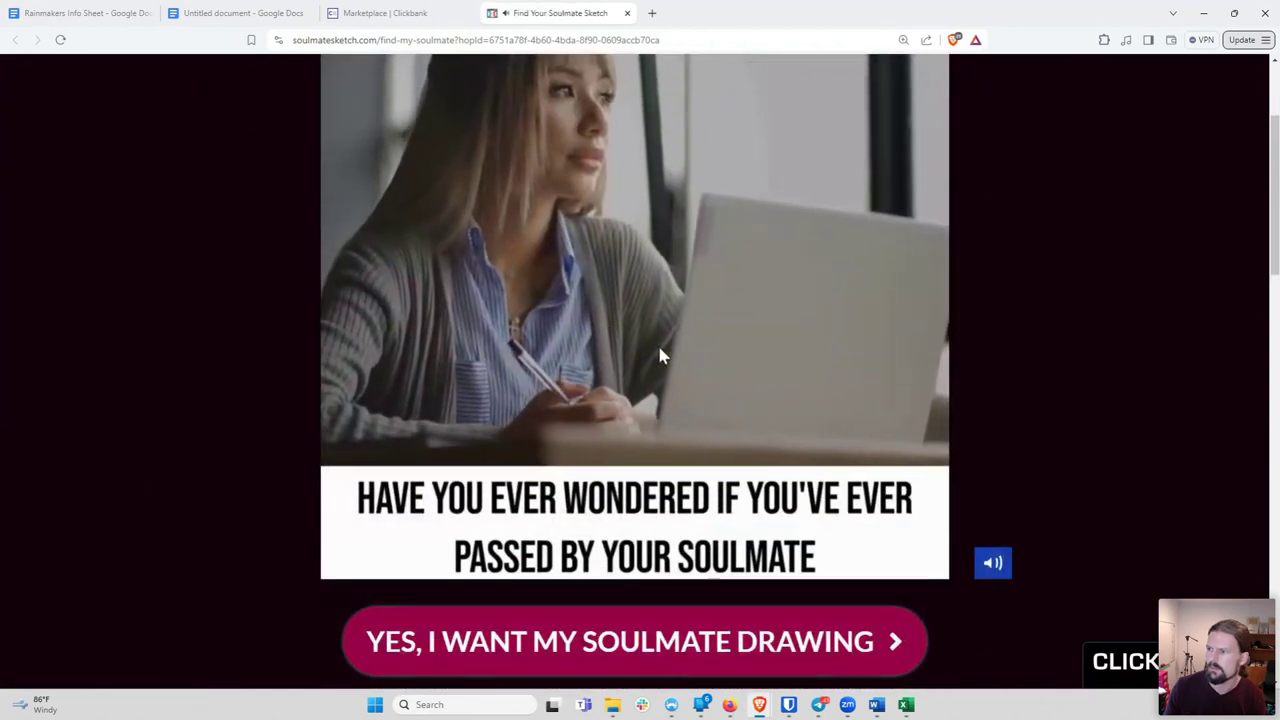
key(ctrl+plus)
key(ctrl+plus)
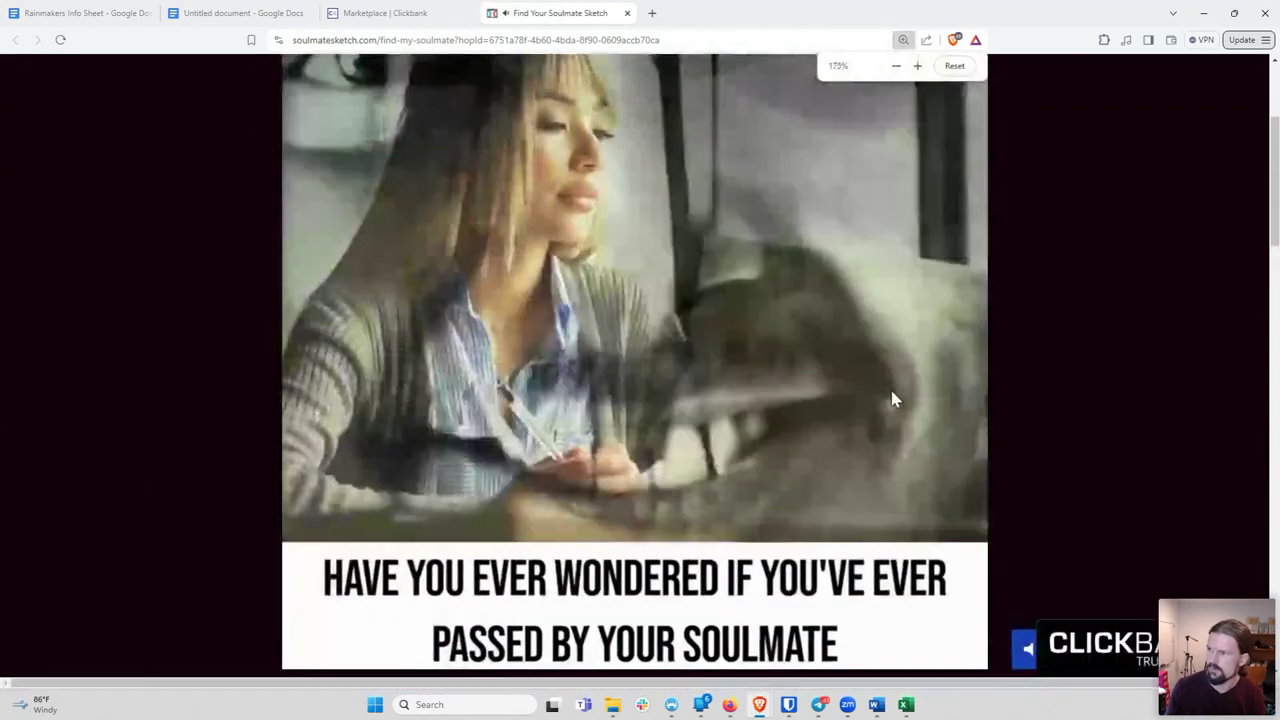
key(ctrl+plus)
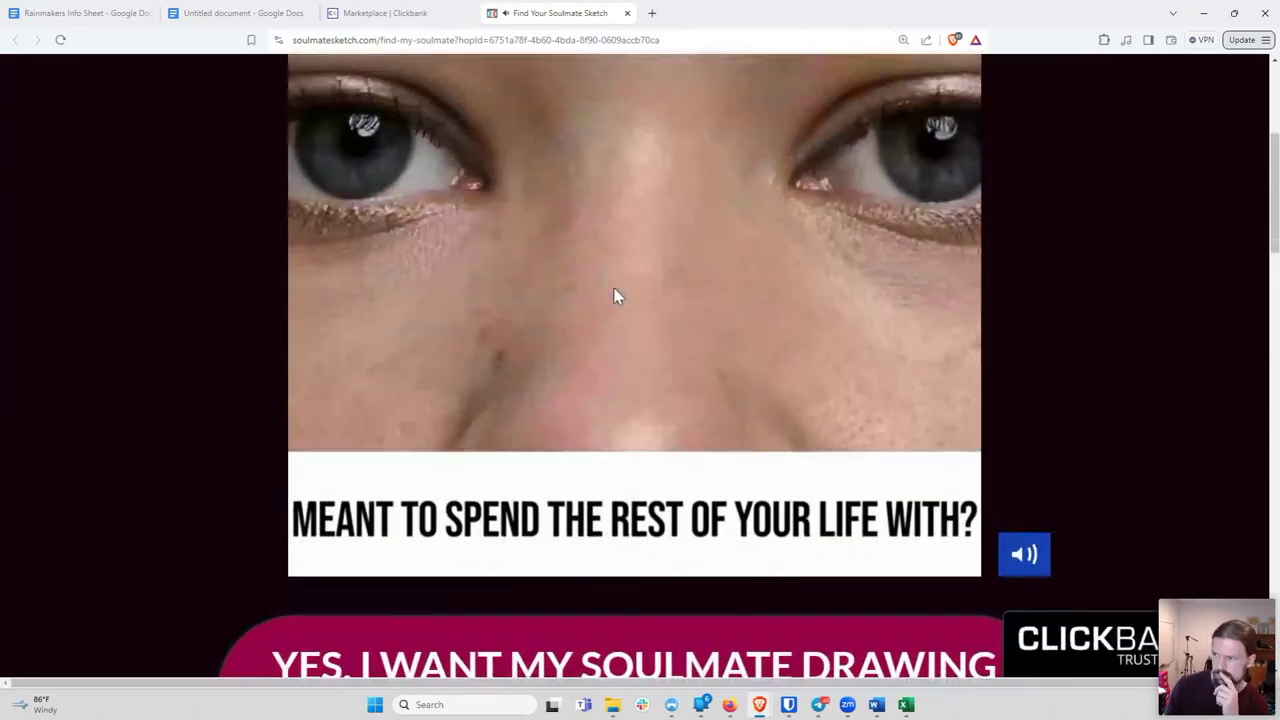
click(622, 318)
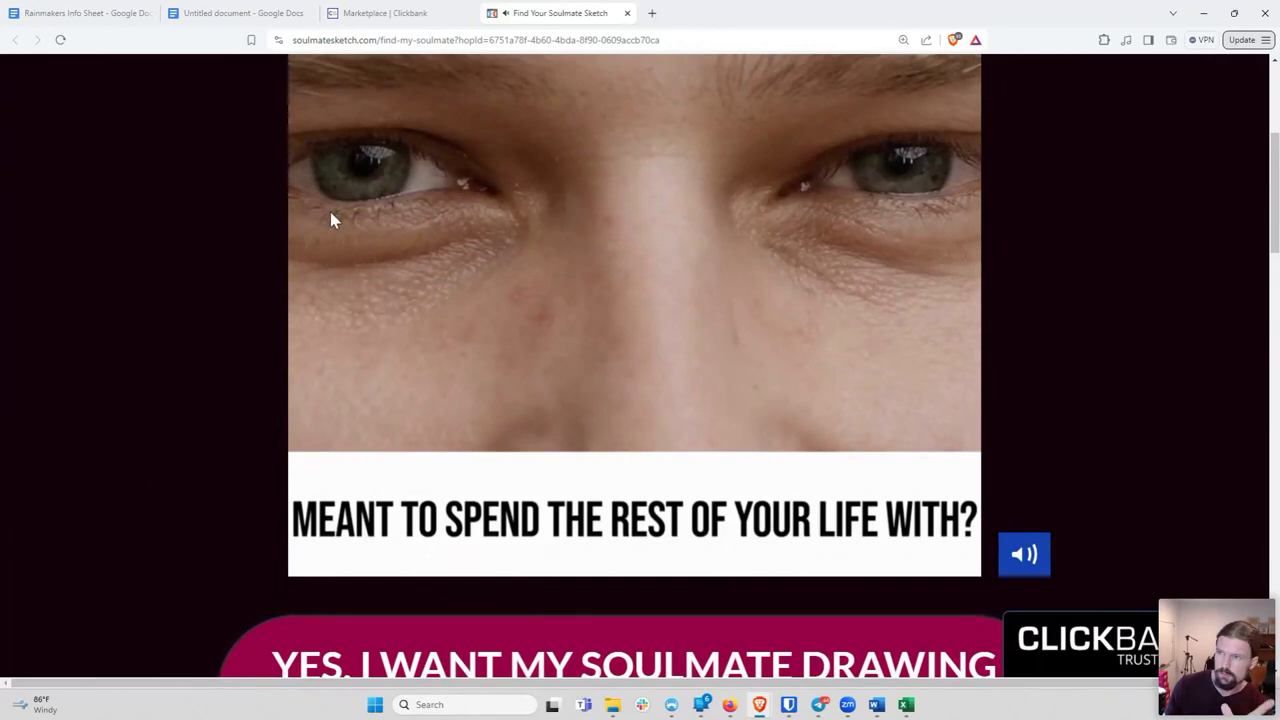
Under Cost, add an indented point: not recognizing your soulmate means missing the relationship you were meant for
click(228, 22)
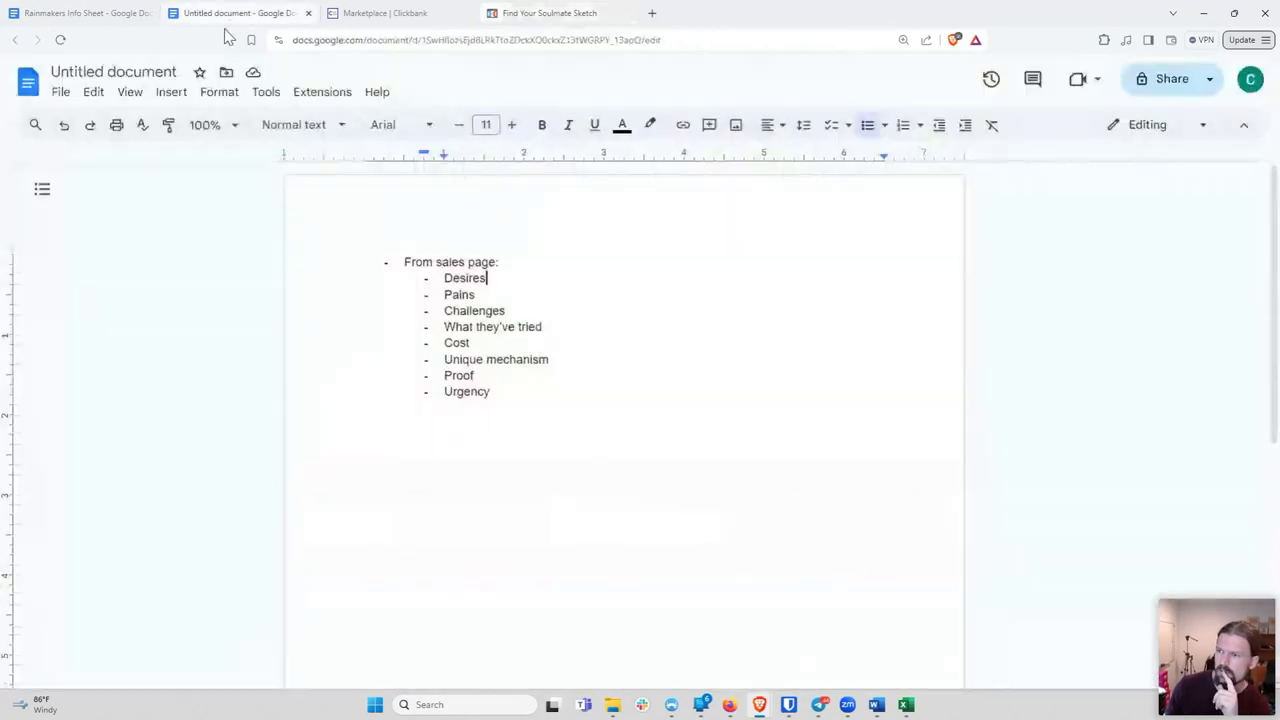
click(484, 342)
key(Return)
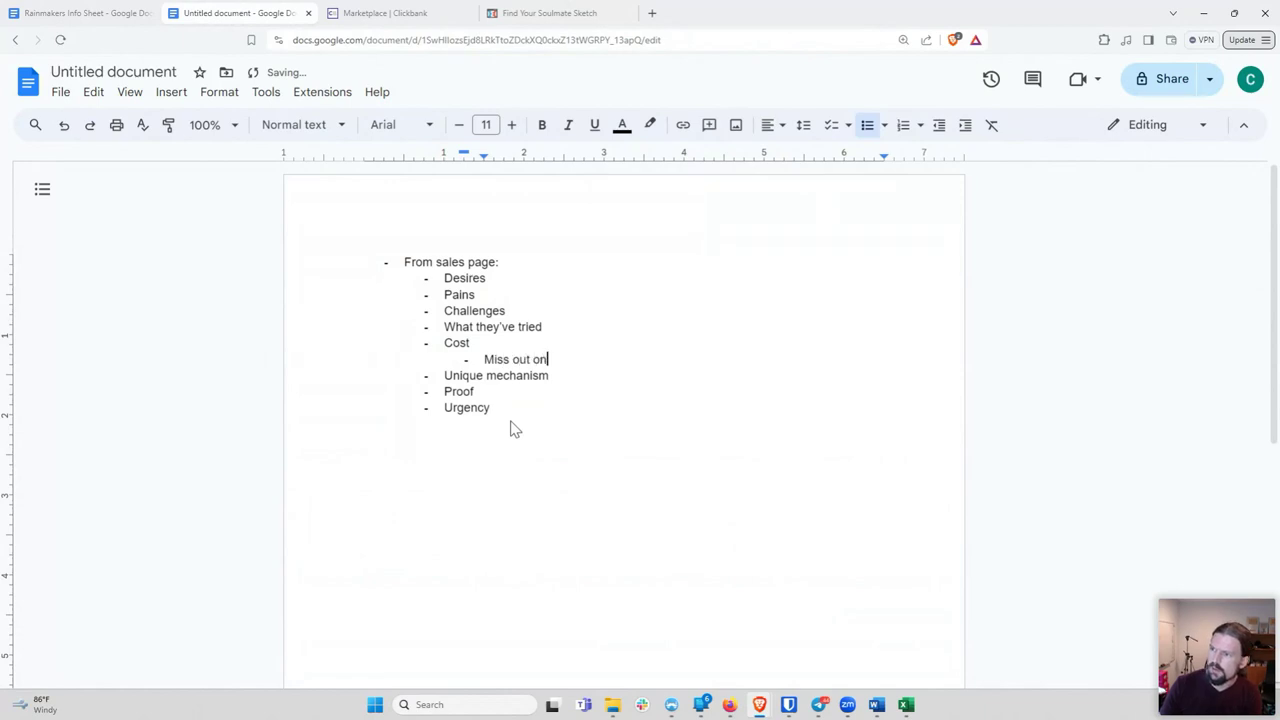
key(BackSpace)
key(BackSpace)
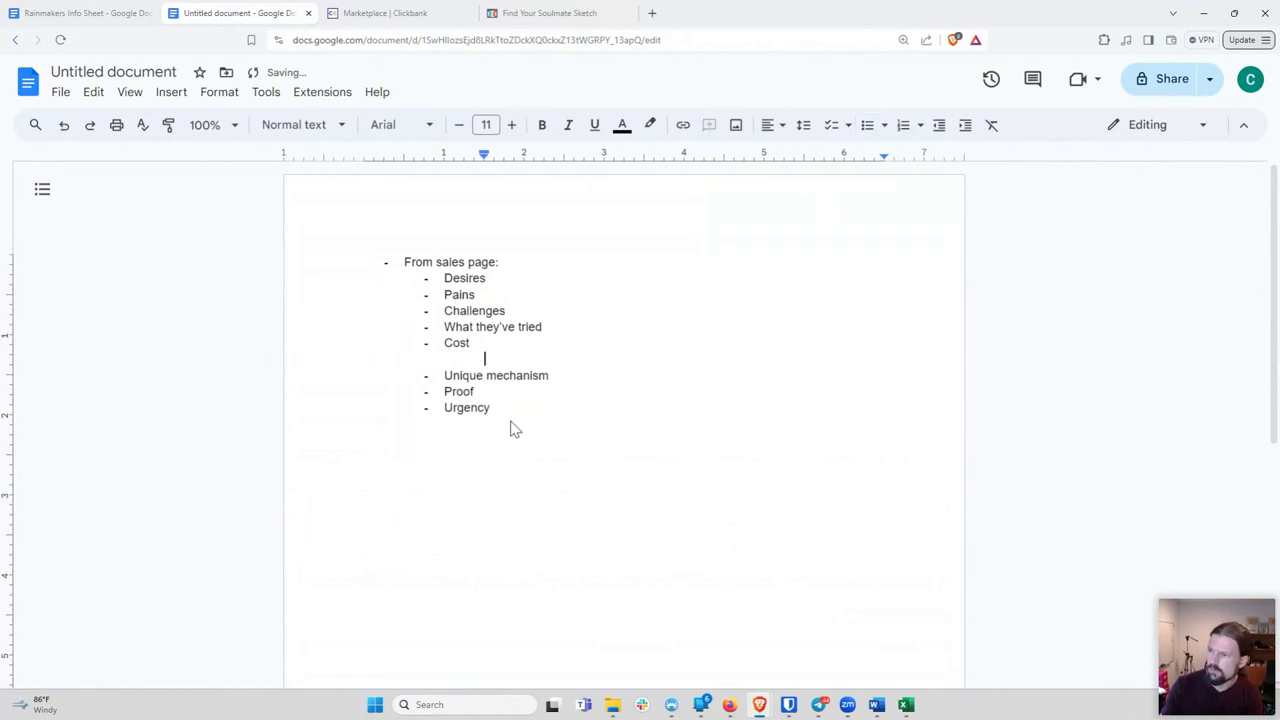
key(BackSpace)
key(Return)
key(Tab)
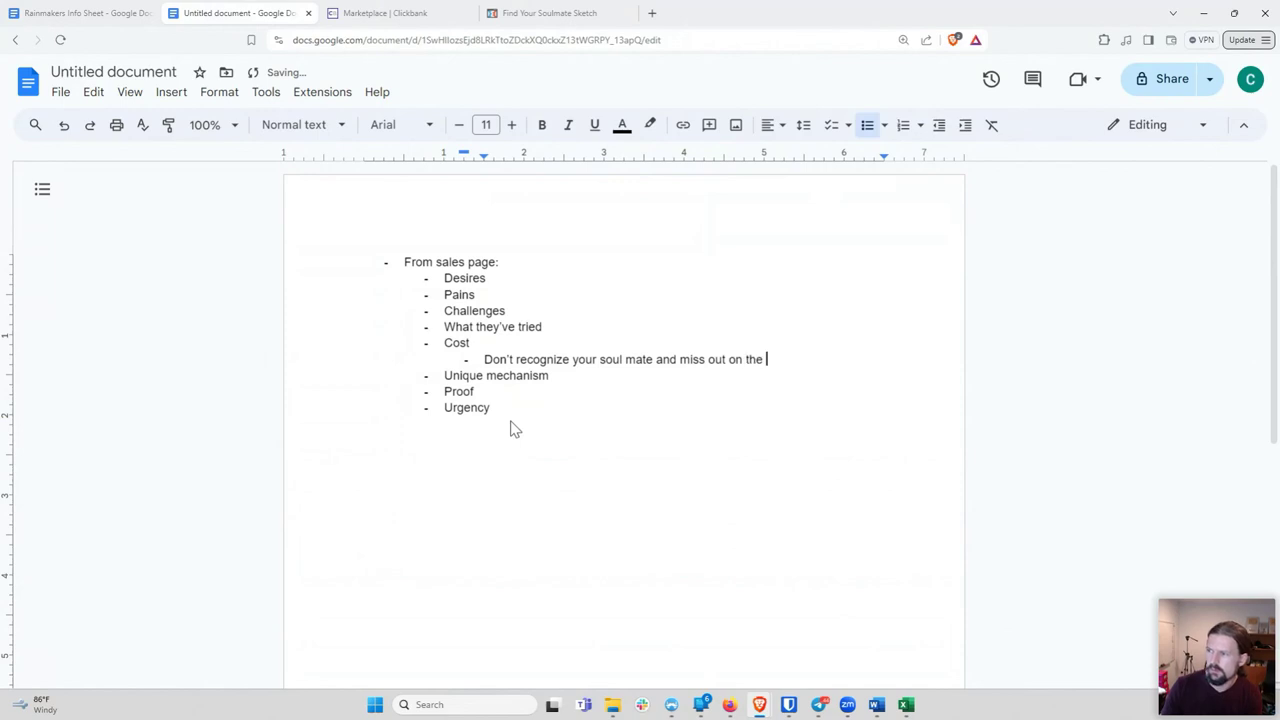
text(ationship)
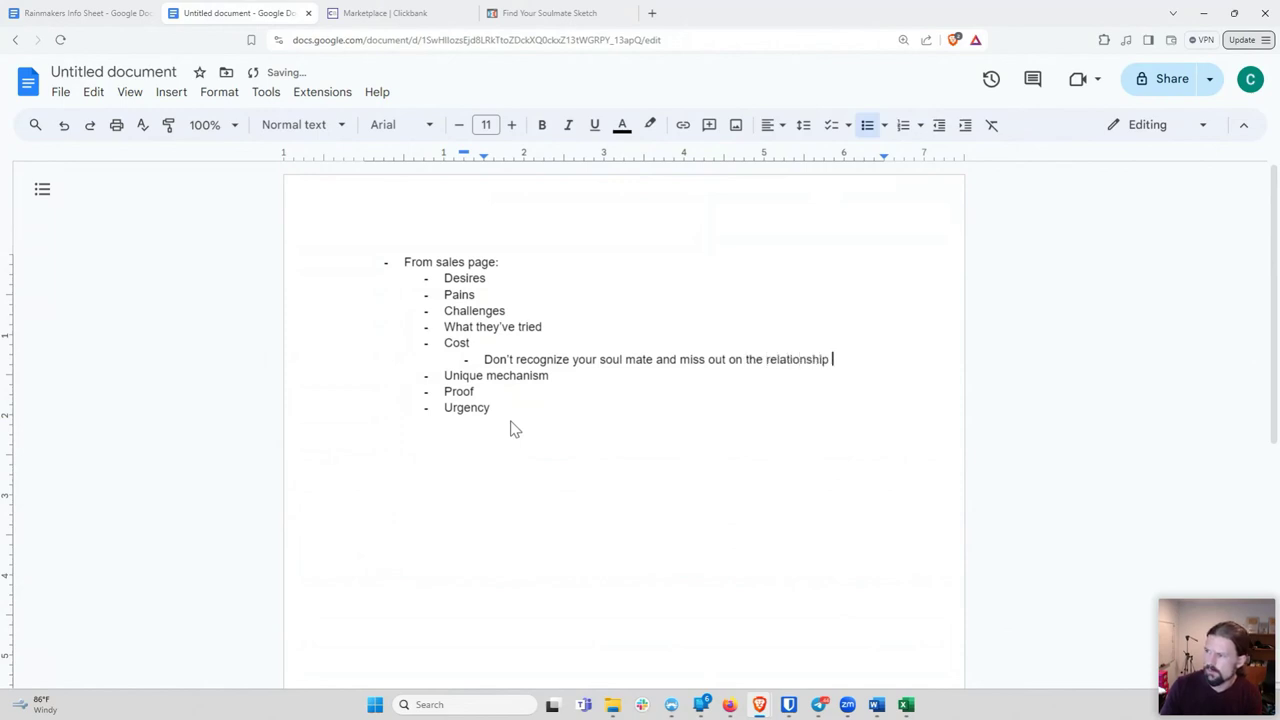
text( you were meant to have)
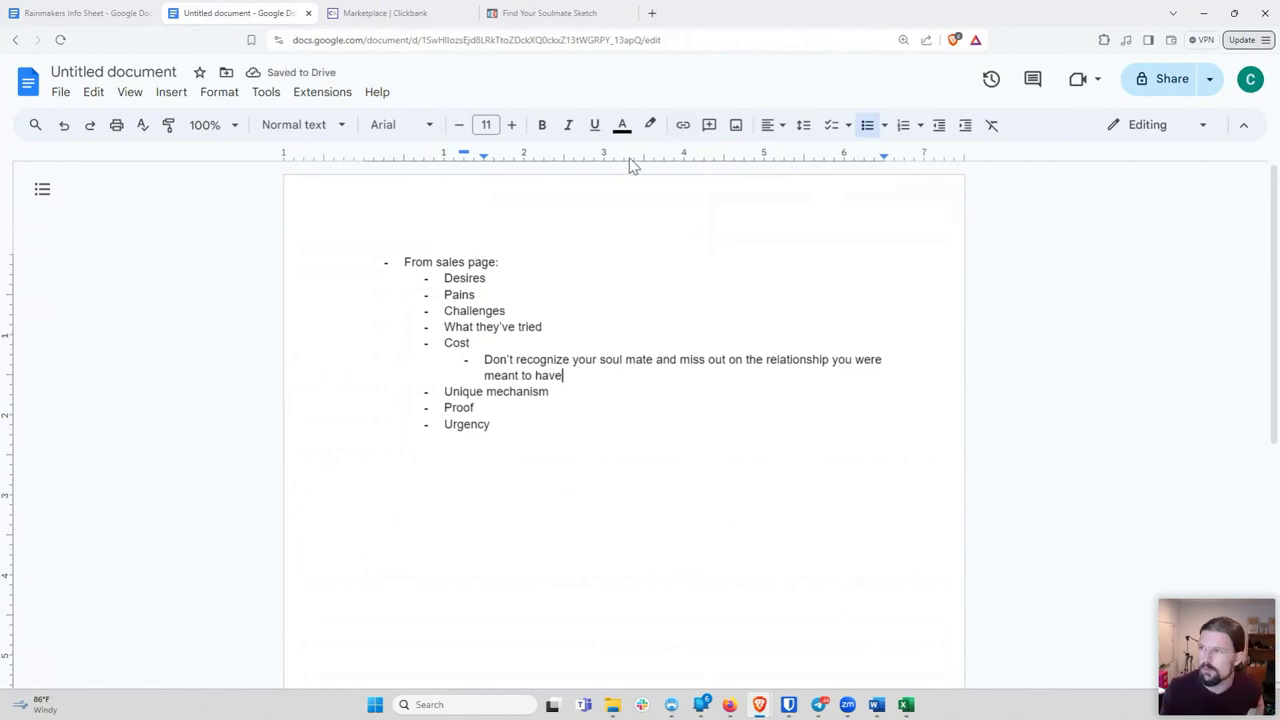
click(543, 14)
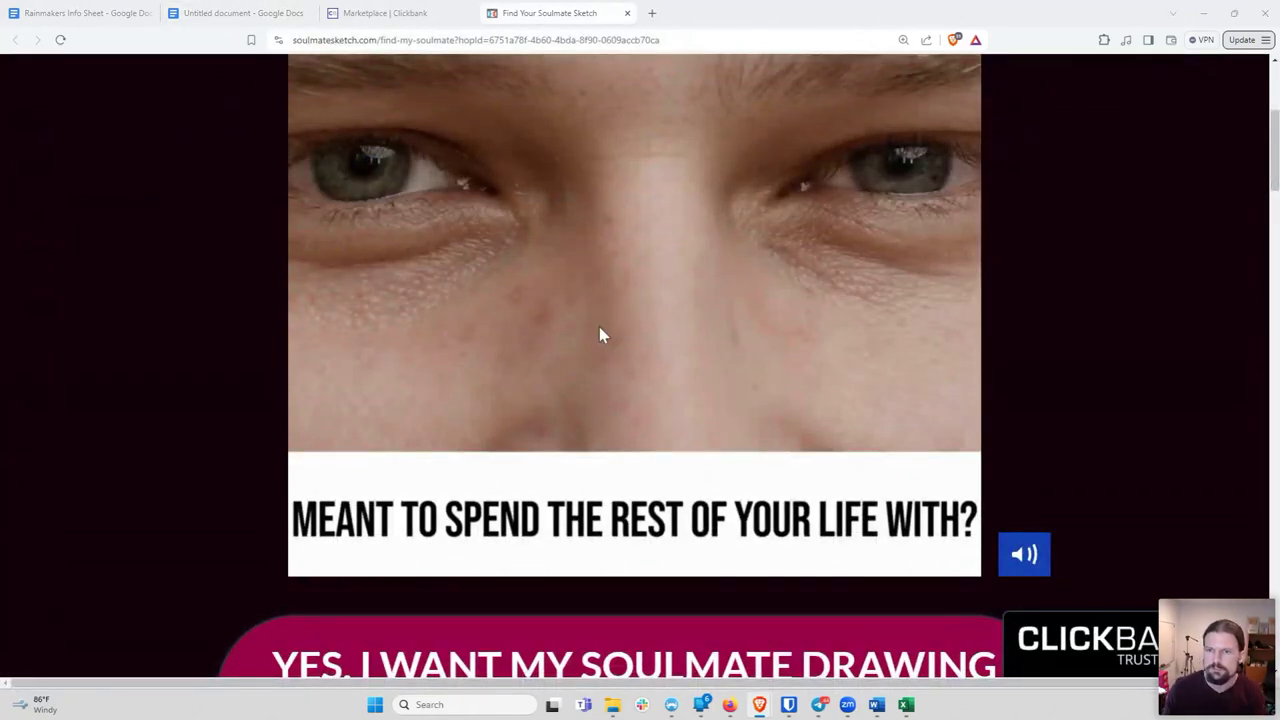
Play a bit more of the video, then add an indented 'To find "the one"' bullet under Desires
click(632, 283)
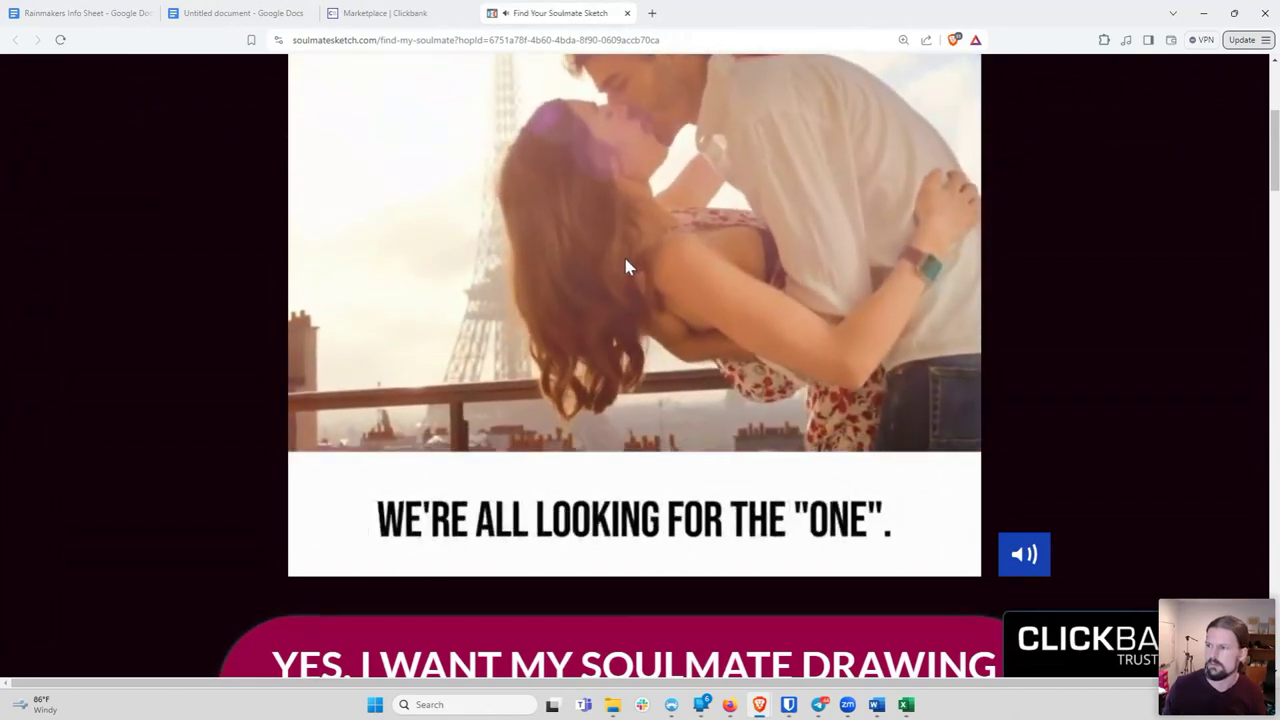
click(625, 265)
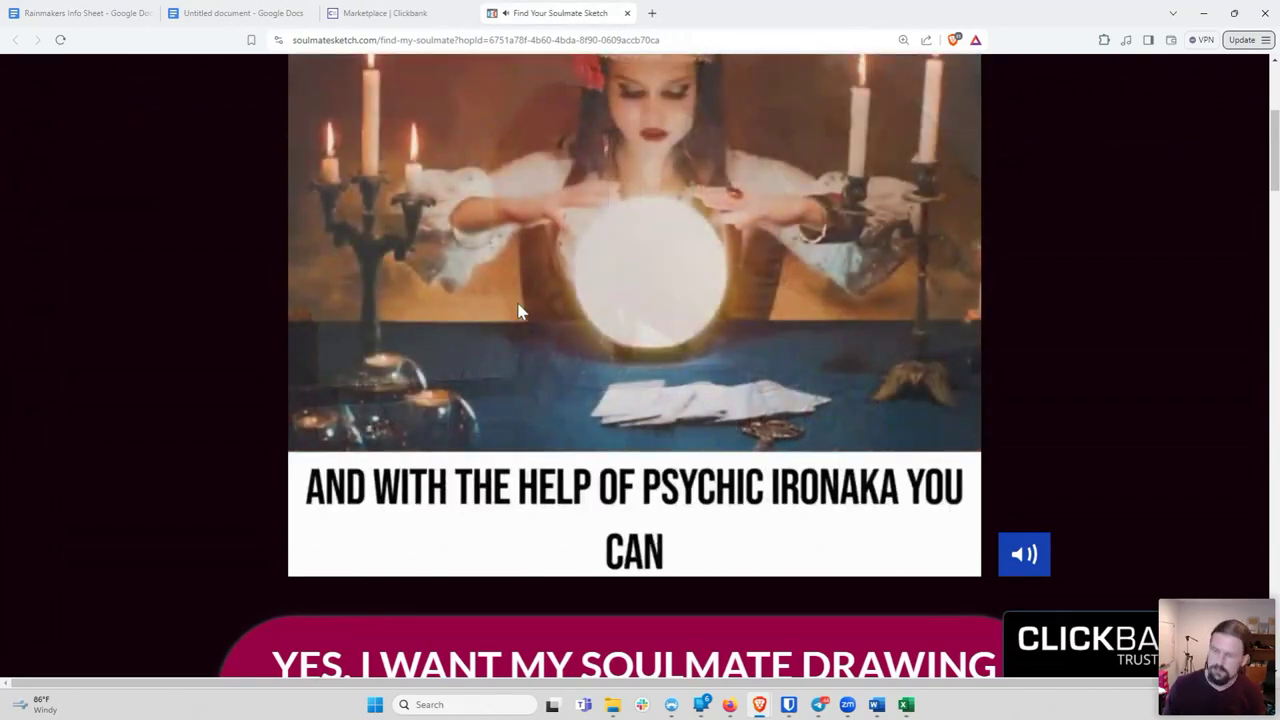
click(231, 13)
key(Return)
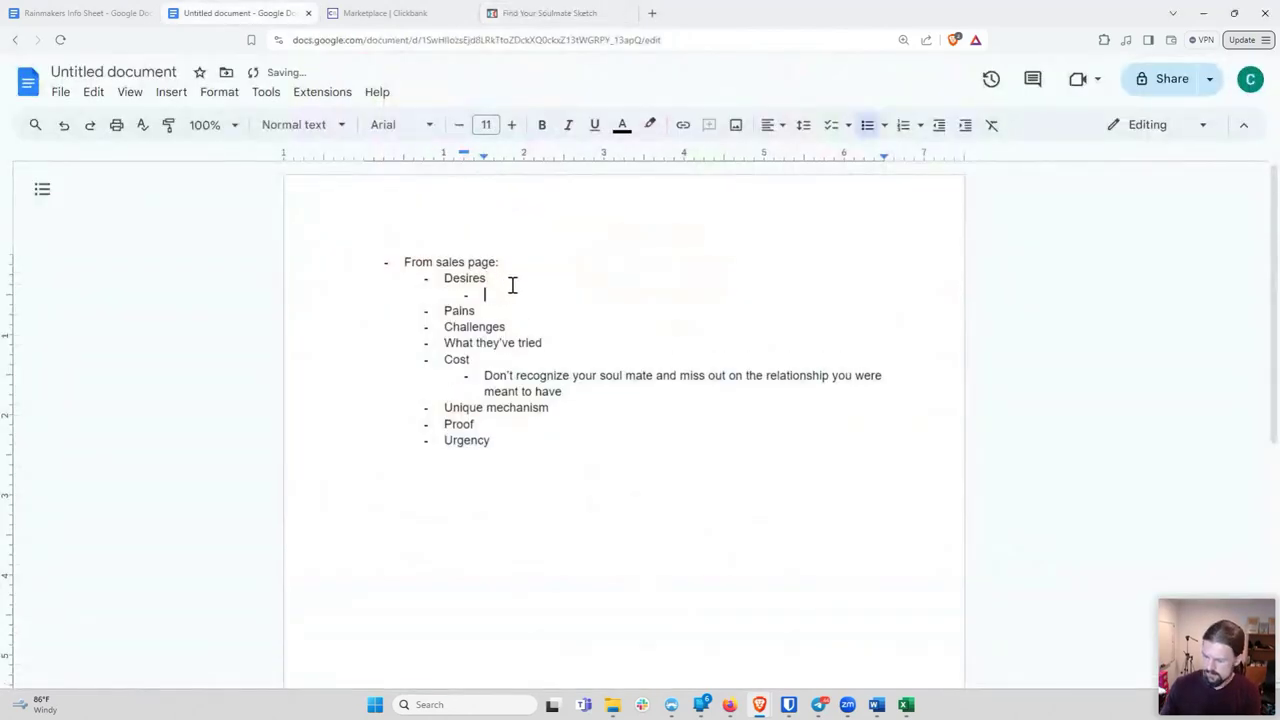
key(Tab)
text(To)
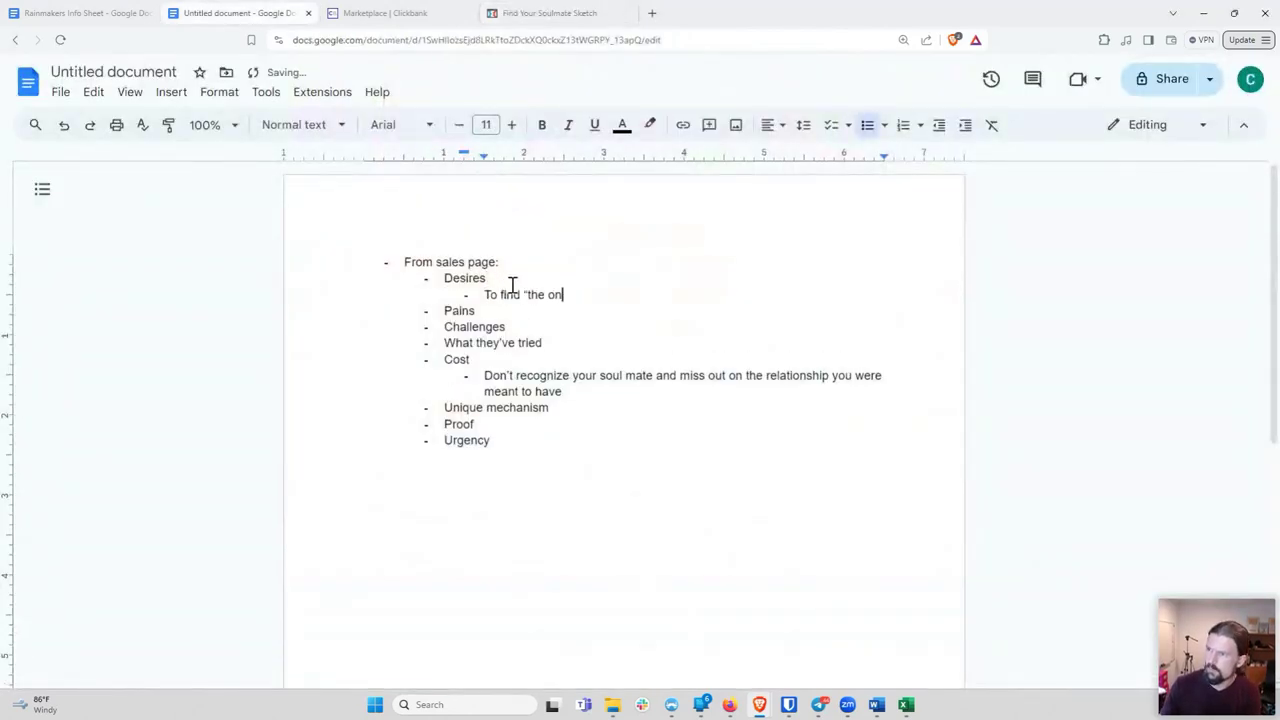
Watch more of the sales video, then come back to the outline document
click(545, 13)
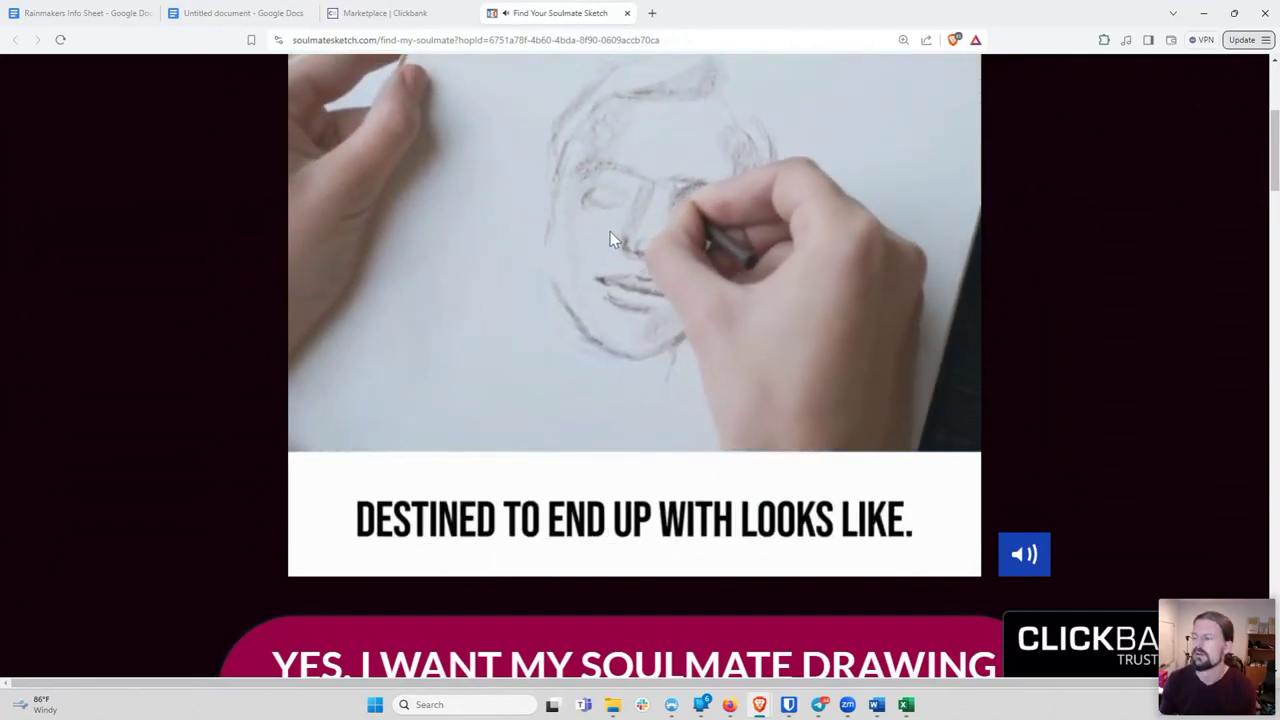
mouse_move(636, 245)
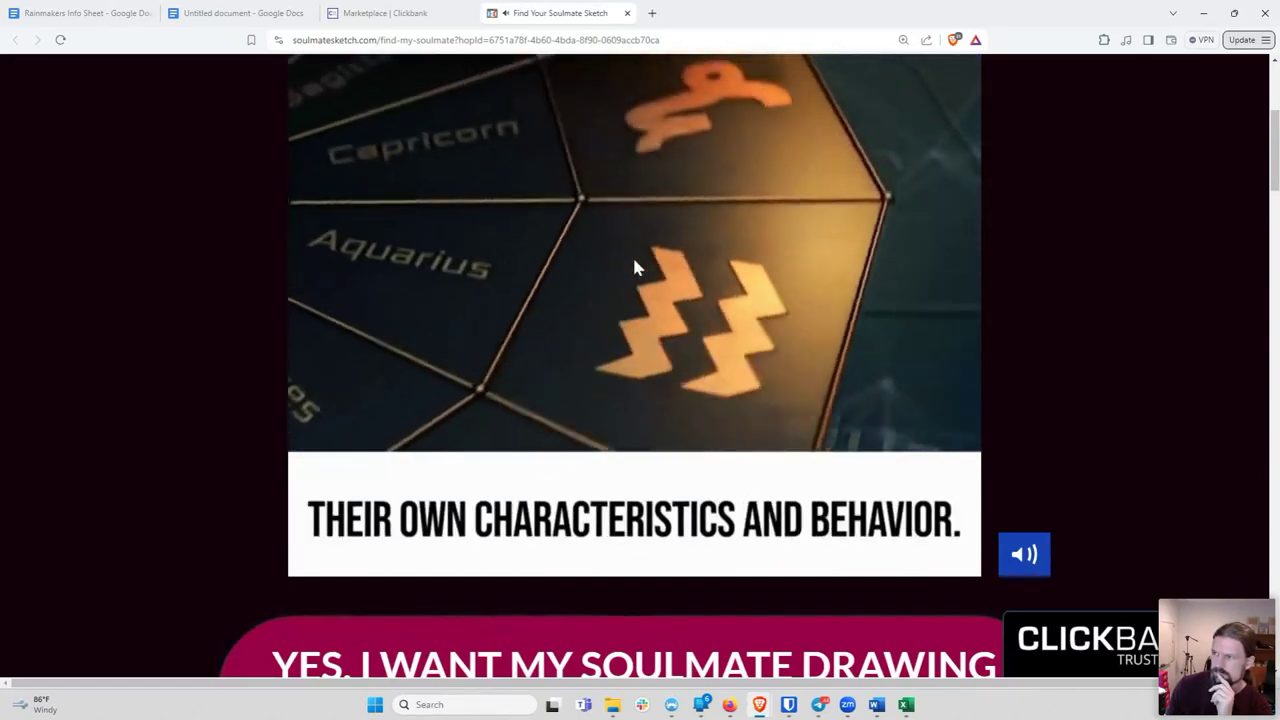
click(245, 13)
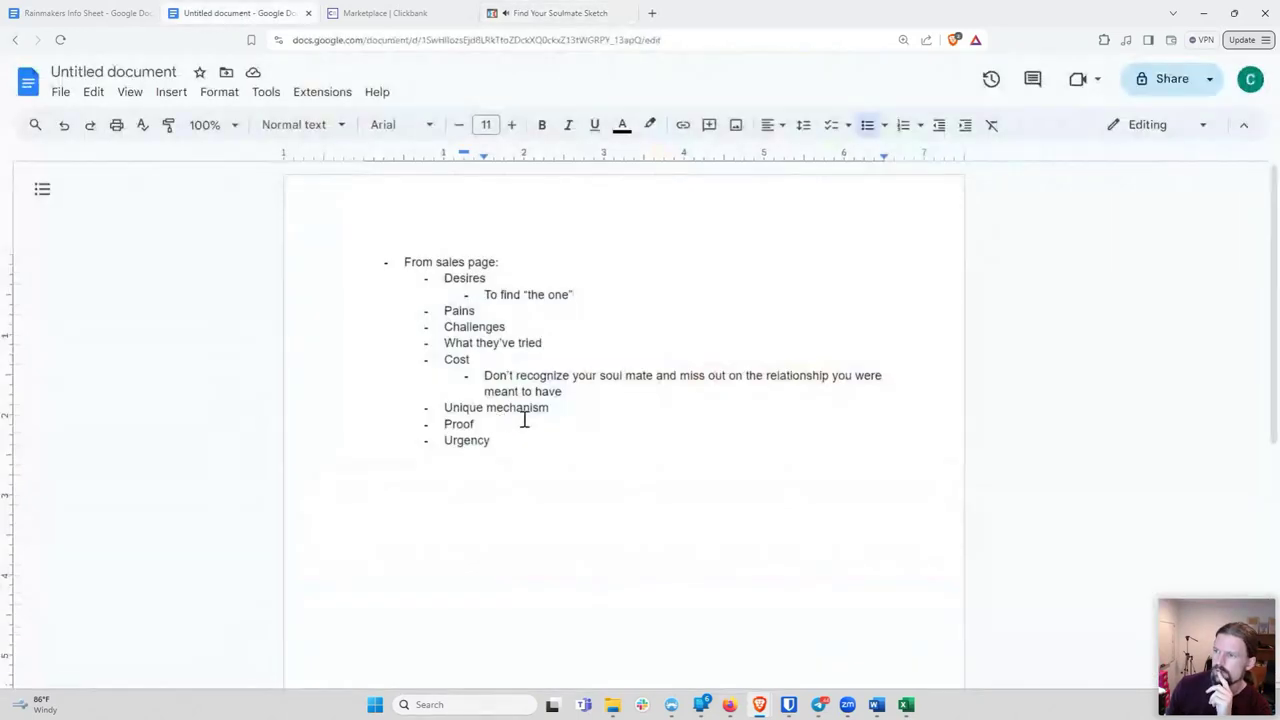
click(560, 408)
key(Return)
key(Tab)
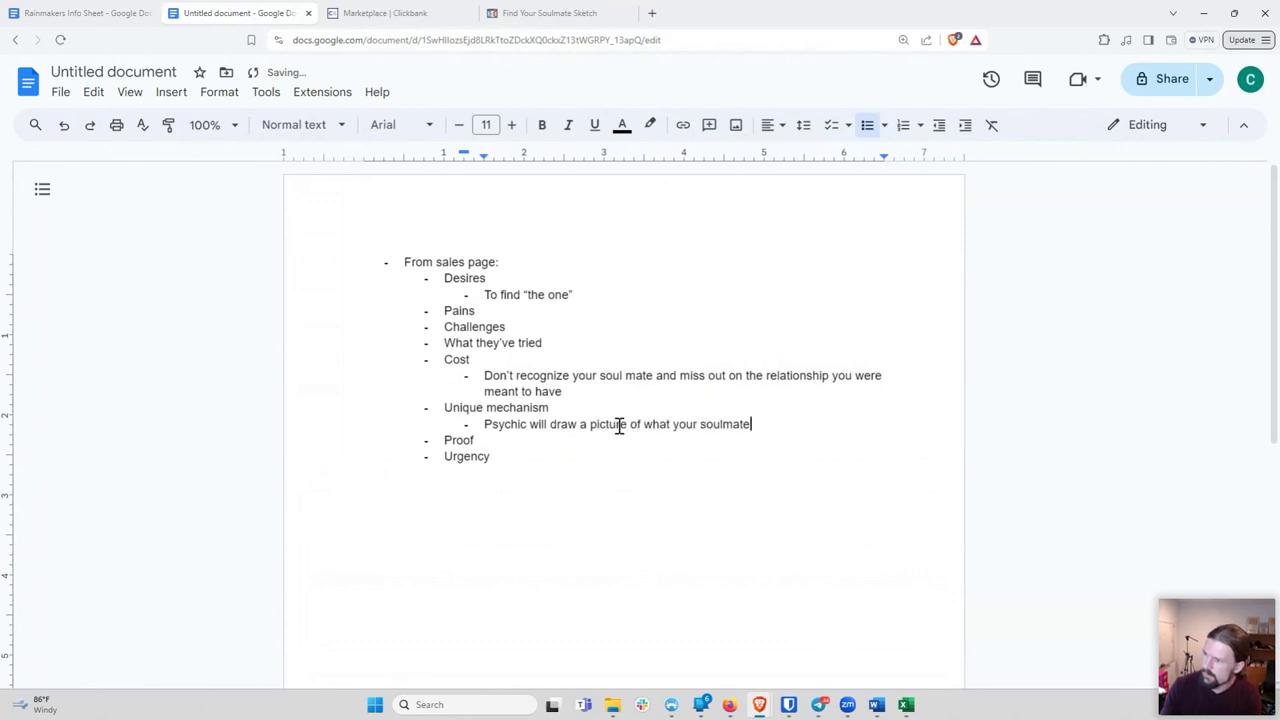
text(looks like, so y)
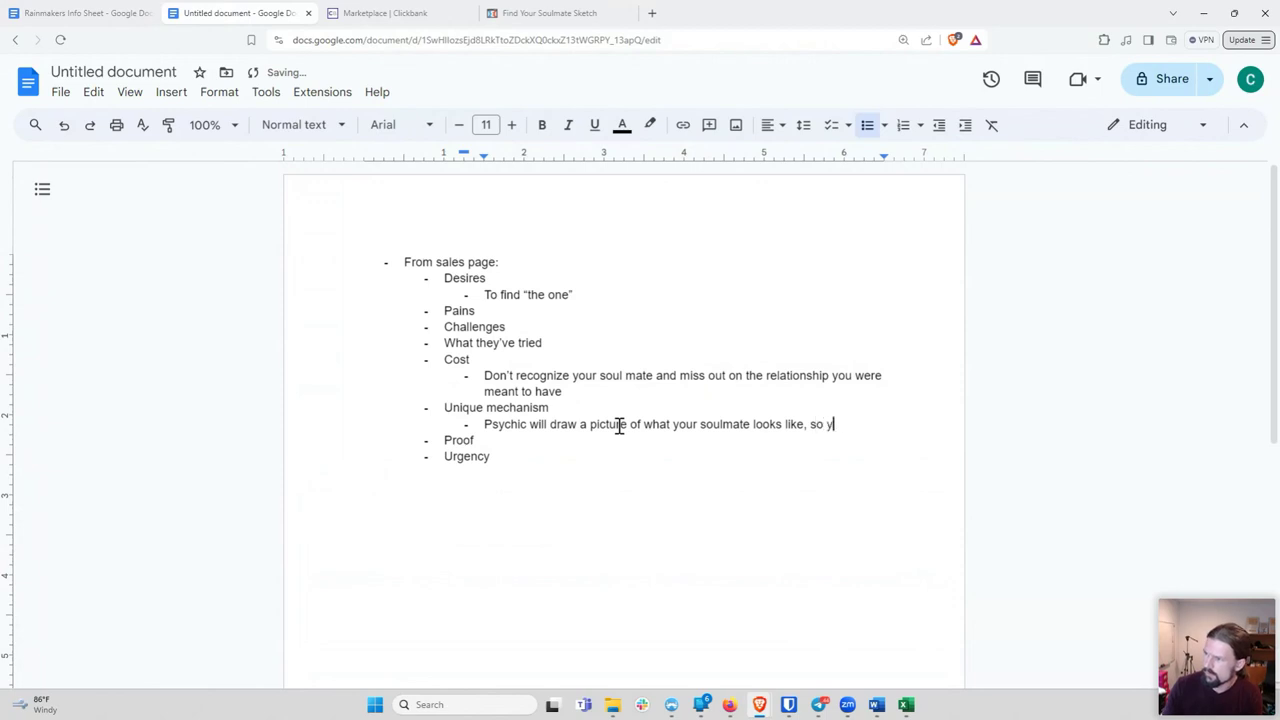
text(nize him when he appears)
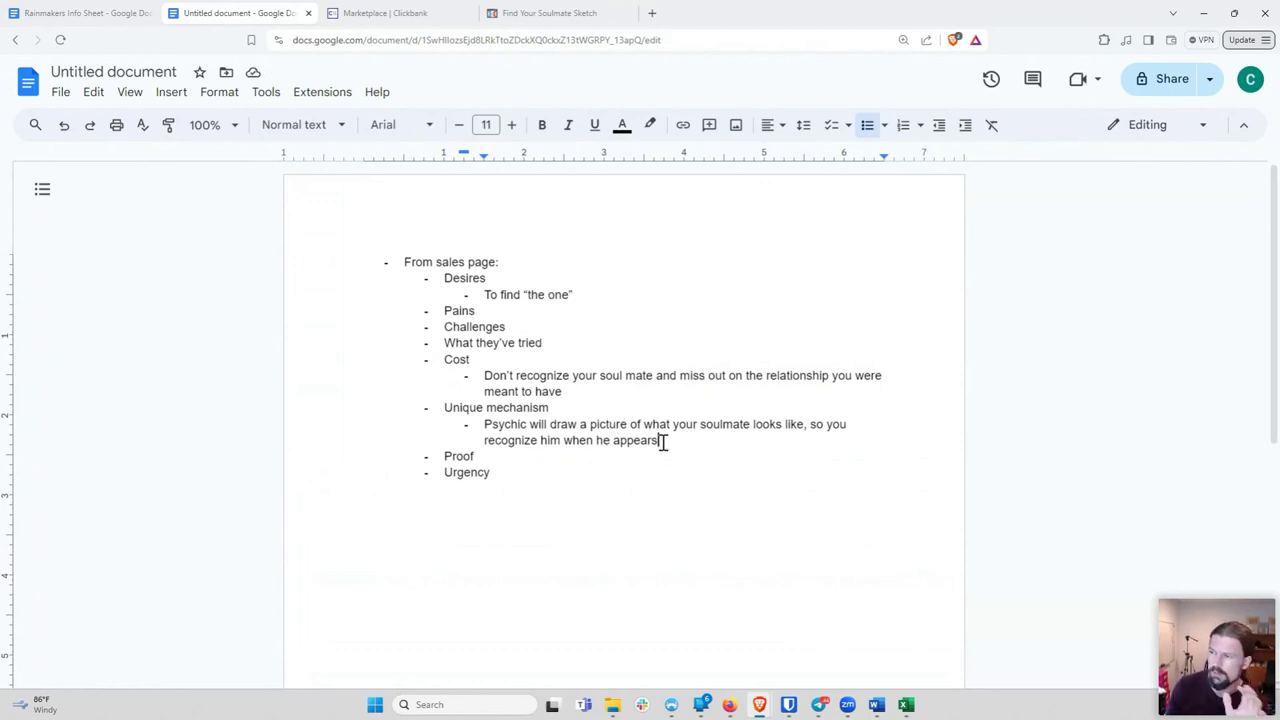
click(560, 15)
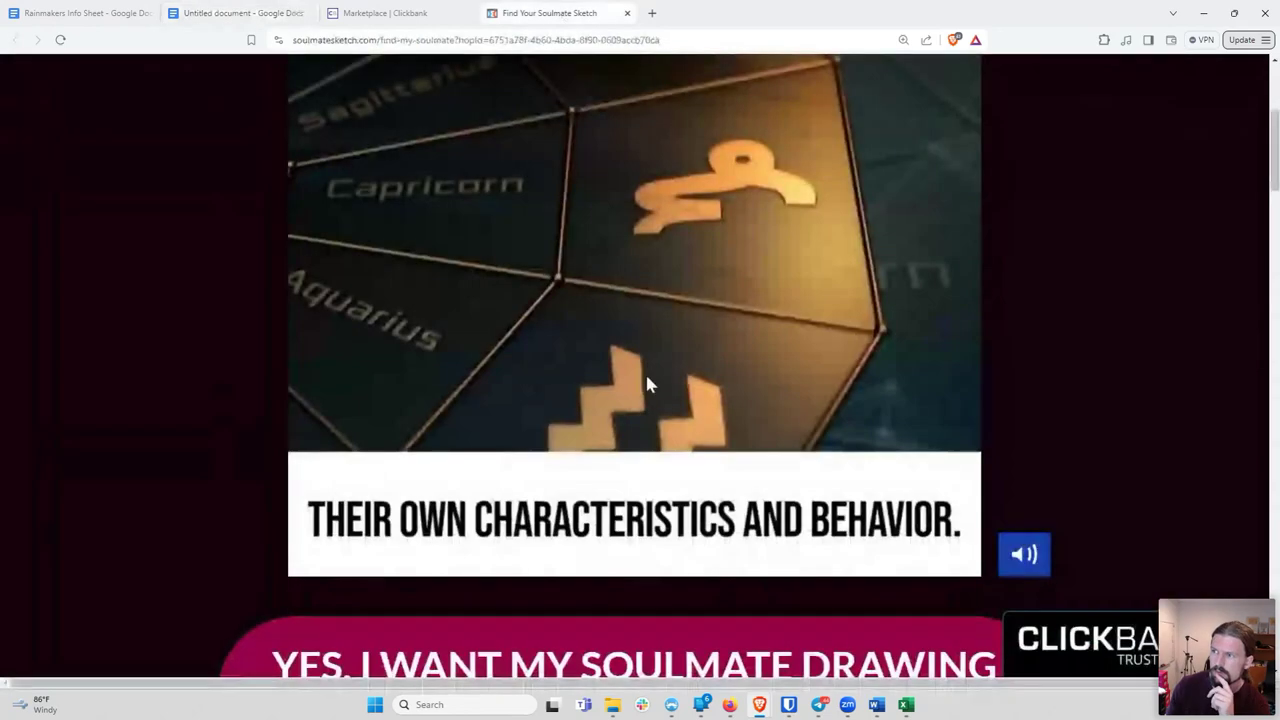
click(612, 284)
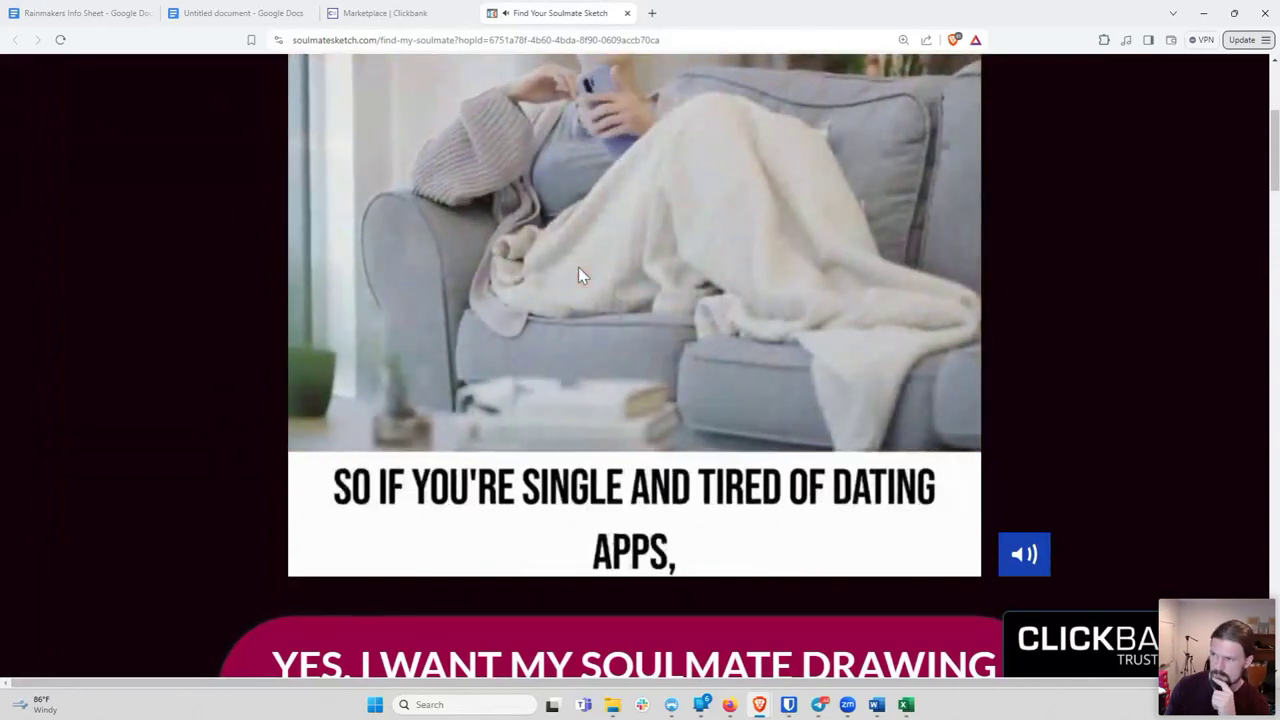
click(641, 268)
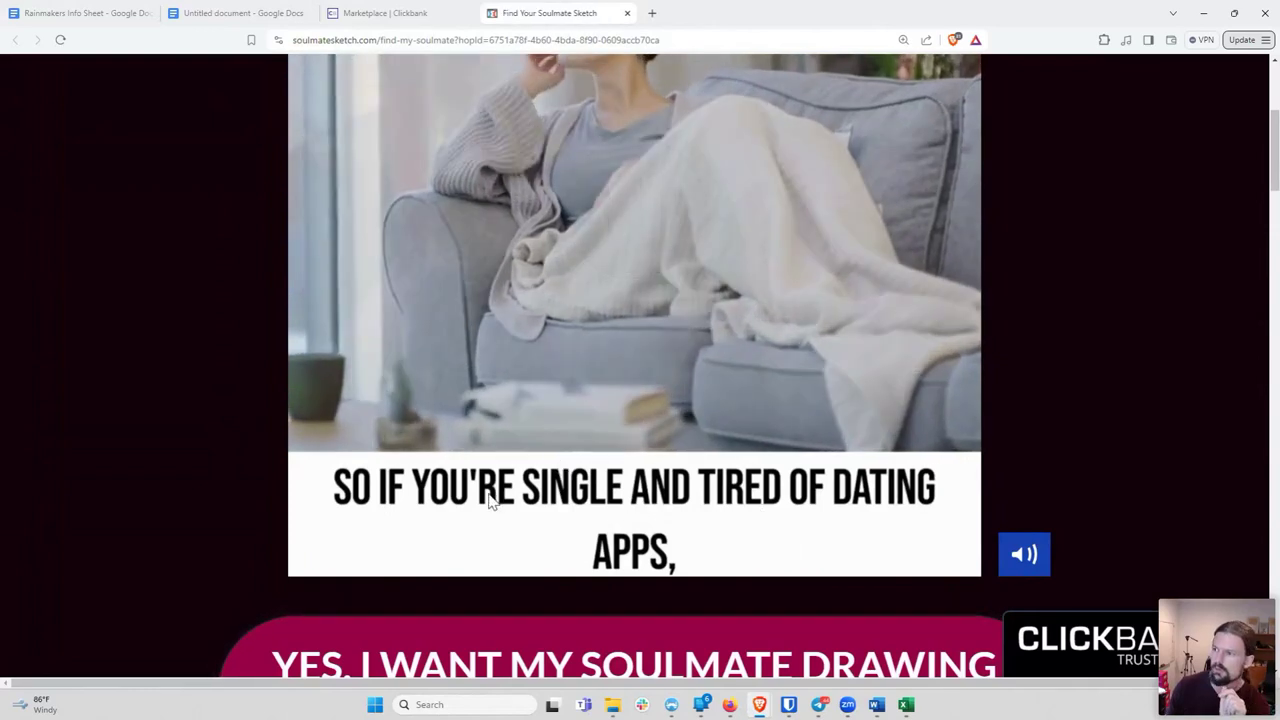
List 'Single' and 'Tired of dating apps' under Pains, and 'Dating apps' under What they've tried
click(228, 13)
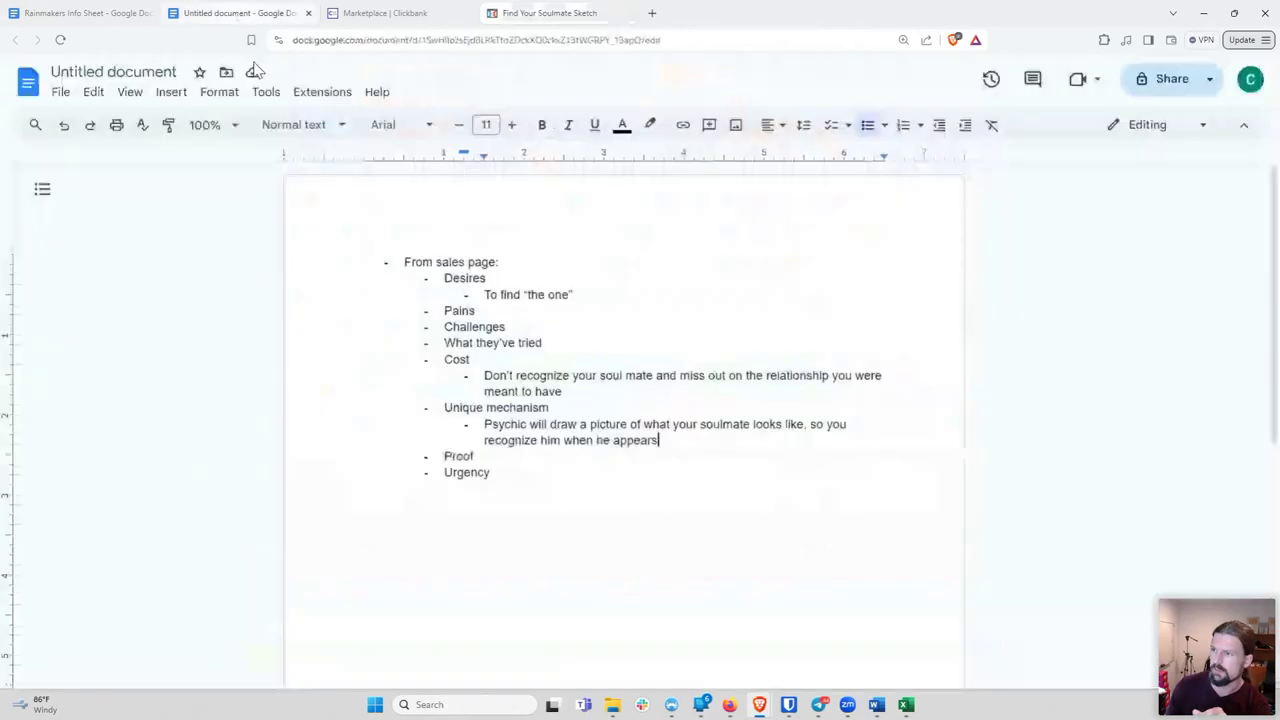
key(Return)
key(Tab)
text(S)
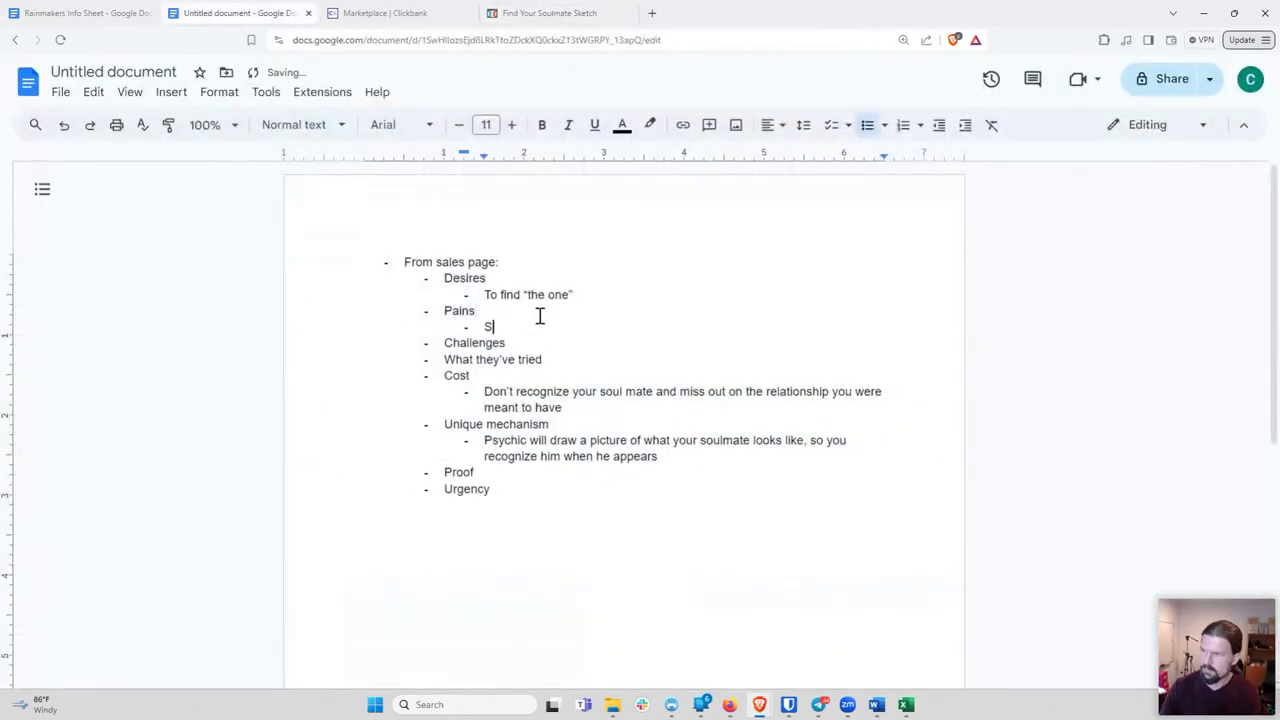
click(545, 363)
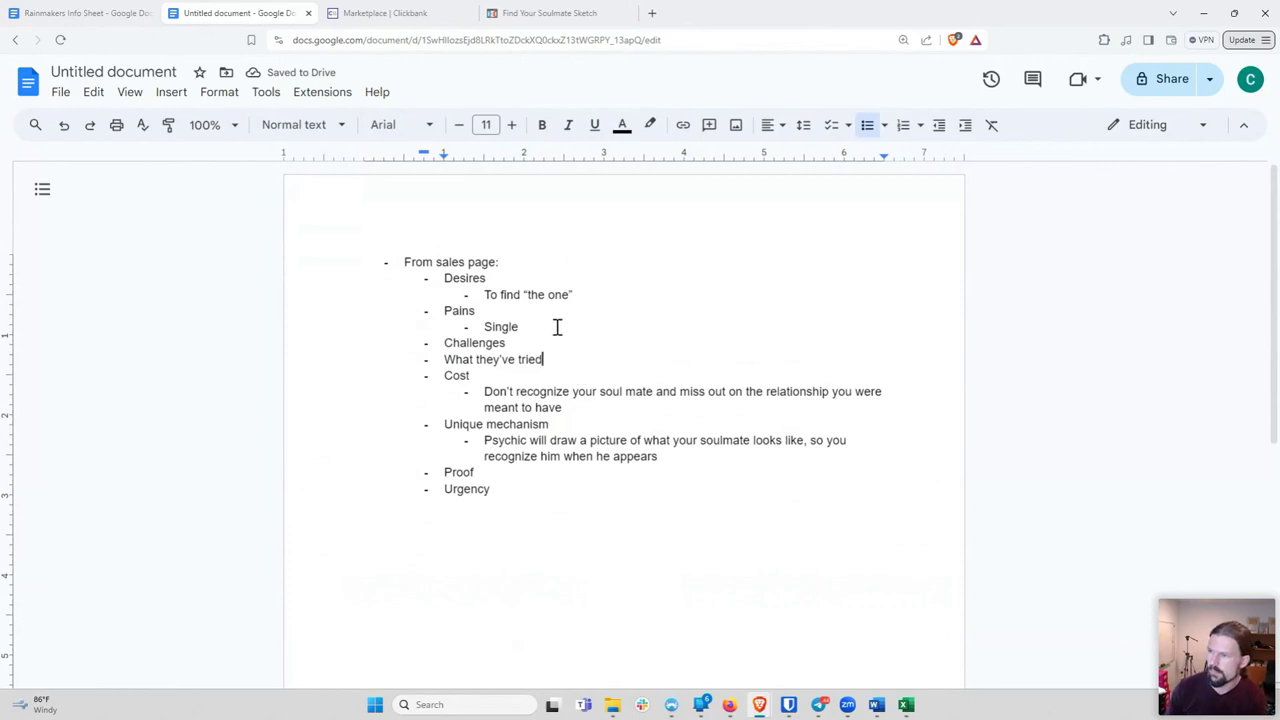
click(558, 328)
key(Return)
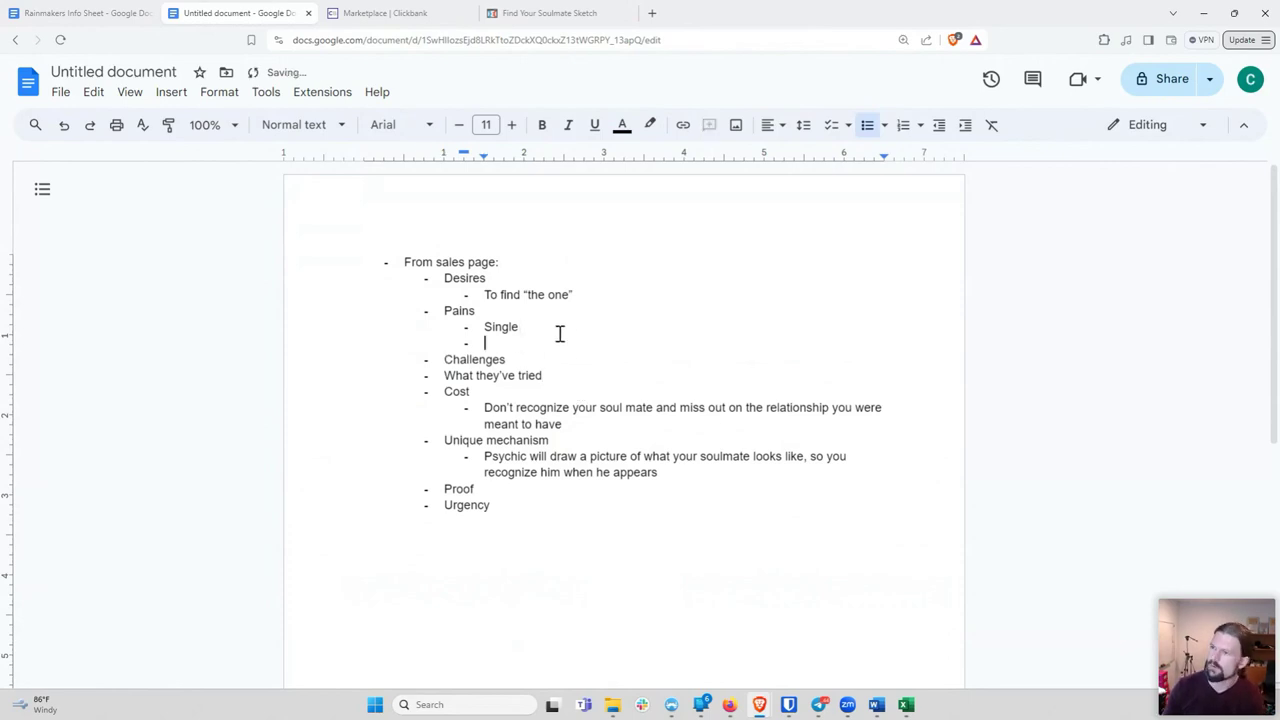
key(BackSpace)
key(BackSpace)
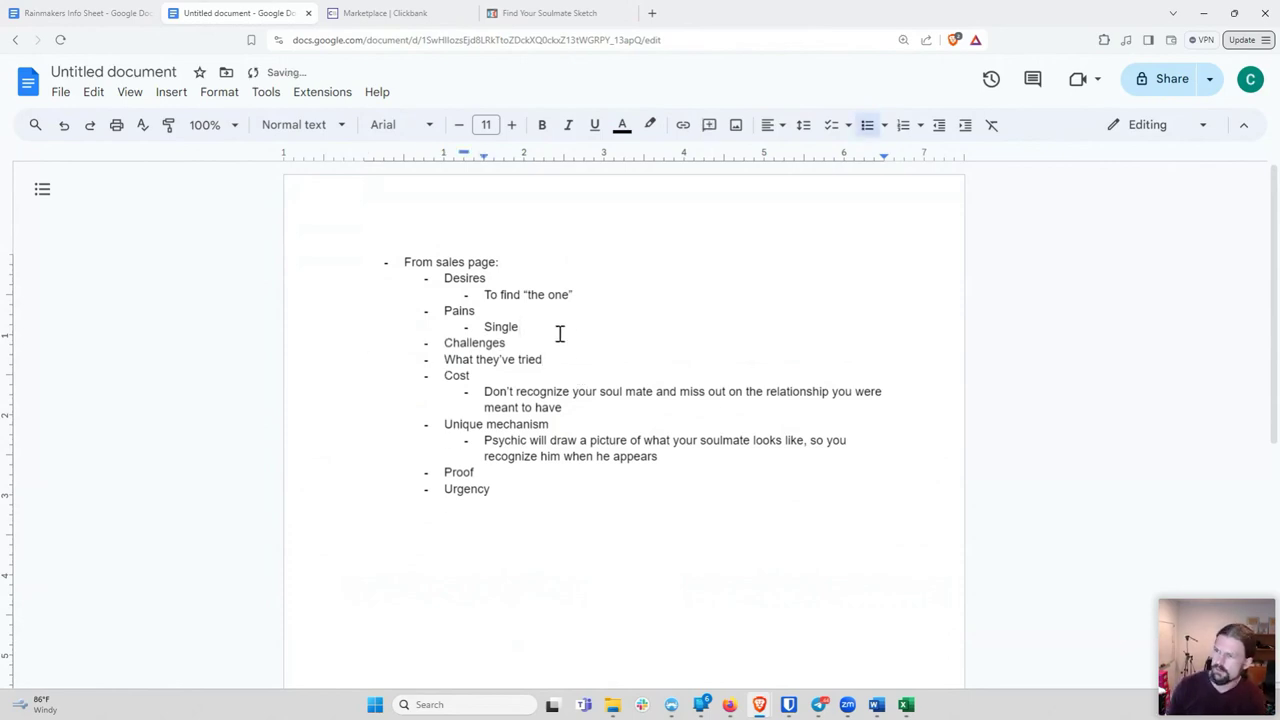
key(Return)
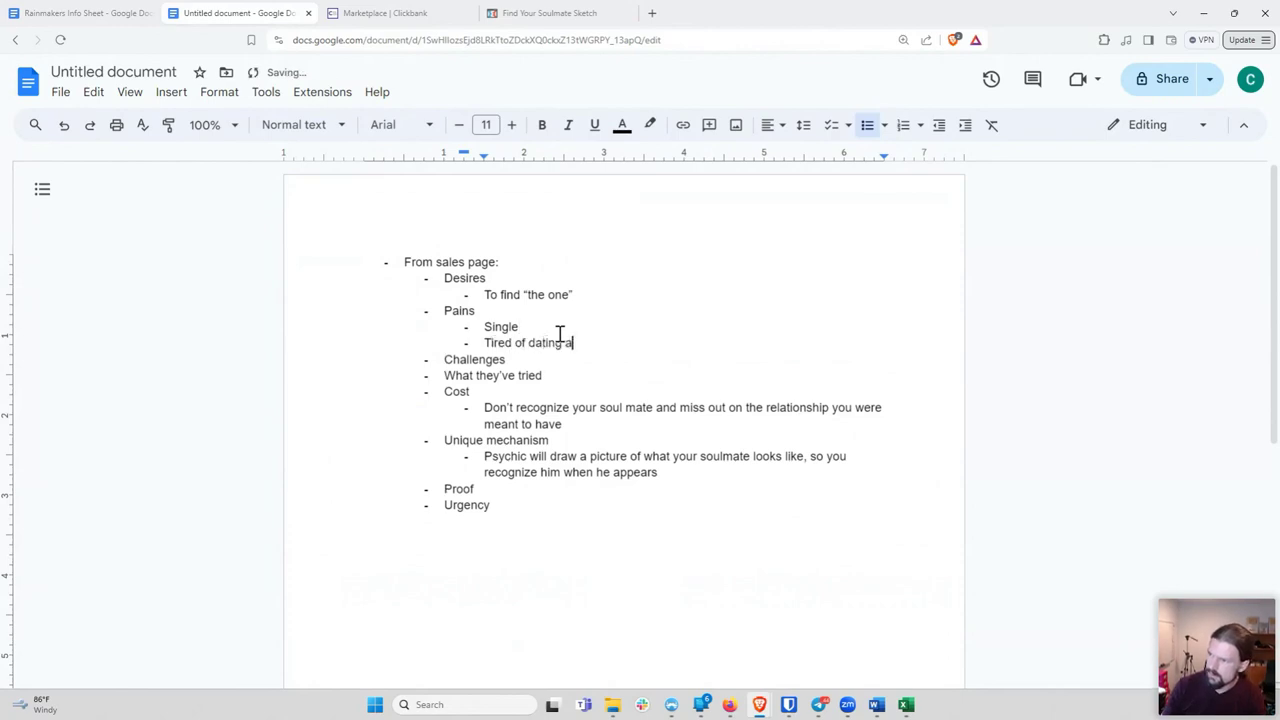
click(553, 376)
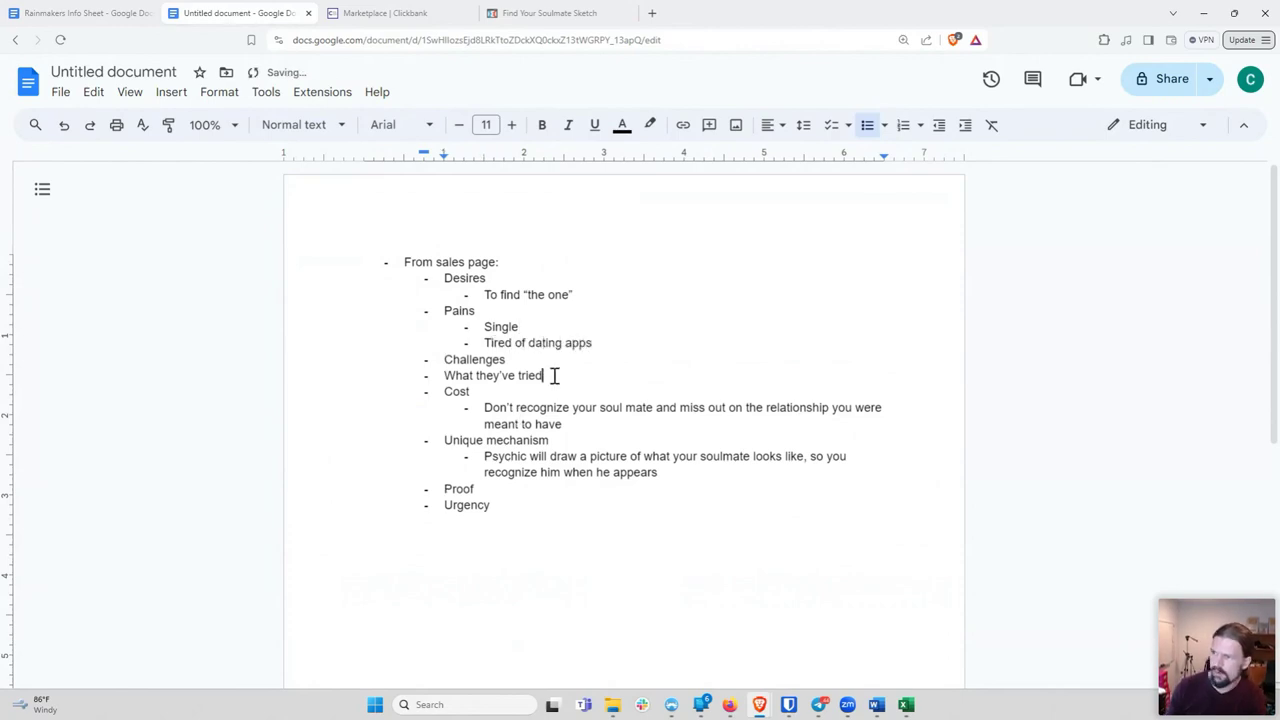
key(Return)
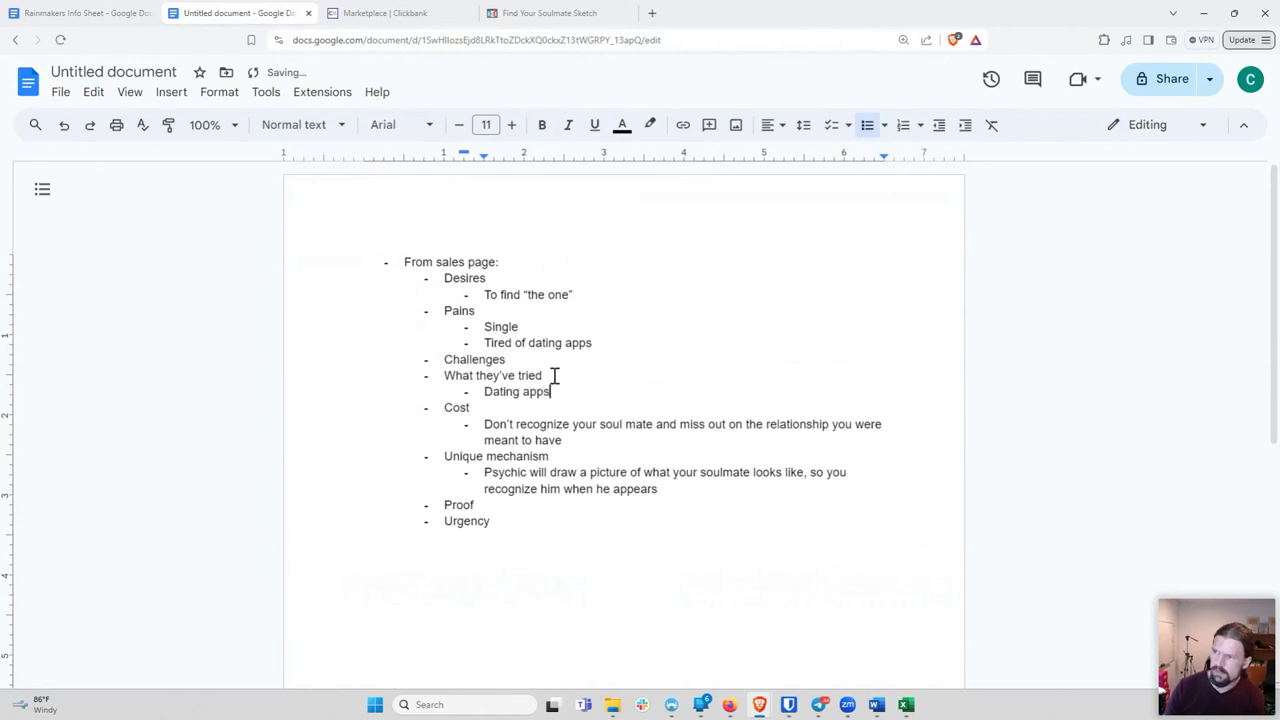
Watch more of the video, then begin a Pains point starting 'You're in a rel…' about doubting your partner
click(550, 14)
click(654, 343)
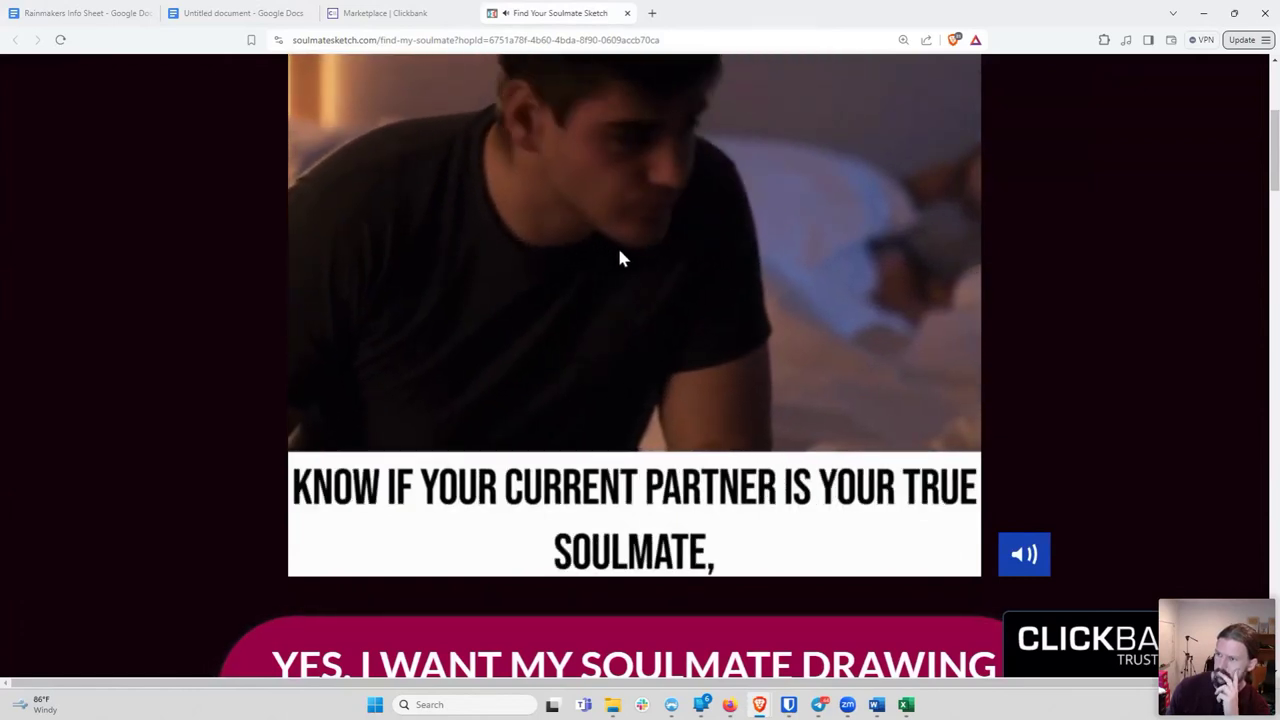
click(620, 257)
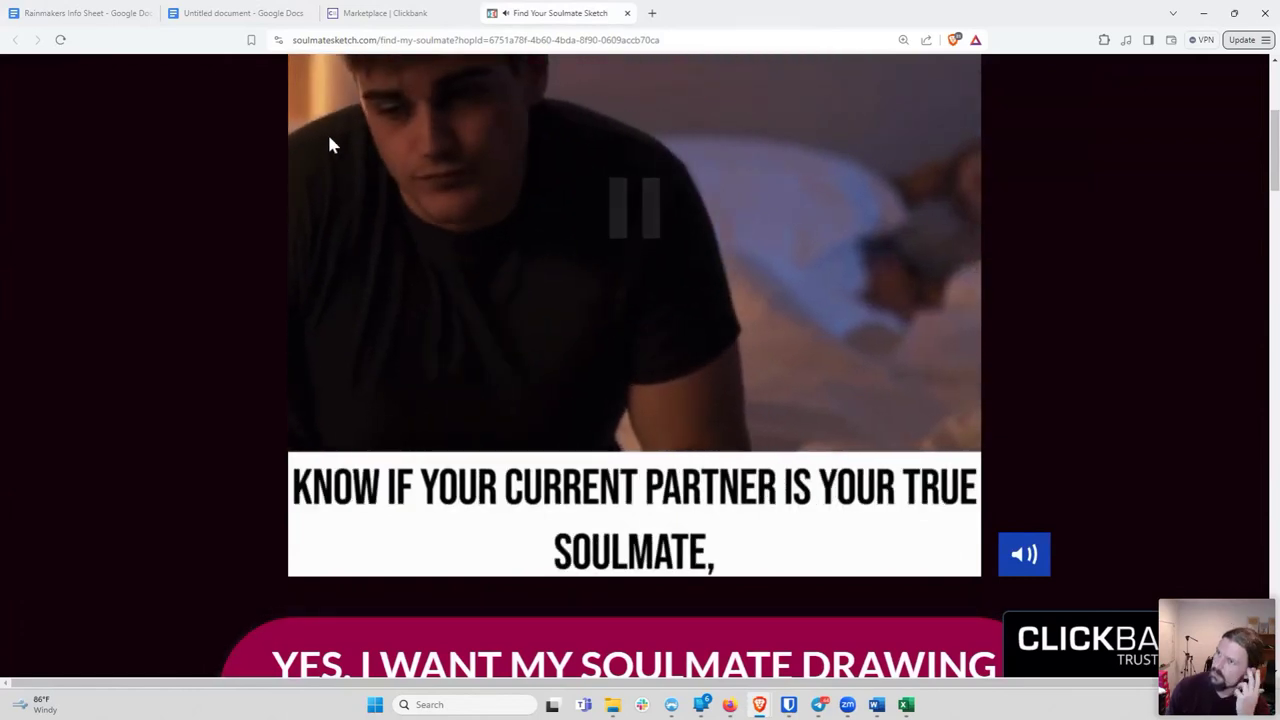
click(203, 18)
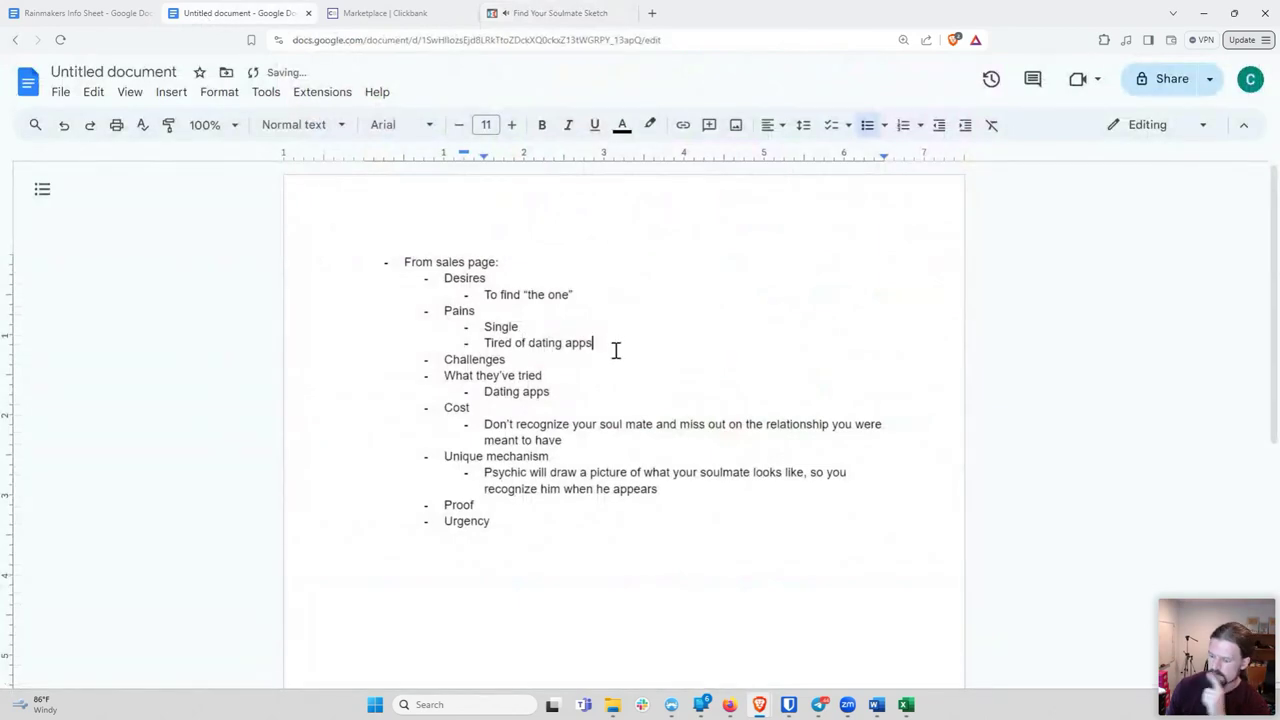
key(Return)
text(You're)
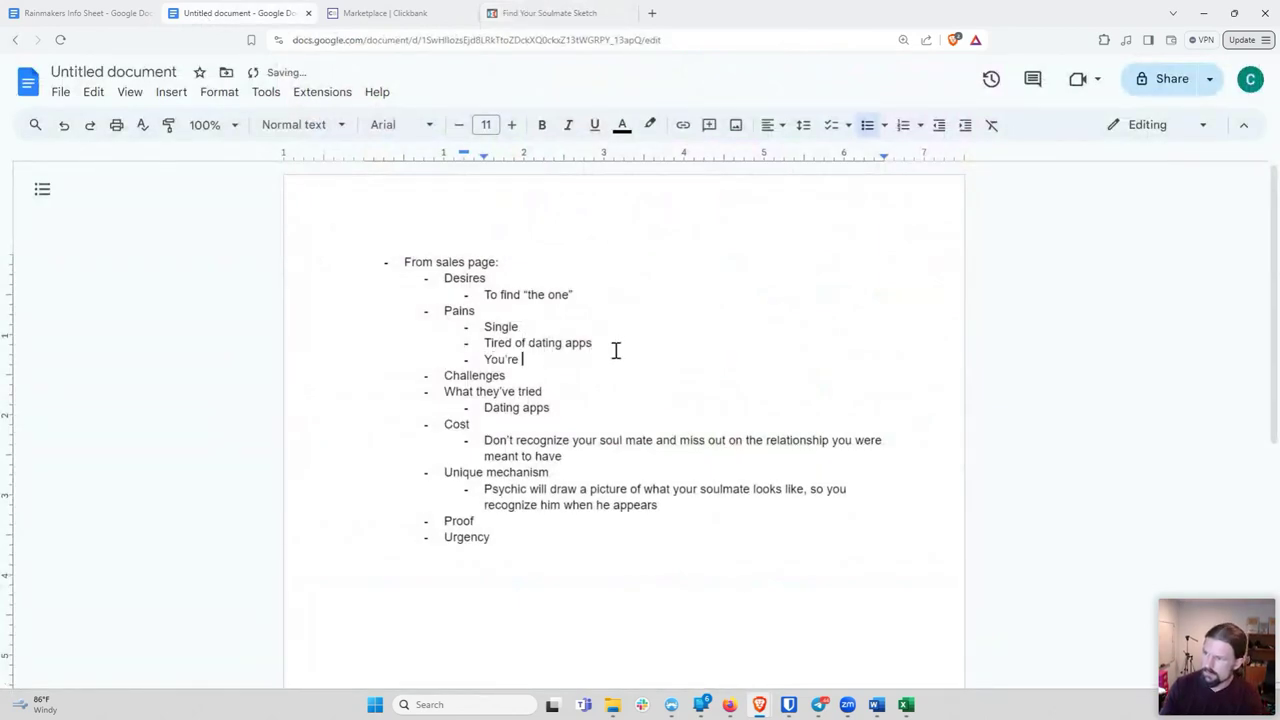
text( in a relationship and don't know if your partner is your soul mate)
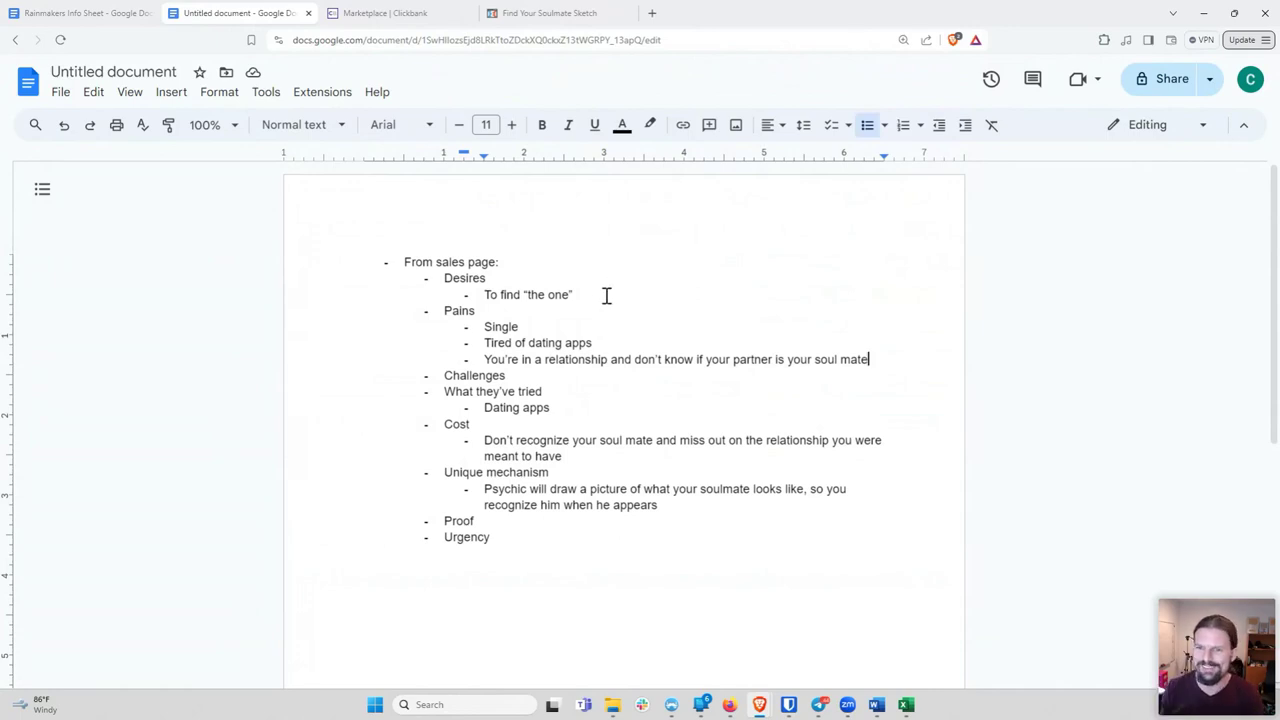
After more of the video, add 'Know when and where you could meet your soulmate' under Unique mechanism
click(545, 16)
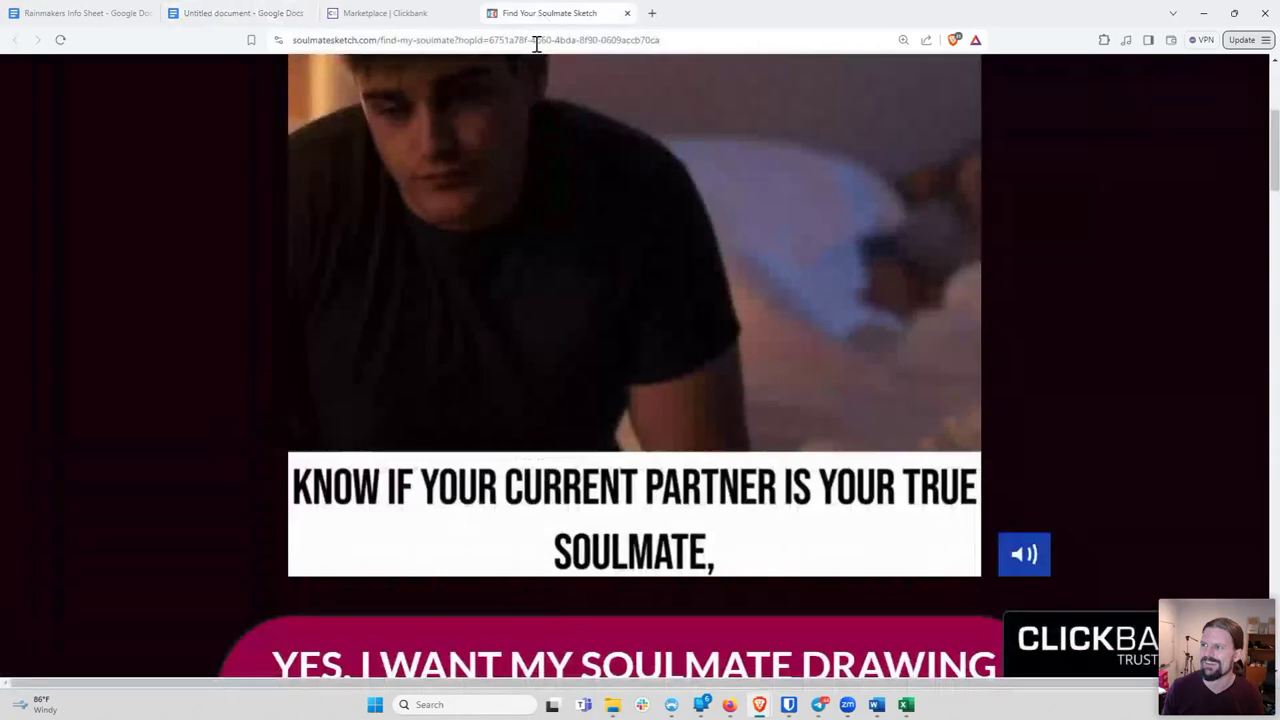
click(606, 306)
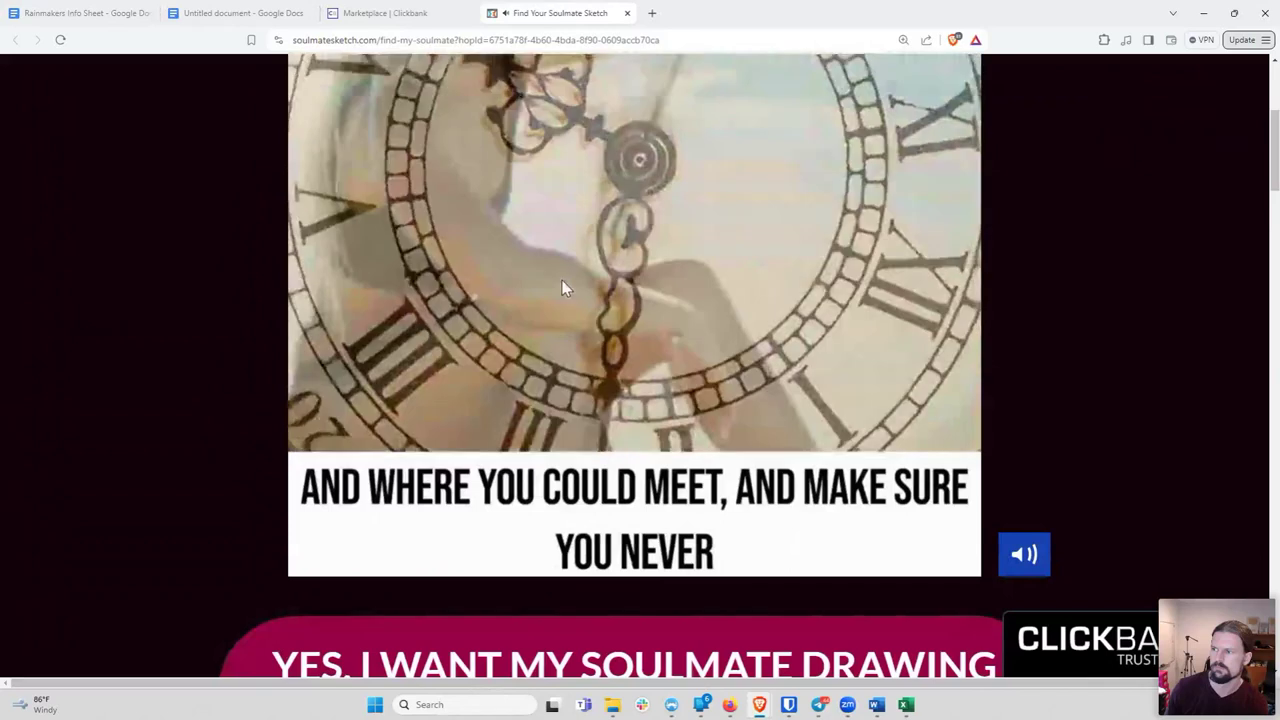
click(250, 14)
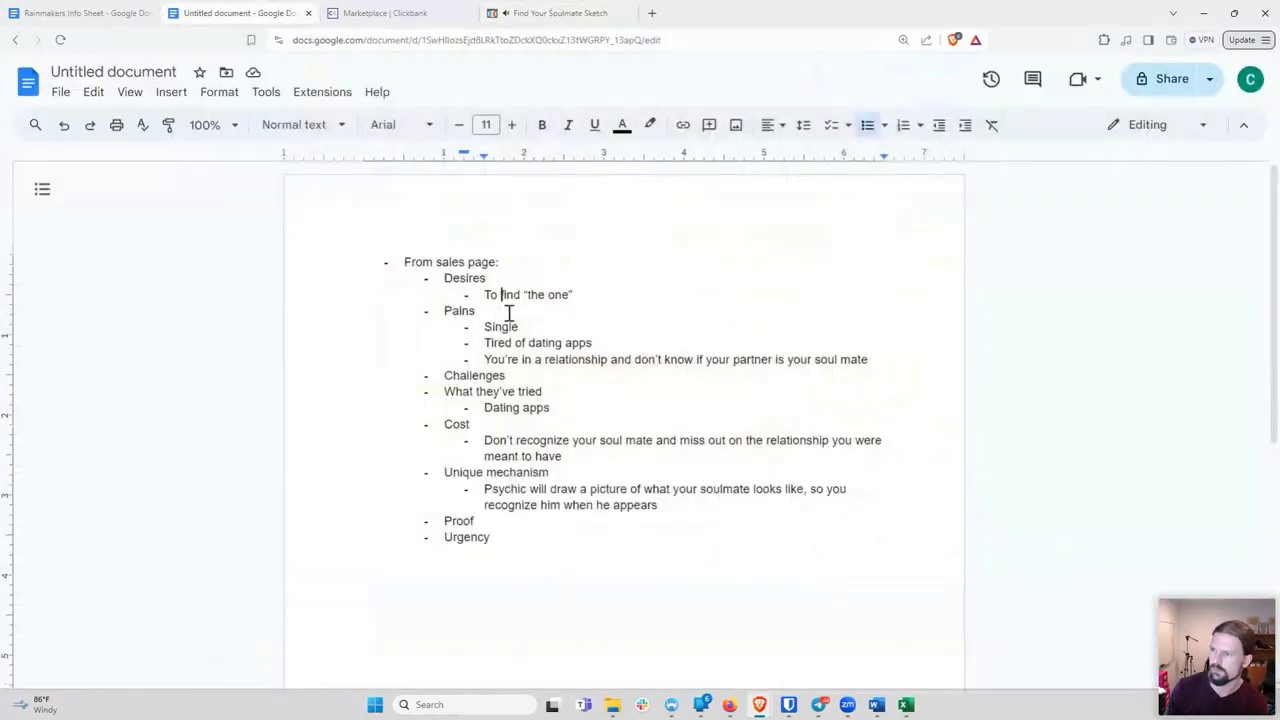
click(587, 299)
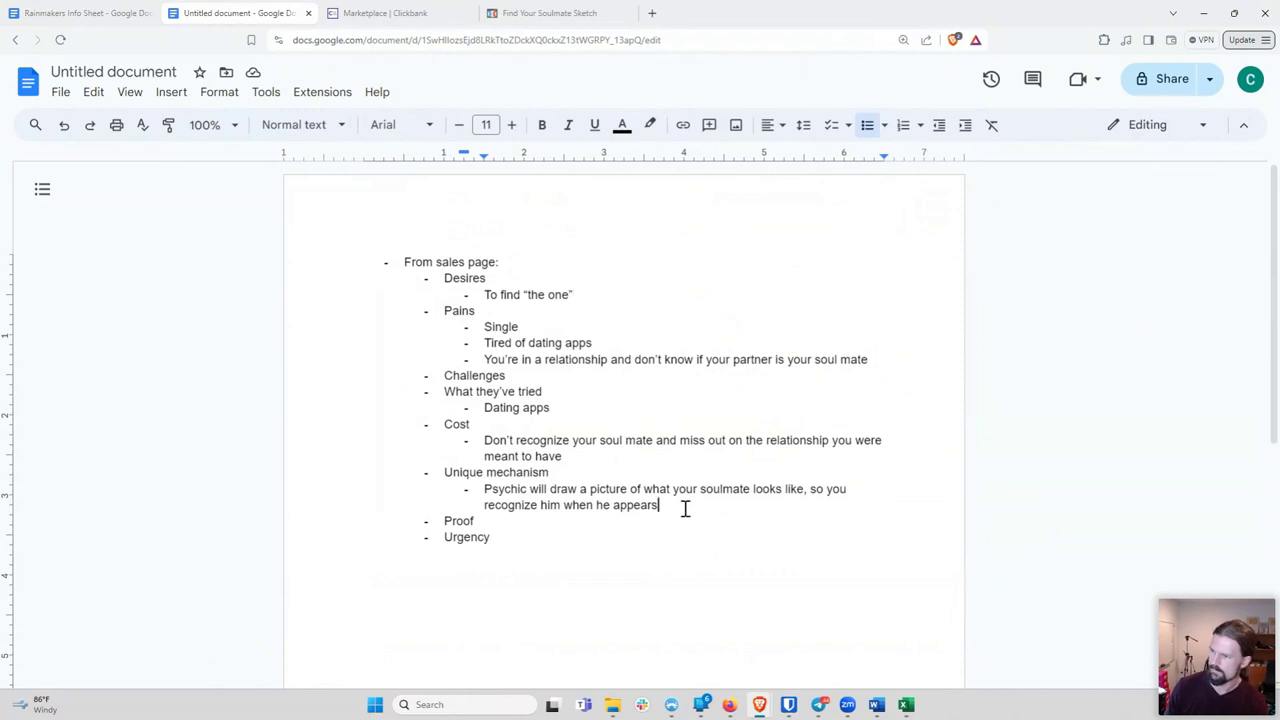
key(Return)
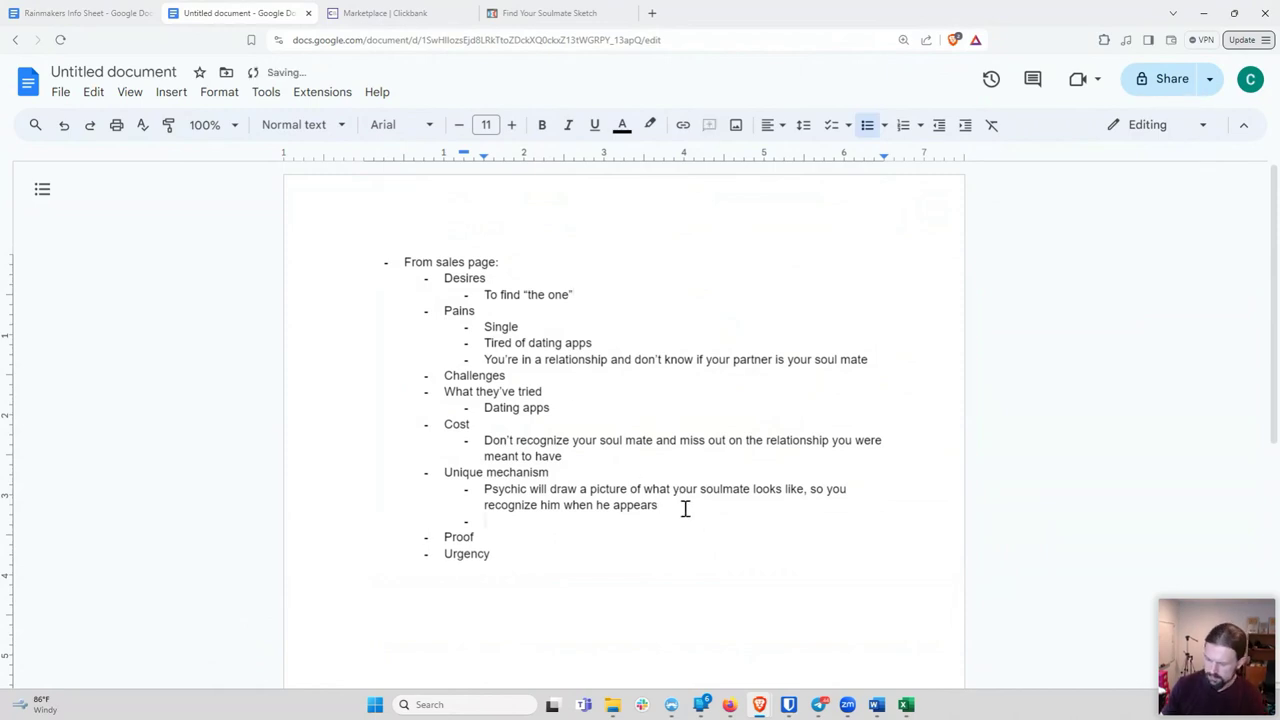
text(Know when and where you)
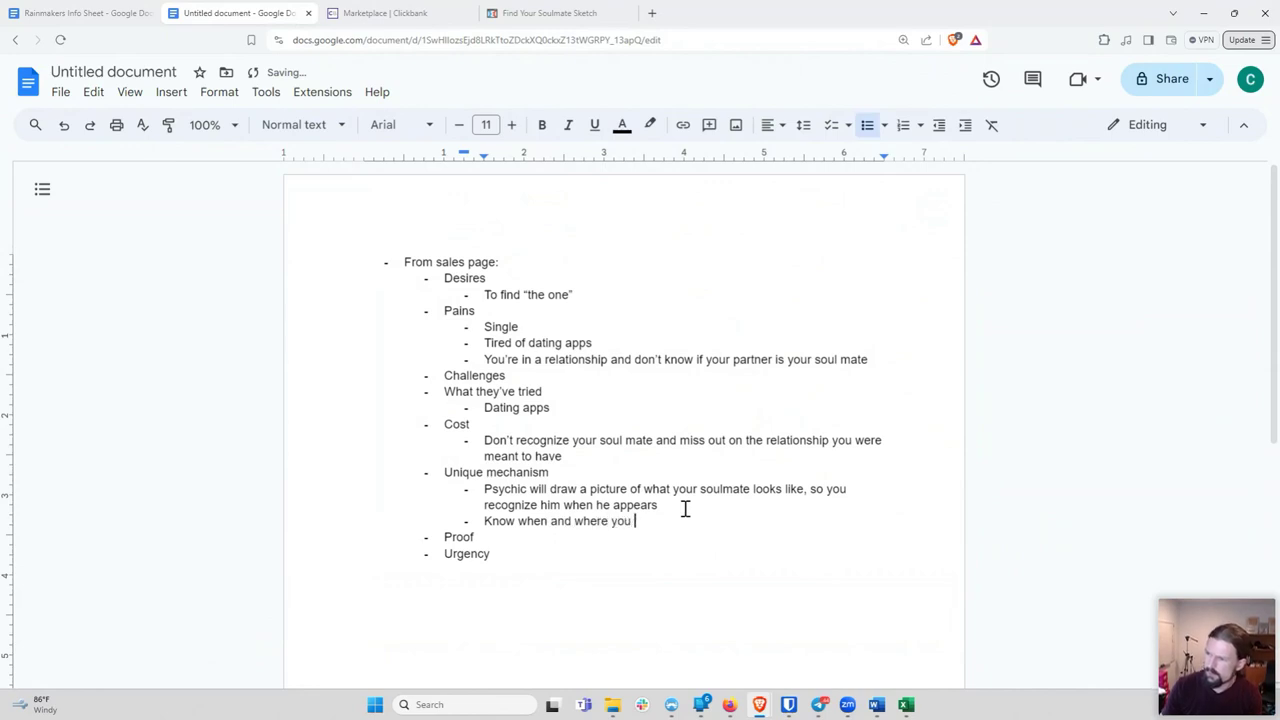
text( could meet your soulmate)
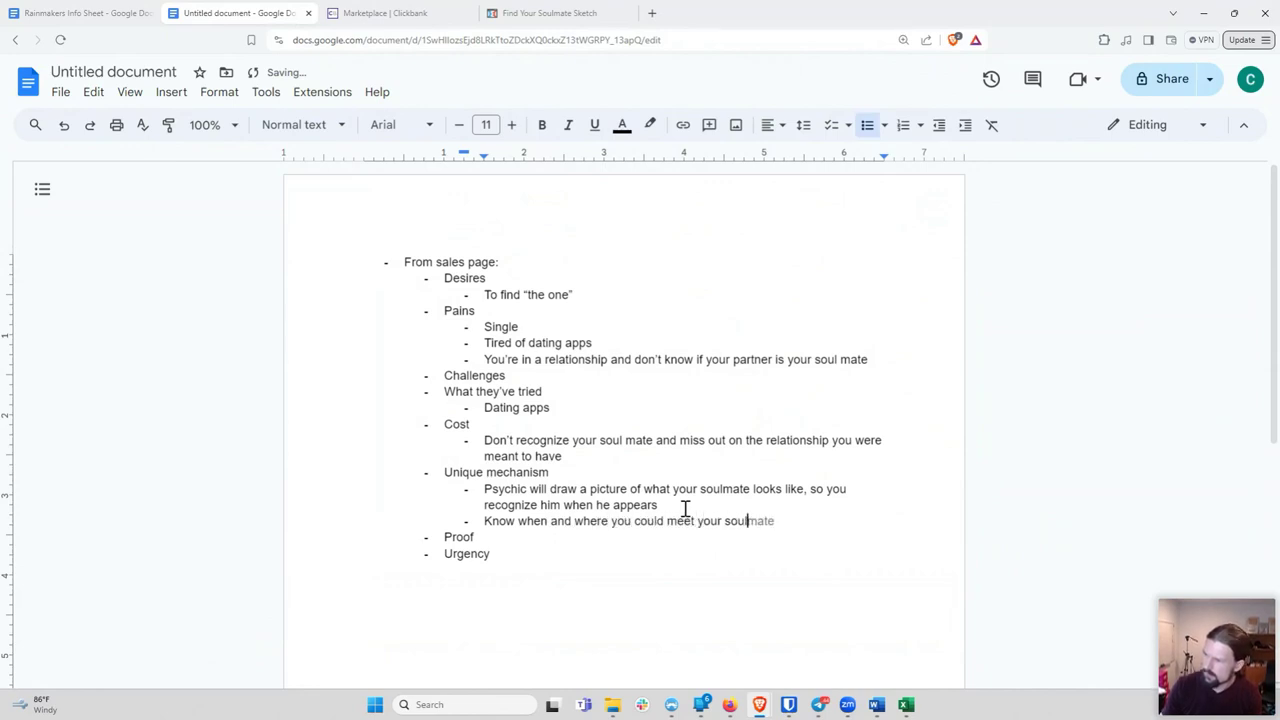
click(545, 14)
click(590, 318)
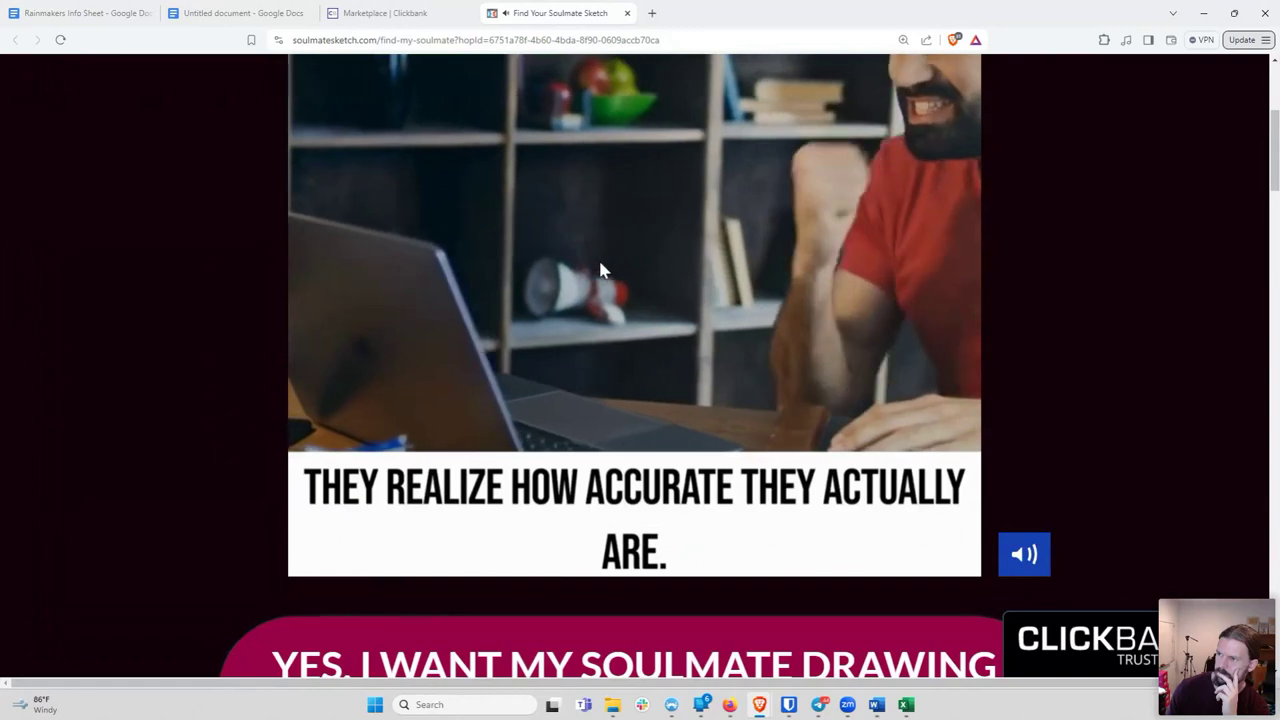
Add 'Industry leading psychic' as the first sub-point under Proof
click(600, 271)
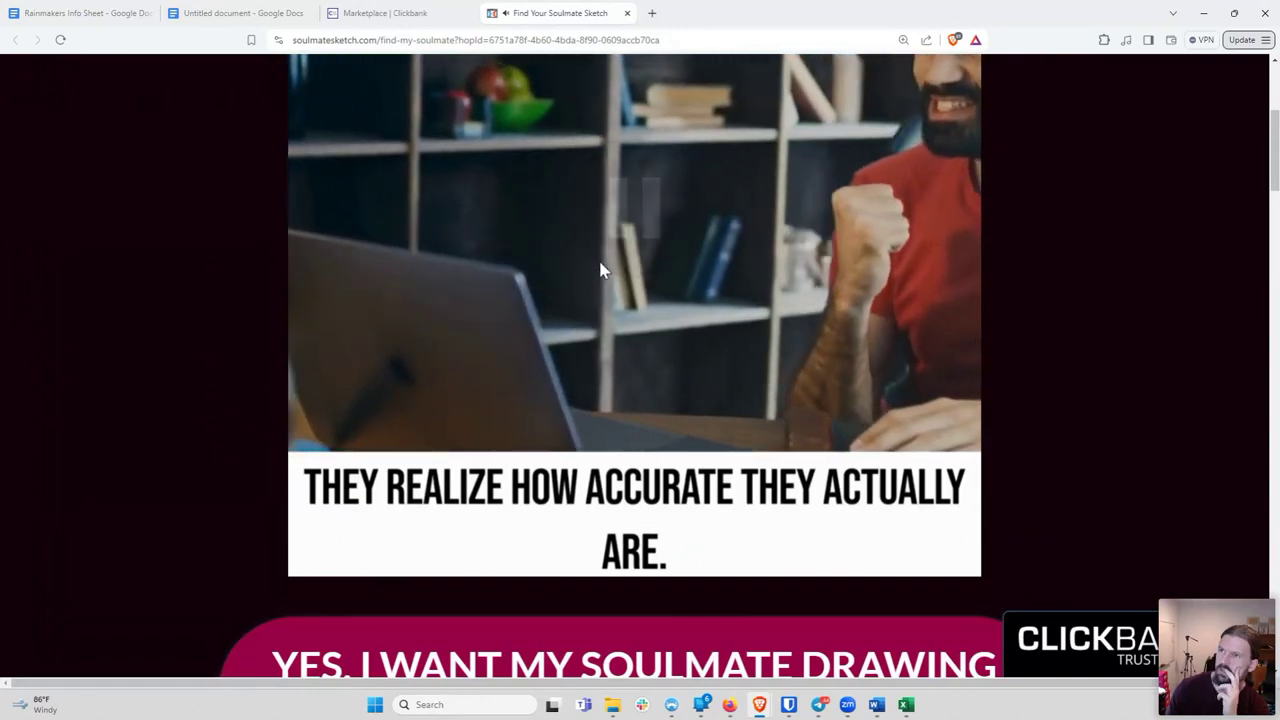
click(226, 18)
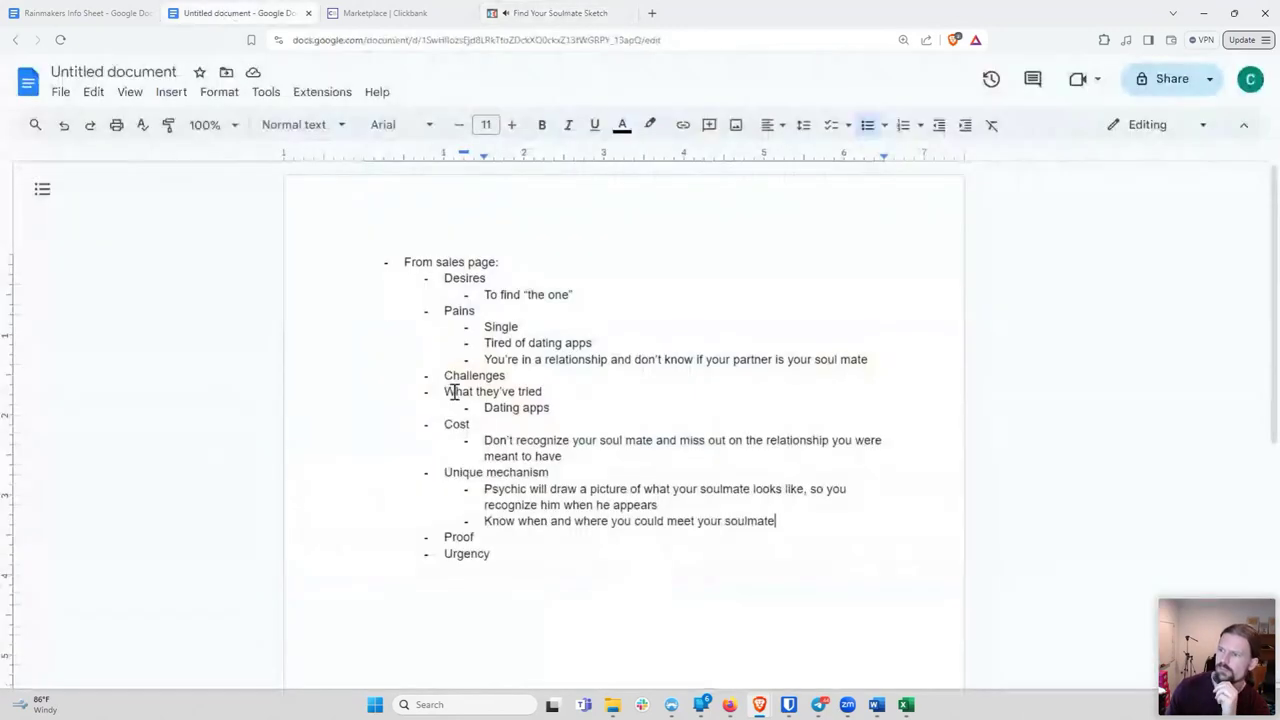
click(520, 545)
key(Return)
key(Tab)
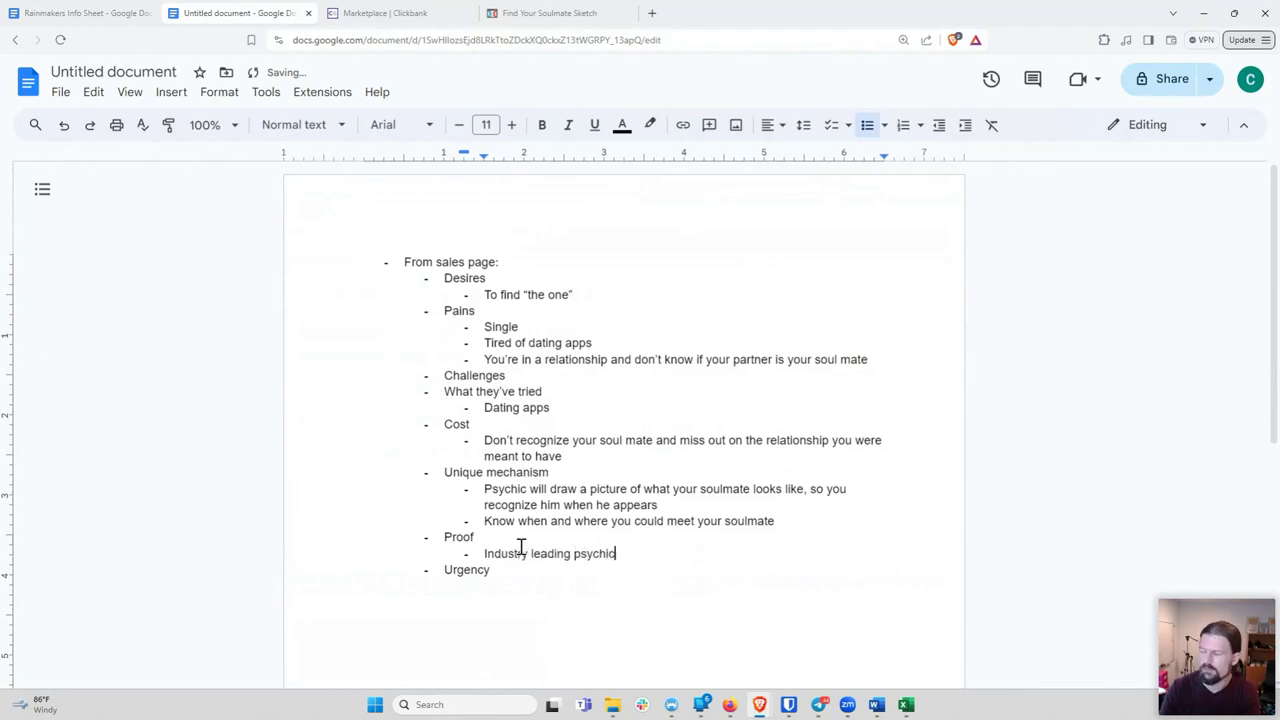
text(Industry leading psychic)
key(Return)
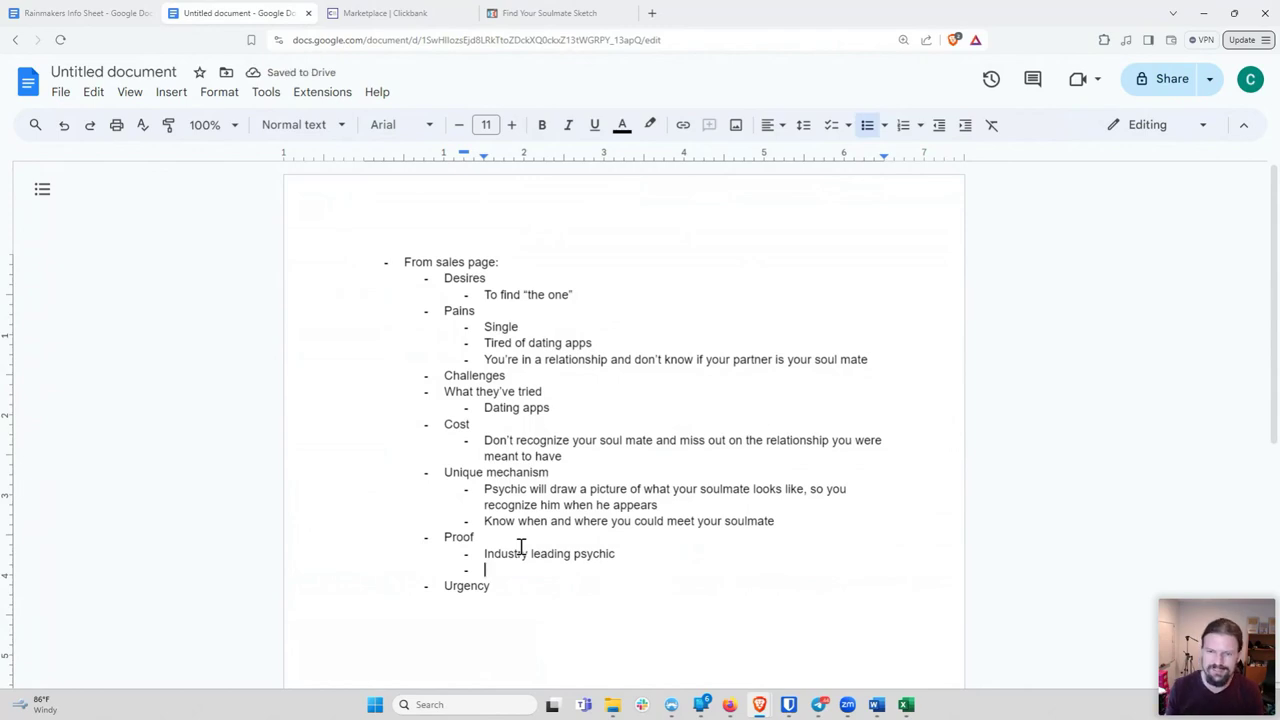
Type 'Other people amazed' as the second Proof bullet, then return to the sales page
click(560, 18)
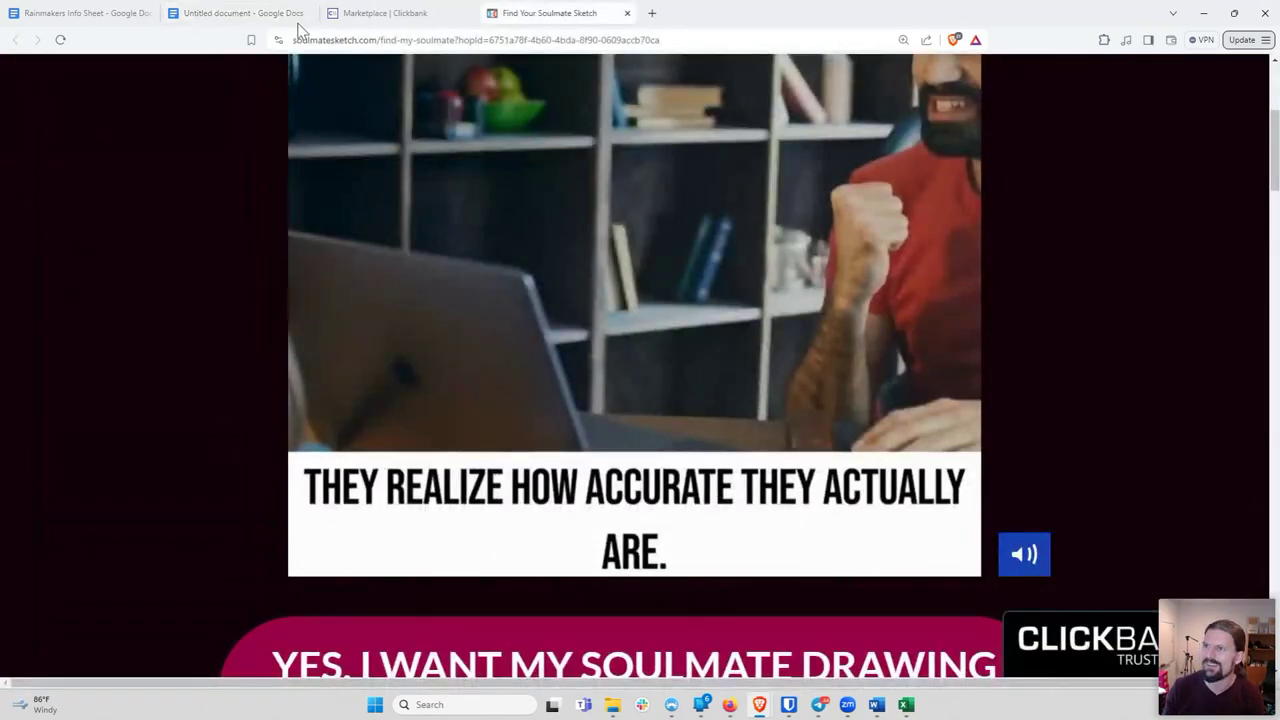
click(240, 13)
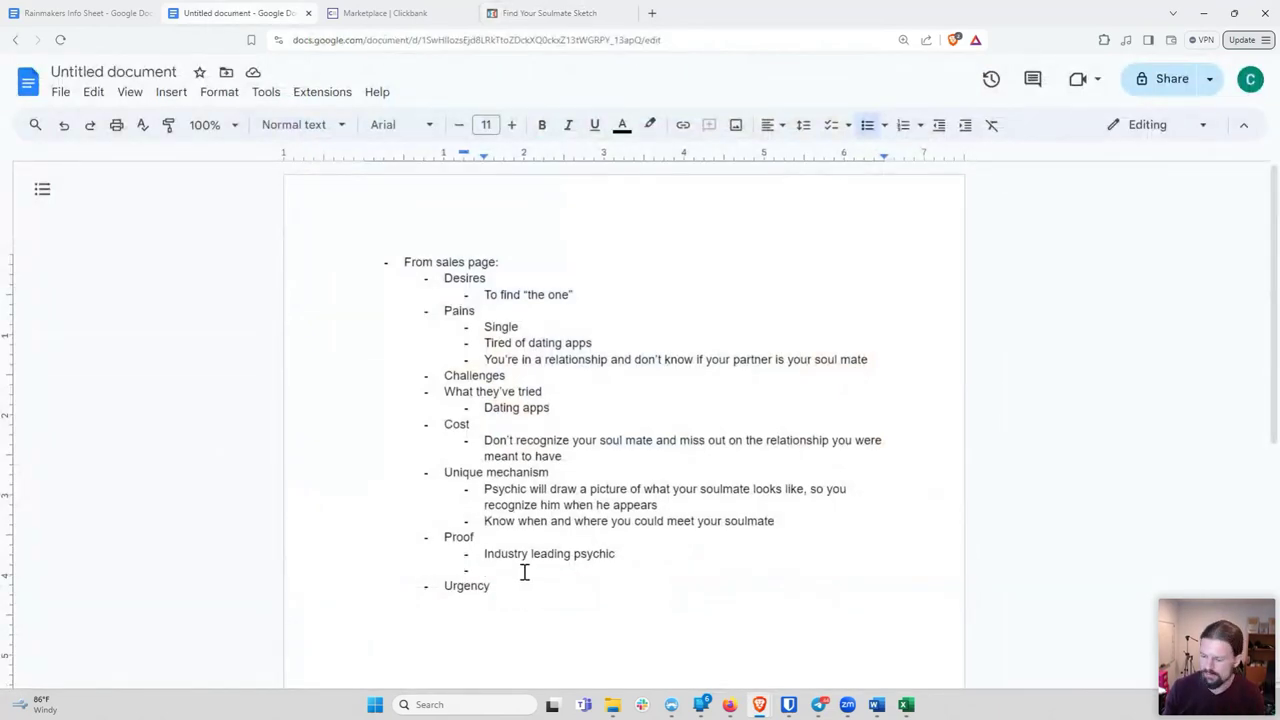
text(Other people amazed)
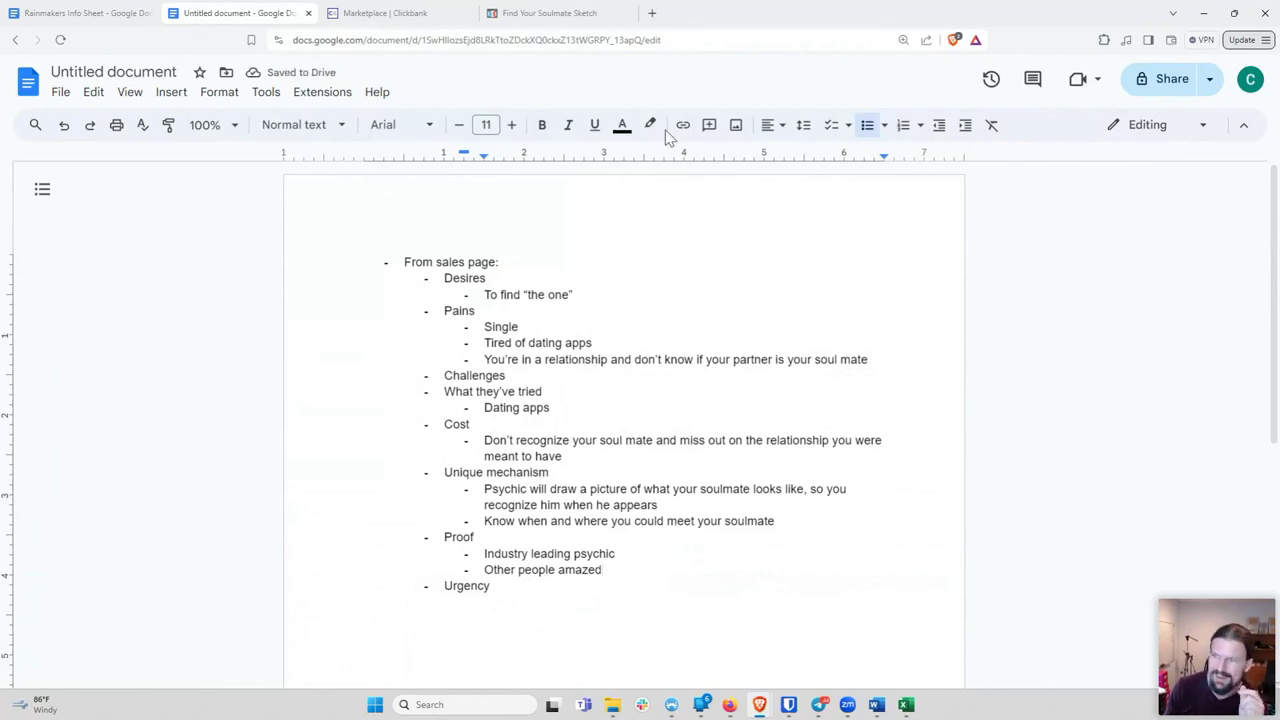
click(565, 14)
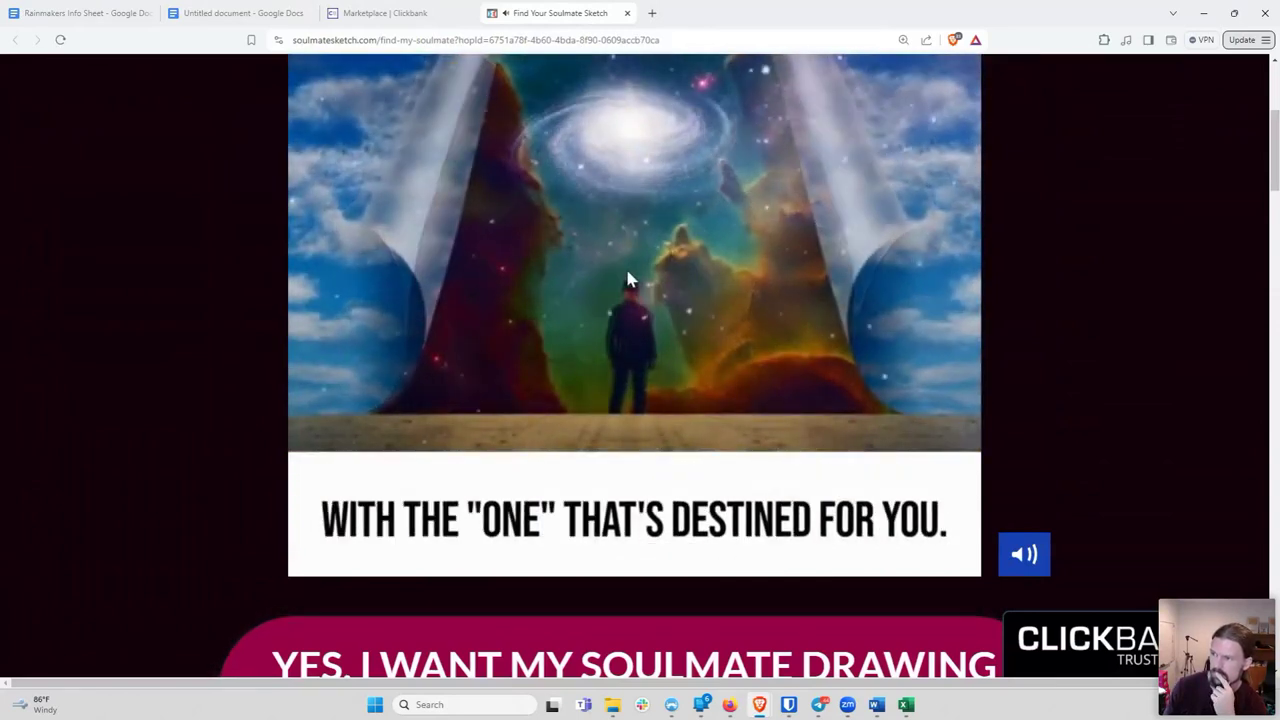
Add 'Uses high frequency….' as a new Unique mechanism bullet, then resume the sales video
click(605, 266)
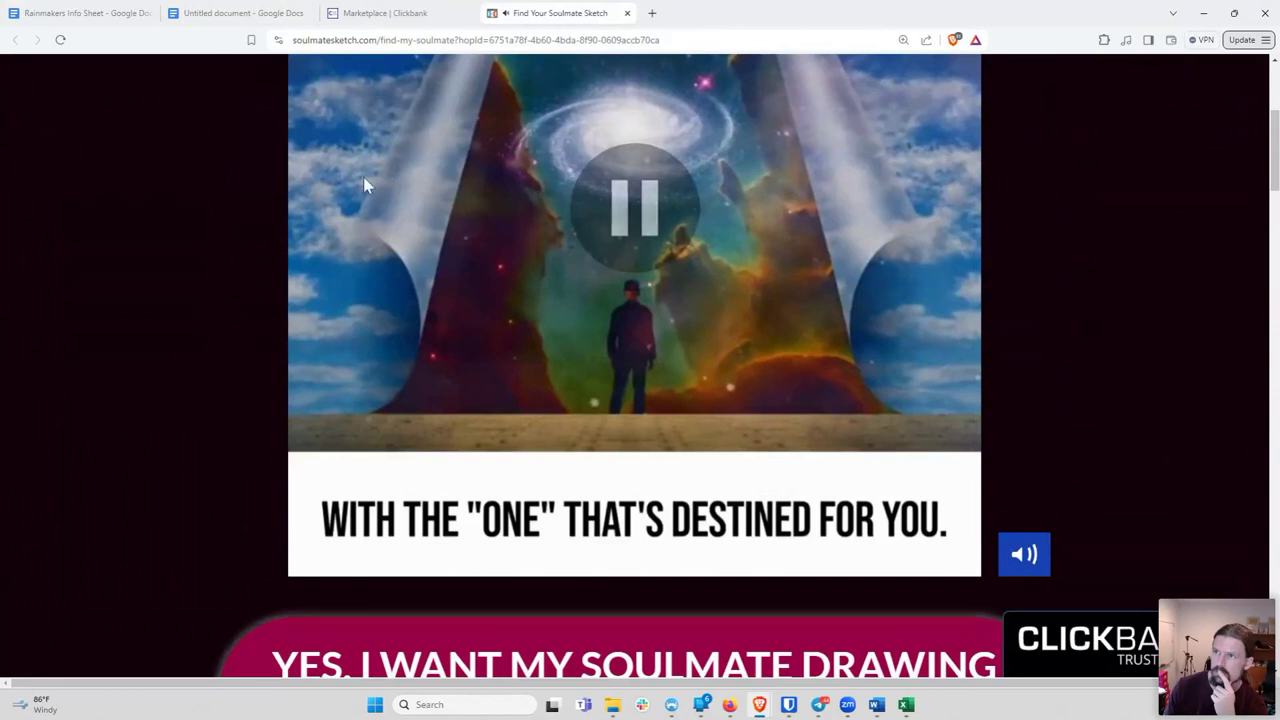
click(240, 20)
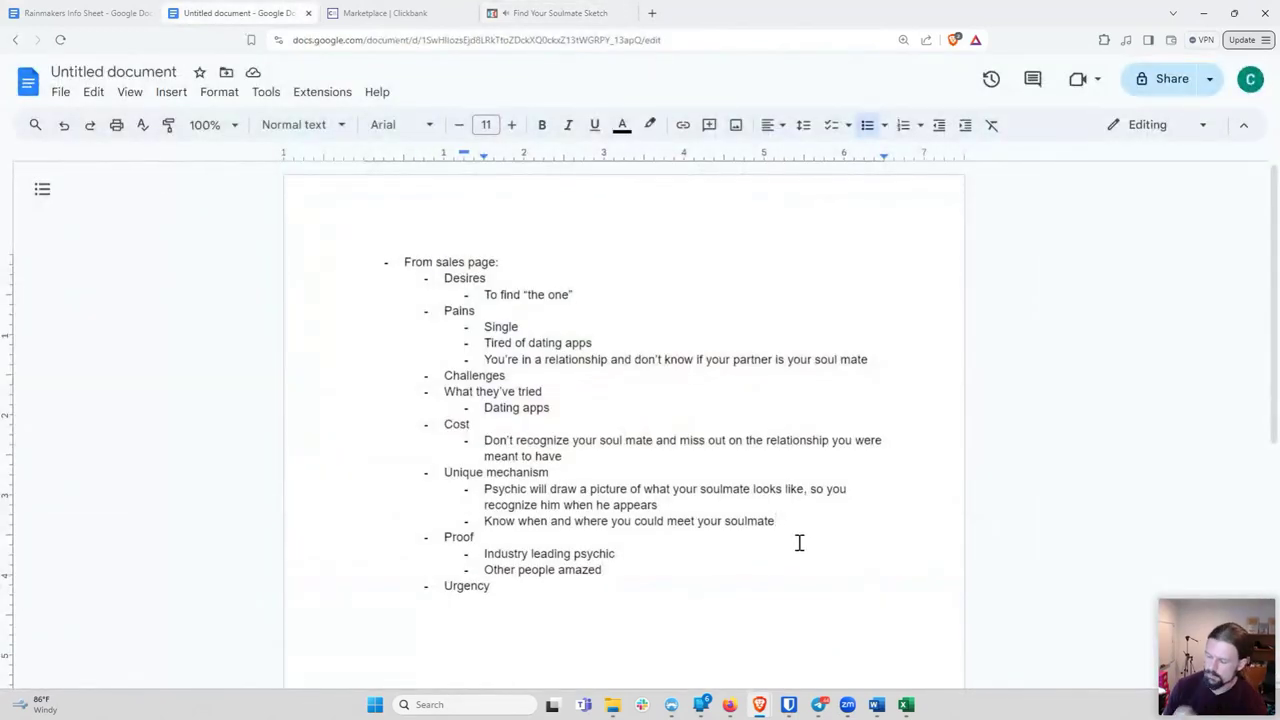
key(Return)
key(BackSpace)
key(BackSpace)
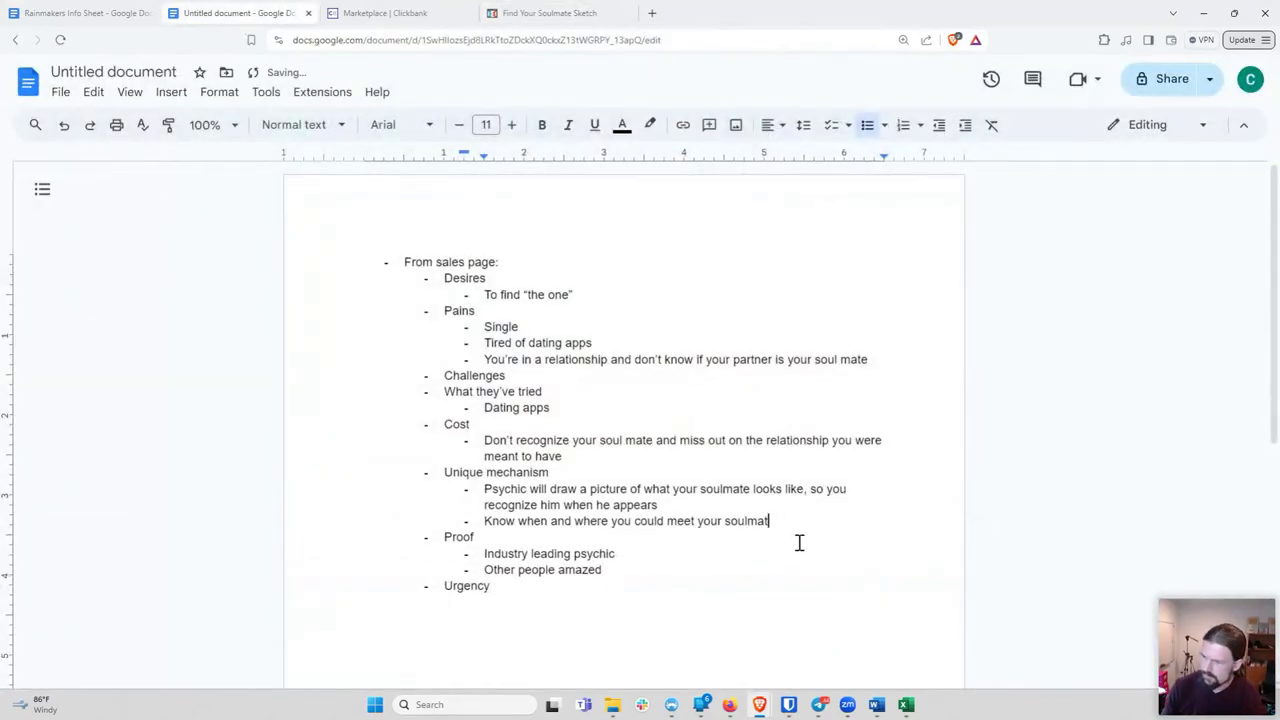
text(e)
key(Return)
text(Uses)
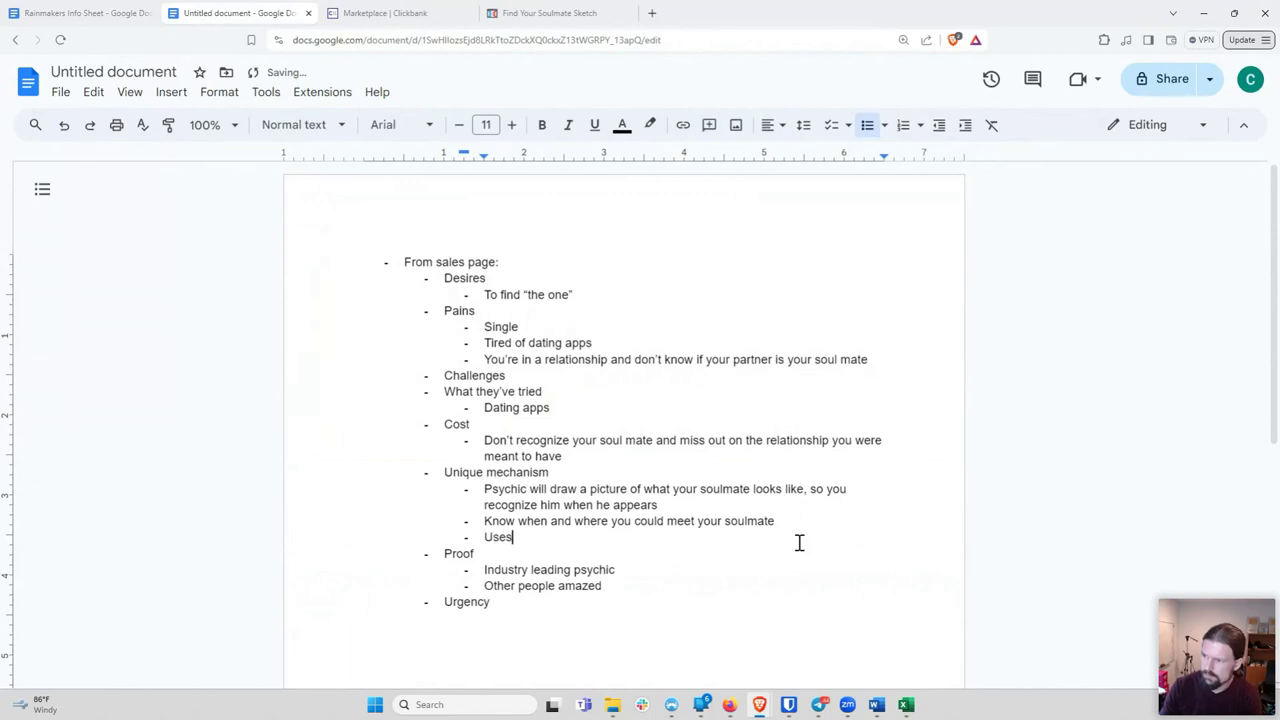
text( high frequency....)
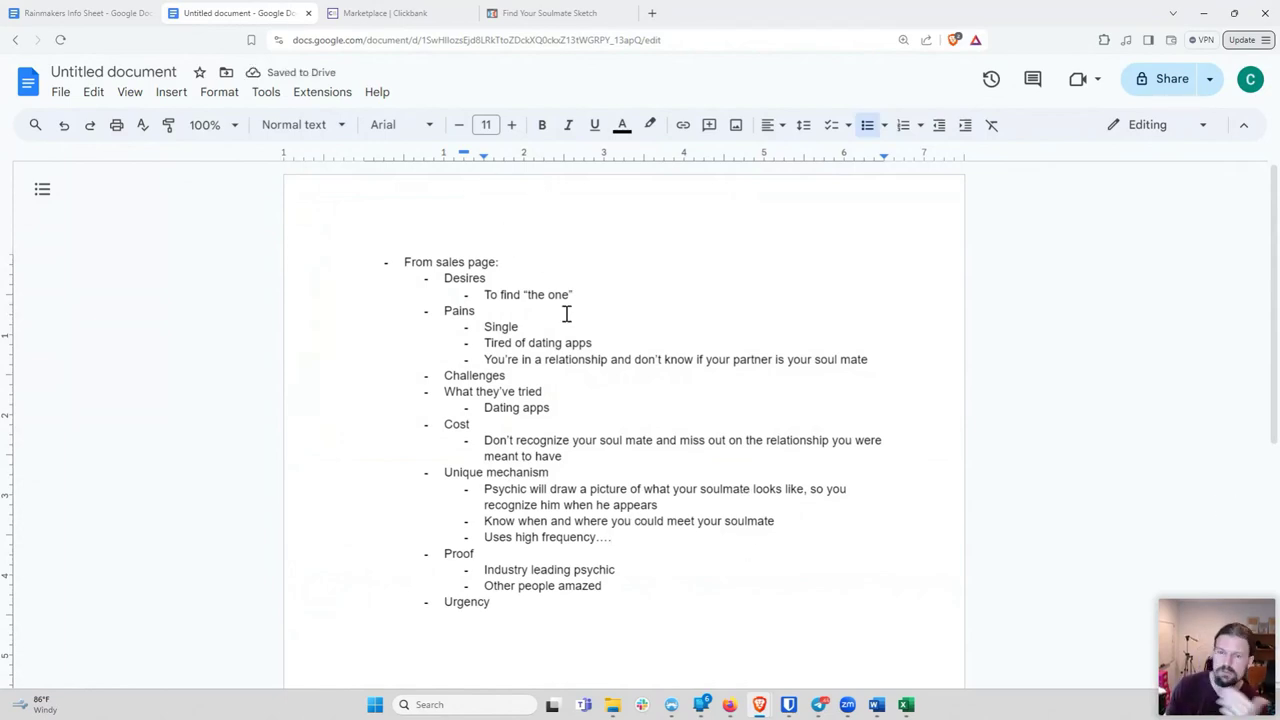
click(575, 14)
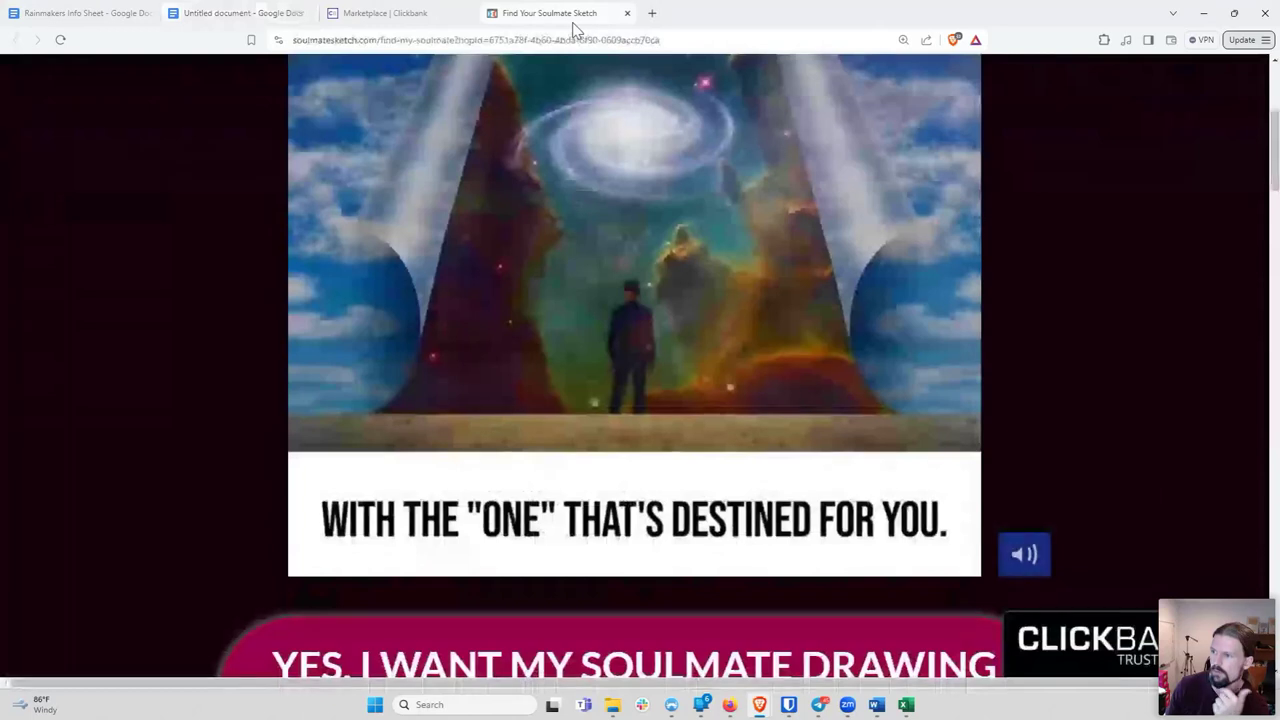
click(600, 271)
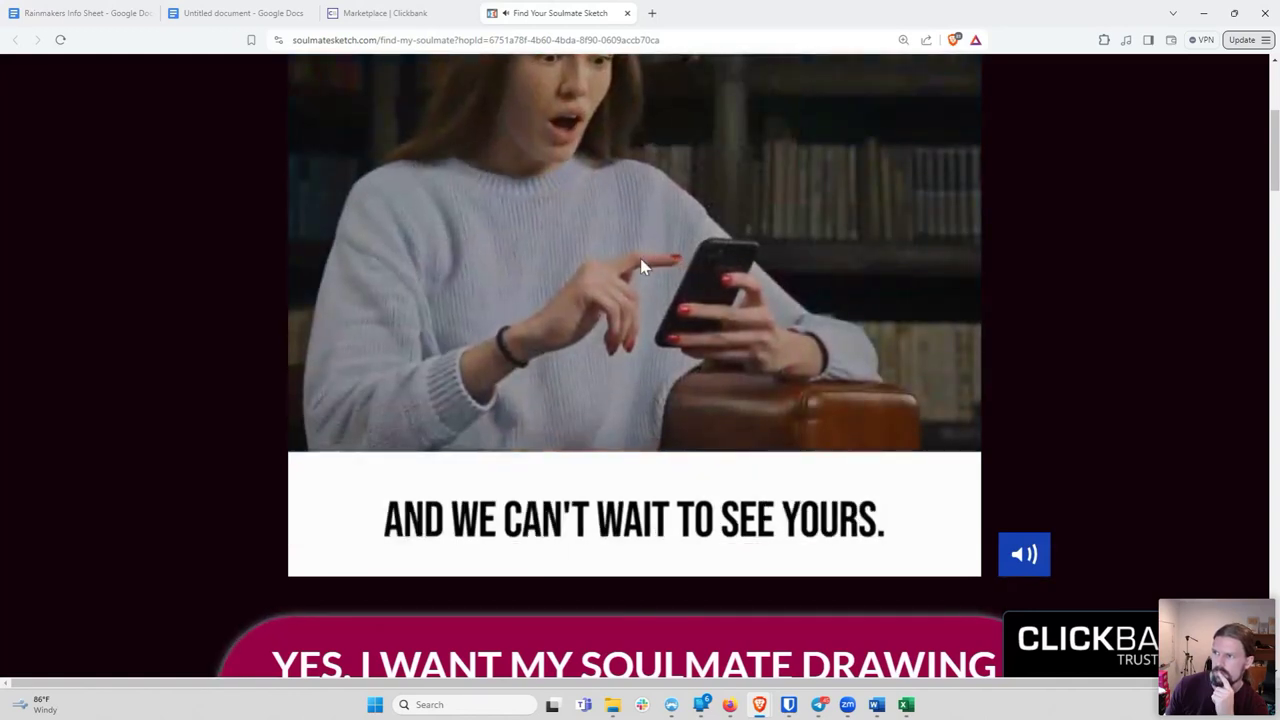
Pause the sales video after it plays further and return to the outline document
click(641, 262)
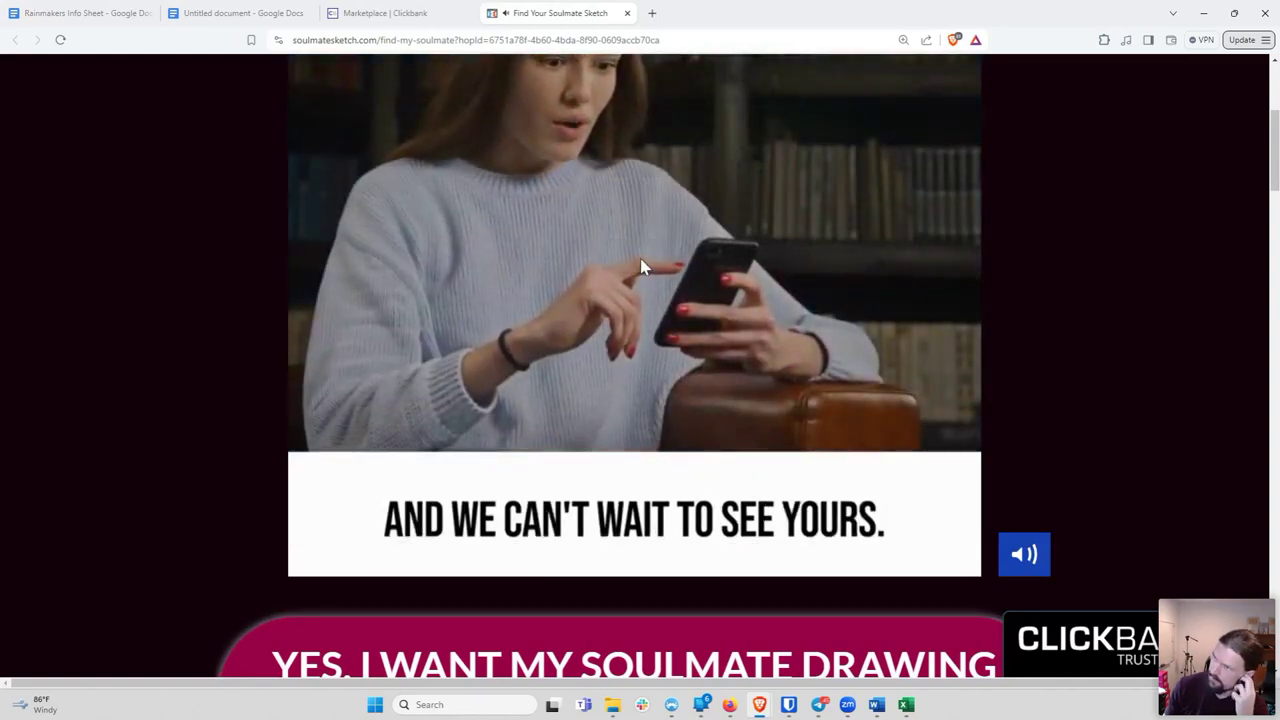
click(237, 14)
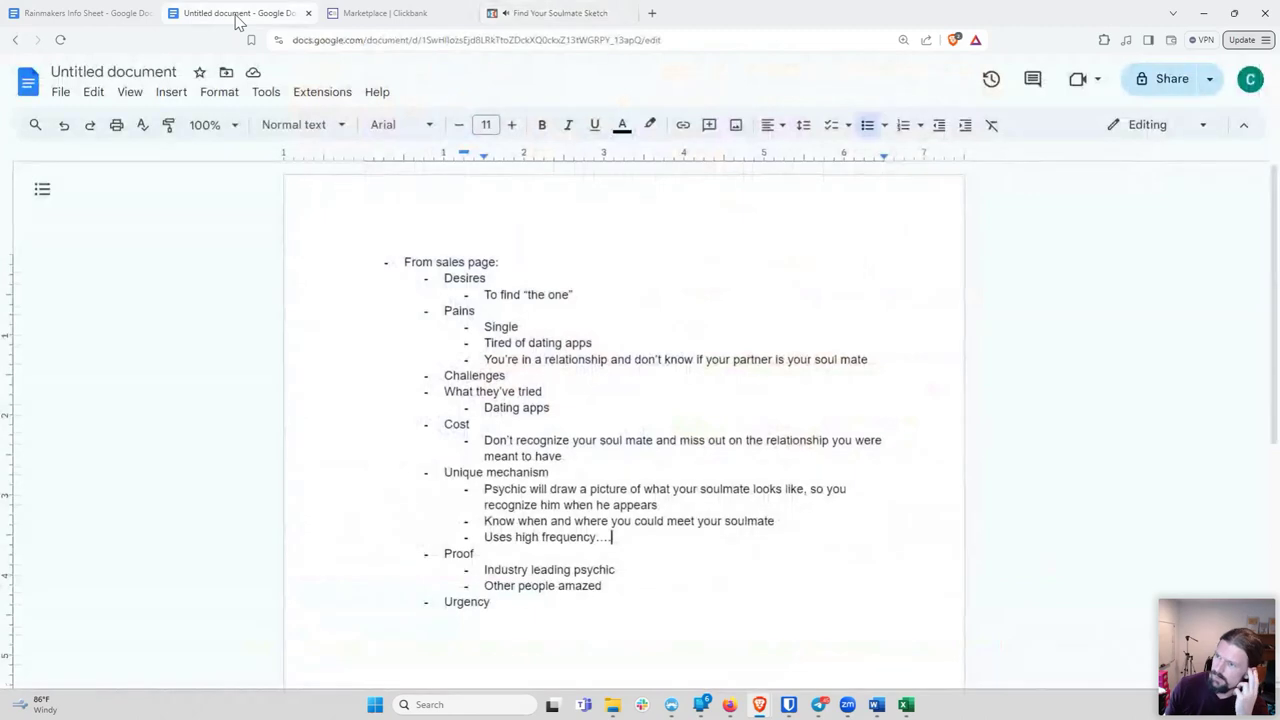
Below 'To find the one', add a Desires bullet on the excitement and clarity of finding your true soulmate
click(518, 316)
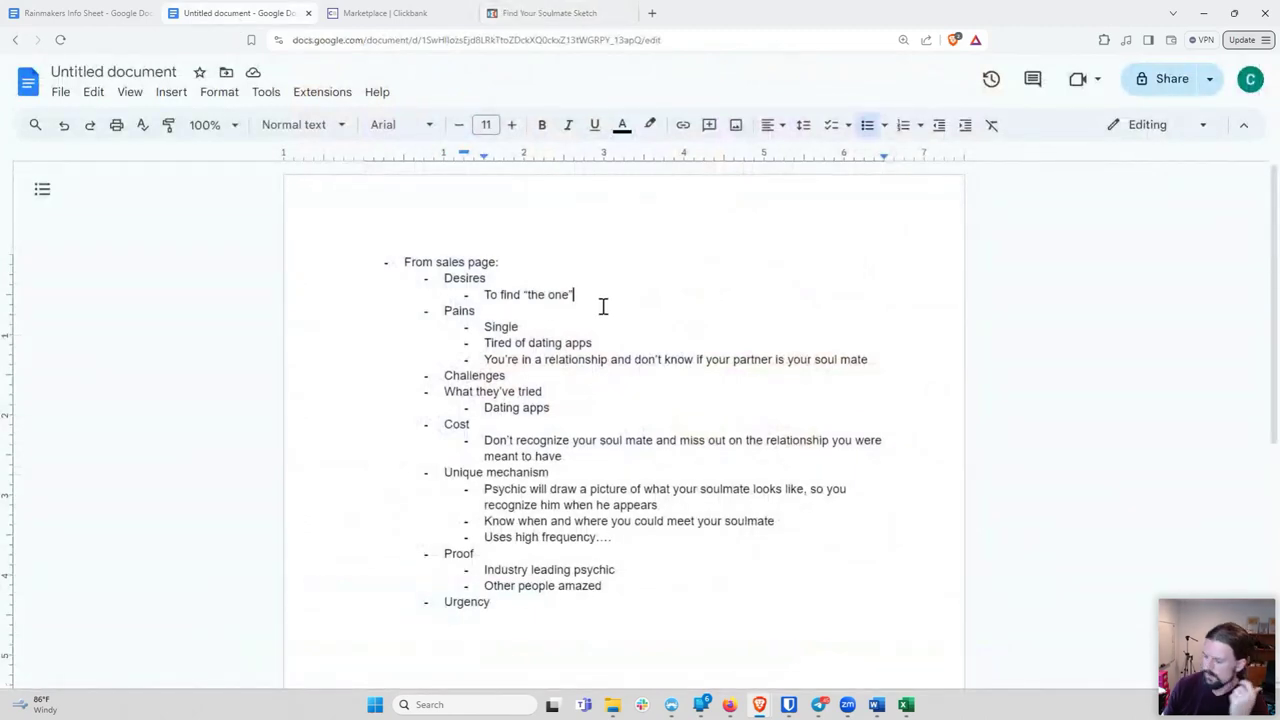
key(Return)
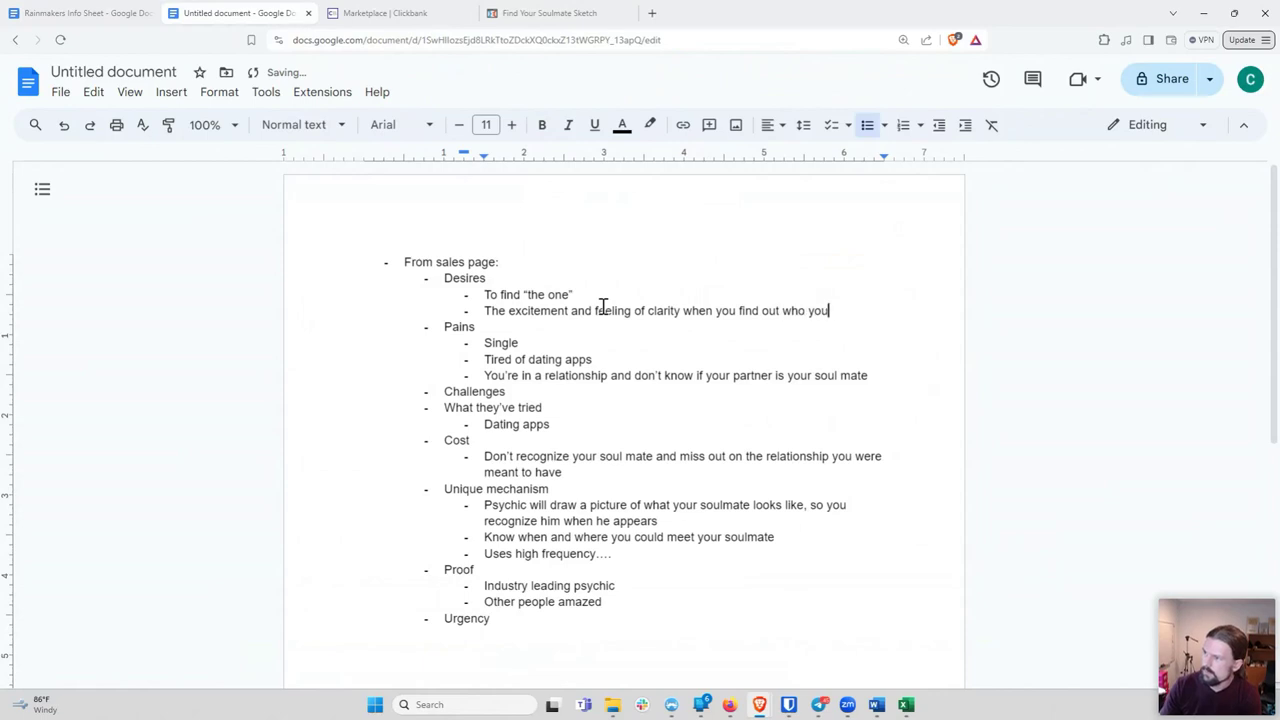
text(soulmate is)
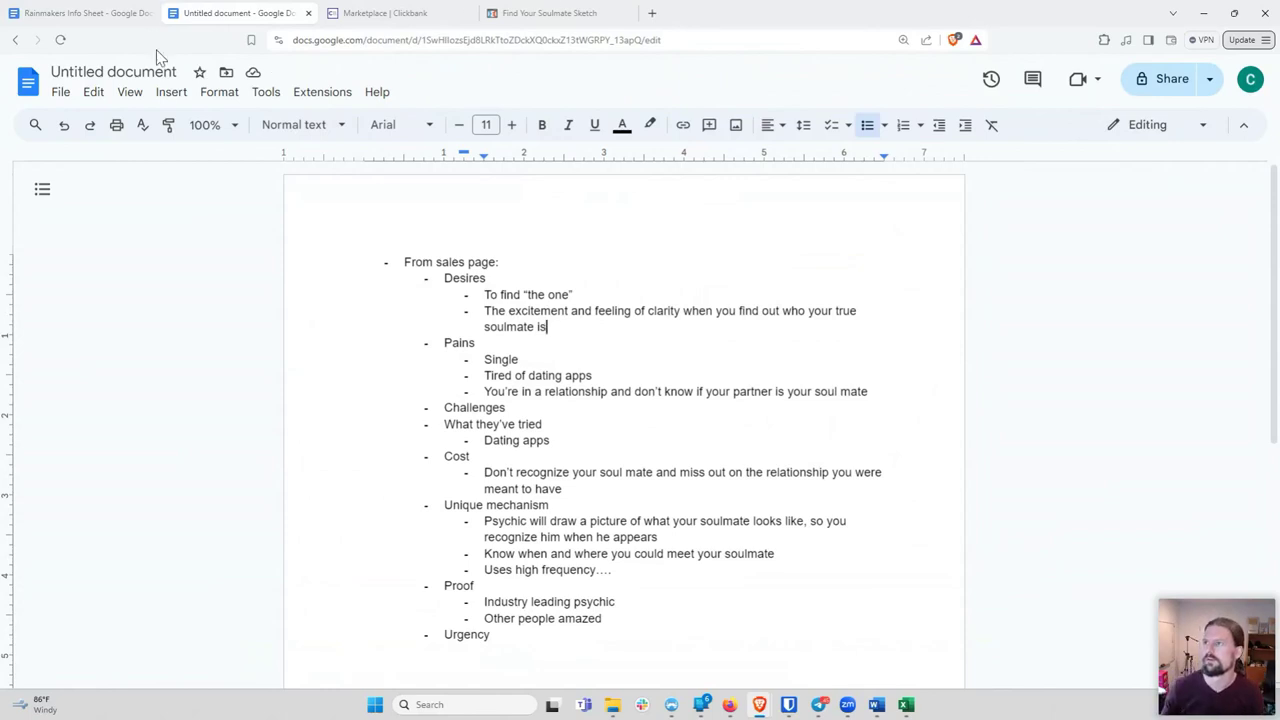
click(537, 15)
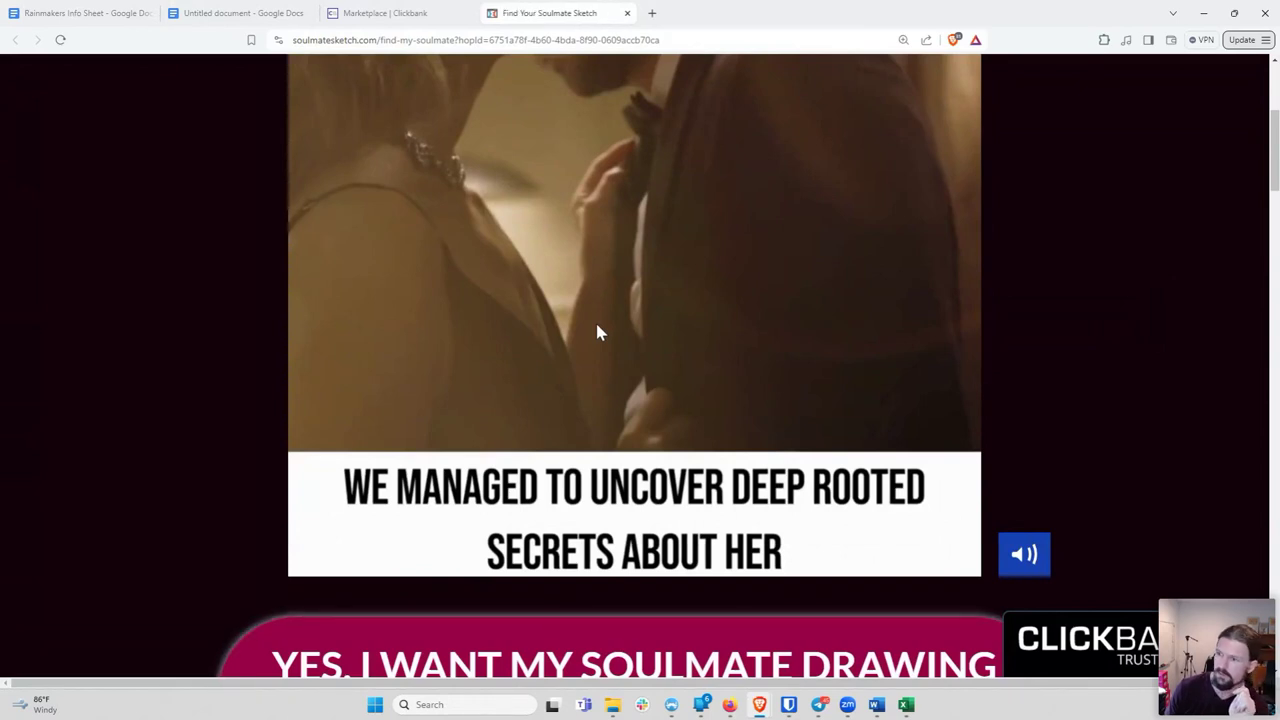
Note a customer-story point under Proof, then resume the sales video
click(228, 20)
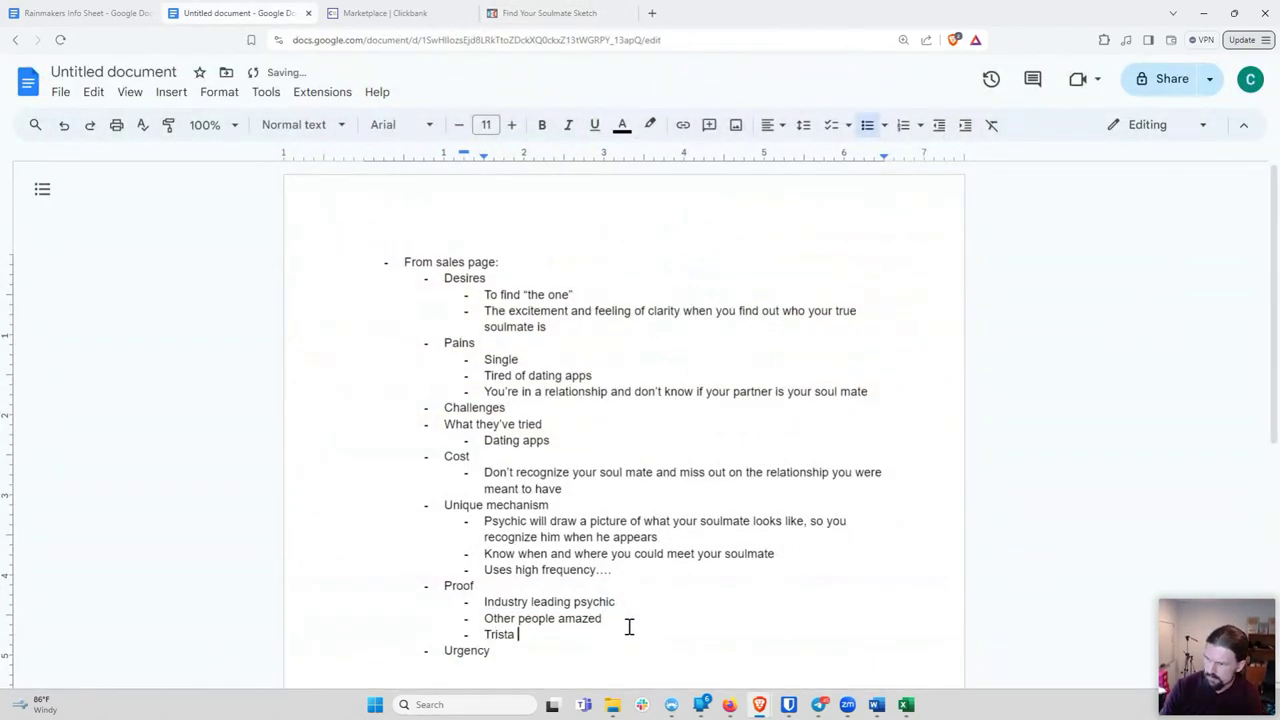
click(548, 20)
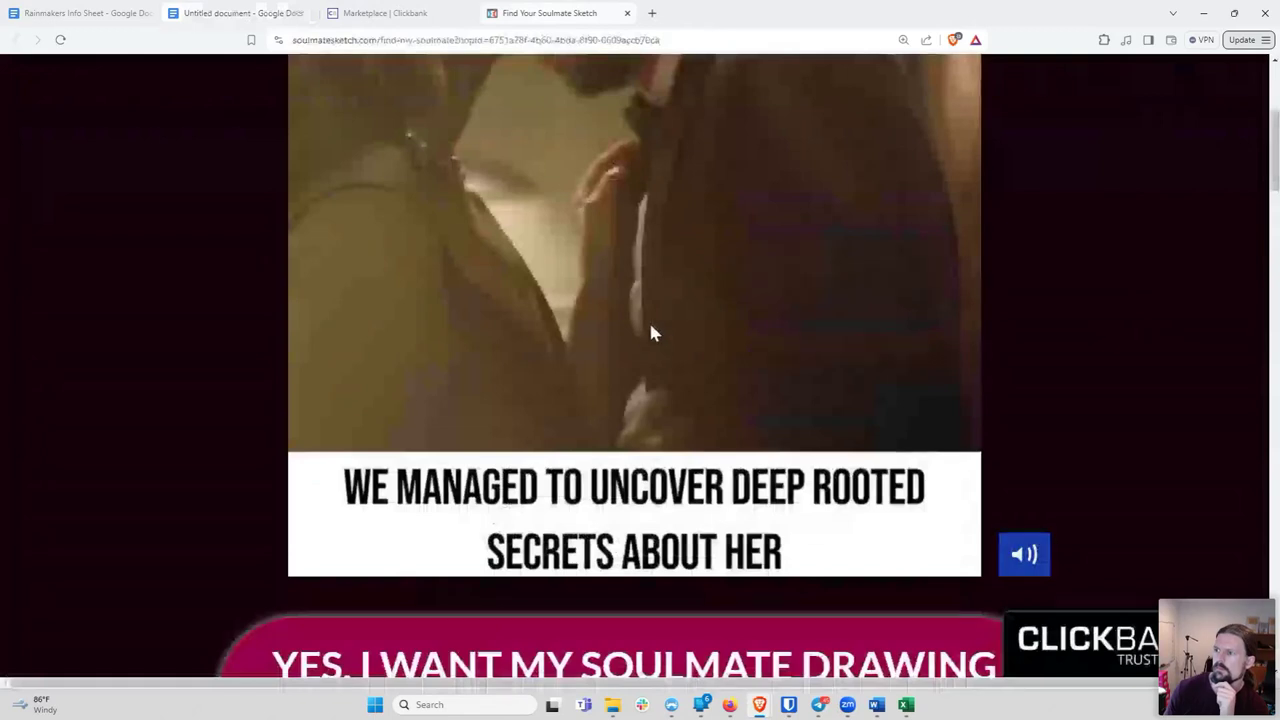
click(595, 278)
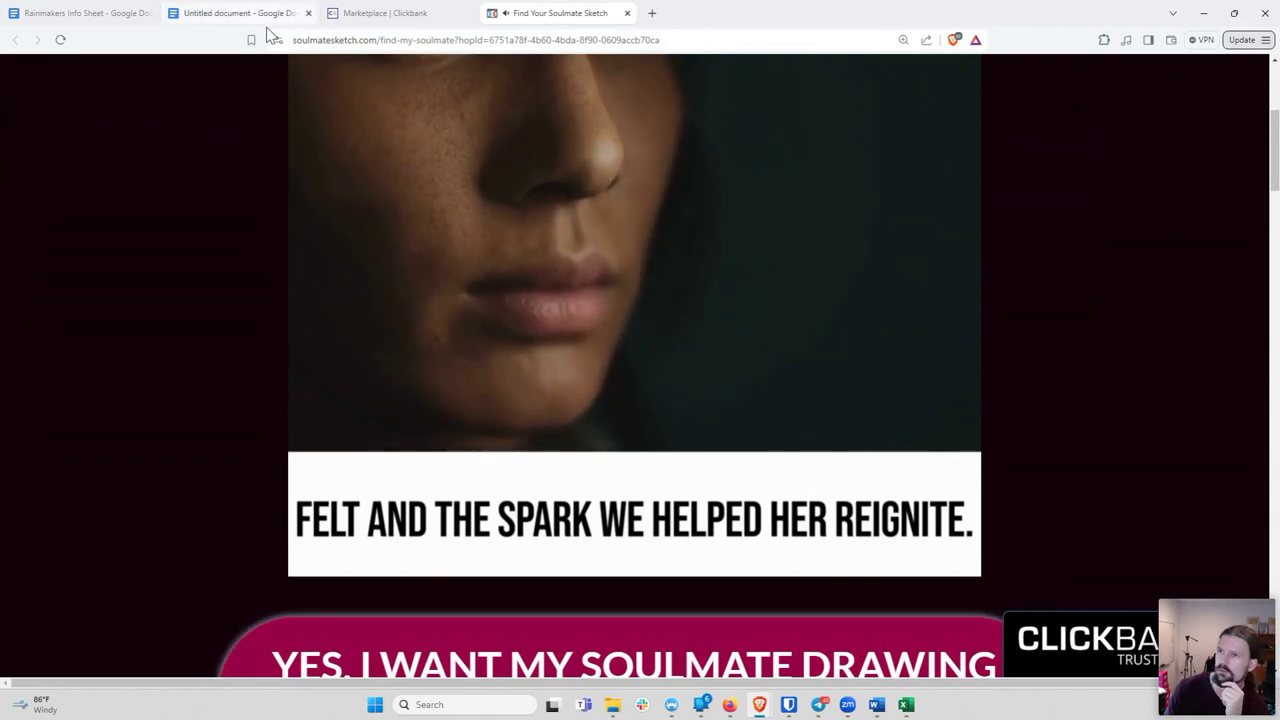
Add 'Motivation' and 'Reignite the spark' as new bullets under Desires, then return to the sales video
click(240, 13)
key(Return)
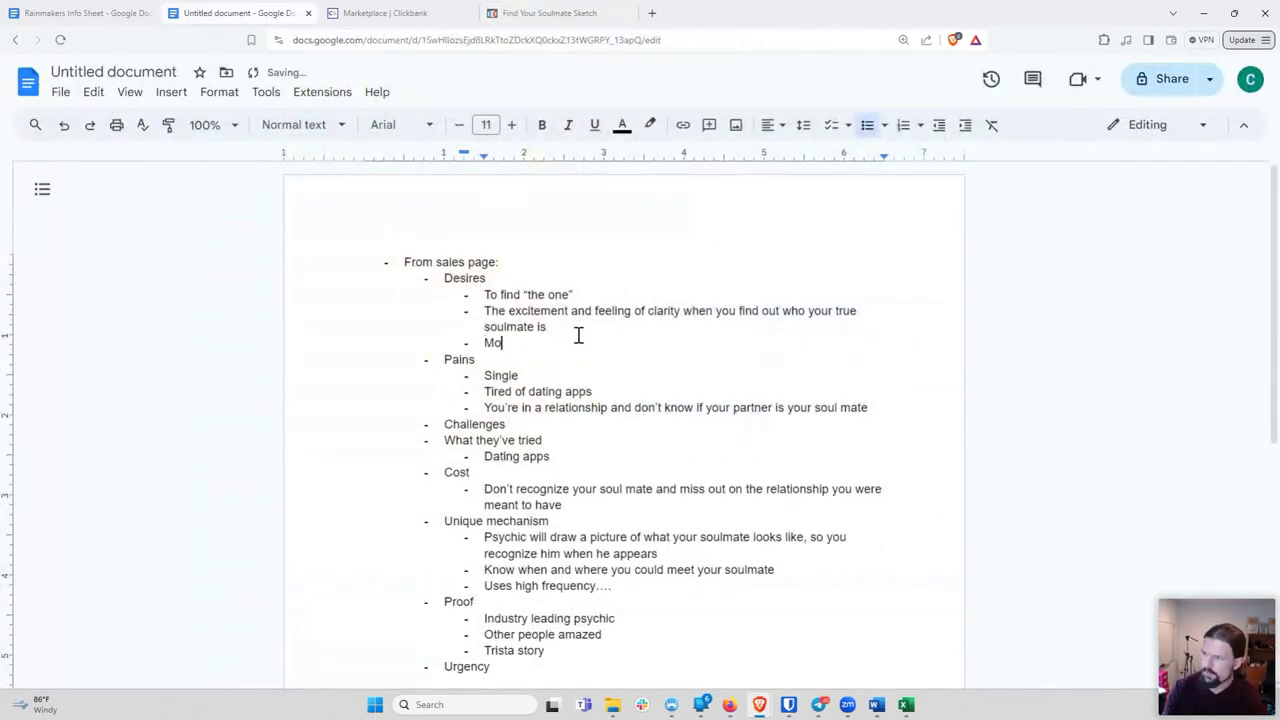
key(Return)
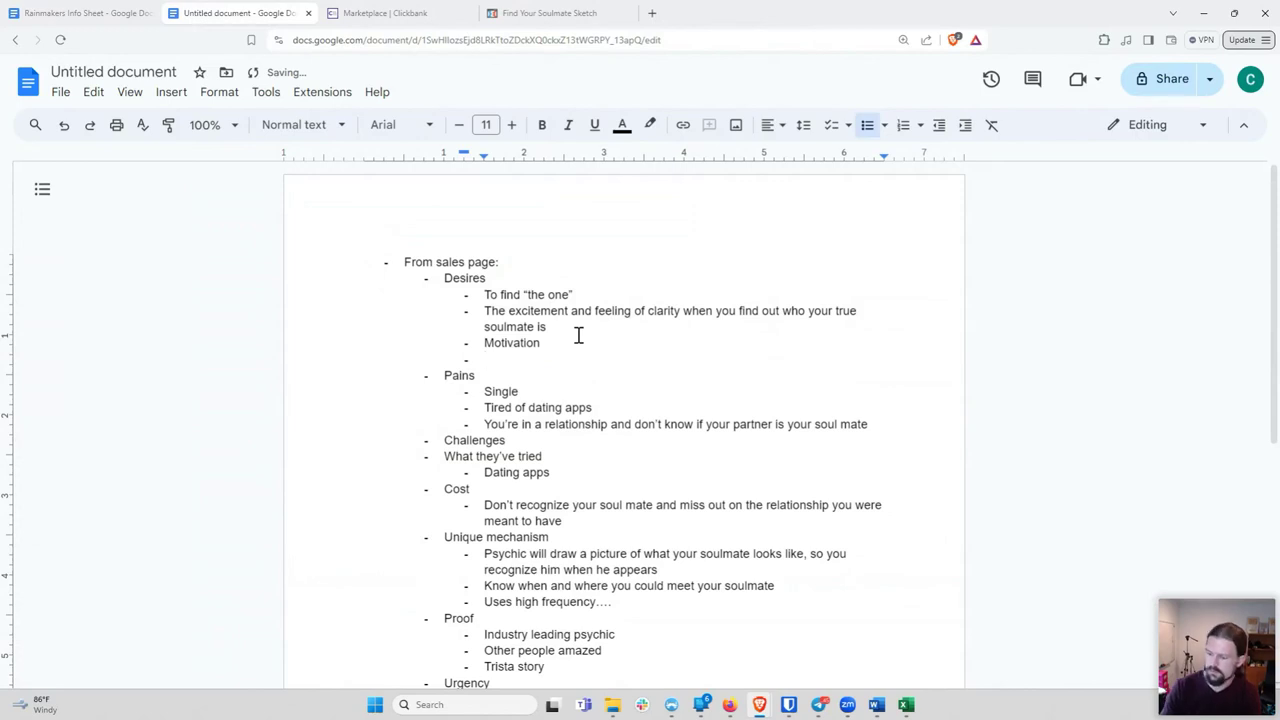
text(Reignite the spark)
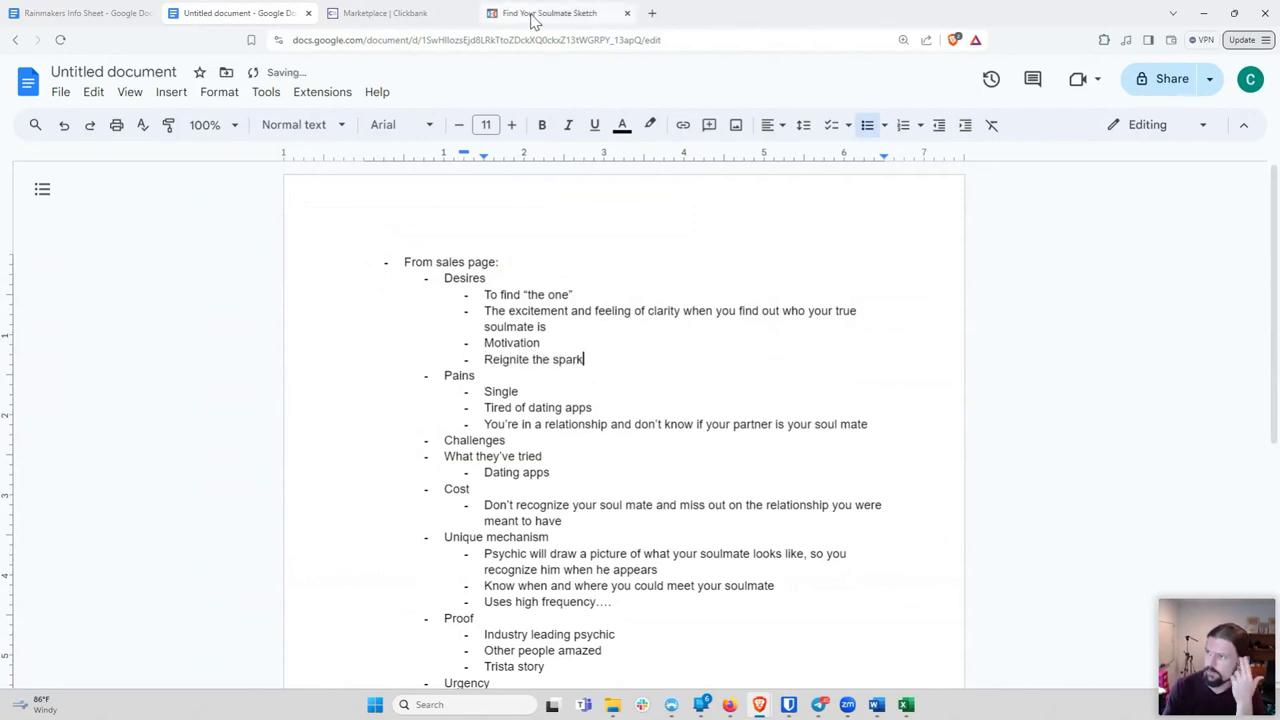
click(535, 14)
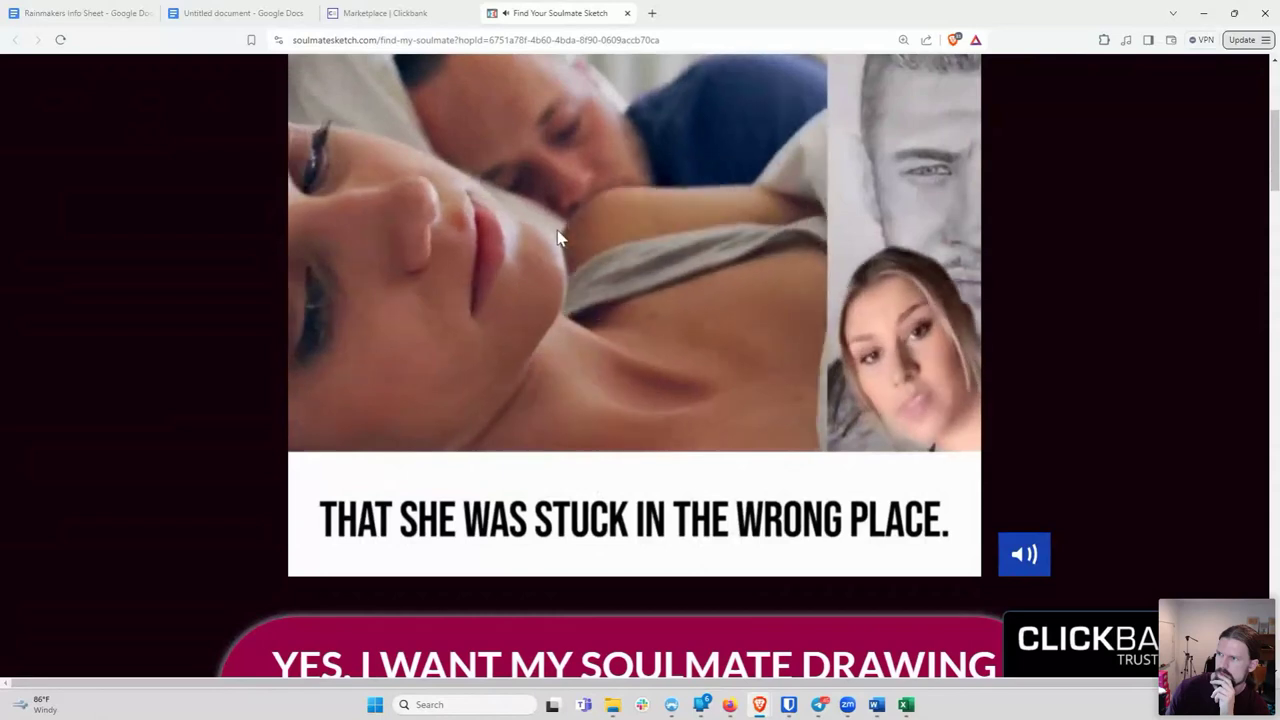
Watch more of the sales video, then start a new bullet after the last Pains item
click(557, 230)
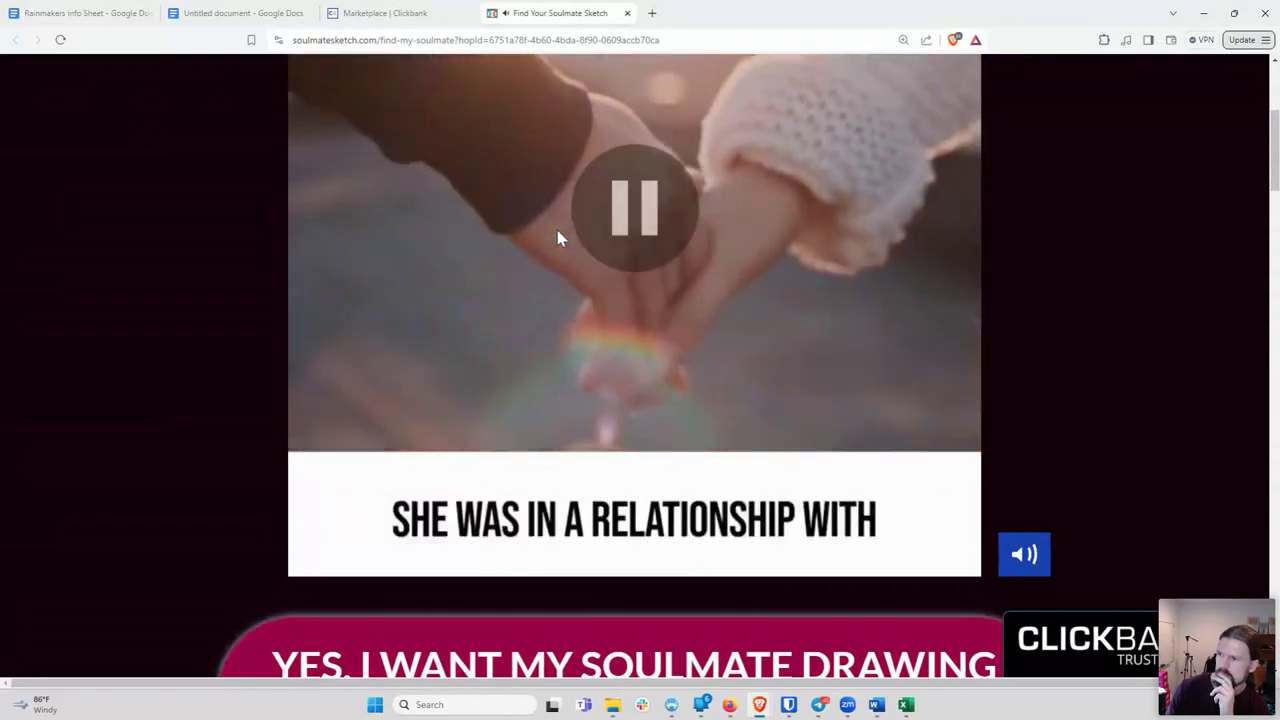
click(557, 230)
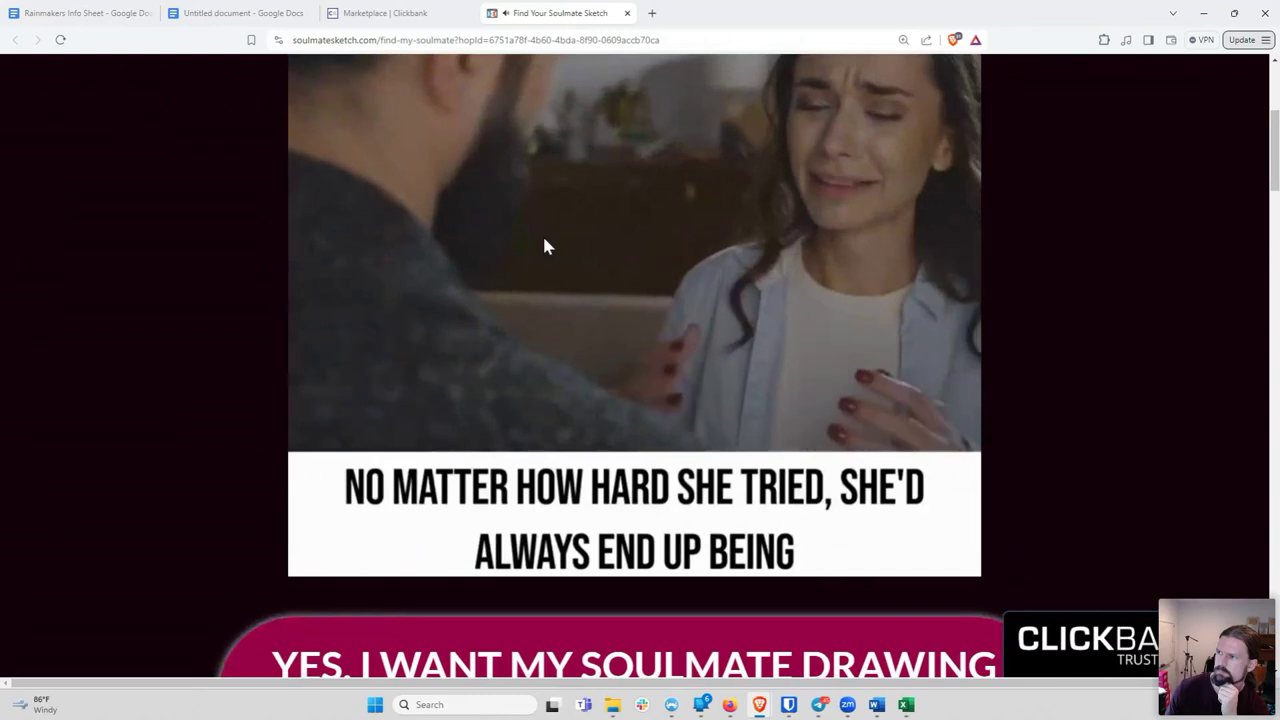
click(544, 246)
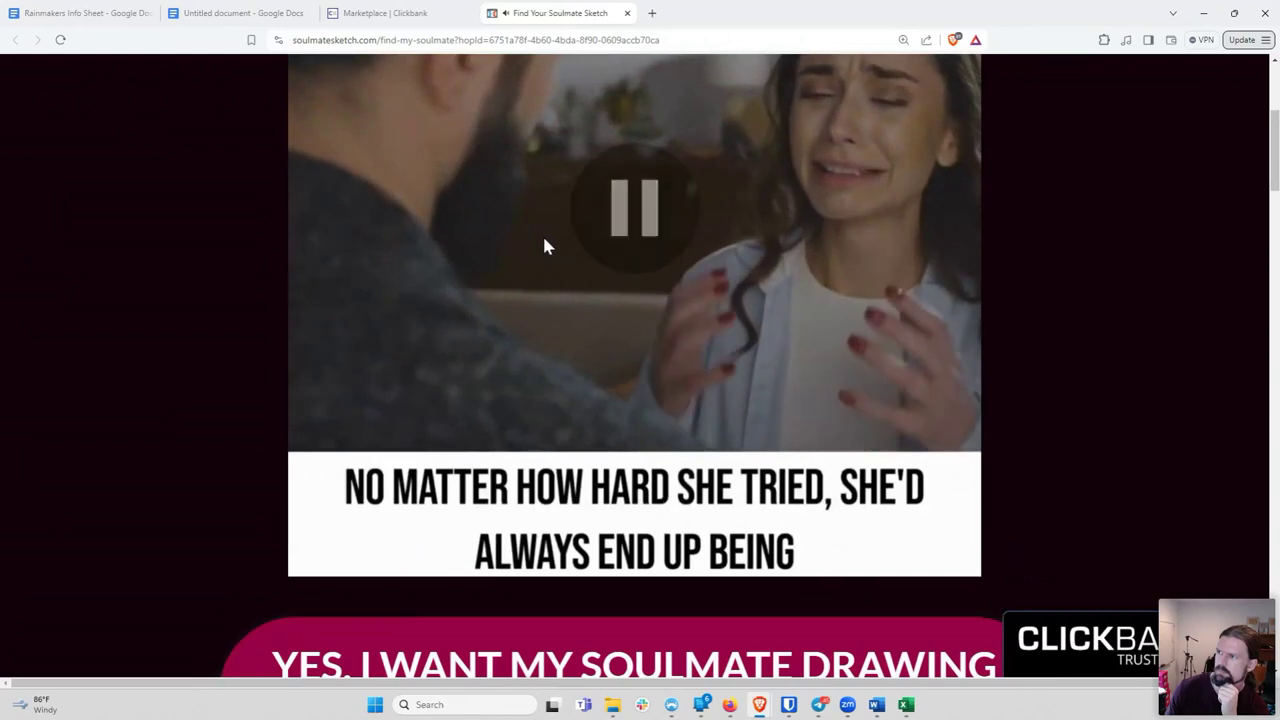
click(251, 16)
click(889, 424)
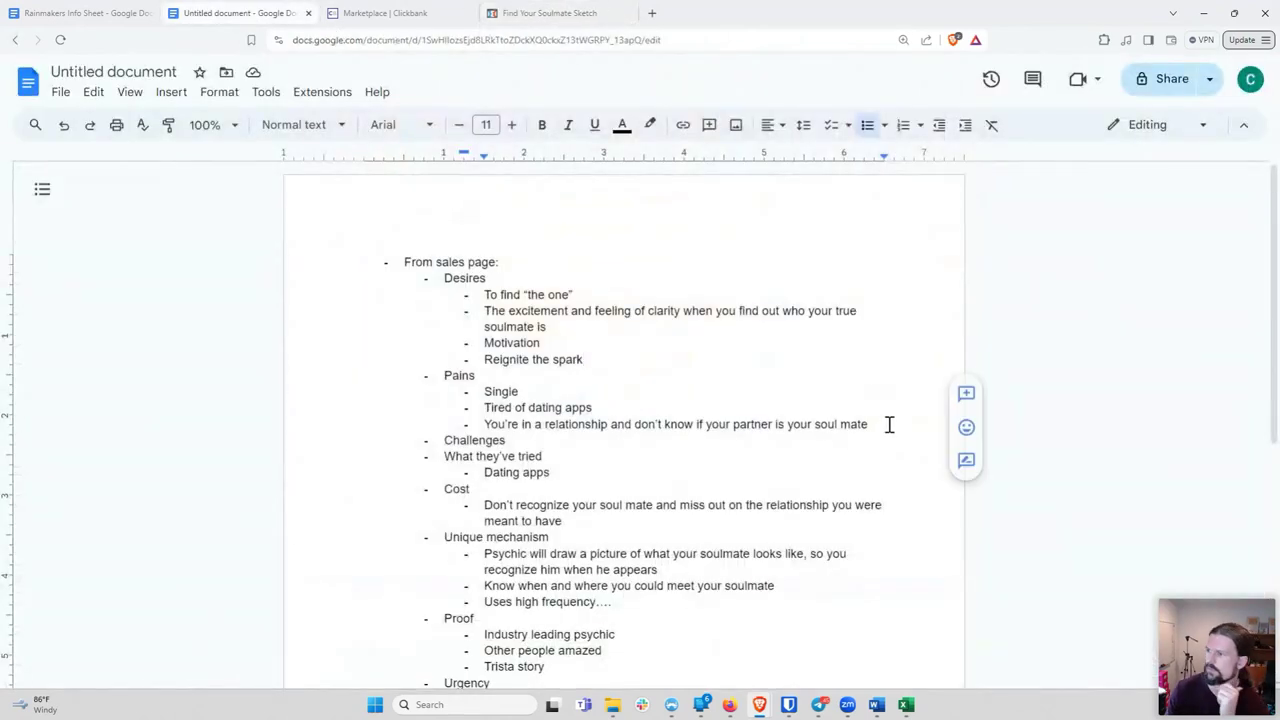
key(Return)
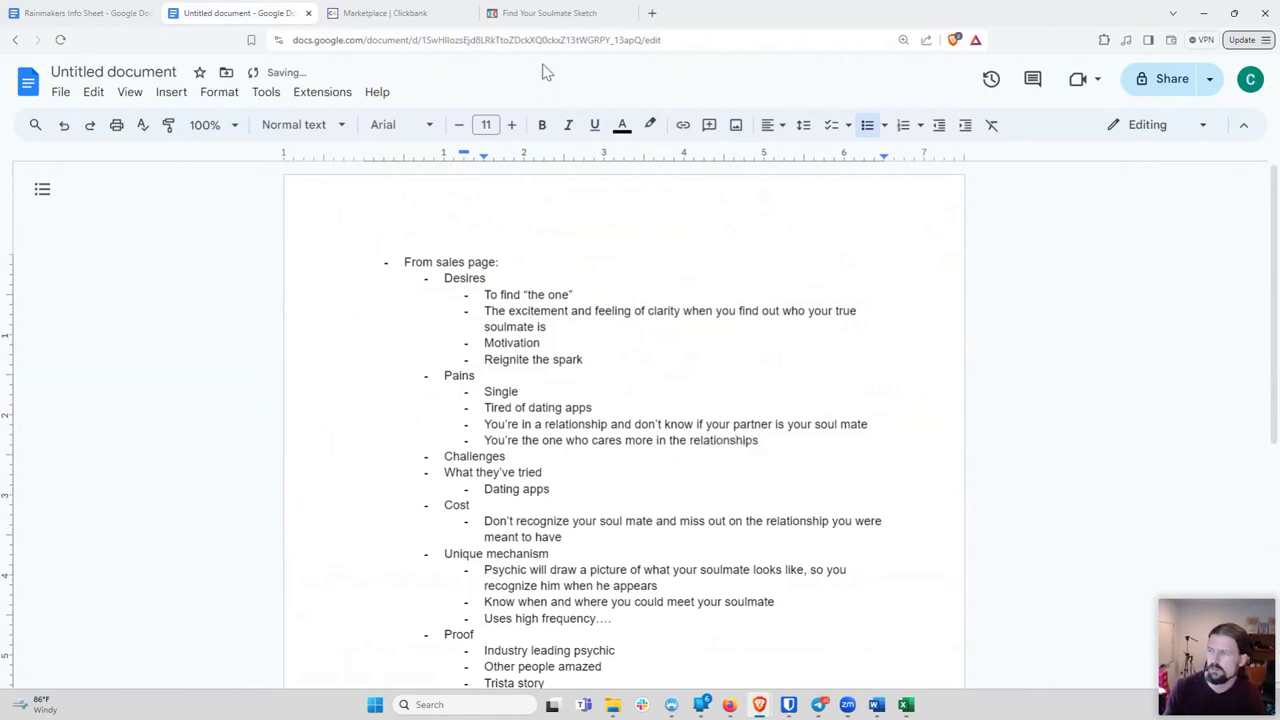
Add the pain 'Tired of being the one to blame and the one to be torn apart' under Pains
click(547, 14)
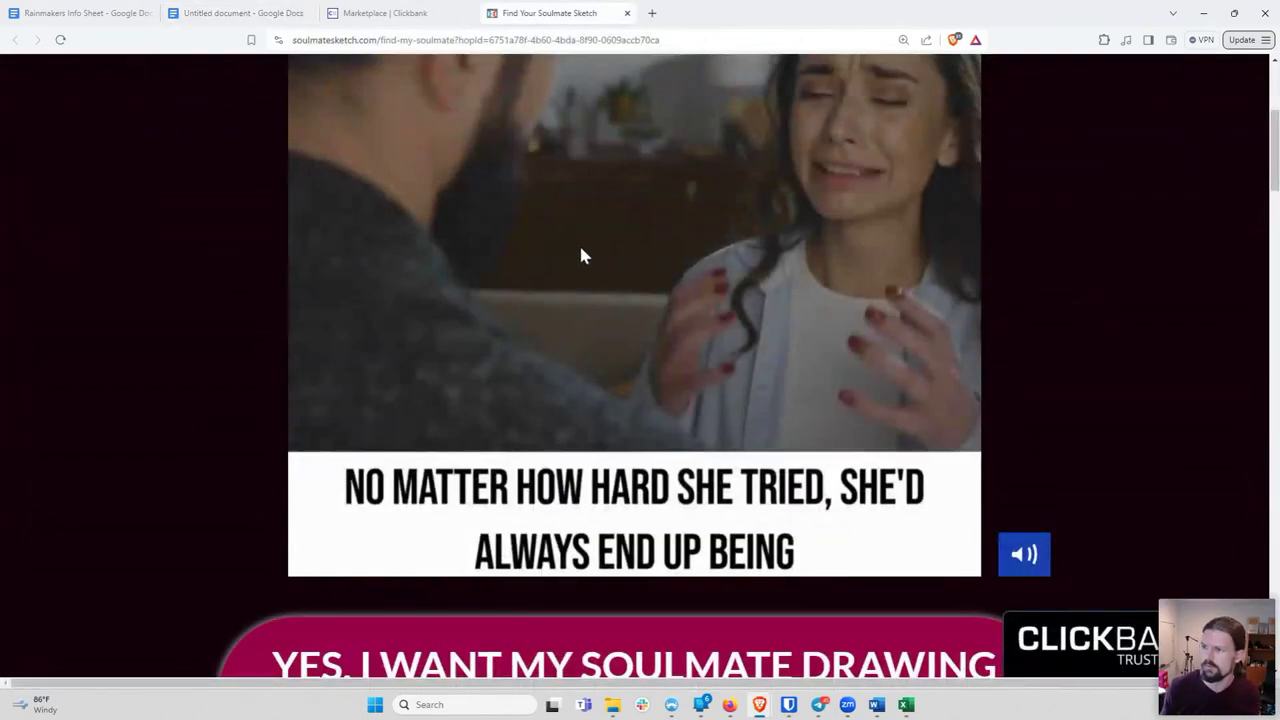
click(578, 242)
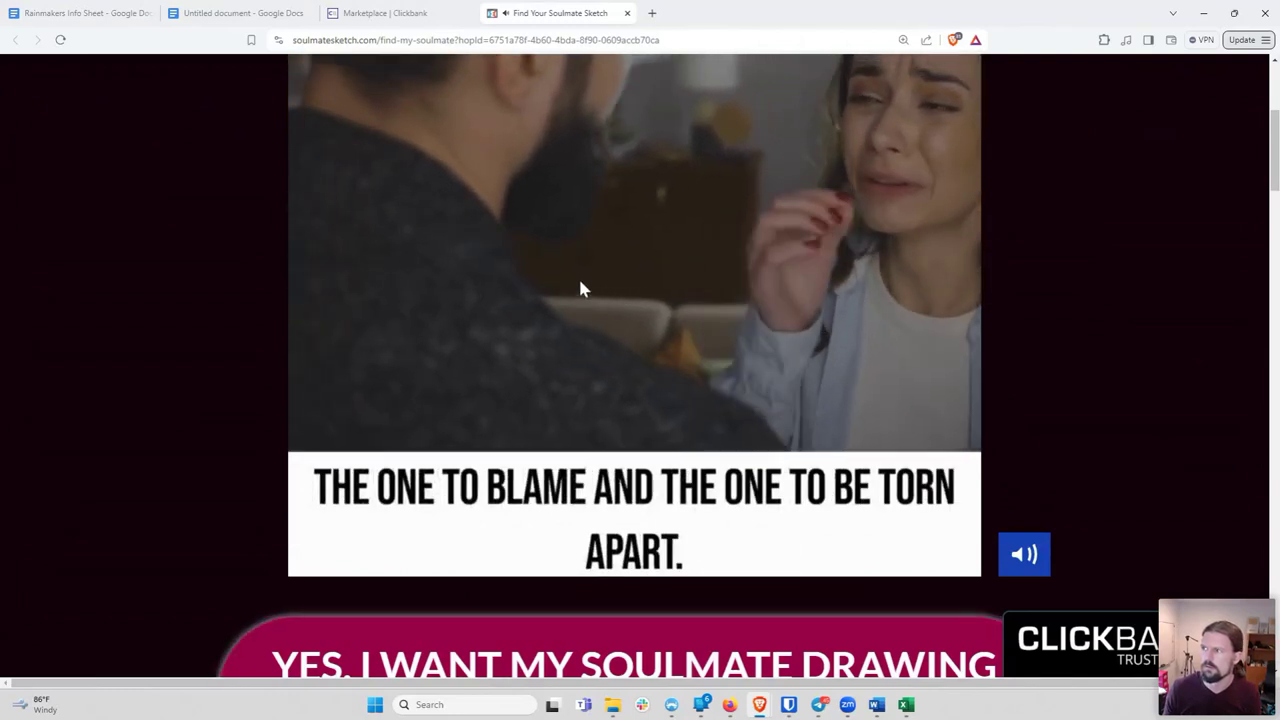
click(555, 273)
click(236, 14)
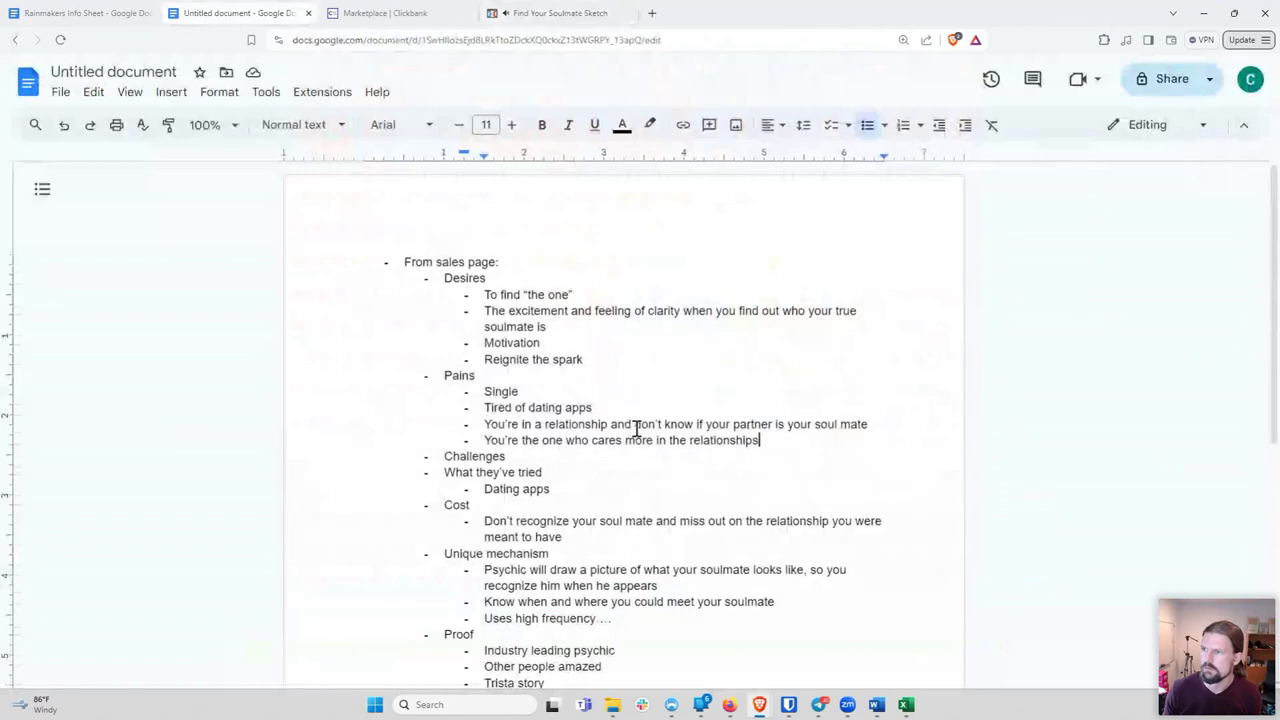
key(Return)
text(Tir)
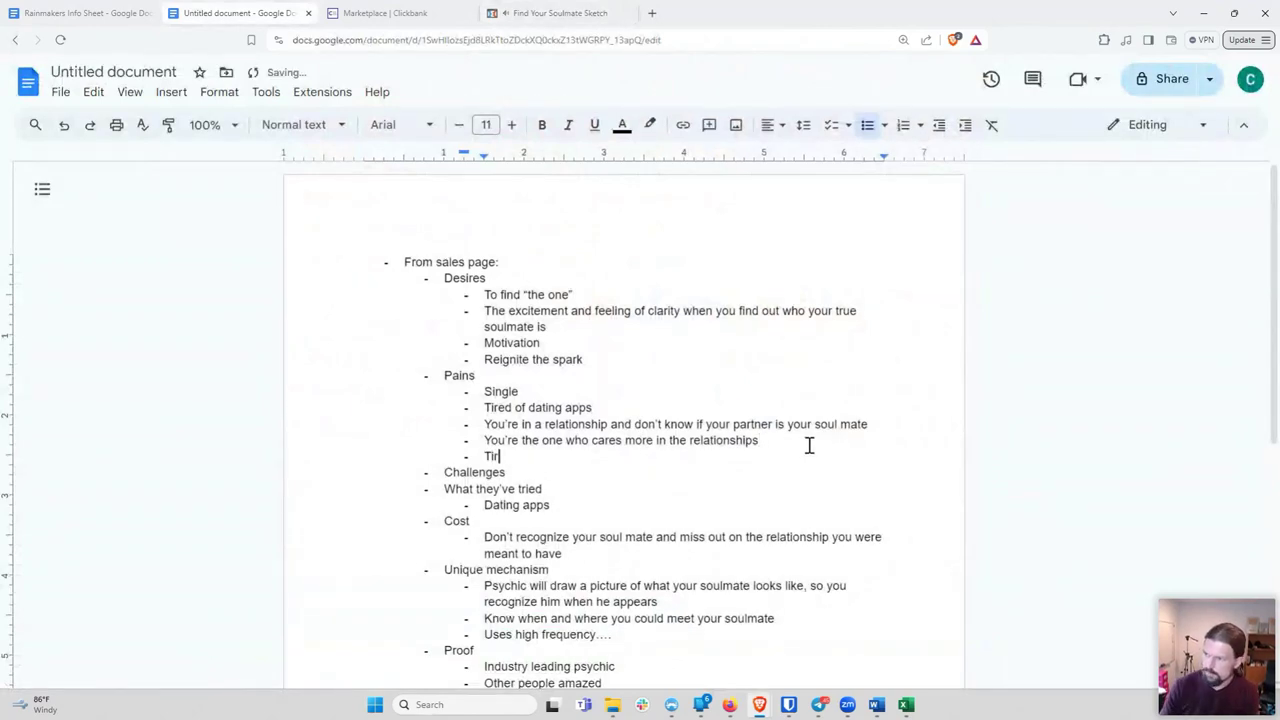
text(ed)
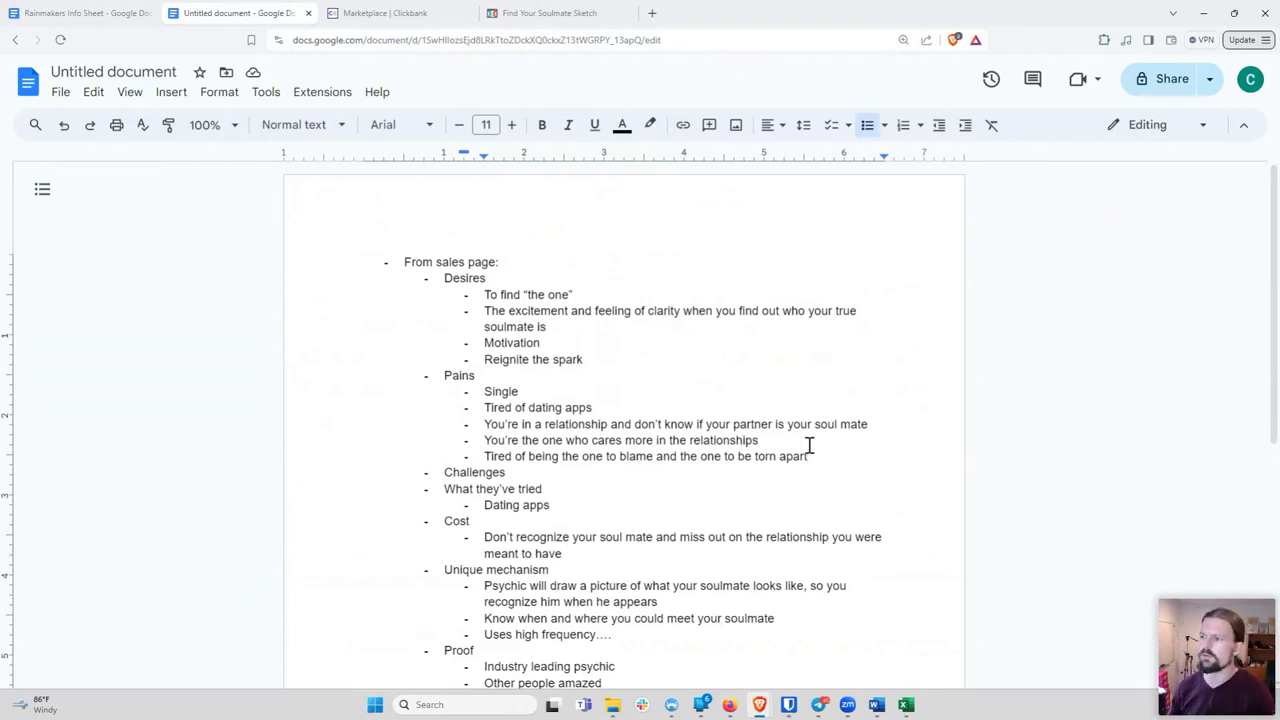
drag(812, 460, 486, 462)
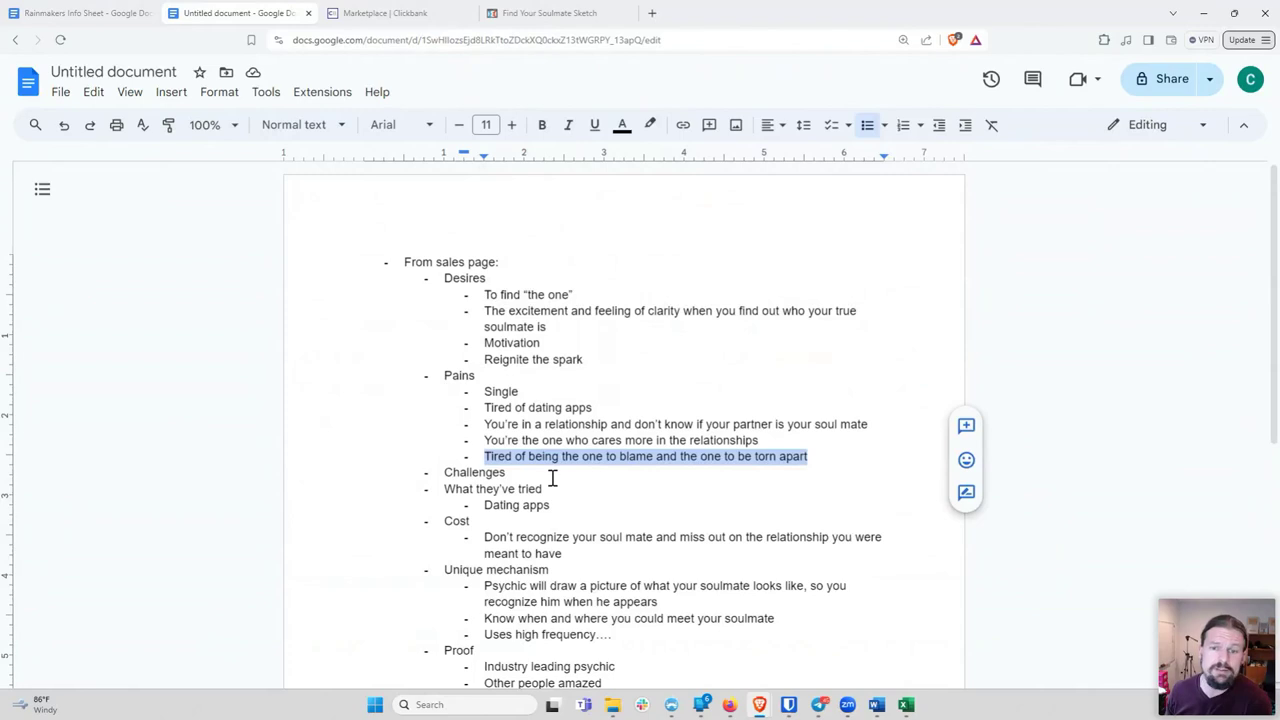
click(858, 464)
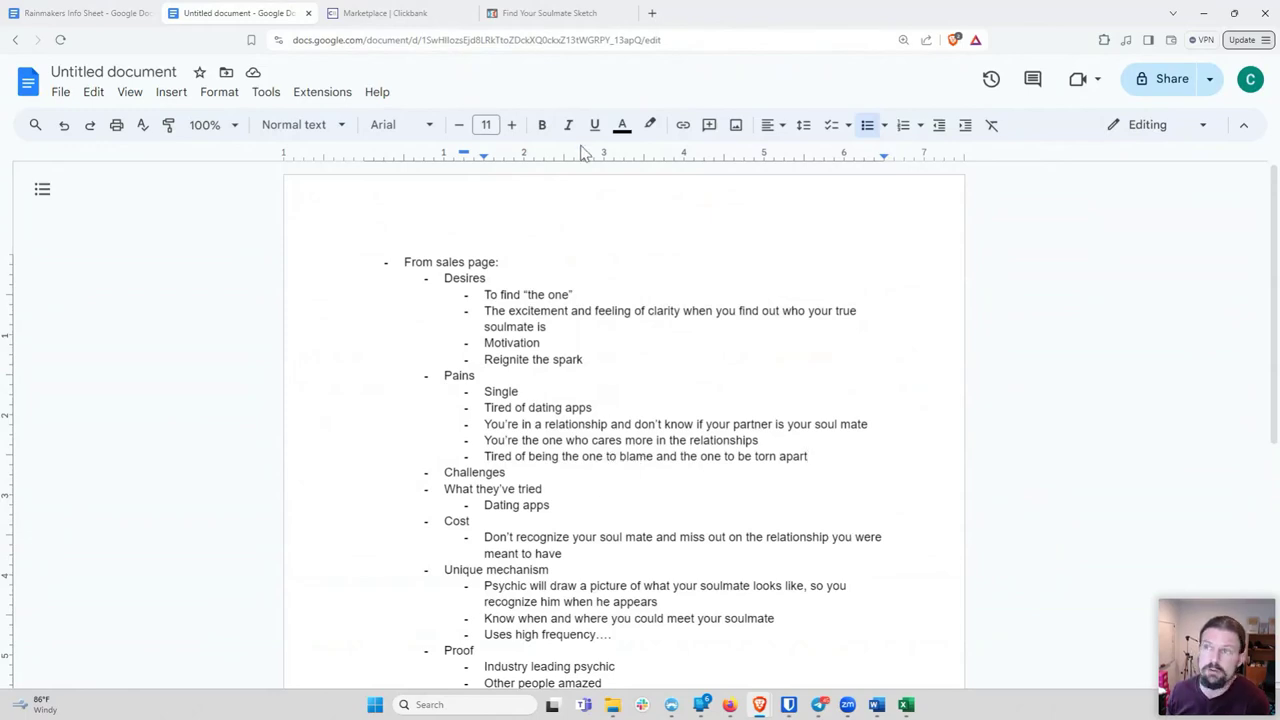
click(508, 14)
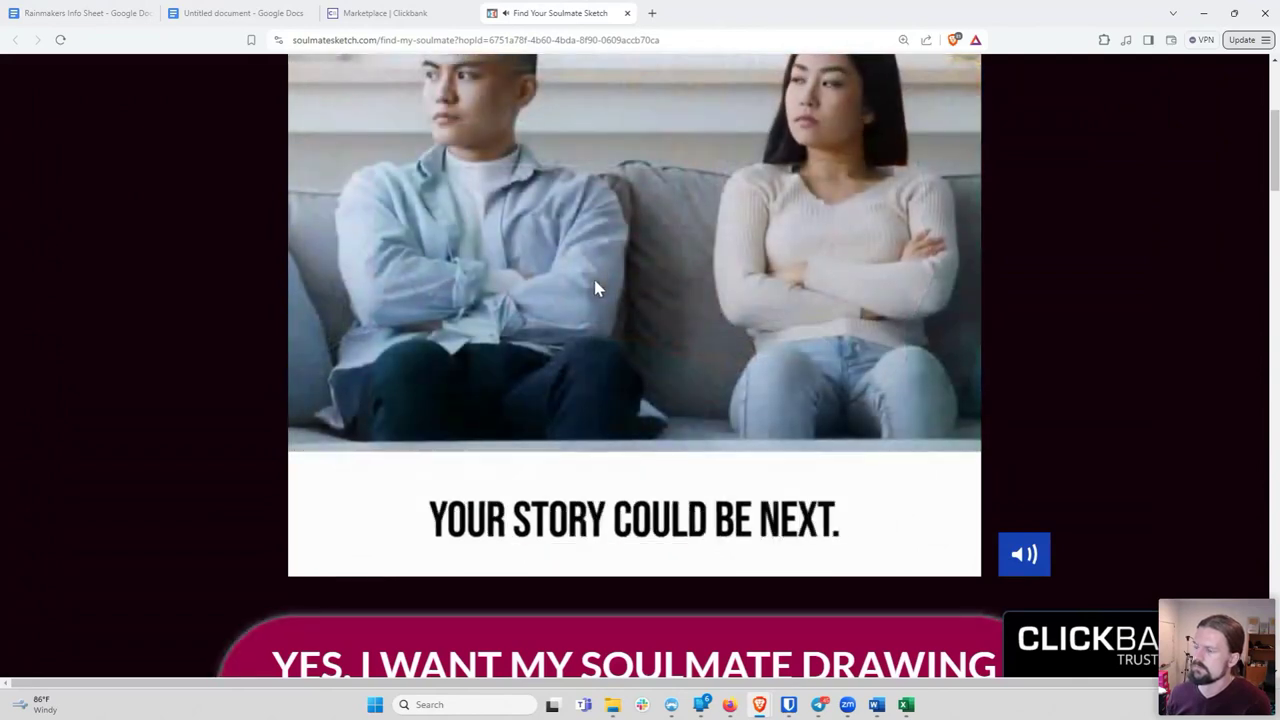
Add 'Handsome man' as a new bullet under Desires
click(240, 16)
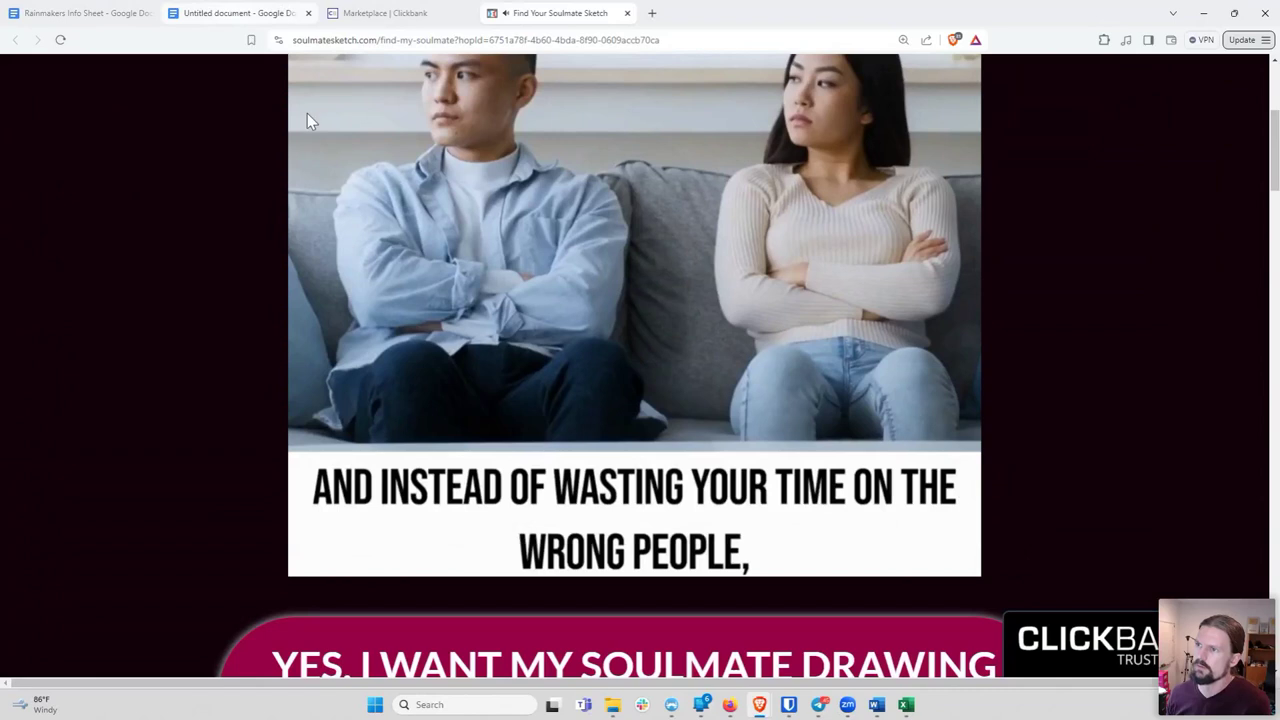
key(Return)
text(Handsome man)
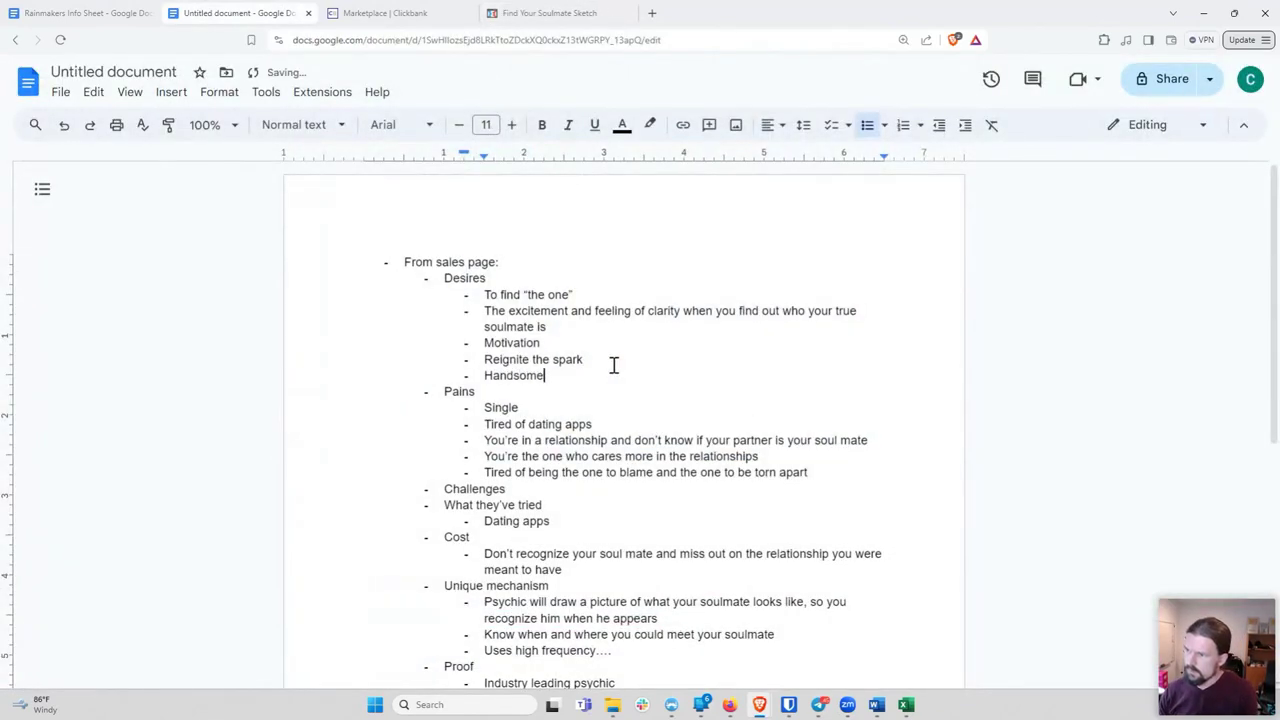
click(548, 16)
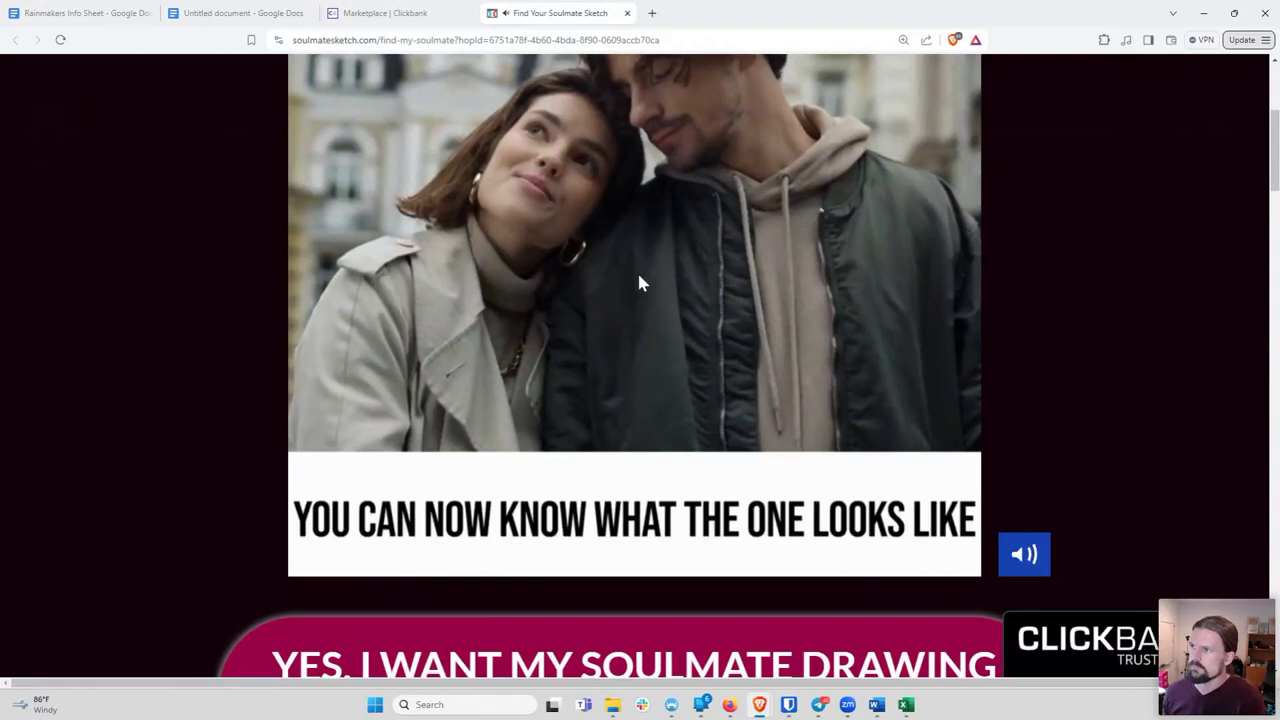
Add 'Wasting time on the wrong people' after the torn-apart bullet under Pains
click(258, 24)
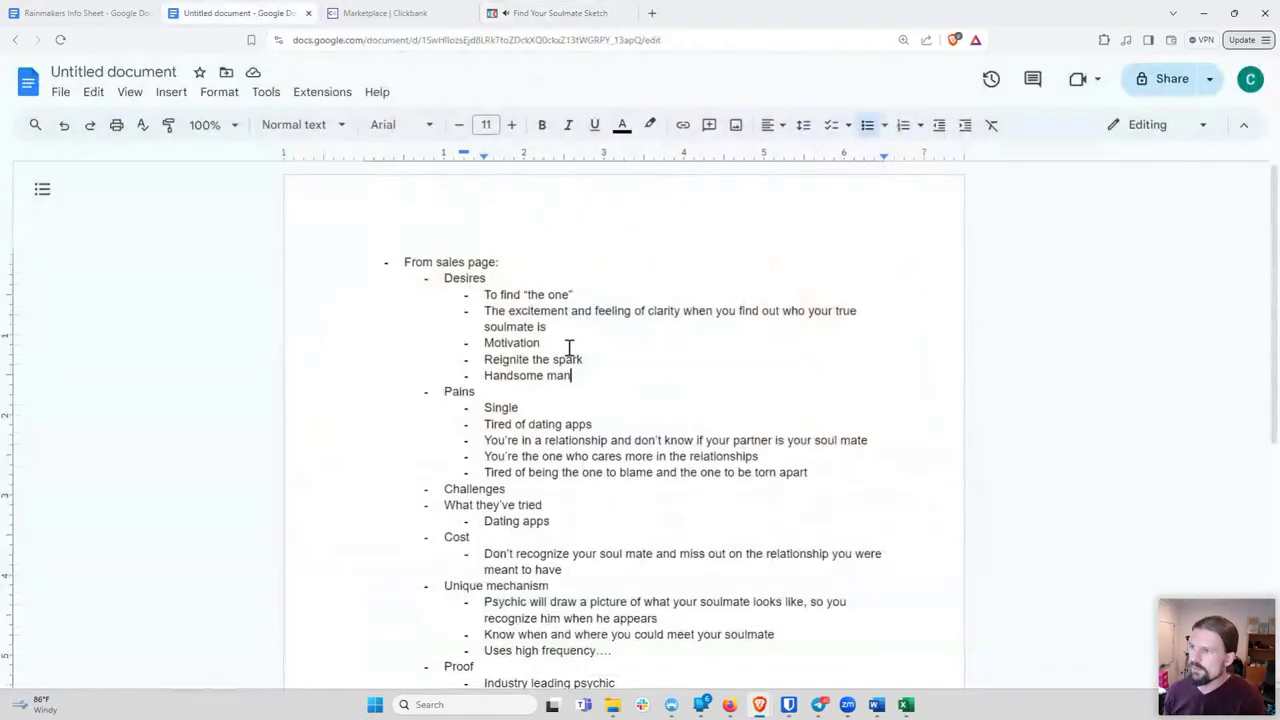
click(829, 480)
key(Return)
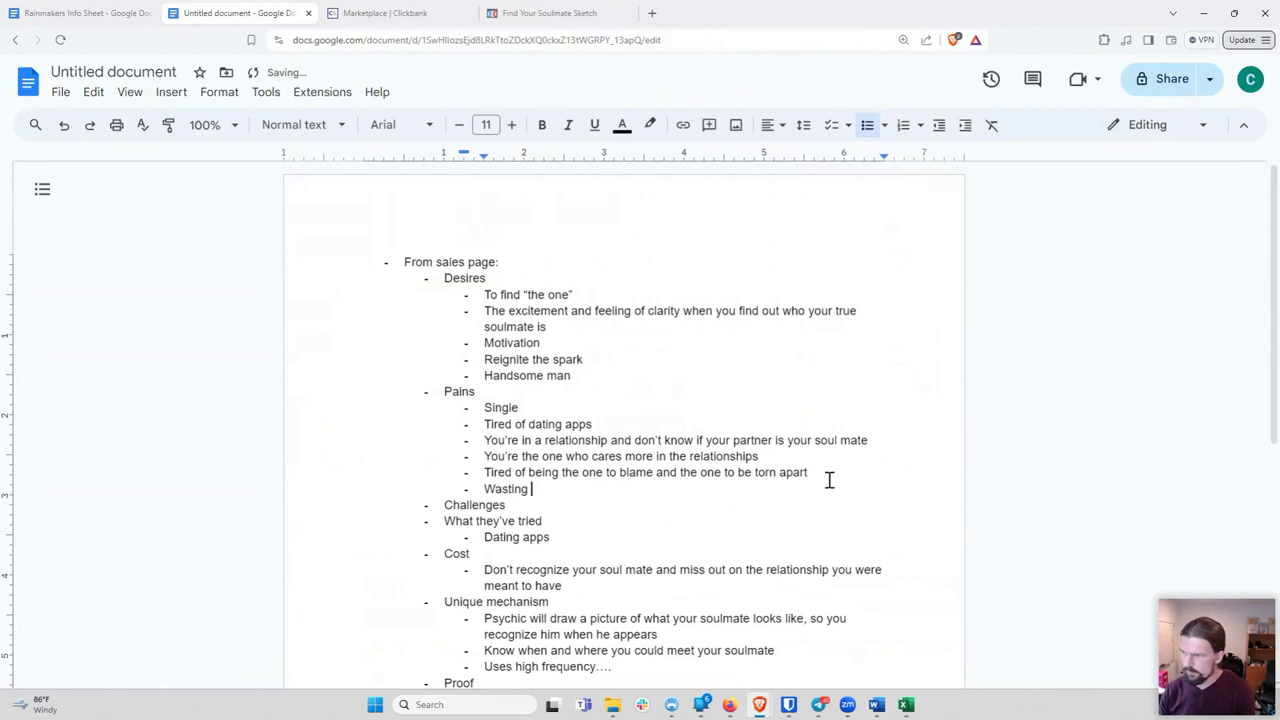
text(g people)
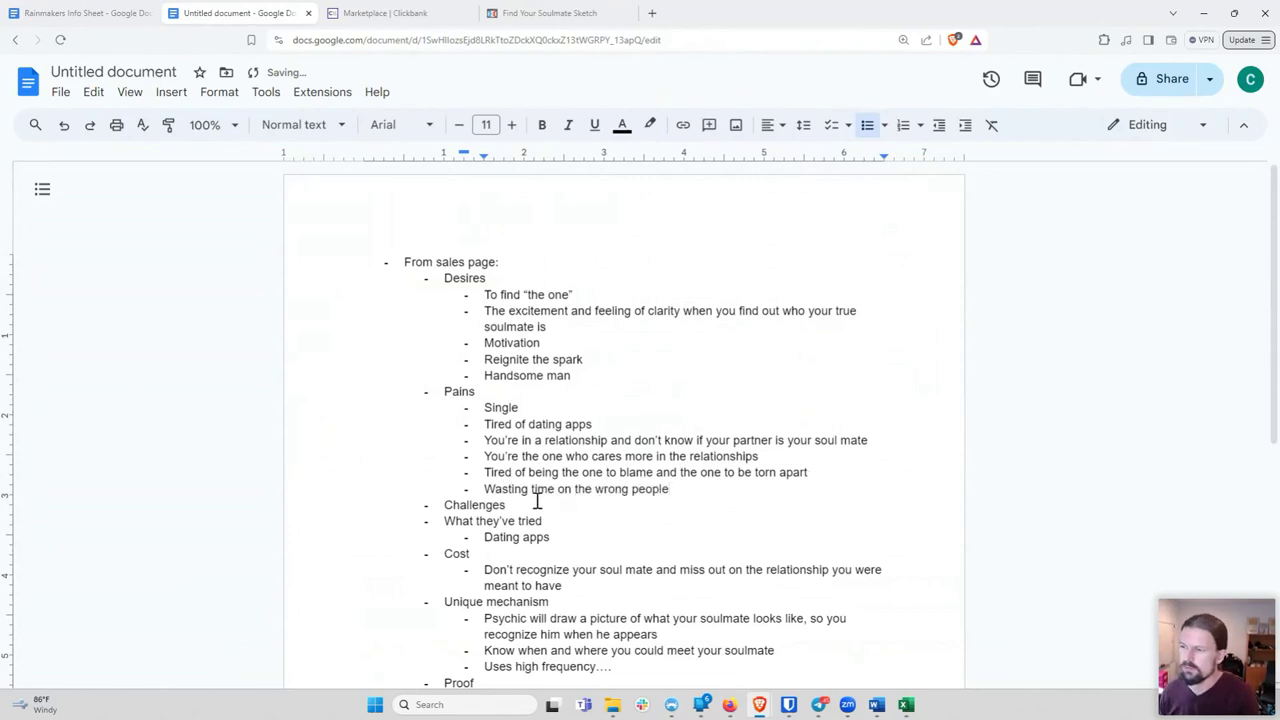
Add 'Old and alone' as a new bullet under Cost
scroll(514, 523, down, 1)
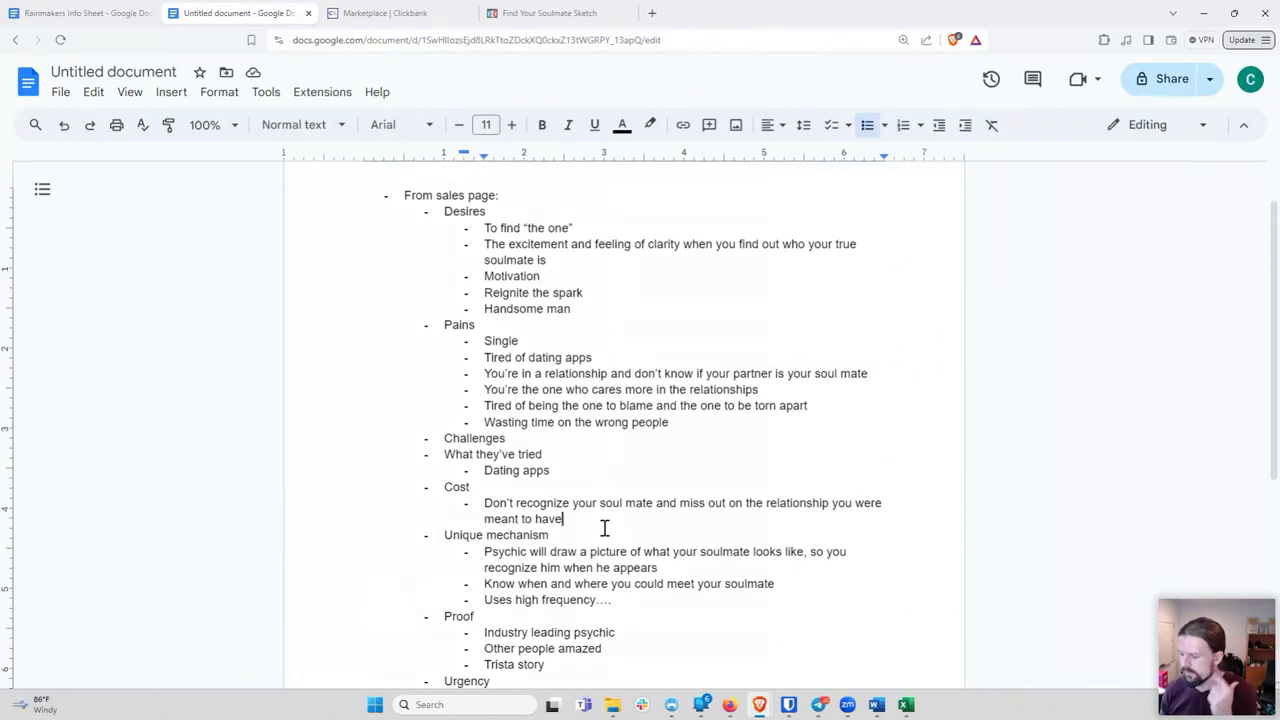
key(Return)
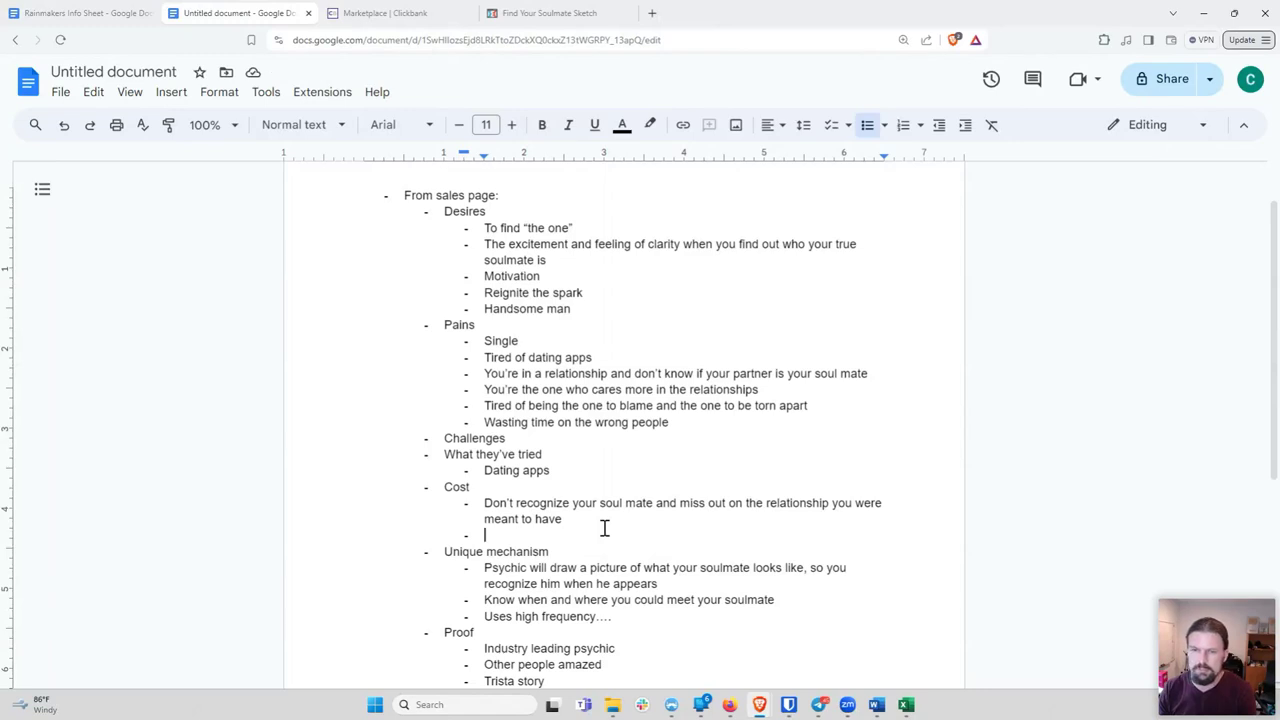
text(Old and alone)
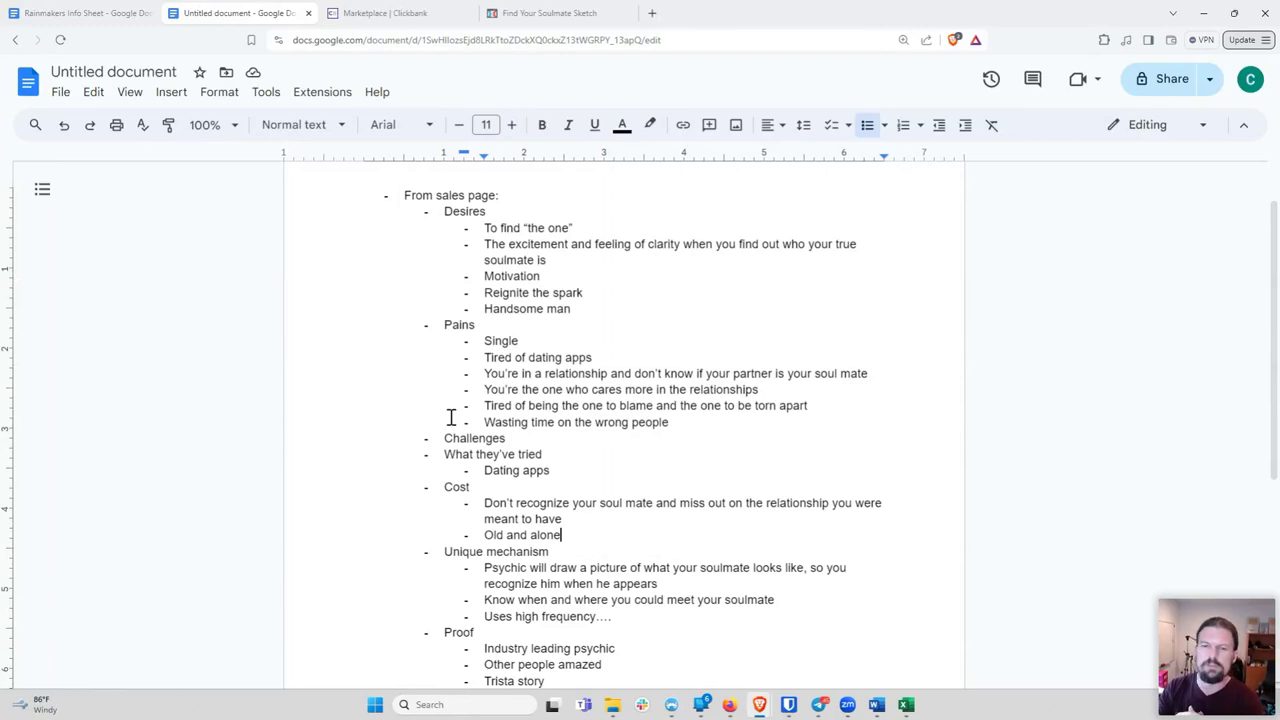
click(545, 13)
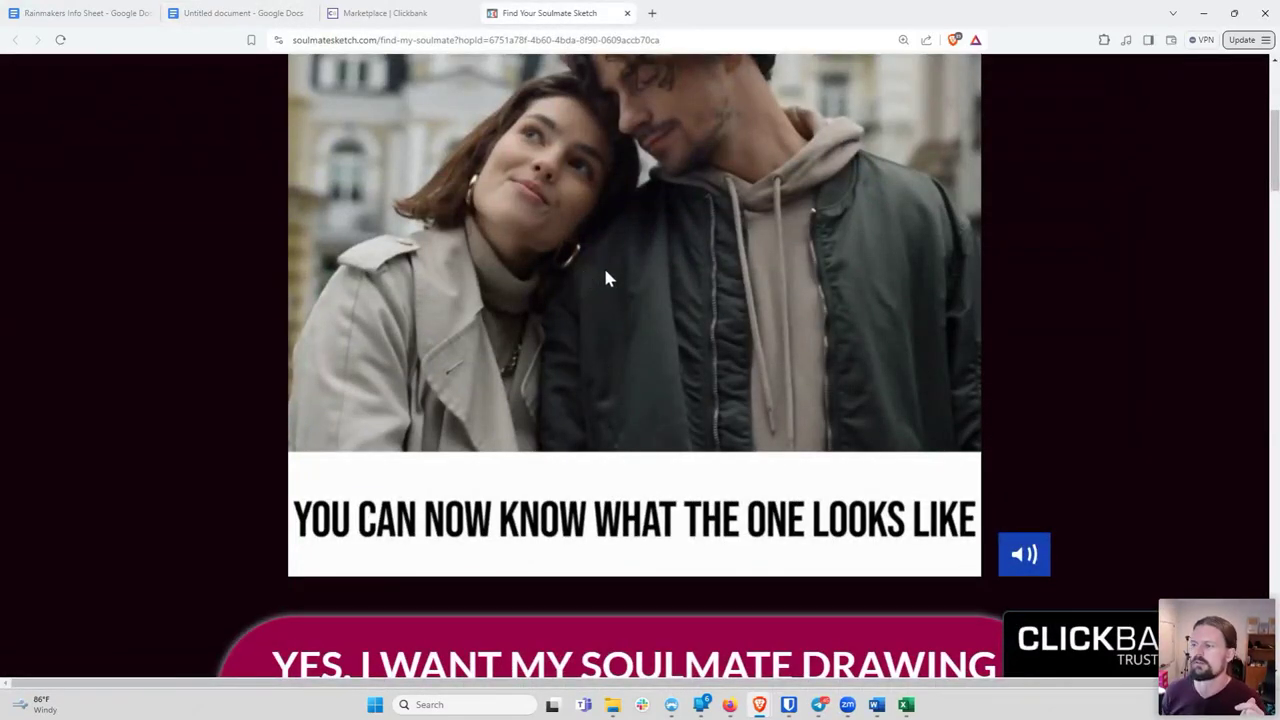
Add 'Flings and one night stands' under What they've tried, fixing the Flings typo
click(572, 288)
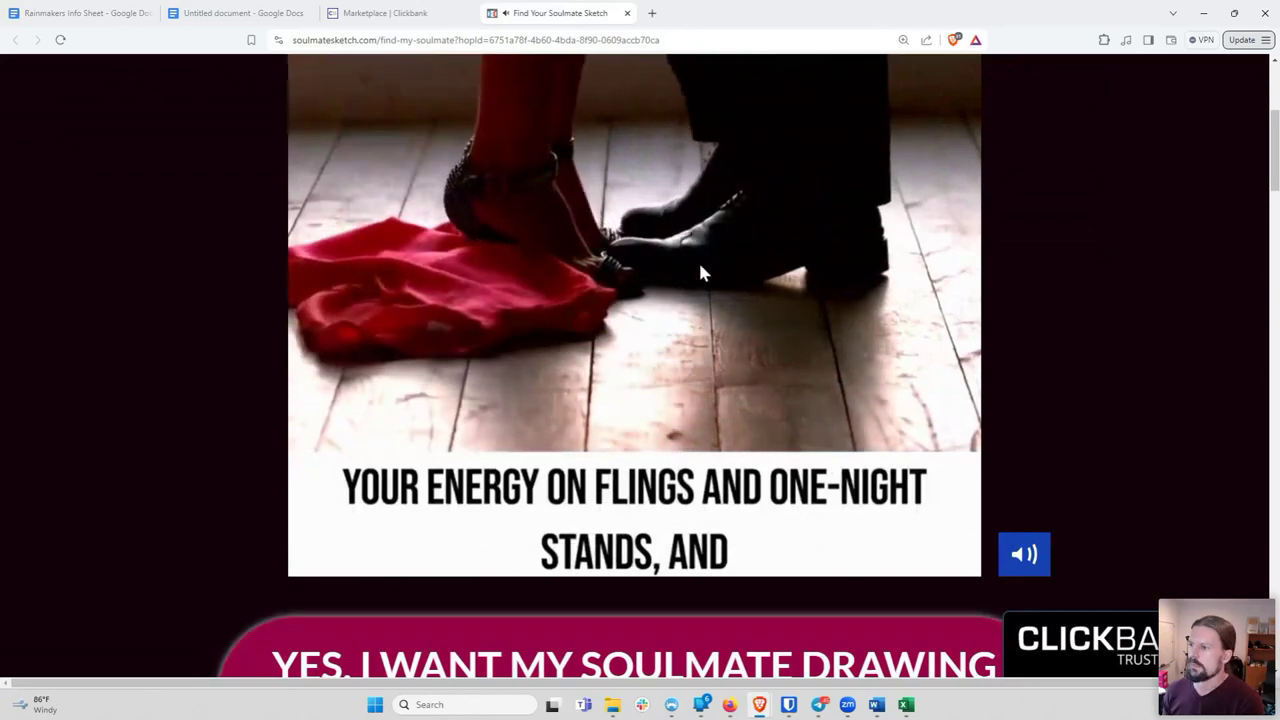
click(649, 275)
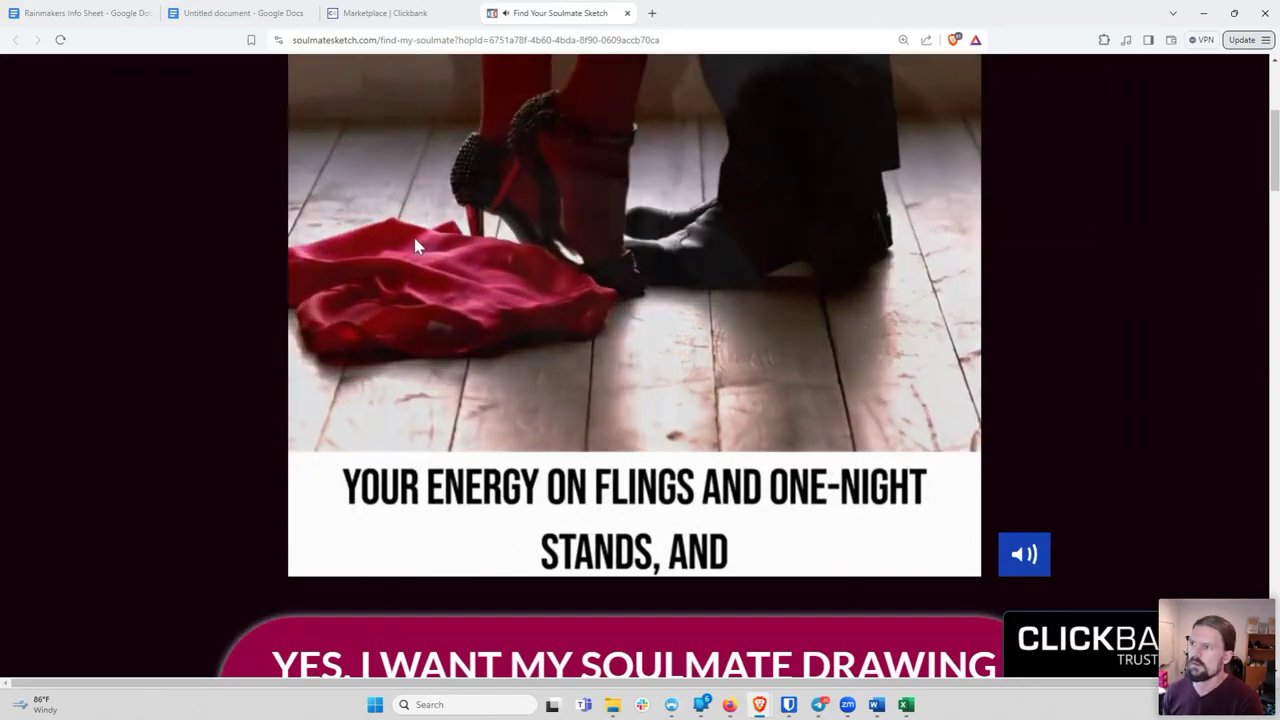
click(240, 14)
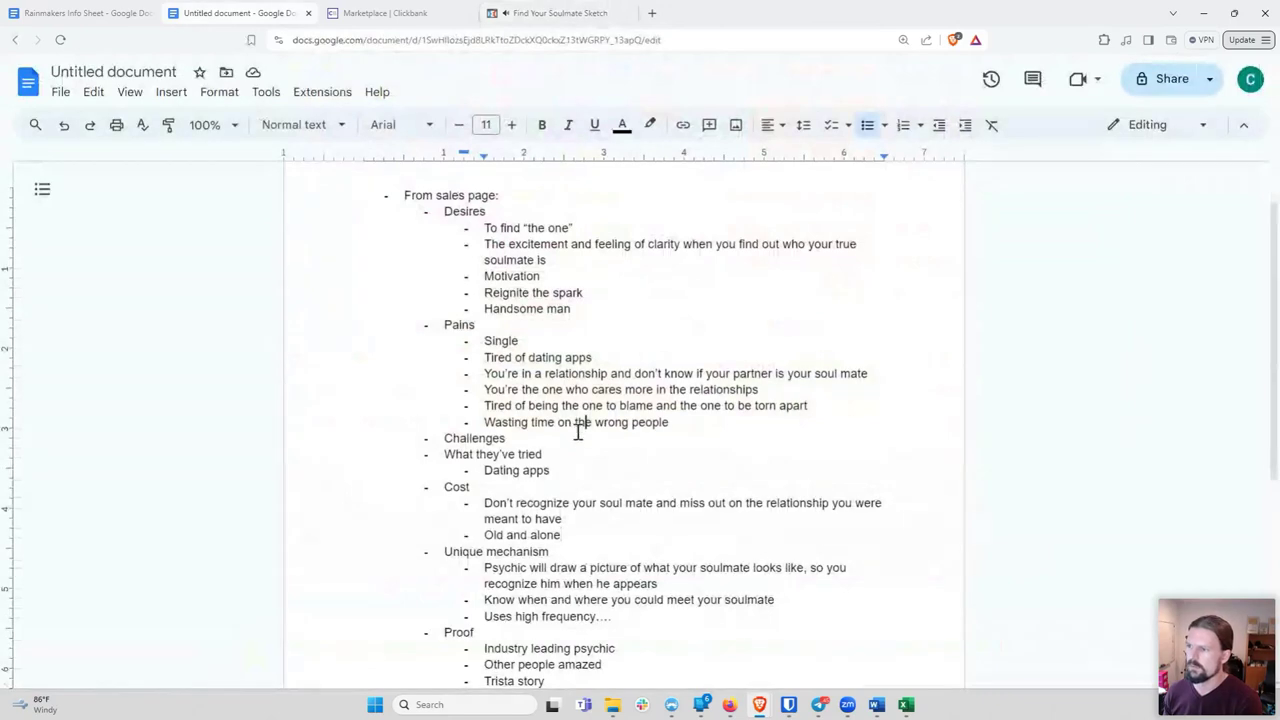
click(574, 467)
key(Return)
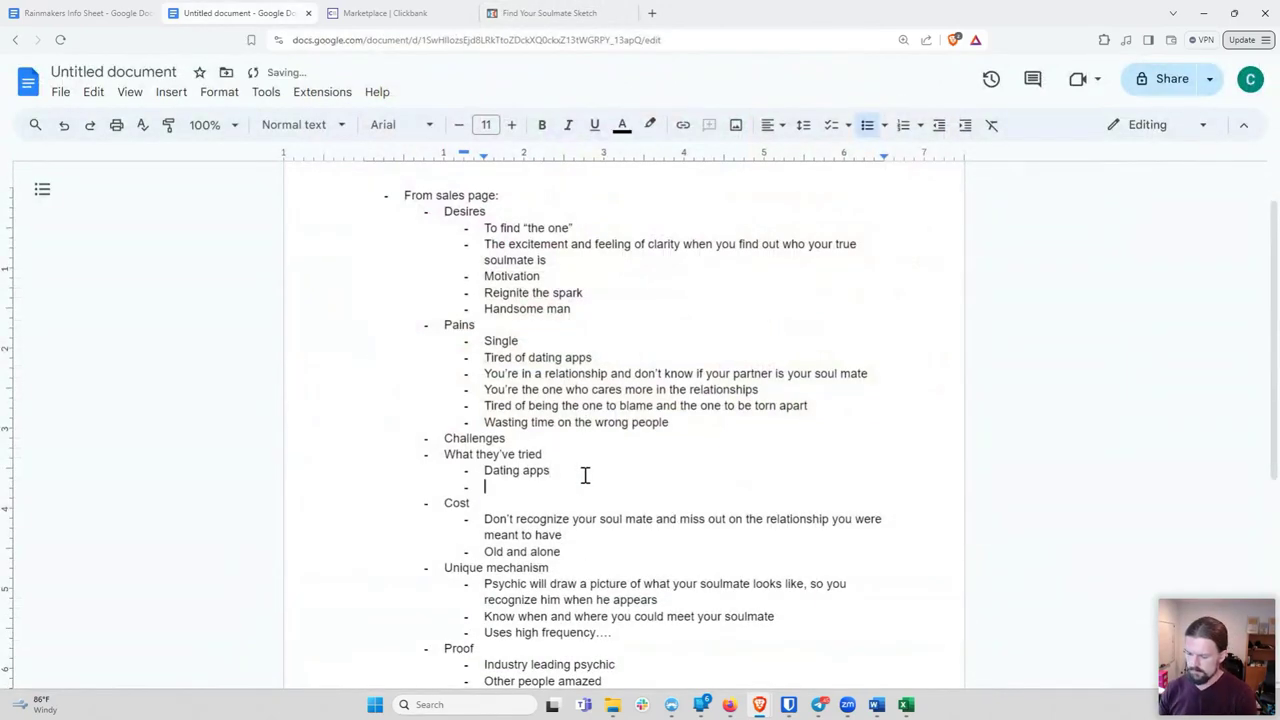
text(Flings and one night stands)
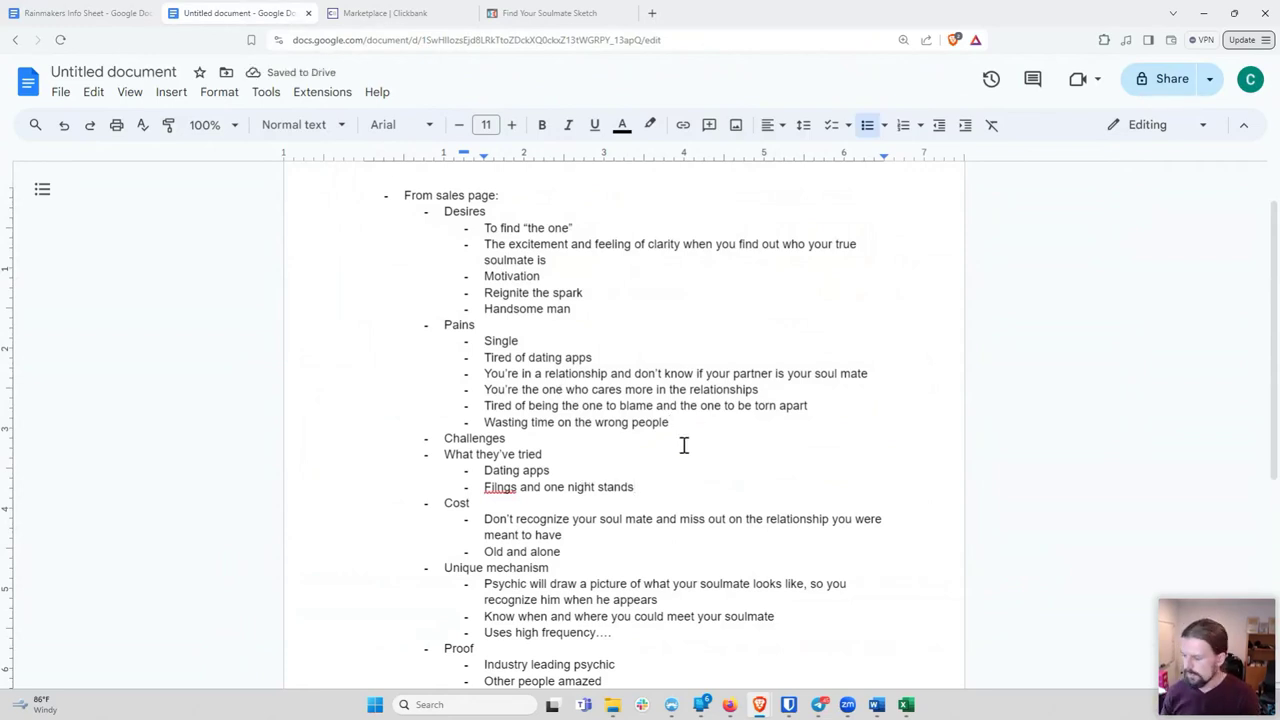
click(498, 487)
key(BackSpace)
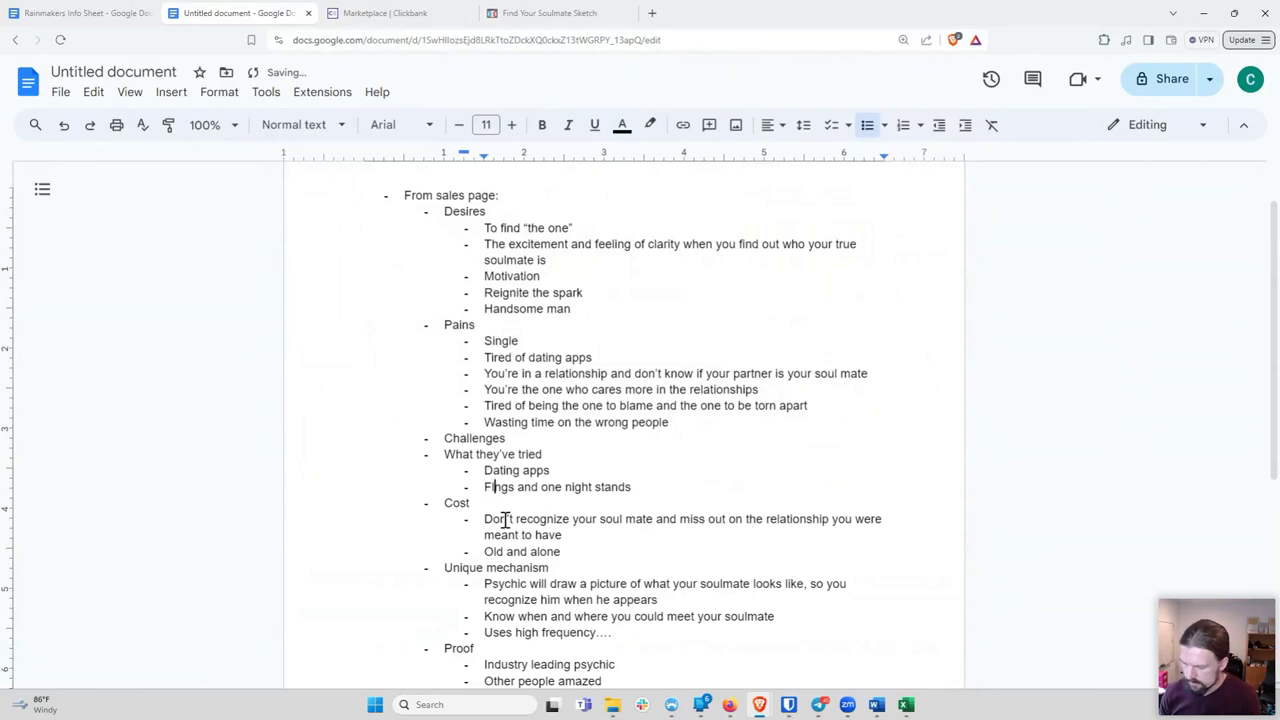
text(i)
click(572, 470)
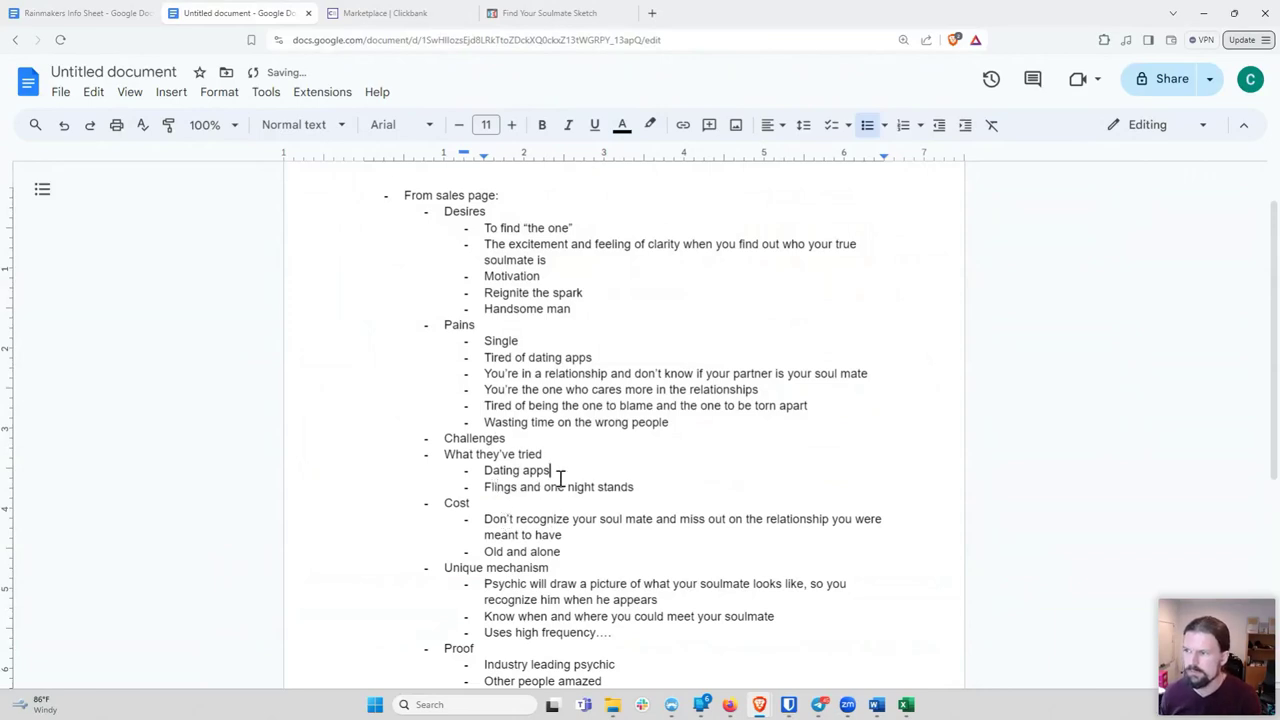
click(645, 485)
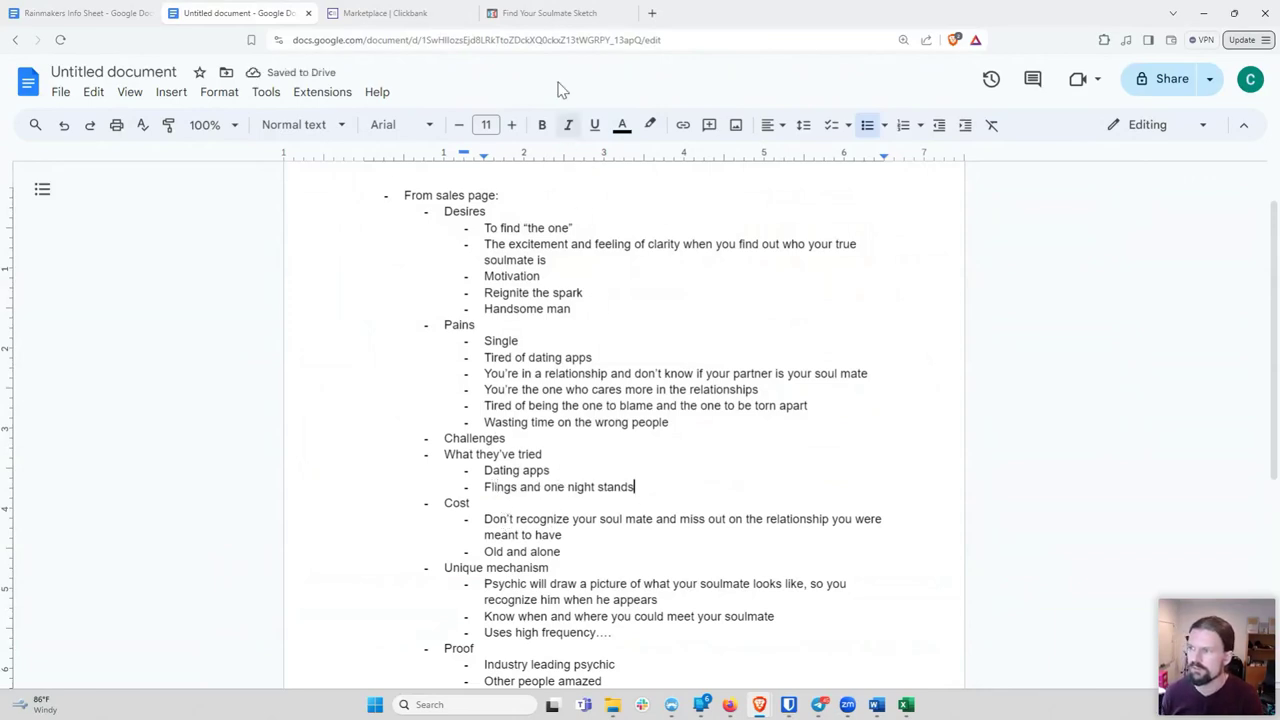
click(550, 13)
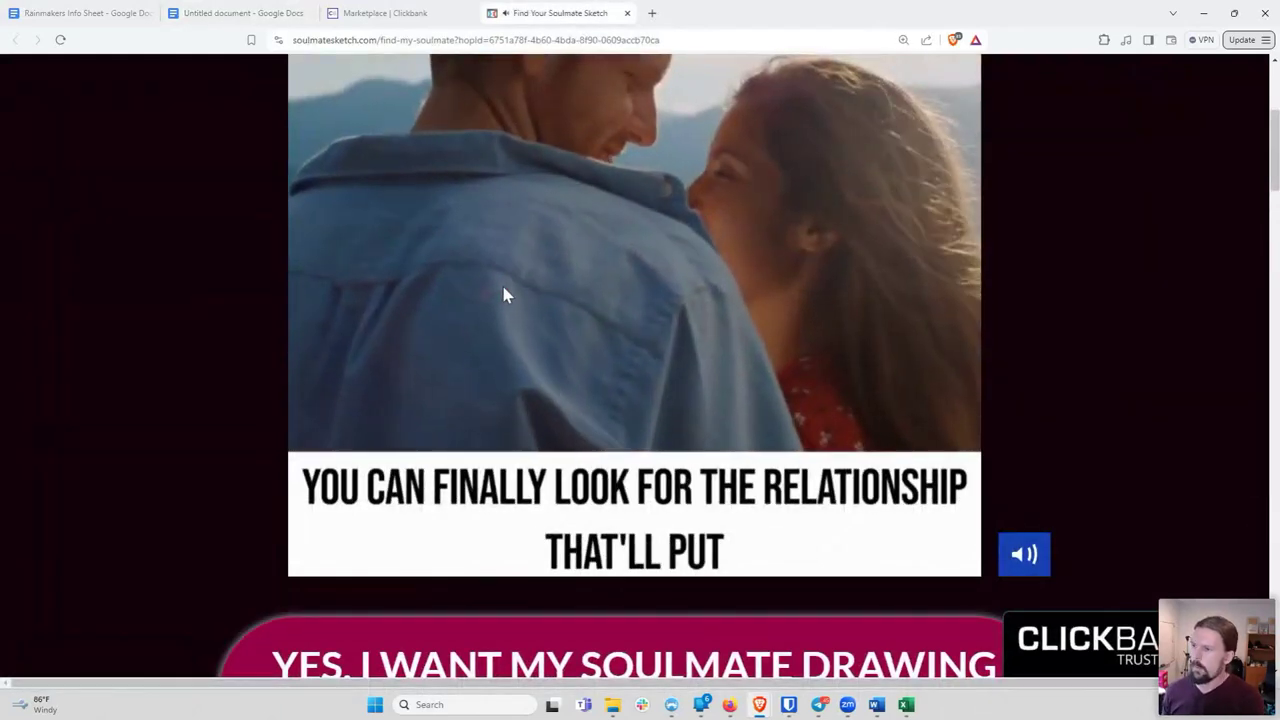
Add 'Relationship that will put all your past experiences to shame' below Handsome man under Desires
click(575, 292)
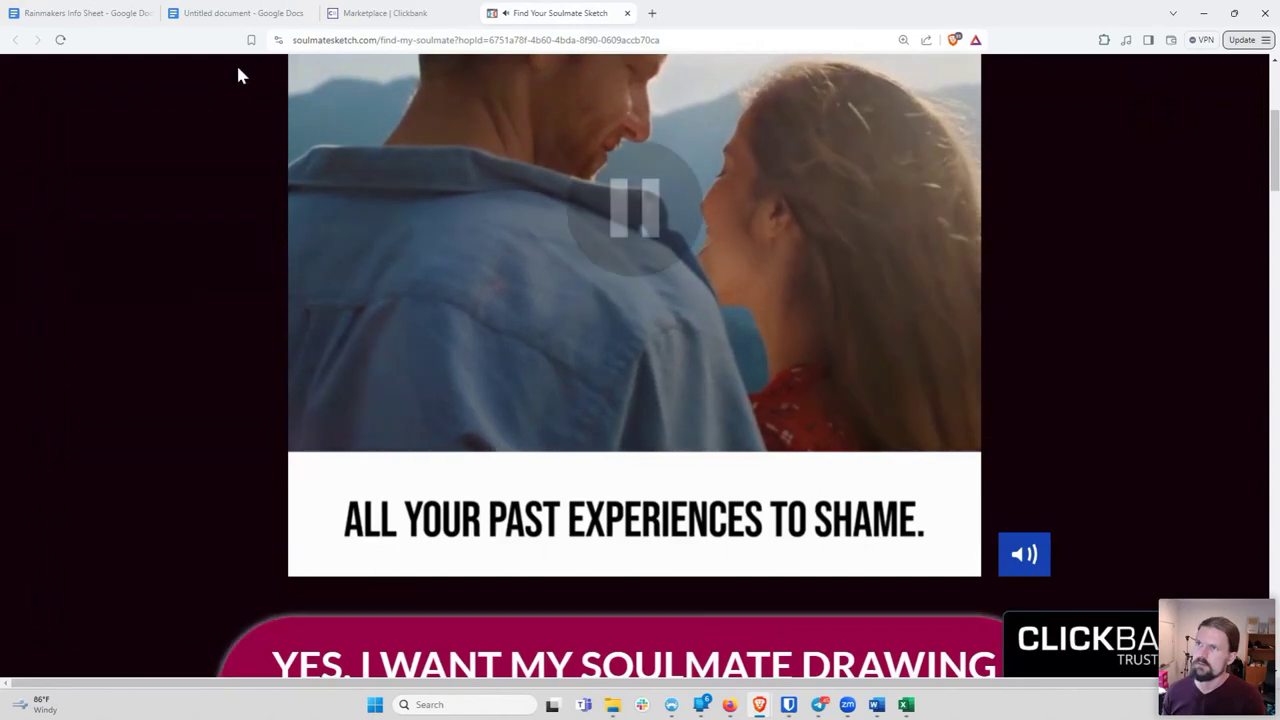
click(252, 11)
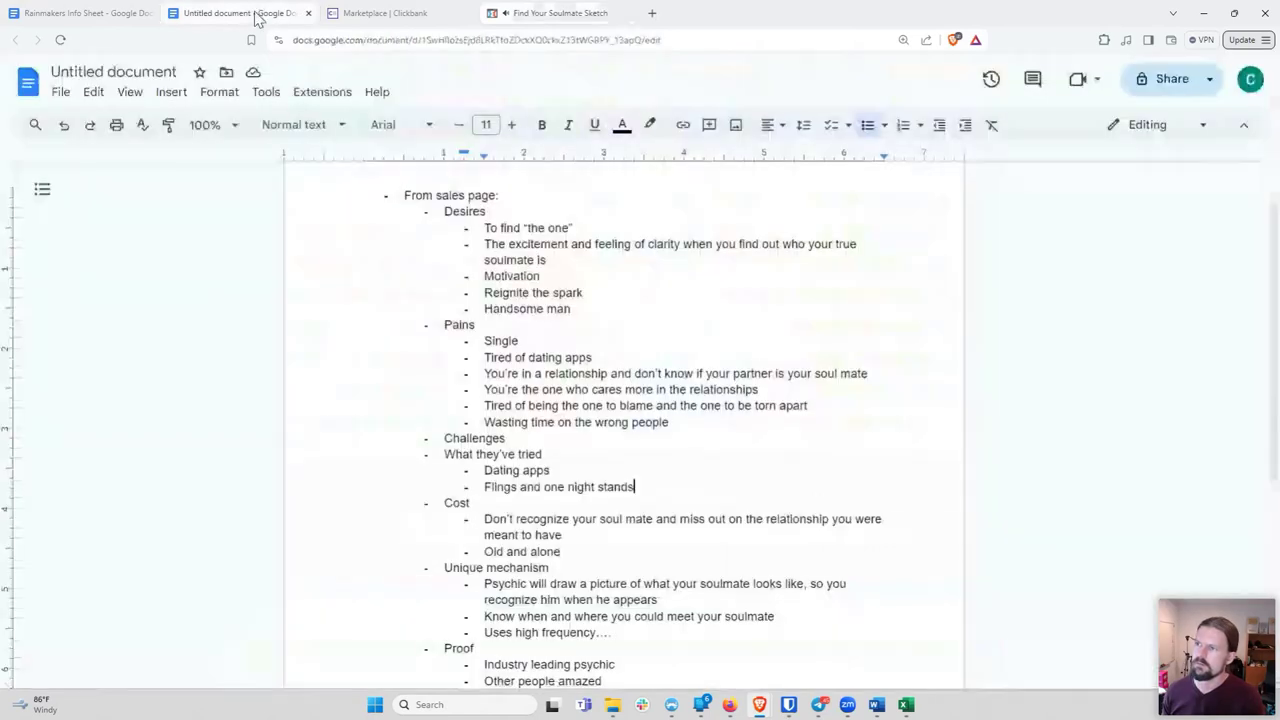
click(604, 311)
key(Return)
text(Relationship that will put all your pa)
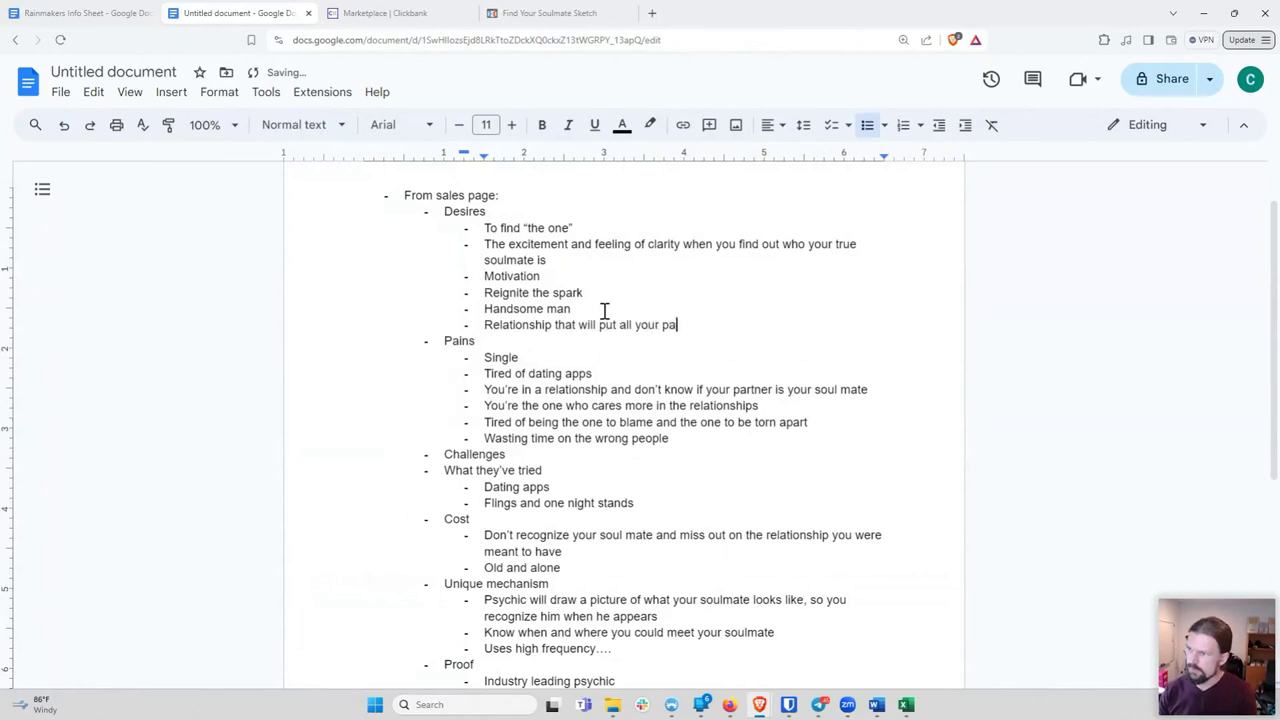
text(st experiences to )
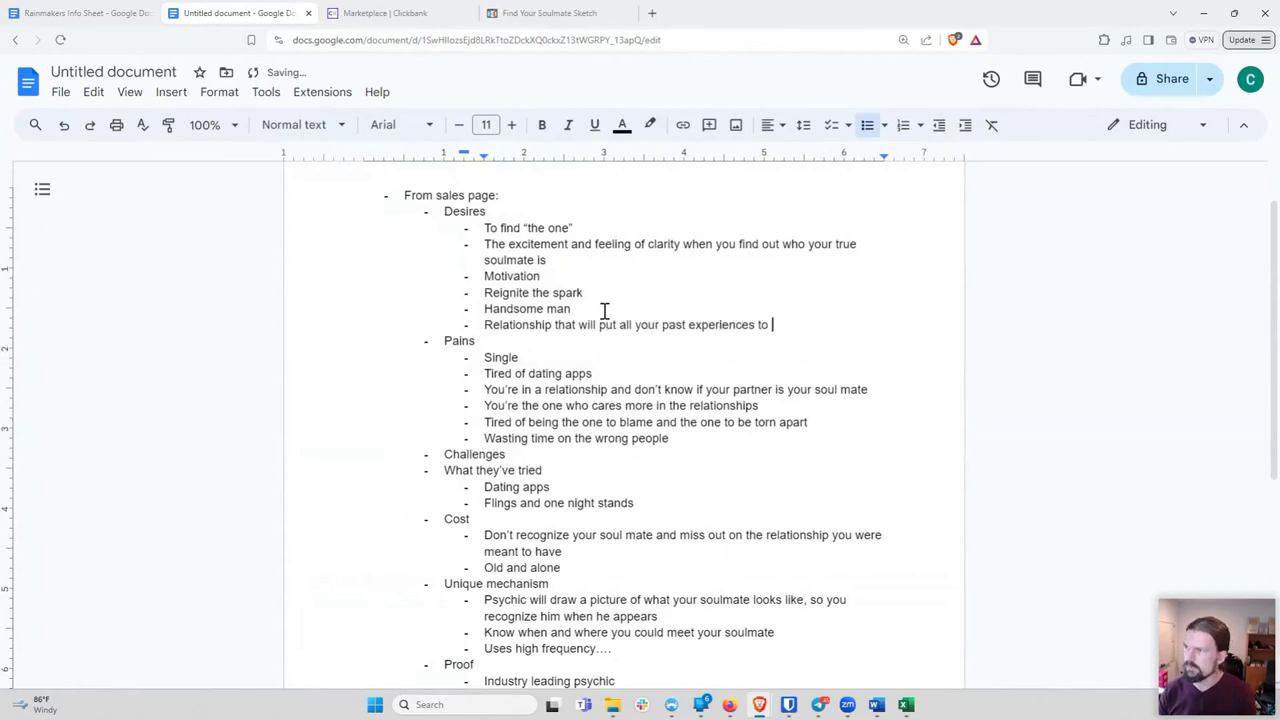
text(shame)
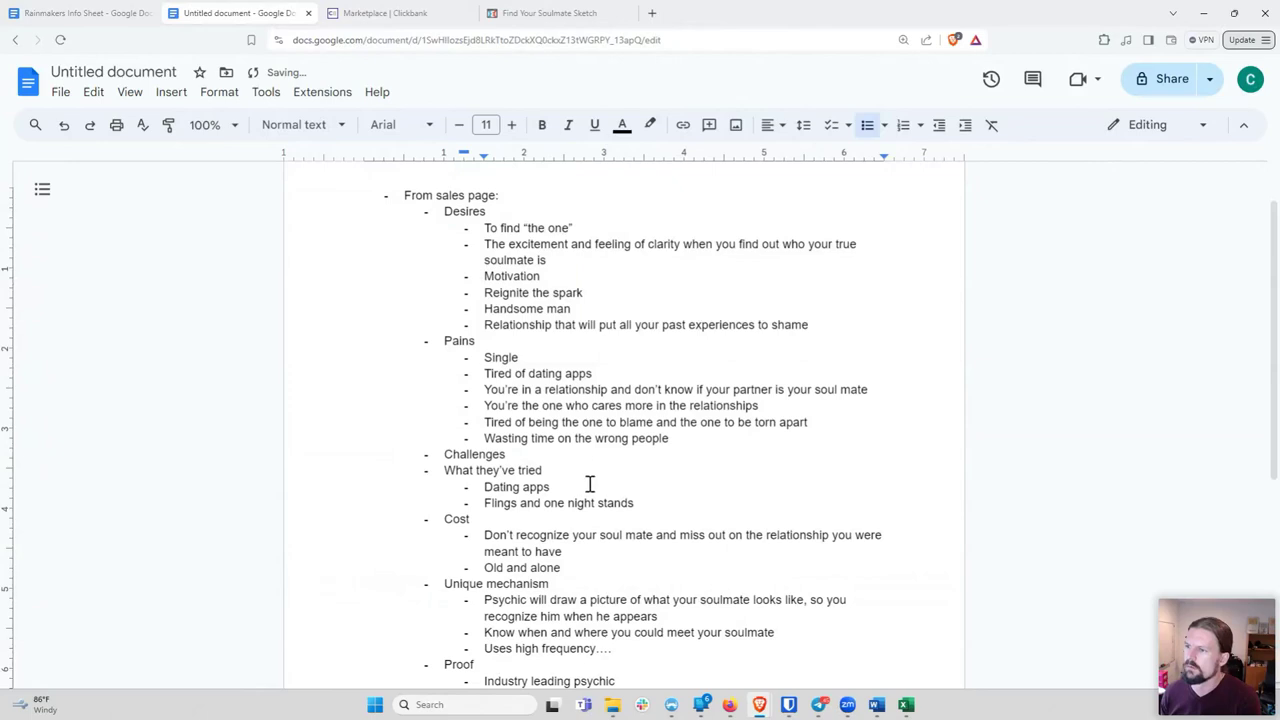
click(517, 452)
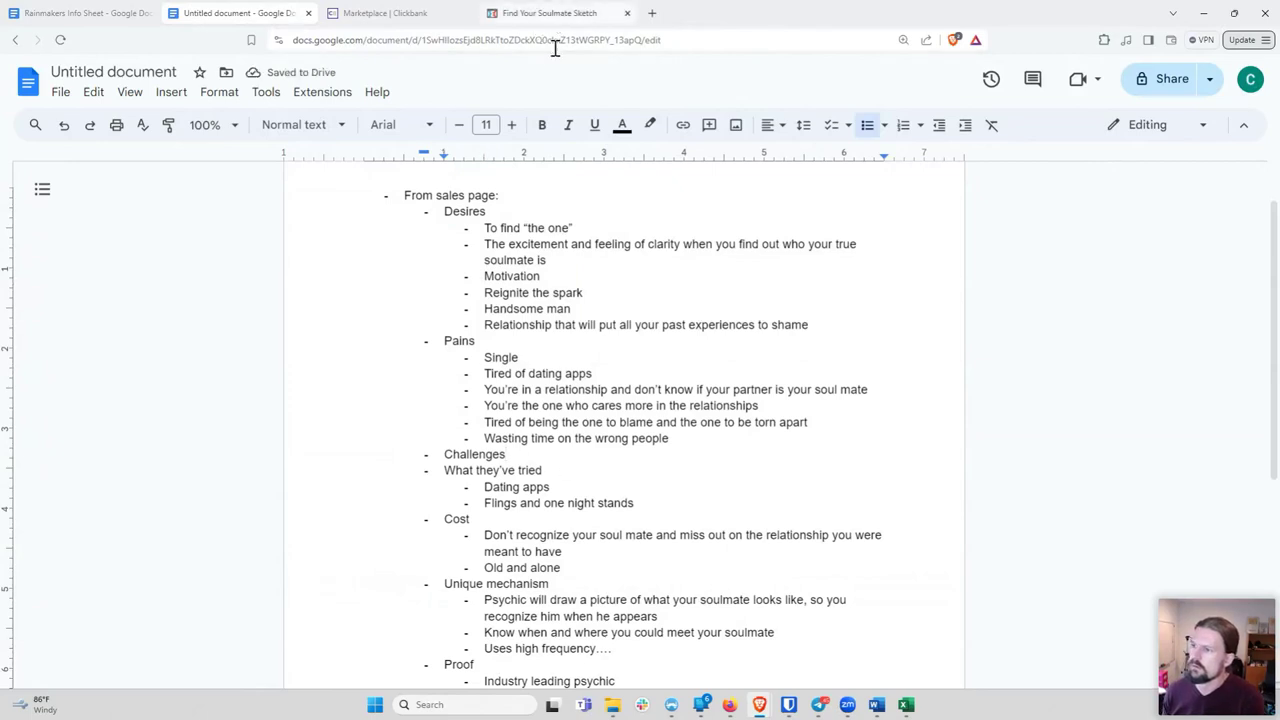
scroll(584, 426, down, 3)
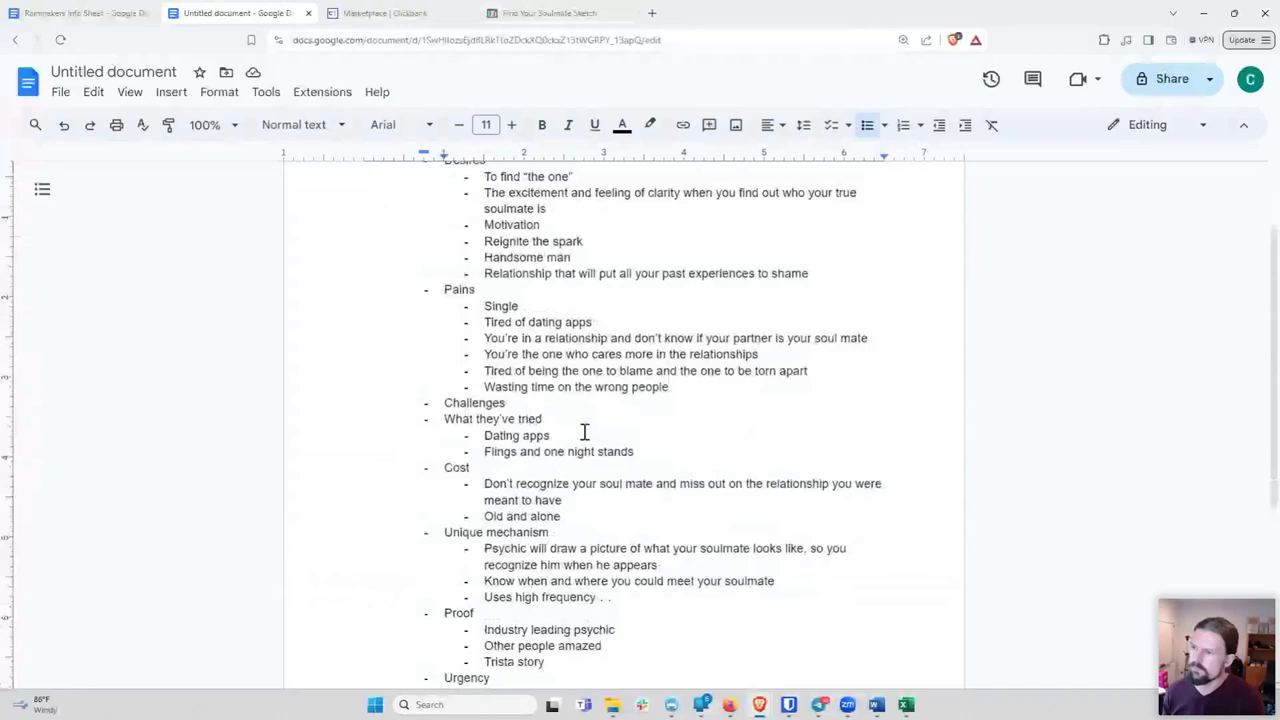
Create an indented line under Challenges reading 'You can't recognize the right person'
scroll(584, 432, up, 2)
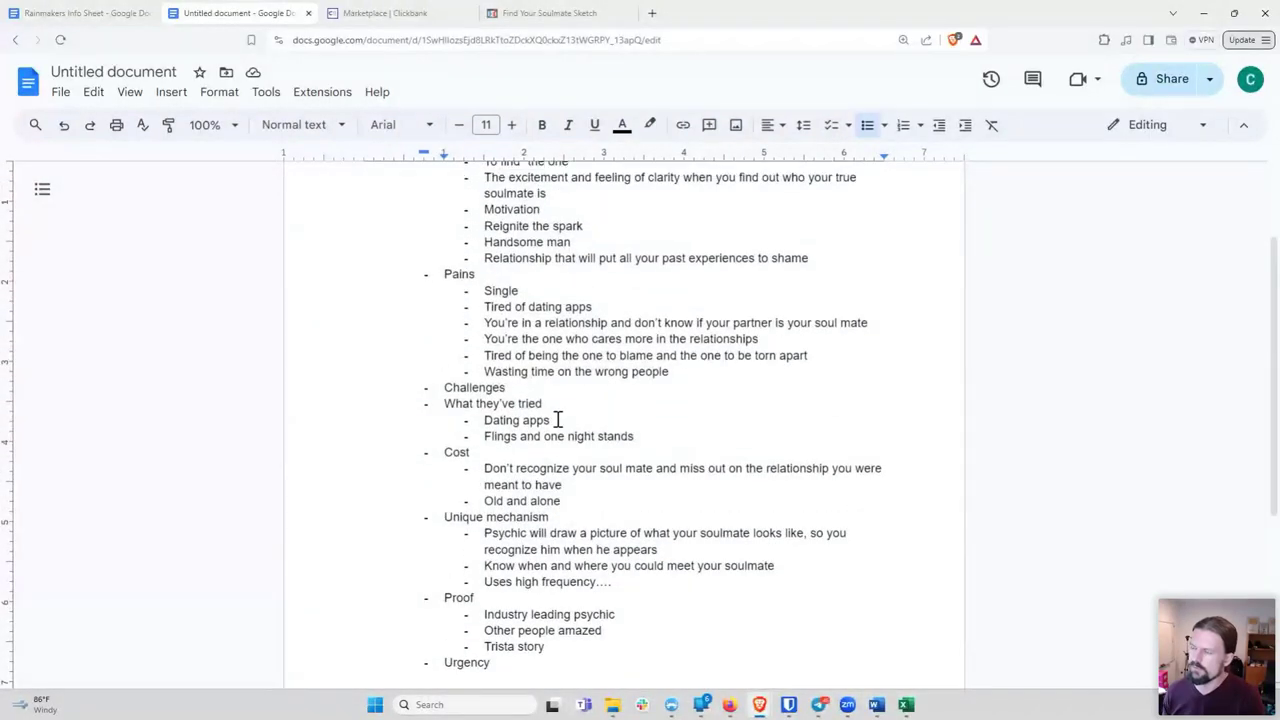
key(Return)
key(Tab)
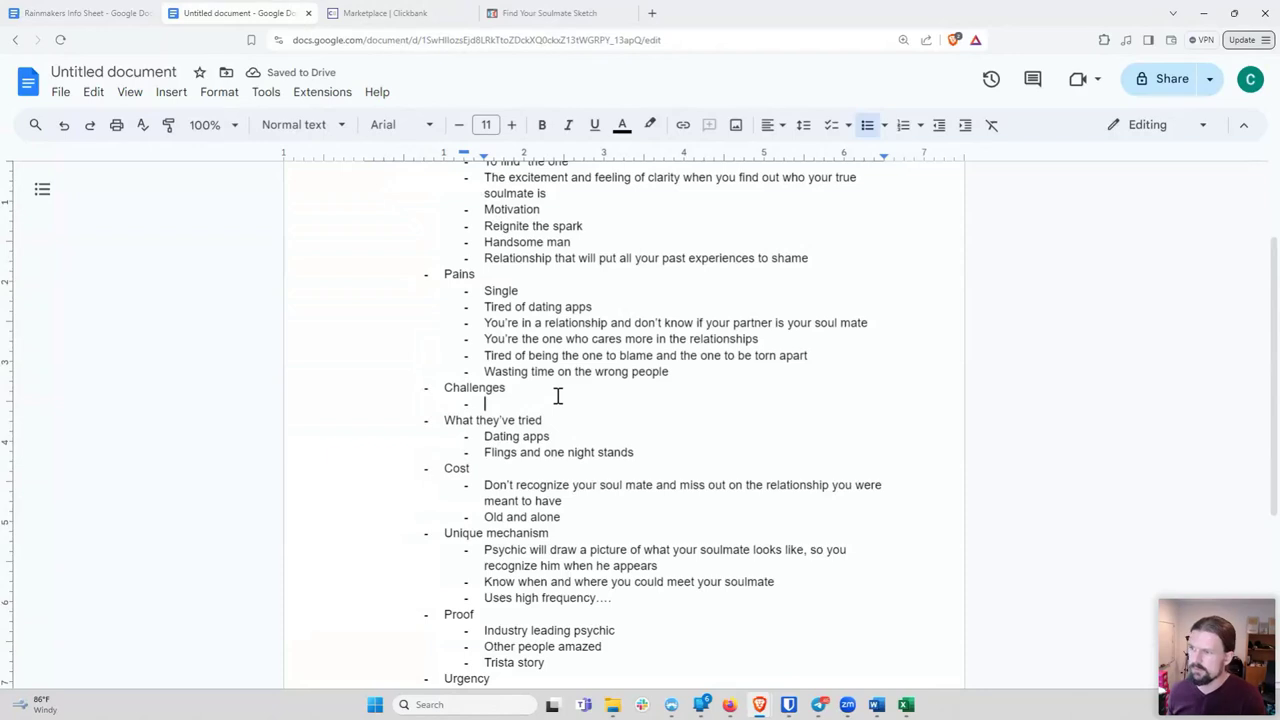
scroll(563, 397, up, 1)
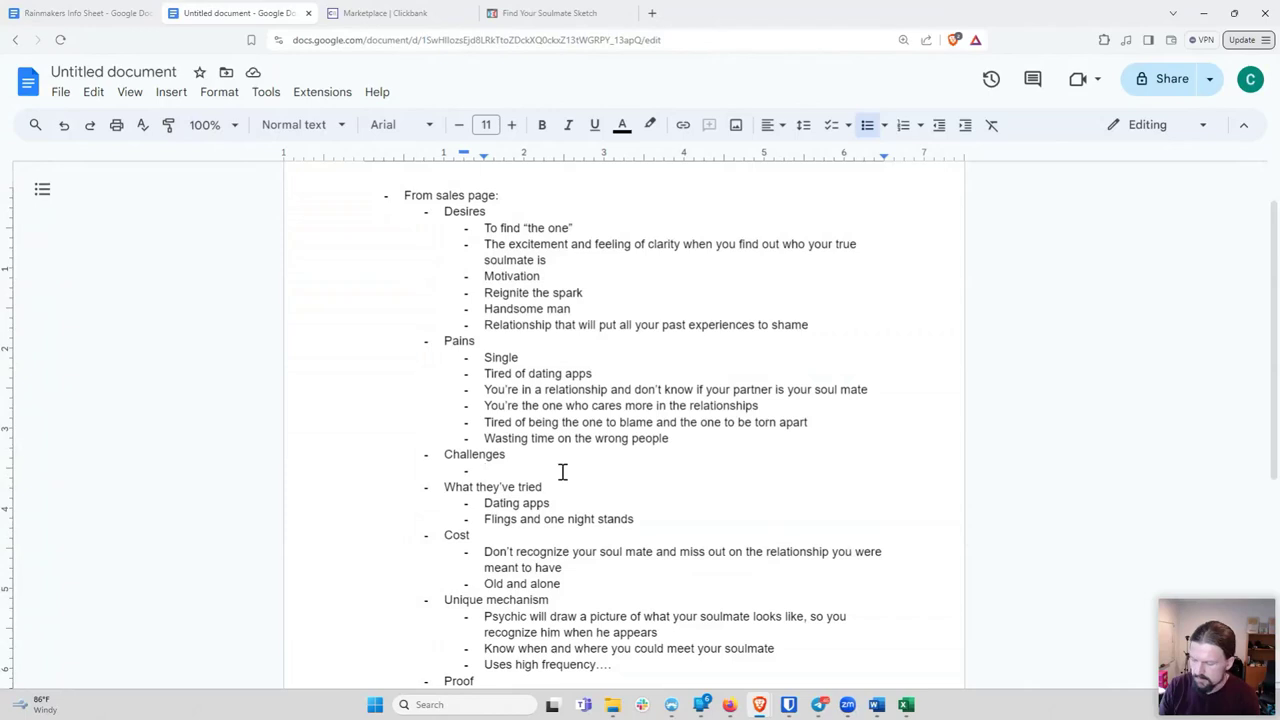
text(You can't re)
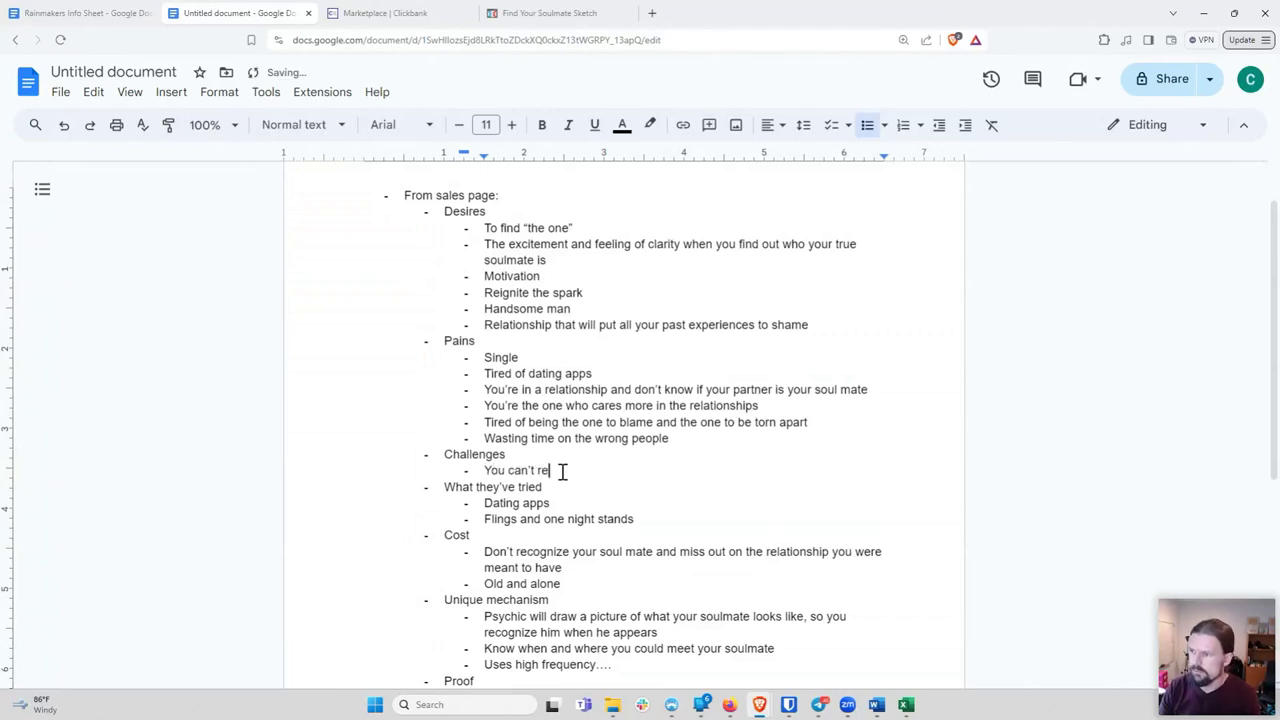
text(cognize the right)
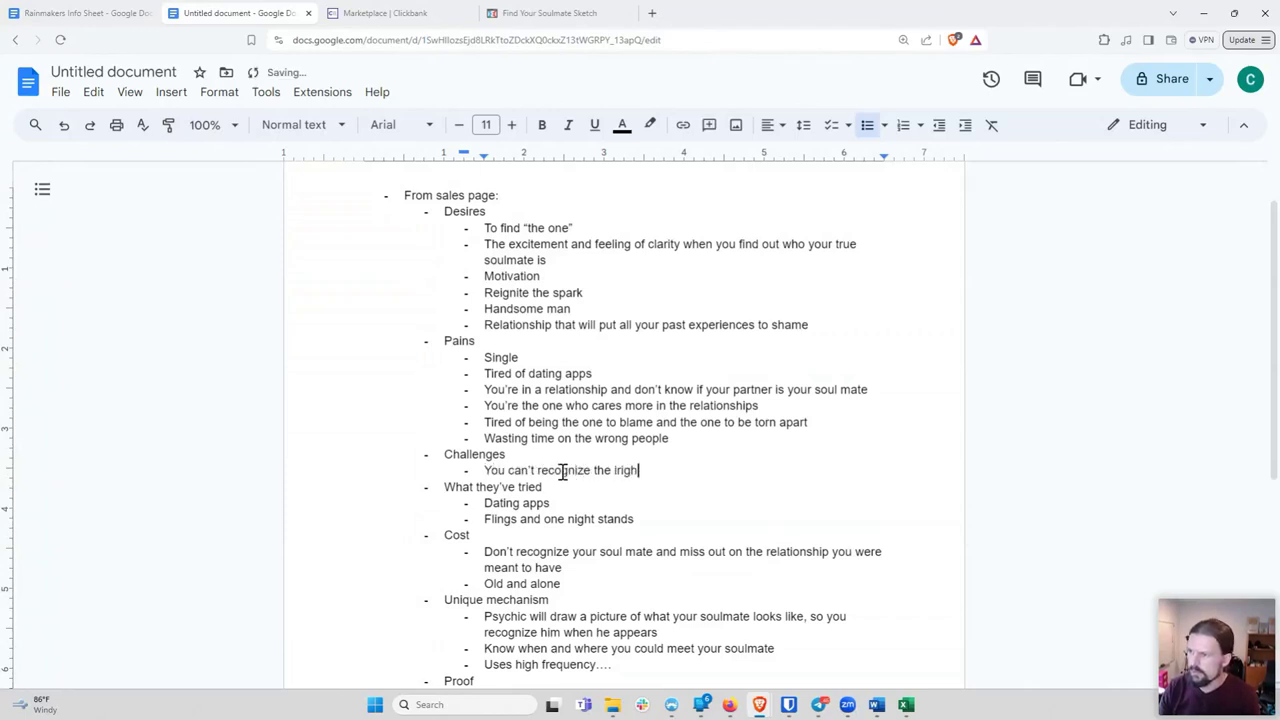
key(BackSpace)
key(BackSpace)
key(BackSpace)
text(right person)
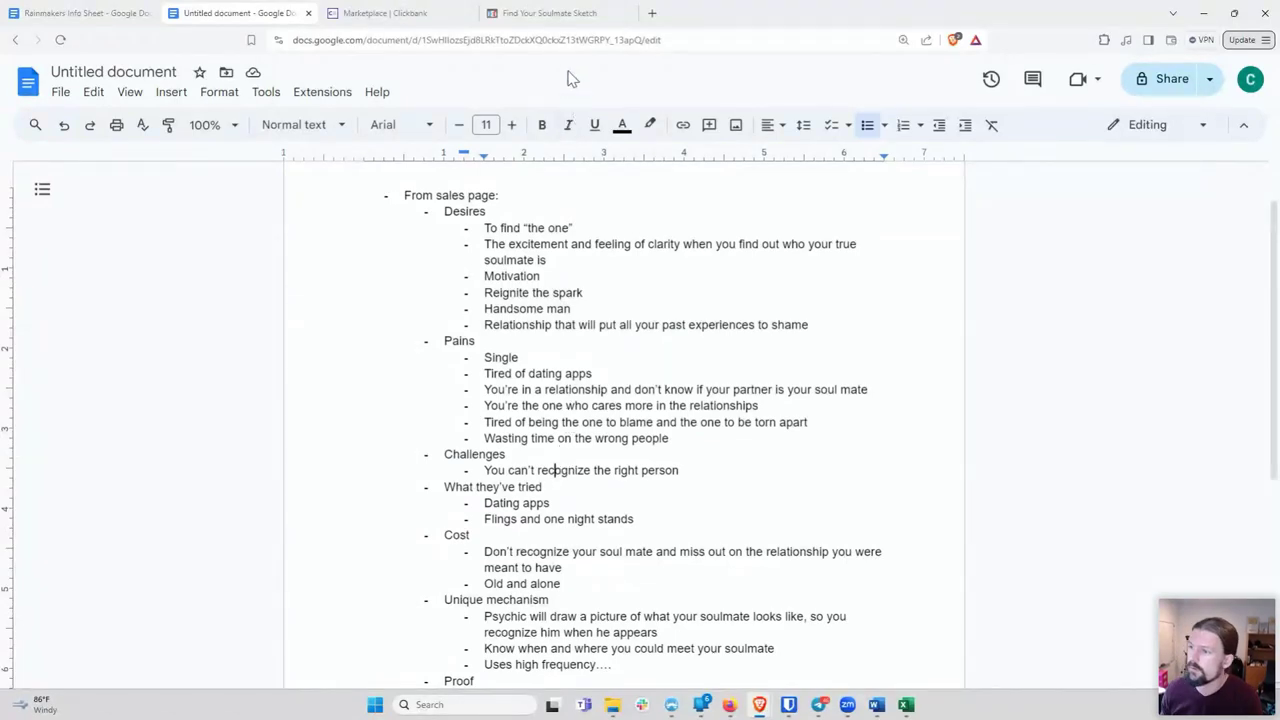
Play the Soulmate Sketch promo video and scroll the page down to the As Seen On section
click(549, 18)
click(566, 362)
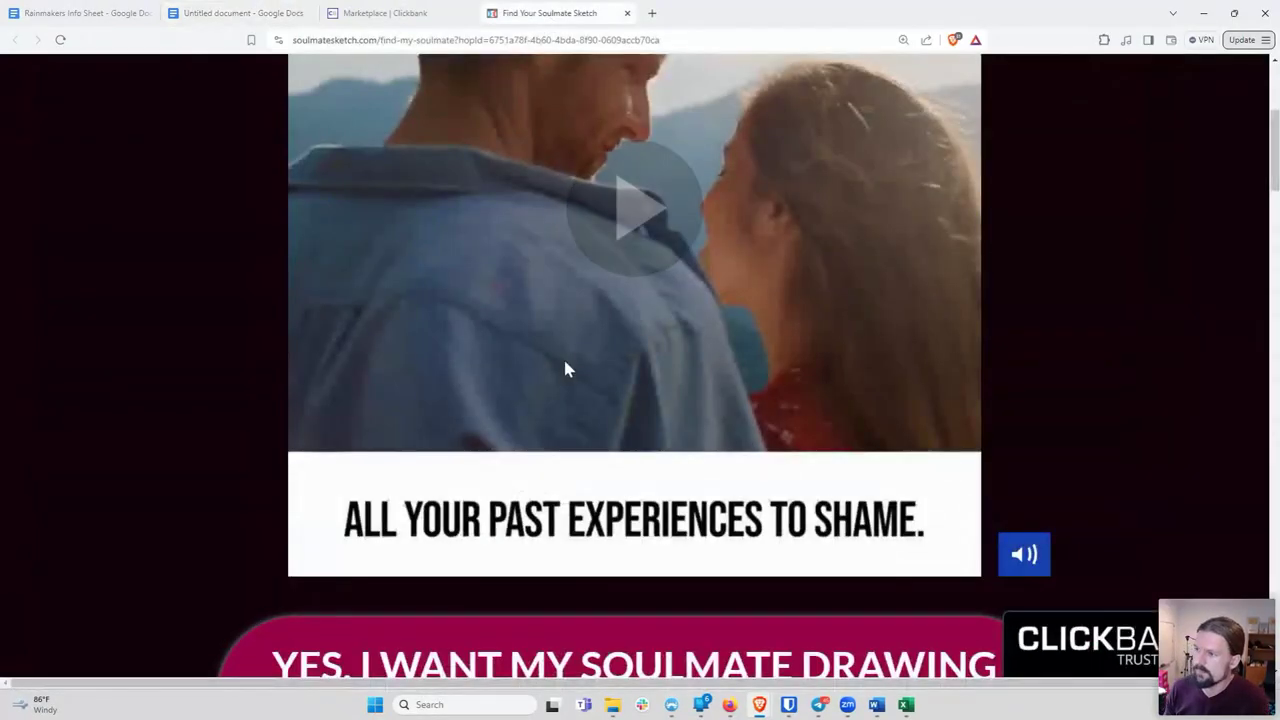
scroll(579, 308, up, 1)
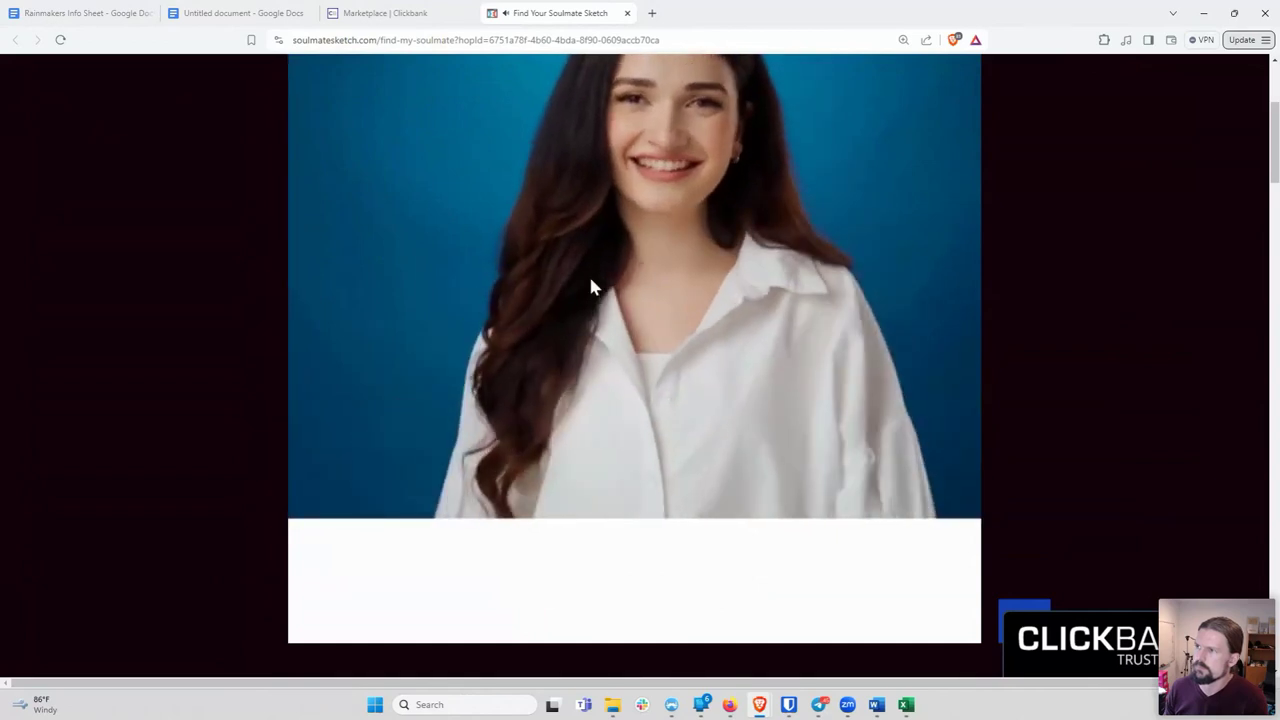
scroll(592, 288, down, 3)
scroll(592, 289, down, 3)
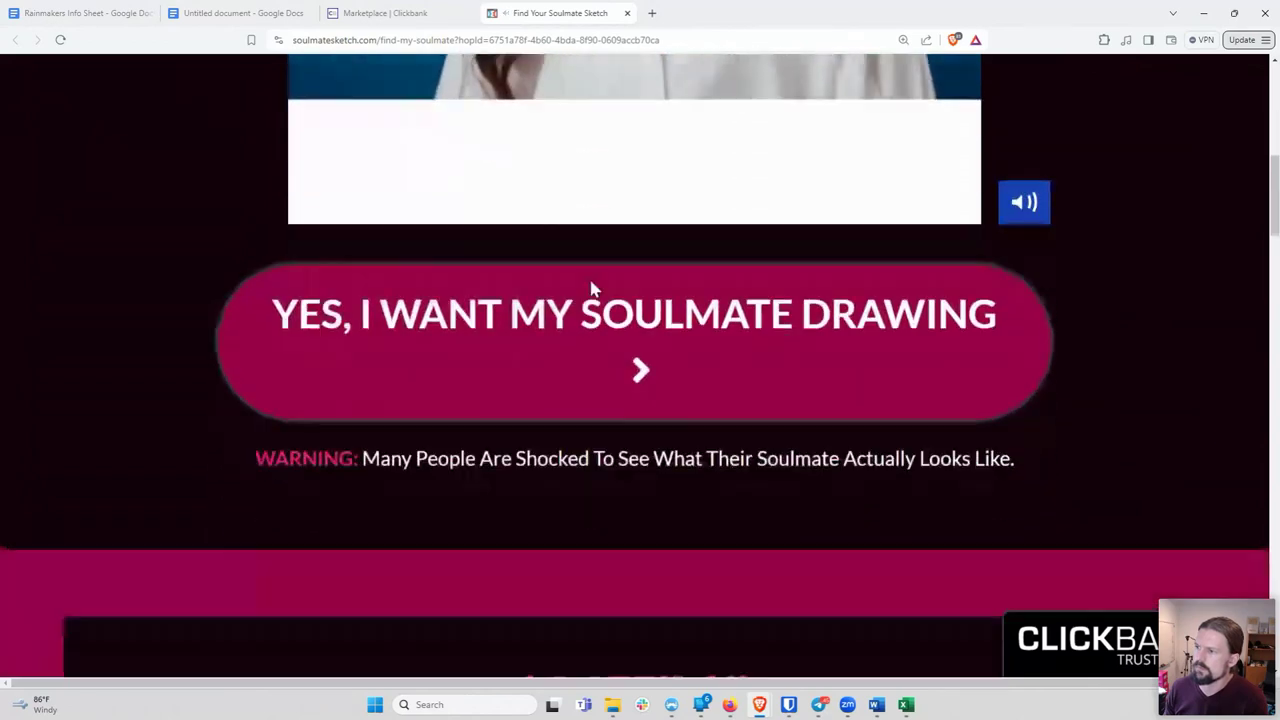
scroll(591, 290, up, 5)
scroll(591, 291, up, 3)
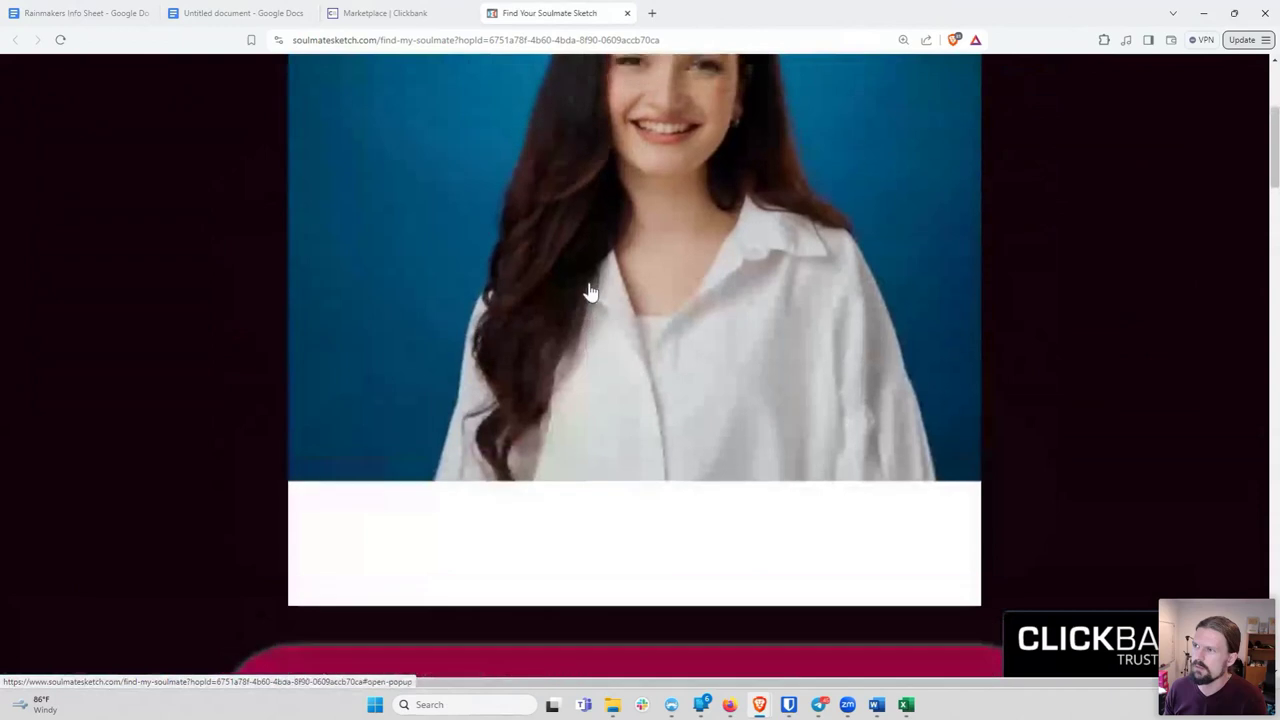
scroll(591, 291, up, 1)
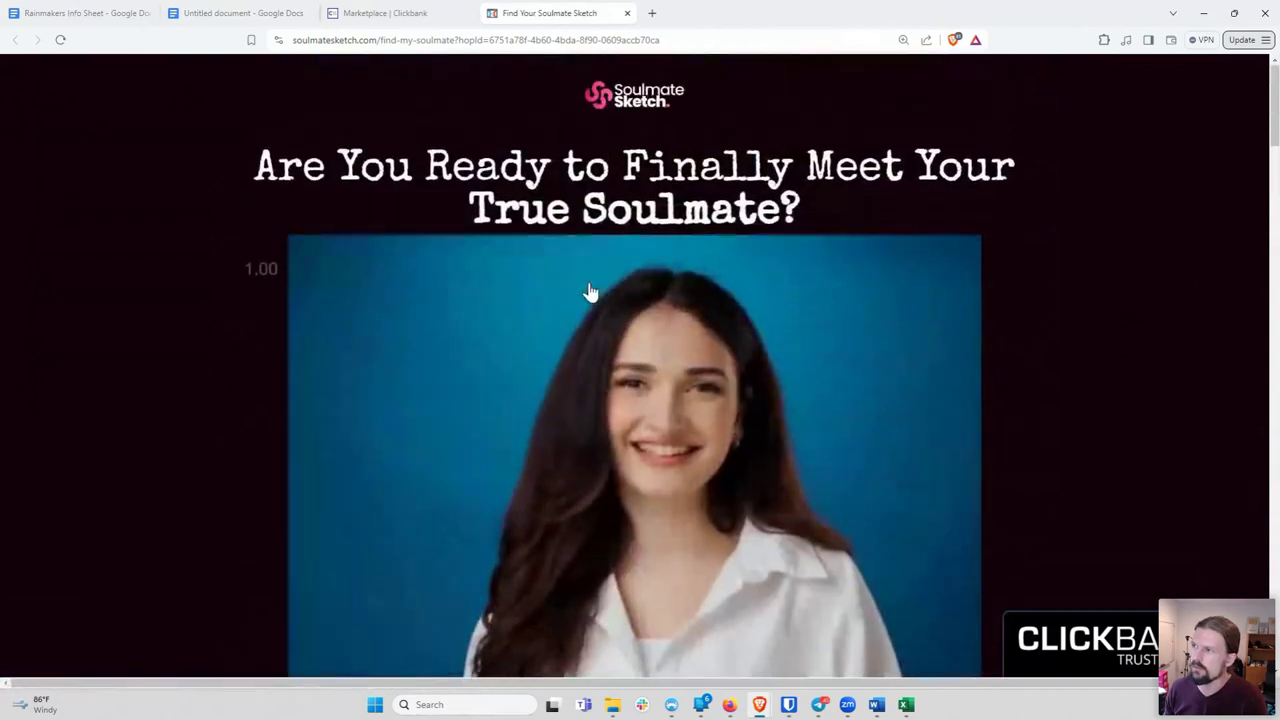
scroll(590, 291, down, 6)
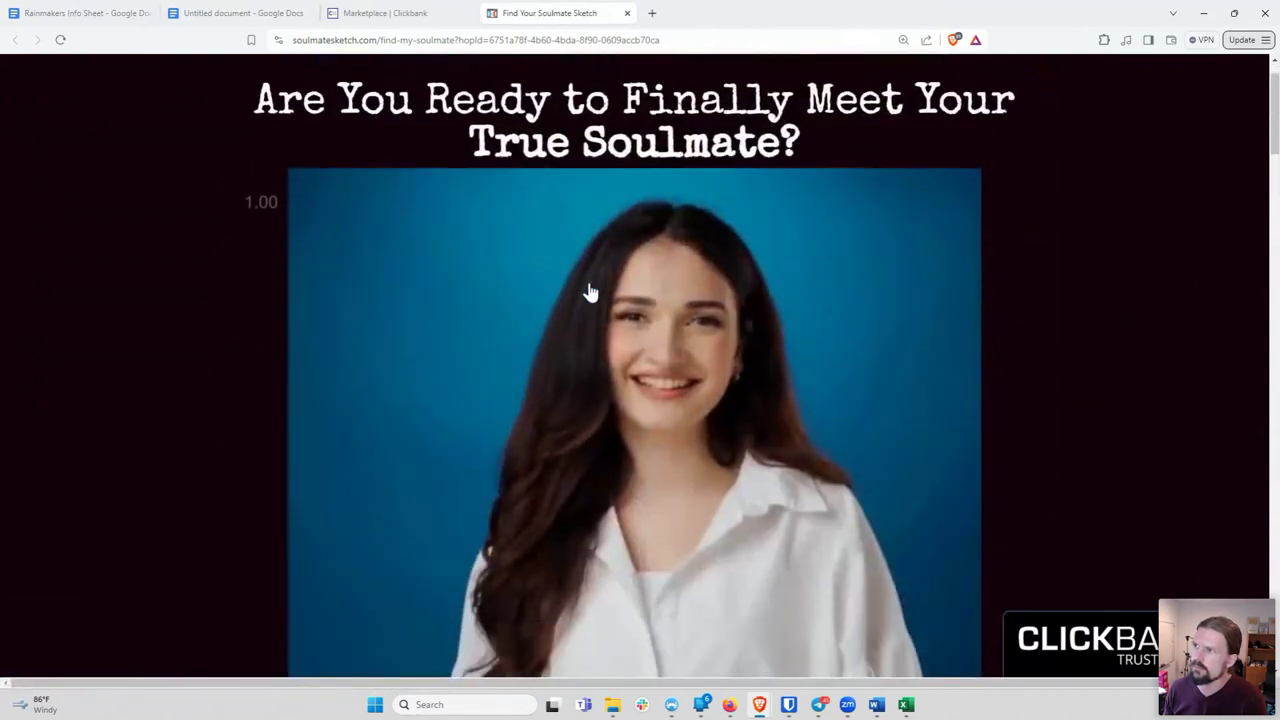
scroll(590, 291, down, 7)
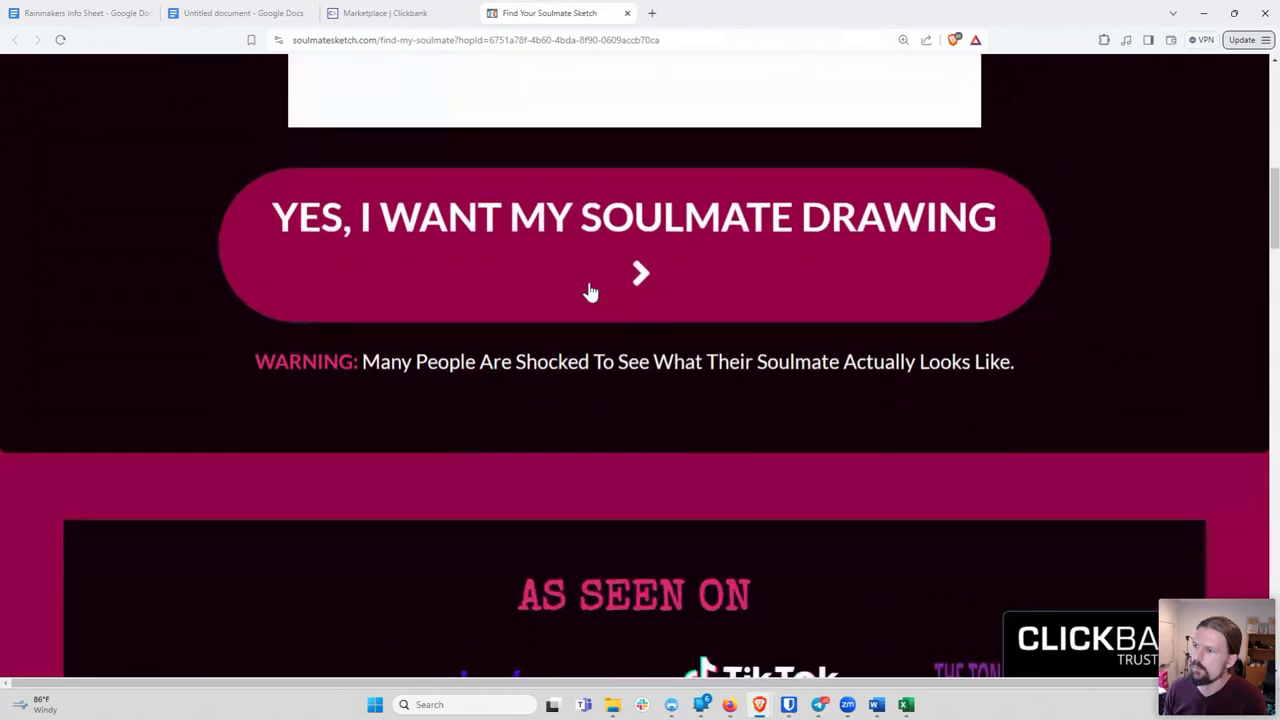
scroll(590, 289, up, 3)
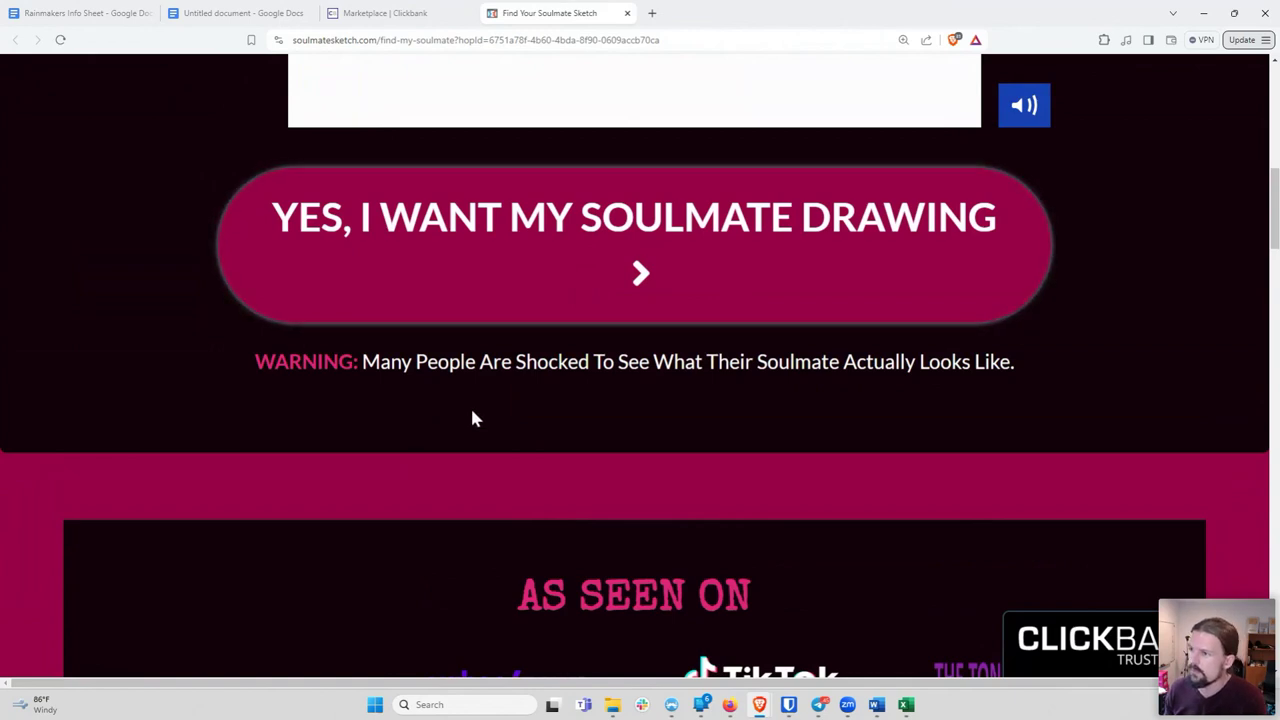
scroll(467, 418, down, 7)
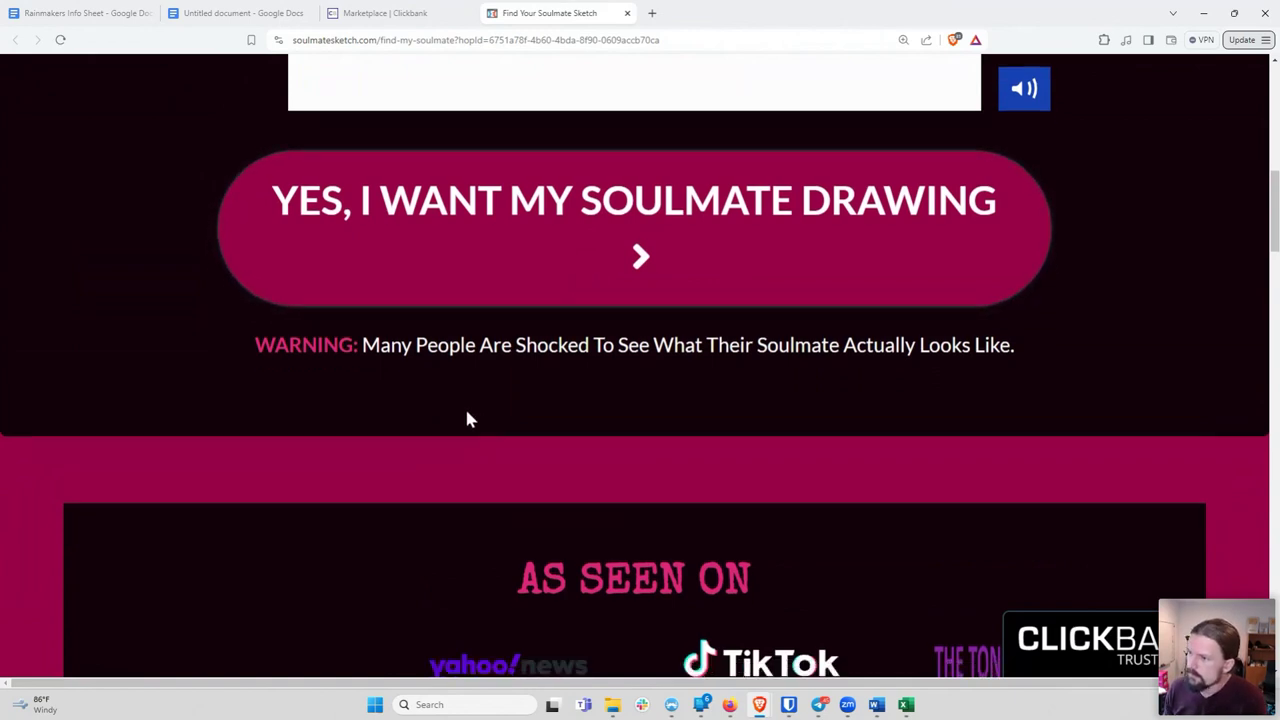
scroll(466, 412, up, 3)
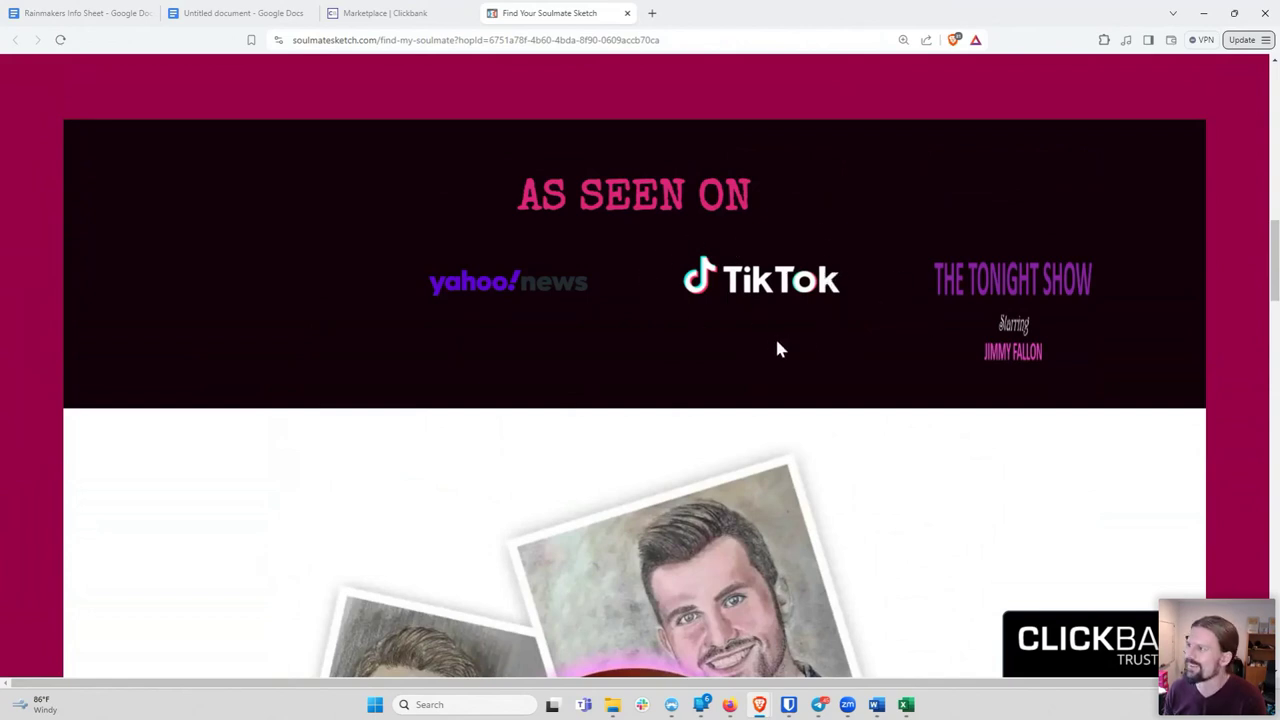
Scroll through the sales page and highlight its claim about being featured on TV
scroll(777, 346, down, 3)
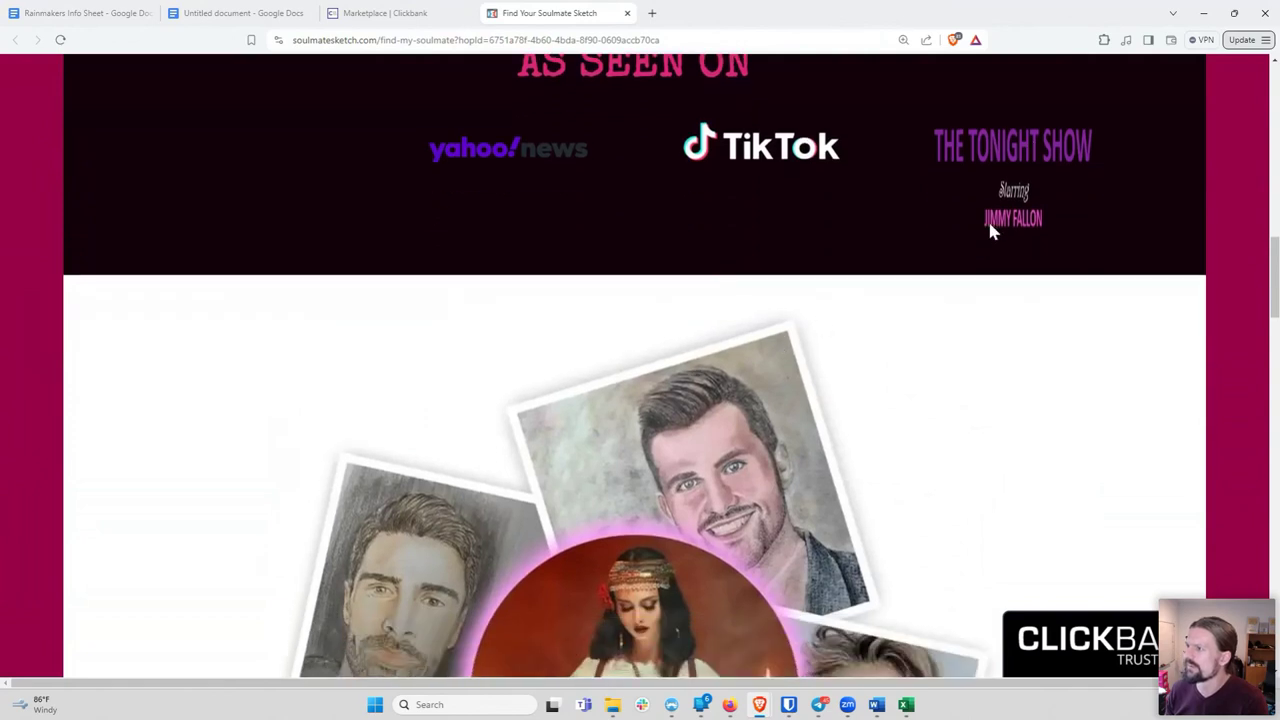
scroll(832, 297, up, 3)
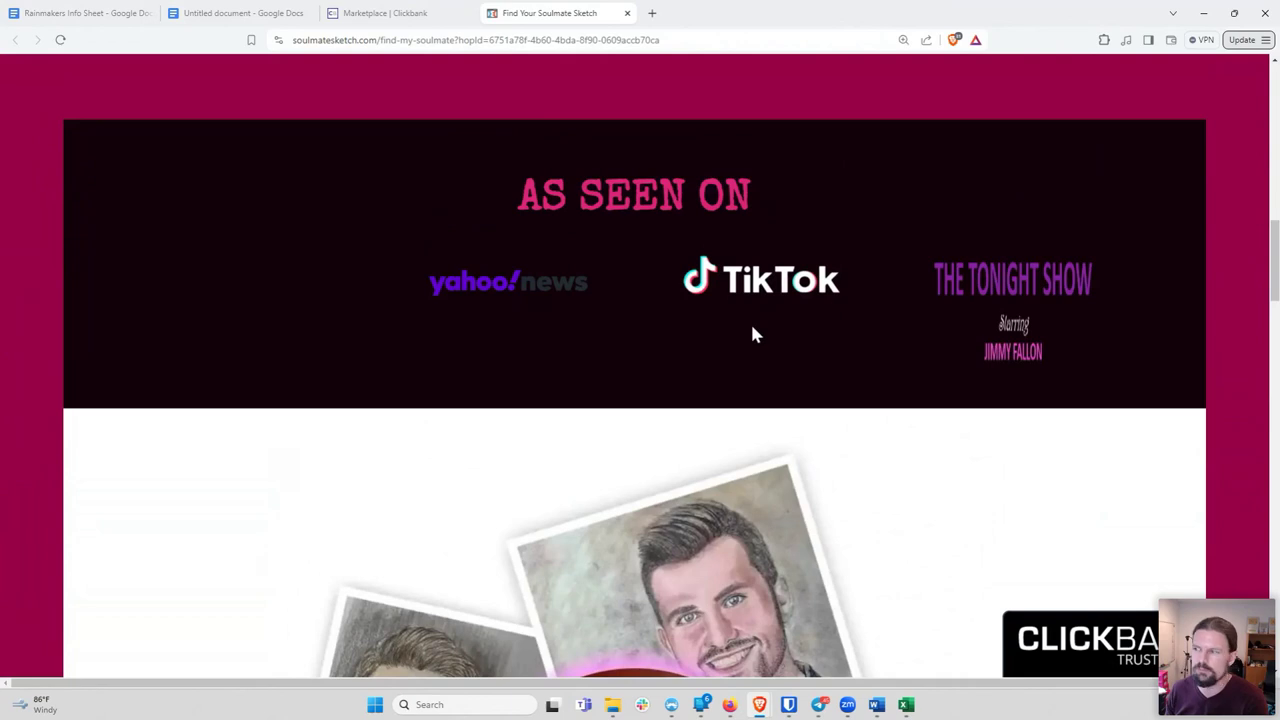
scroll(755, 335, down, 10)
scroll(755, 335, down, 6)
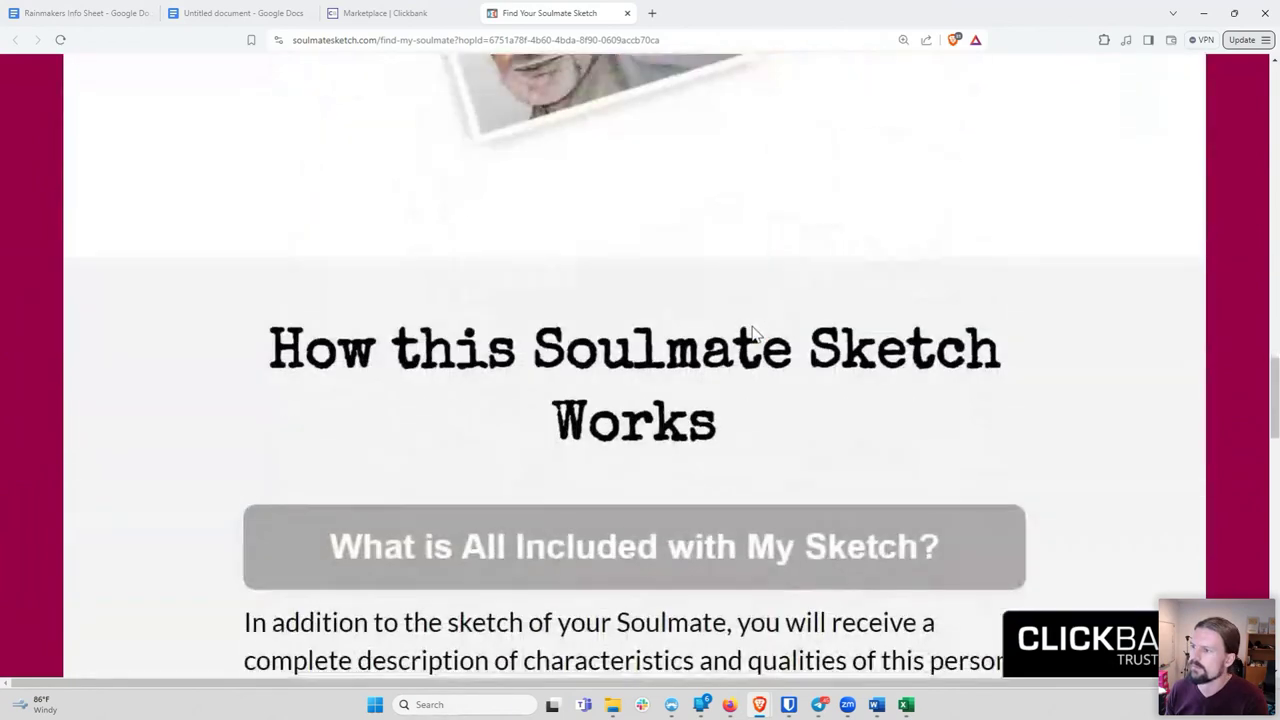
scroll(448, 296, down, 3)
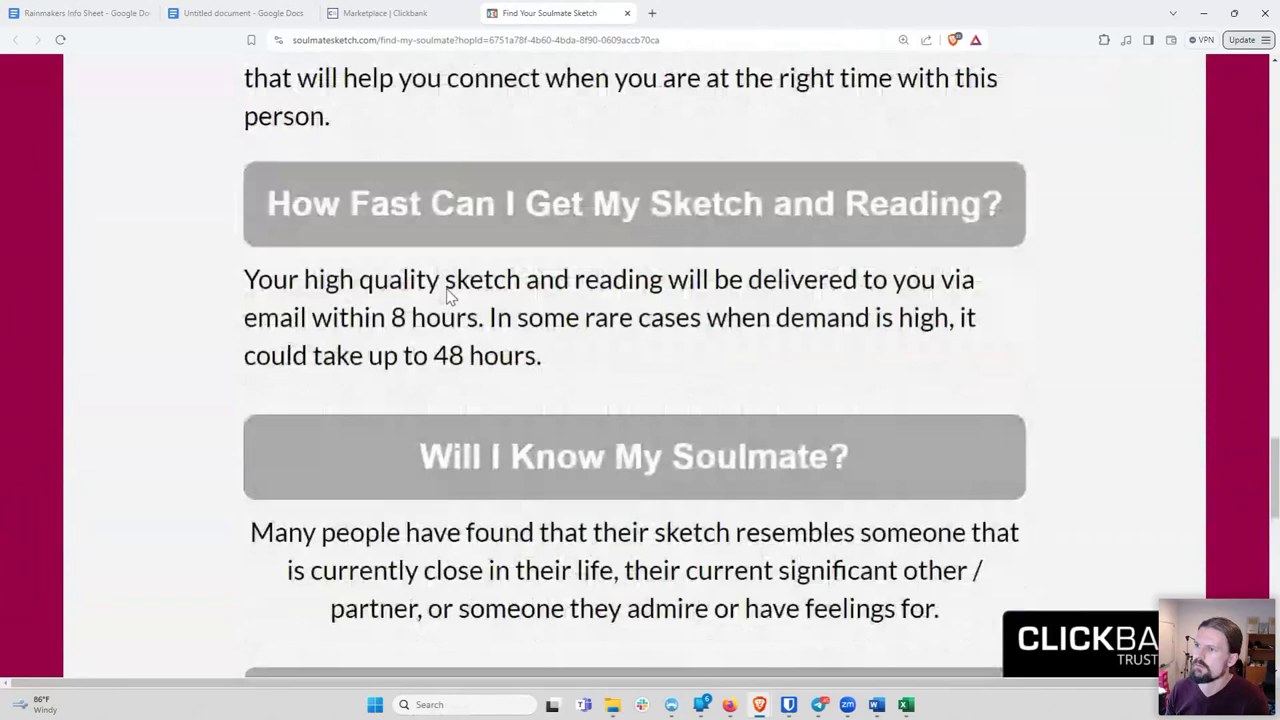
scroll(446, 288, down, 2)
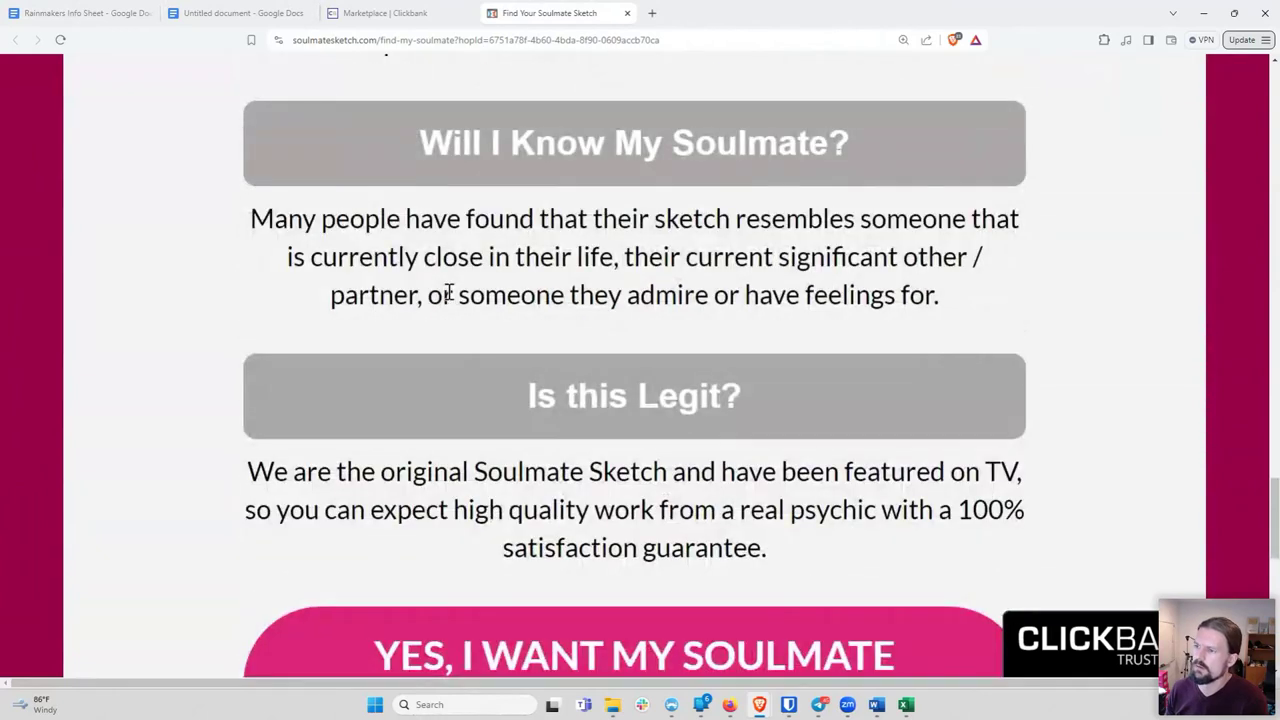
scroll(448, 296, down, 3)
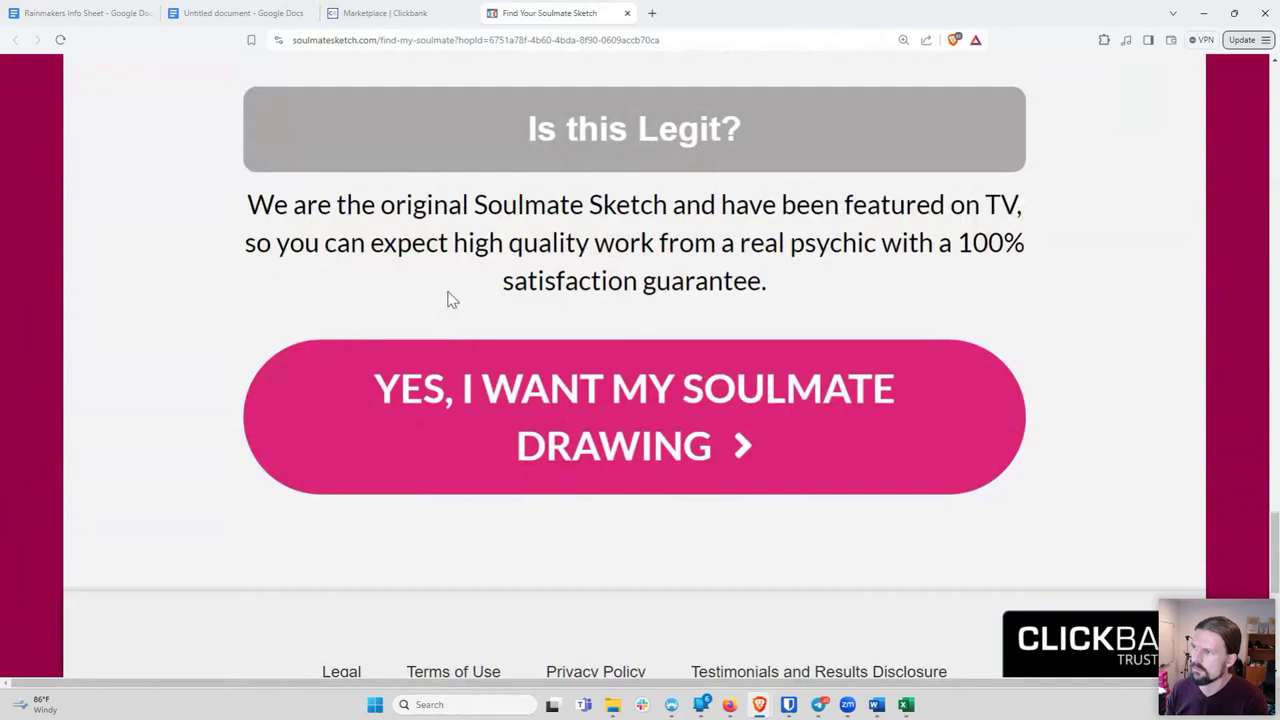
scroll(448, 298, down, 1)
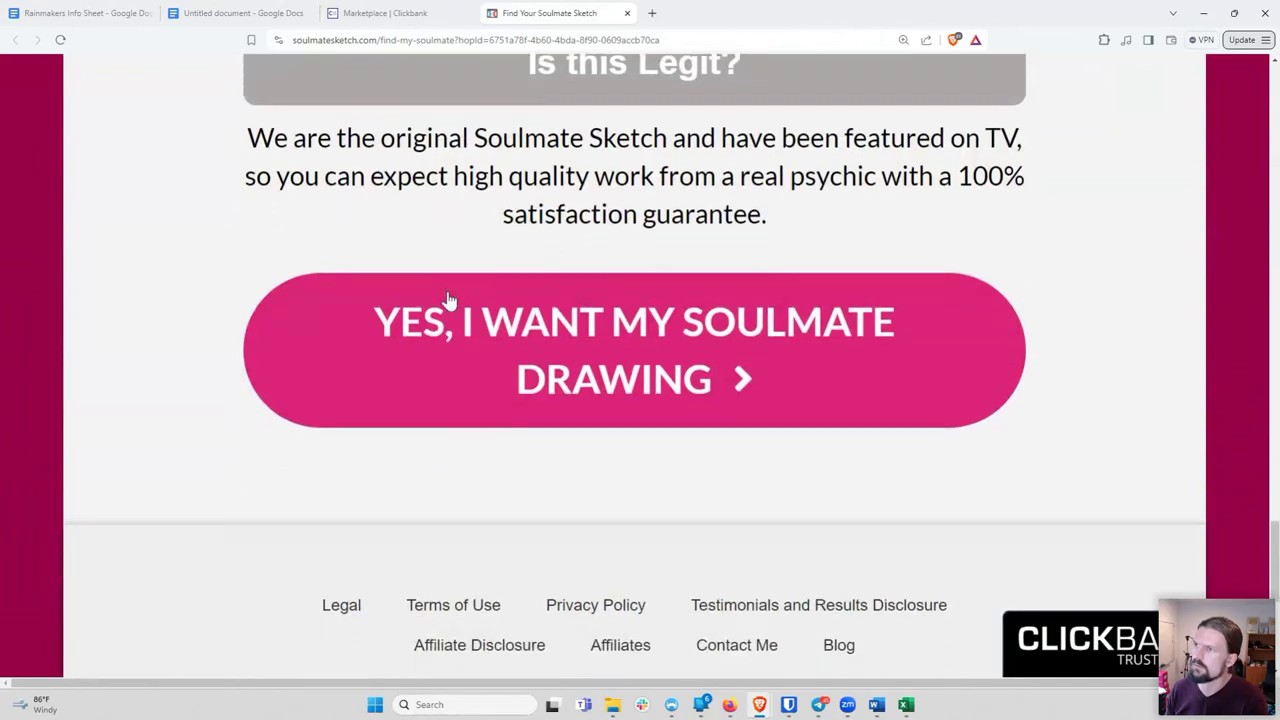
scroll(448, 298, up, 1)
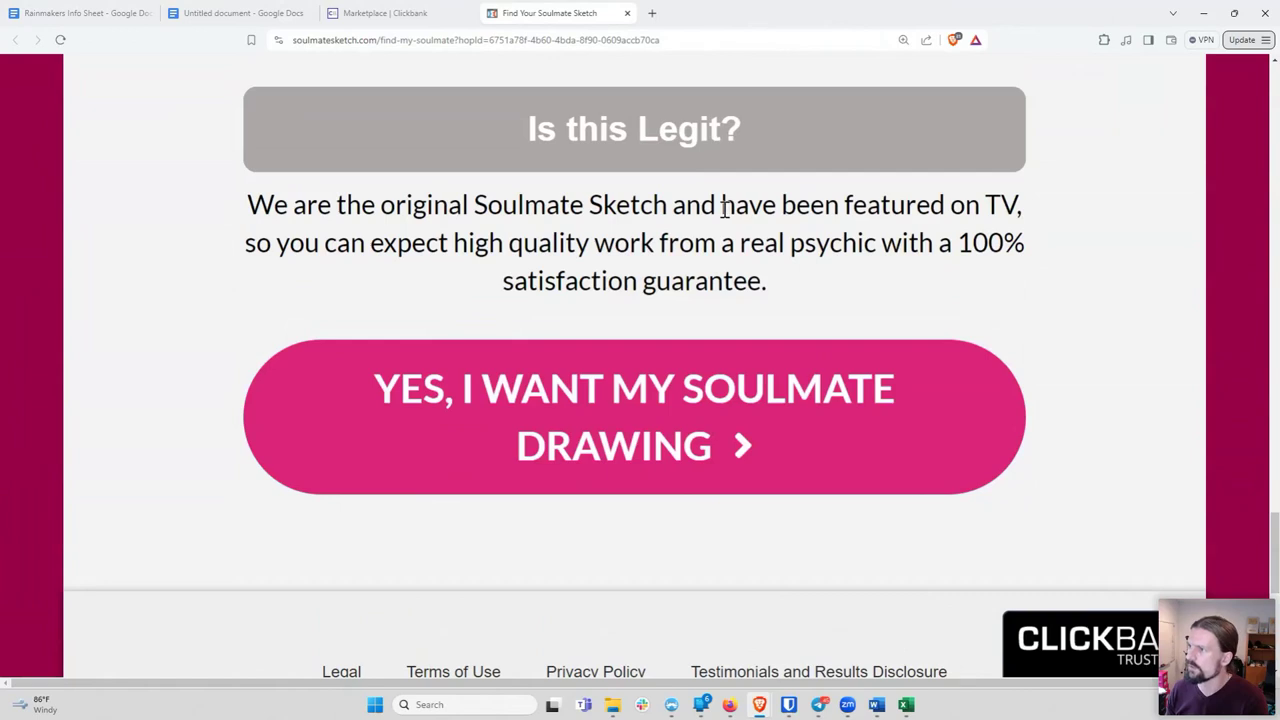
drag(724, 207, 1020, 208)
click(980, 213)
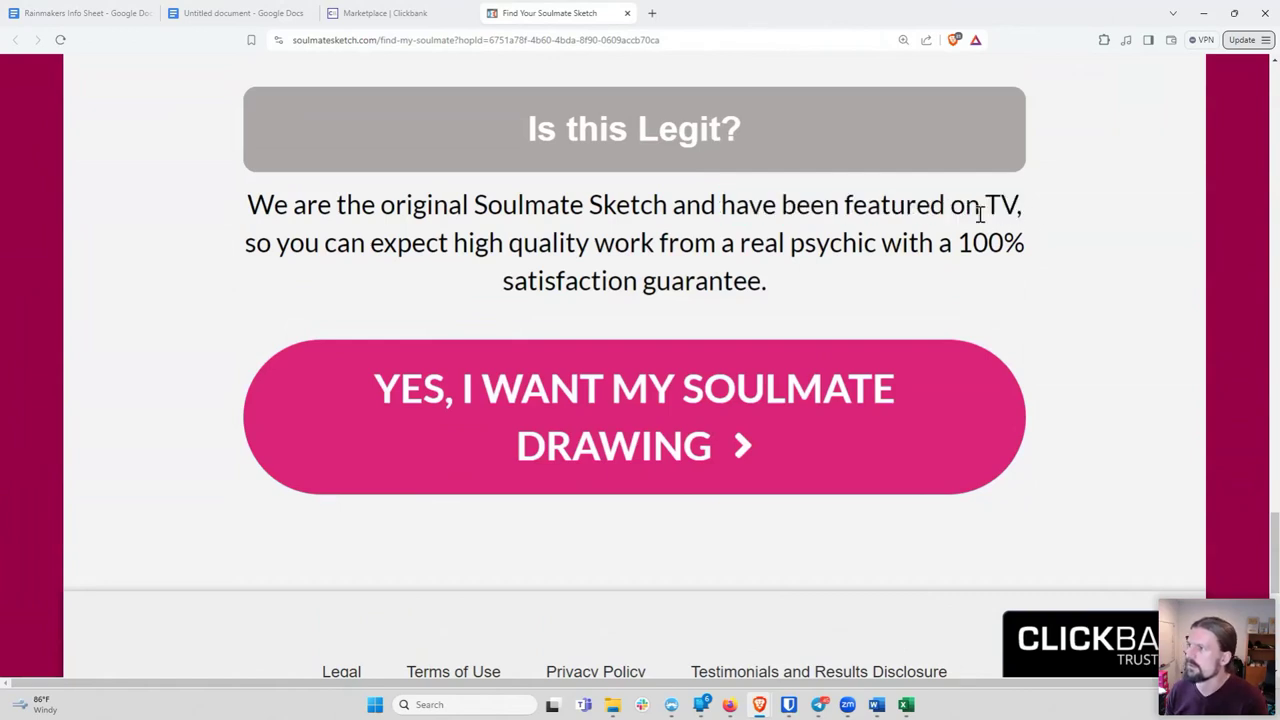
Read through the footer disclaimers, then return to the Untitled document outline
scroll(926, 256, down, 1)
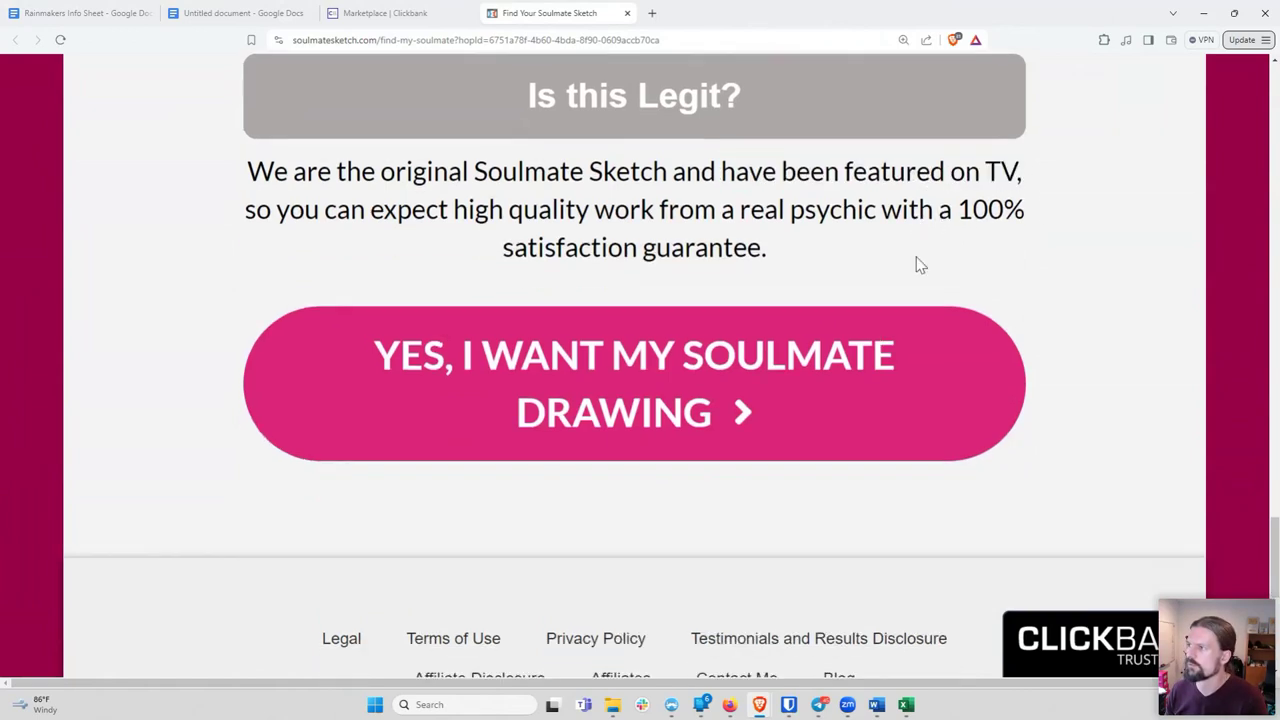
scroll(912, 268, down, 1)
scroll(912, 268, down, 2)
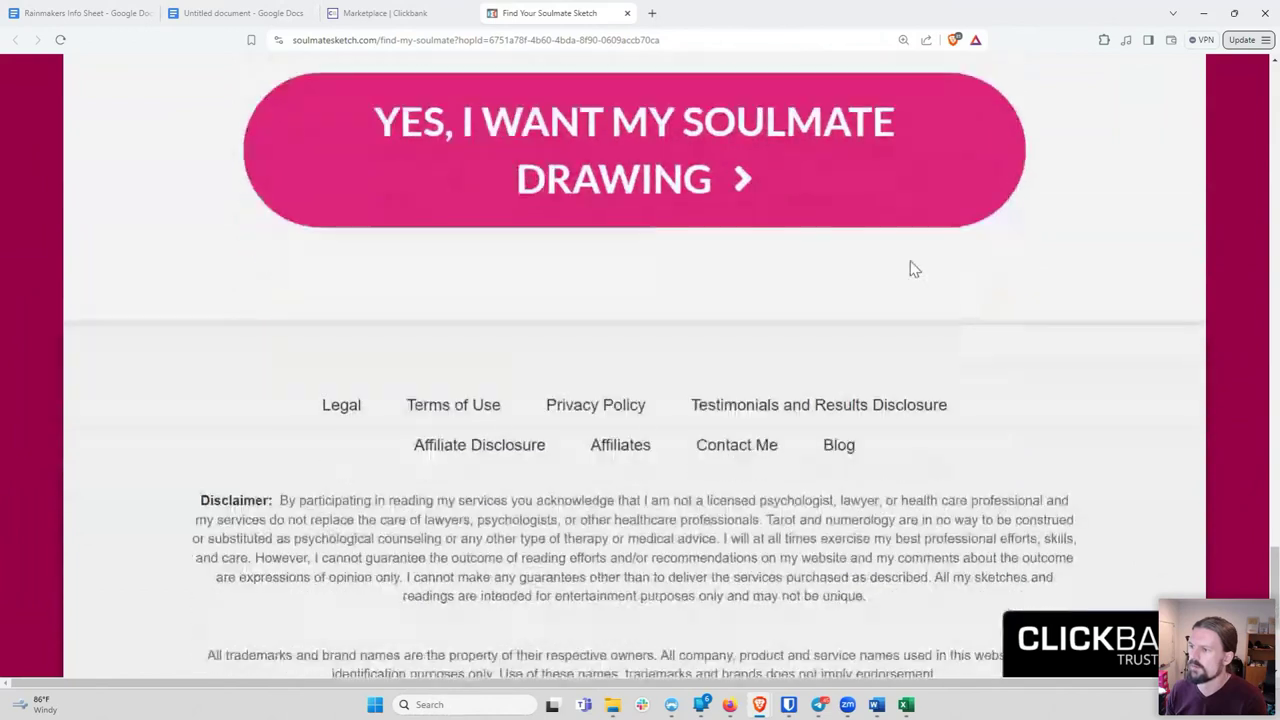
scroll(877, 264, down, 3)
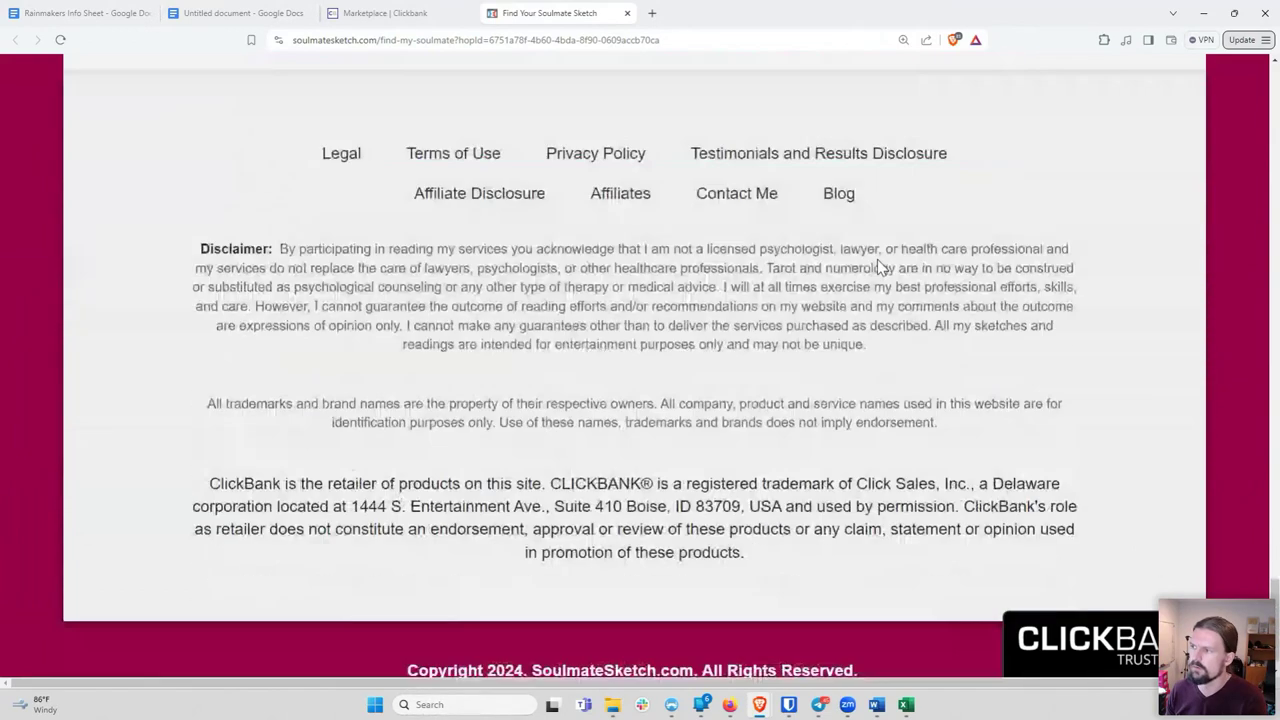
scroll(879, 266, up, 8)
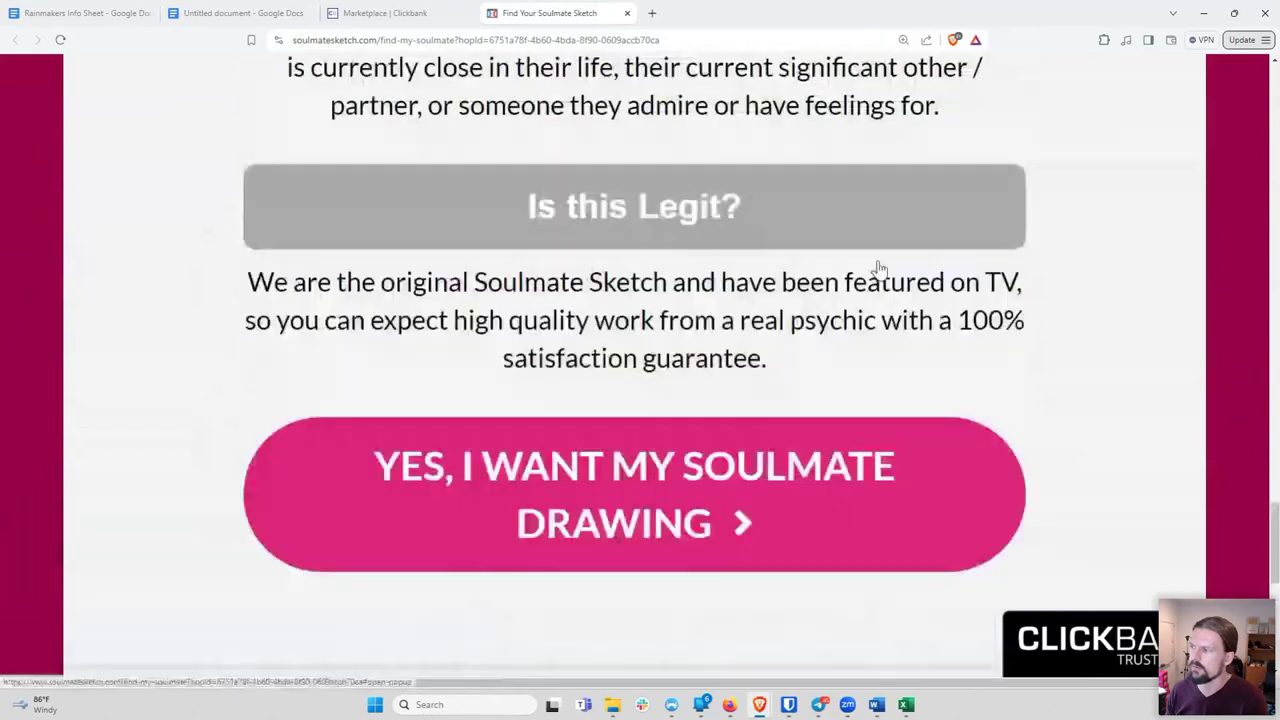
scroll(862, 255, up, 5)
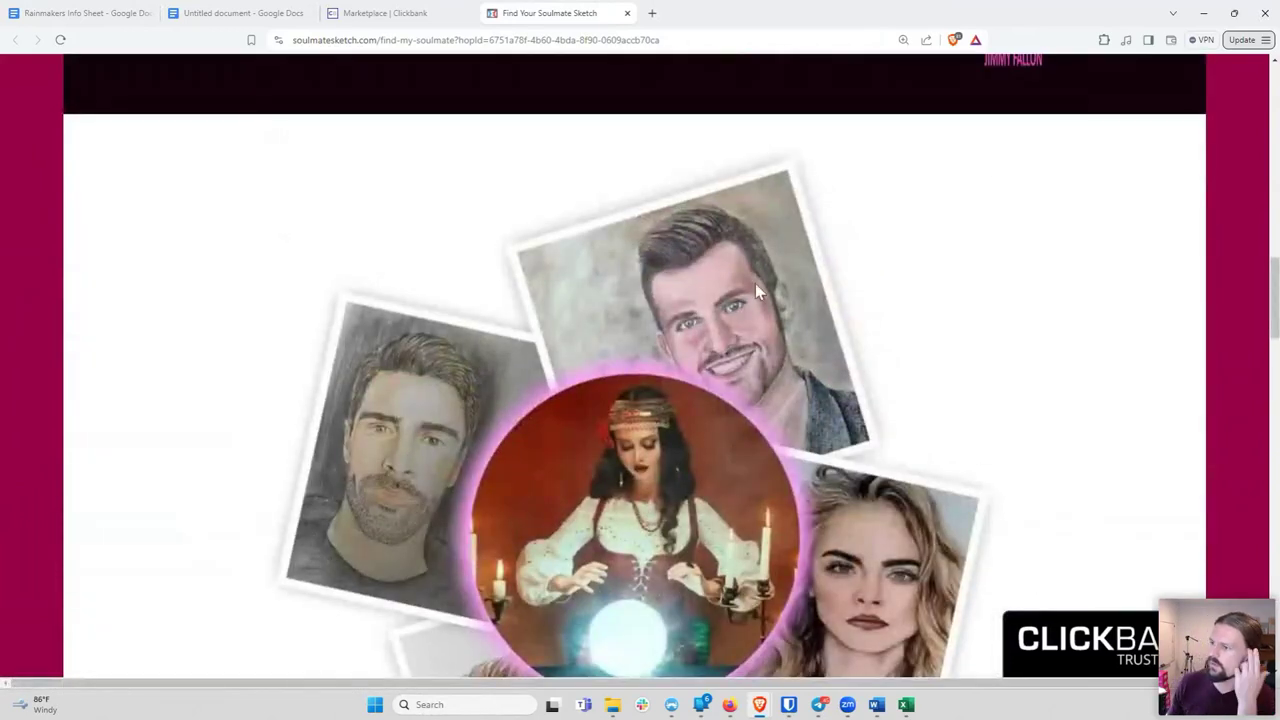
scroll(578, 420, up, 10)
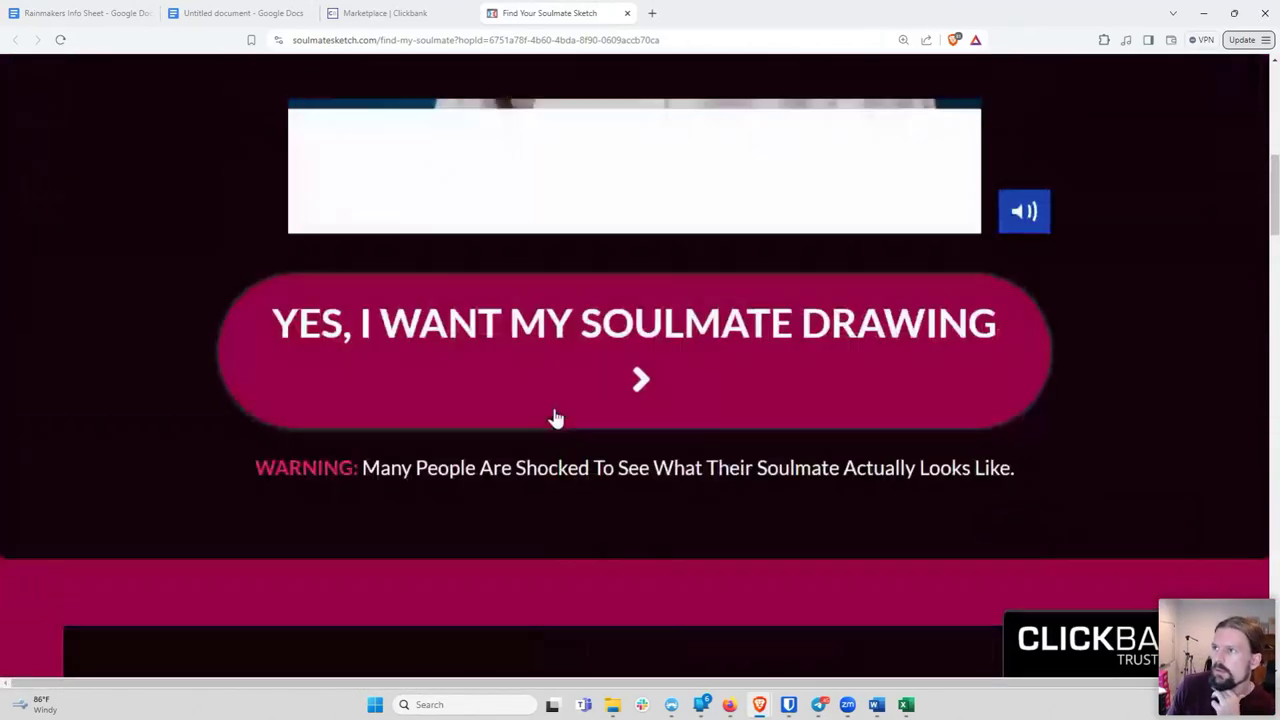
click(250, 14)
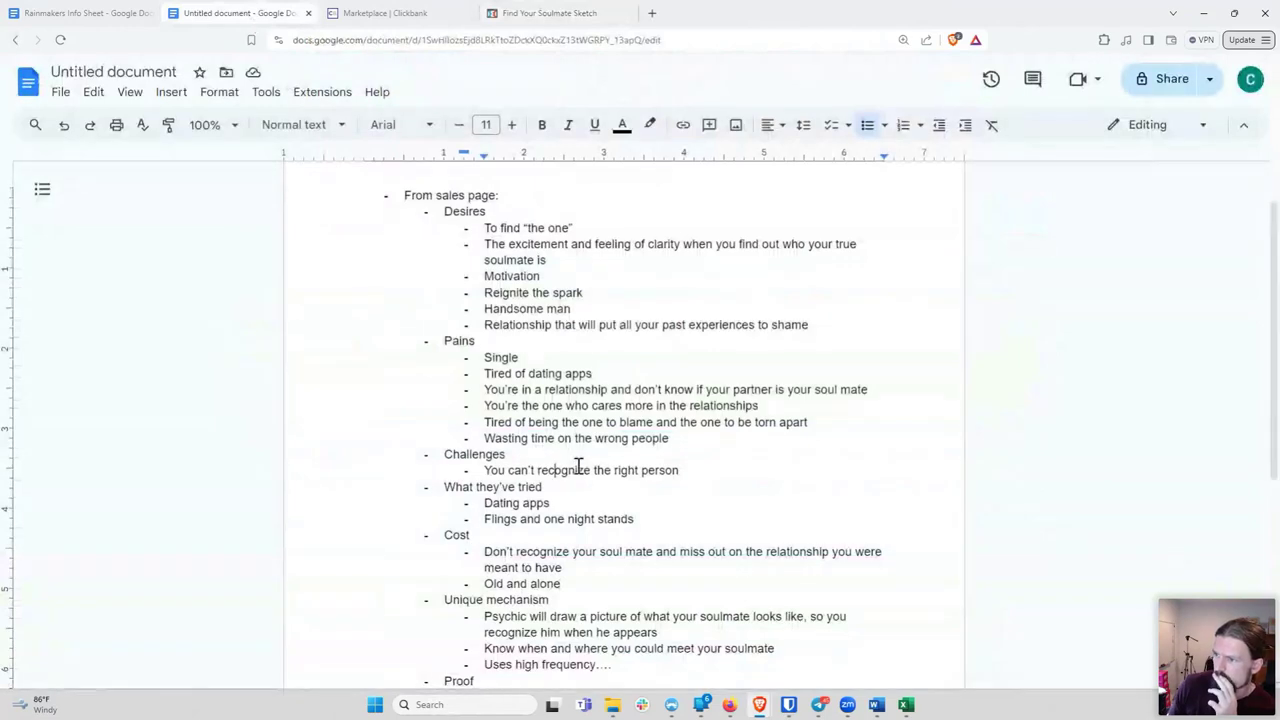
click(477, 538)
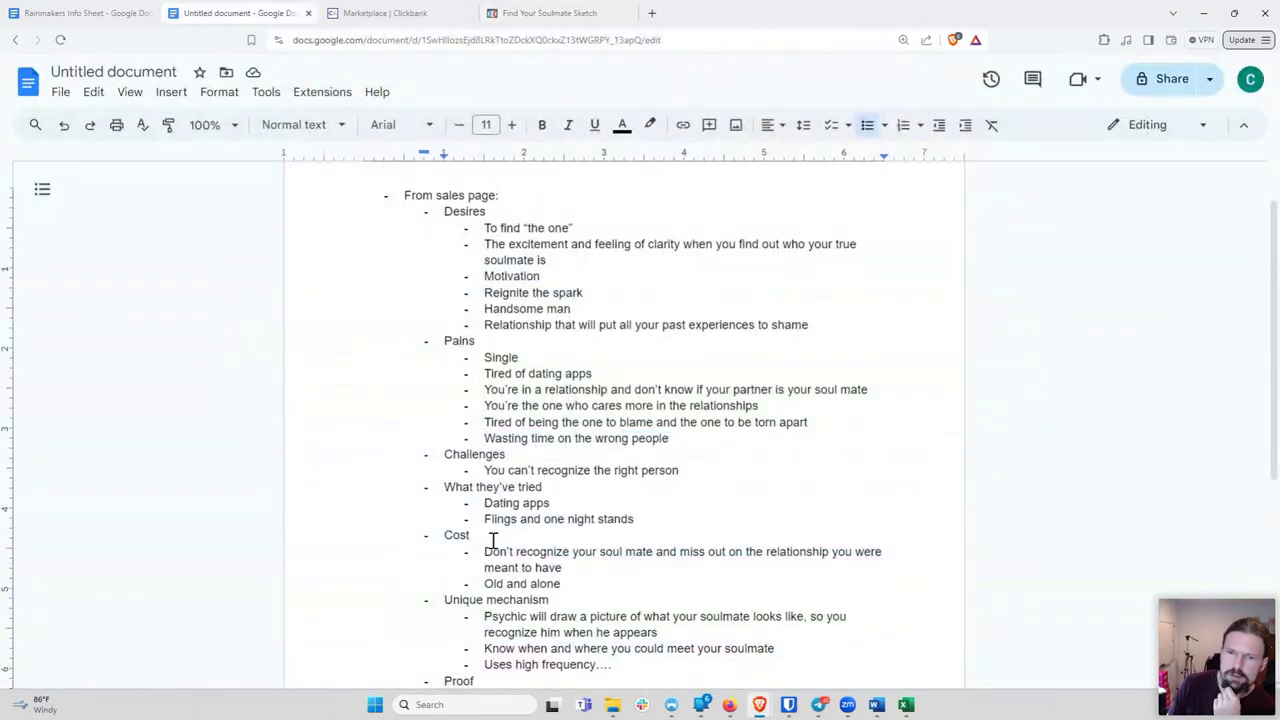
click(580, 588)
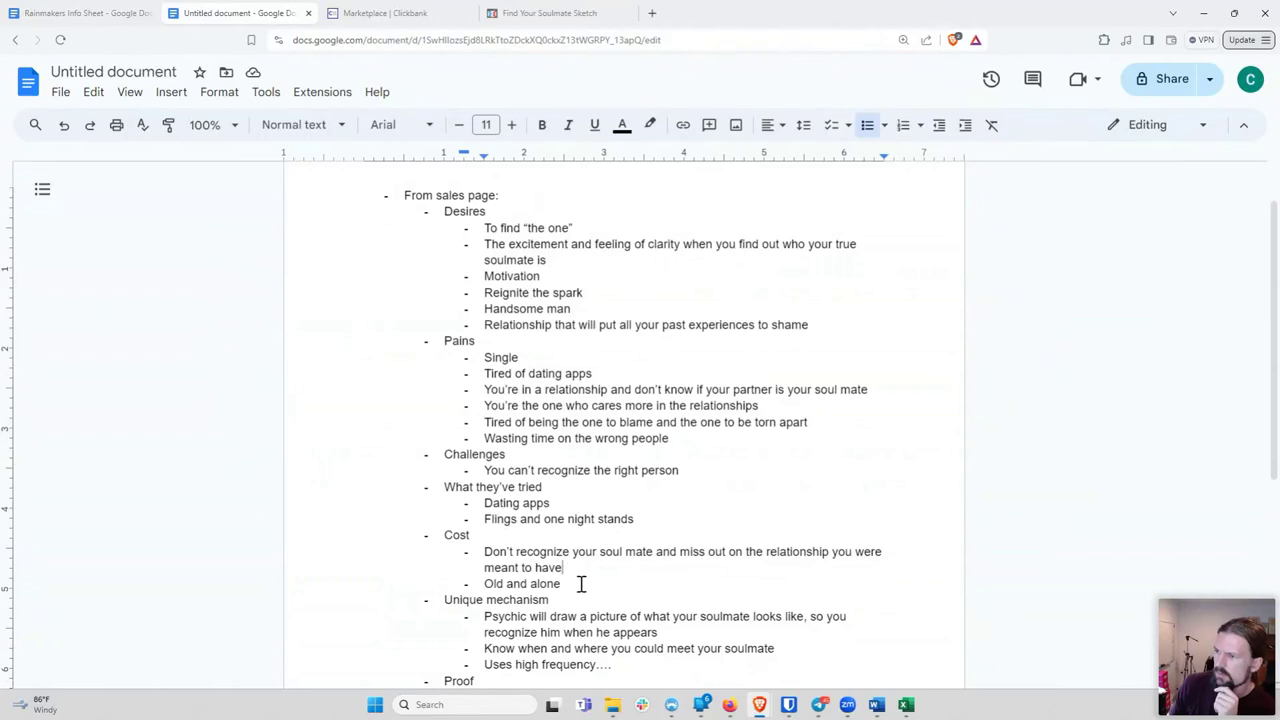
click(583, 563)
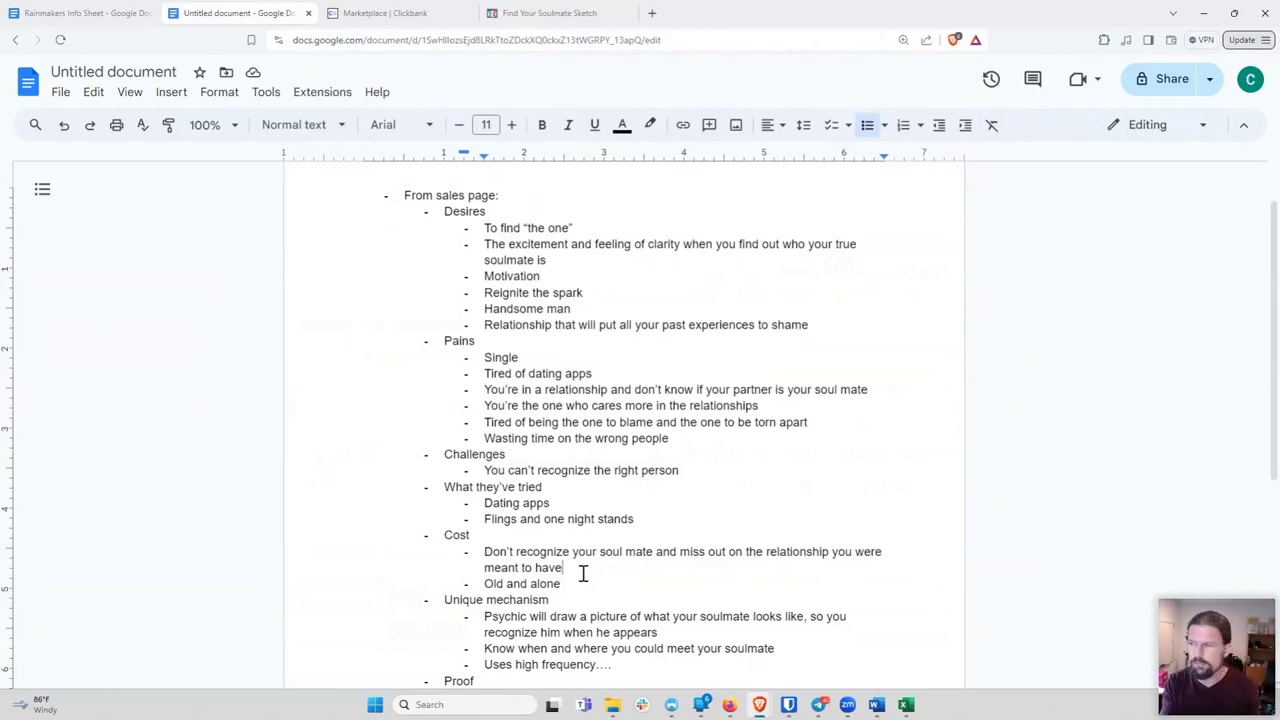
Add an indented Urgency sub-bullet: 'You might meet your soulmate tomorrow, and pass him by…' unrecognized
scroll(586, 571, down, 2)
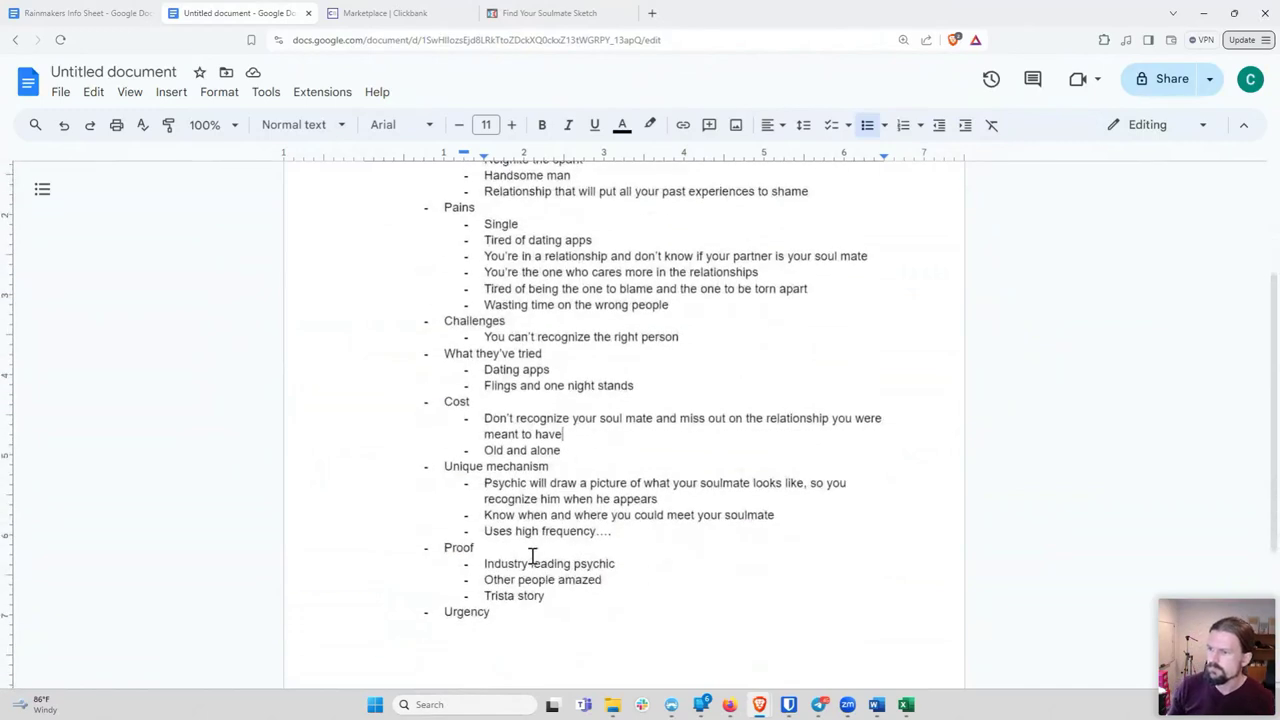
click(536, 614)
key(Return)
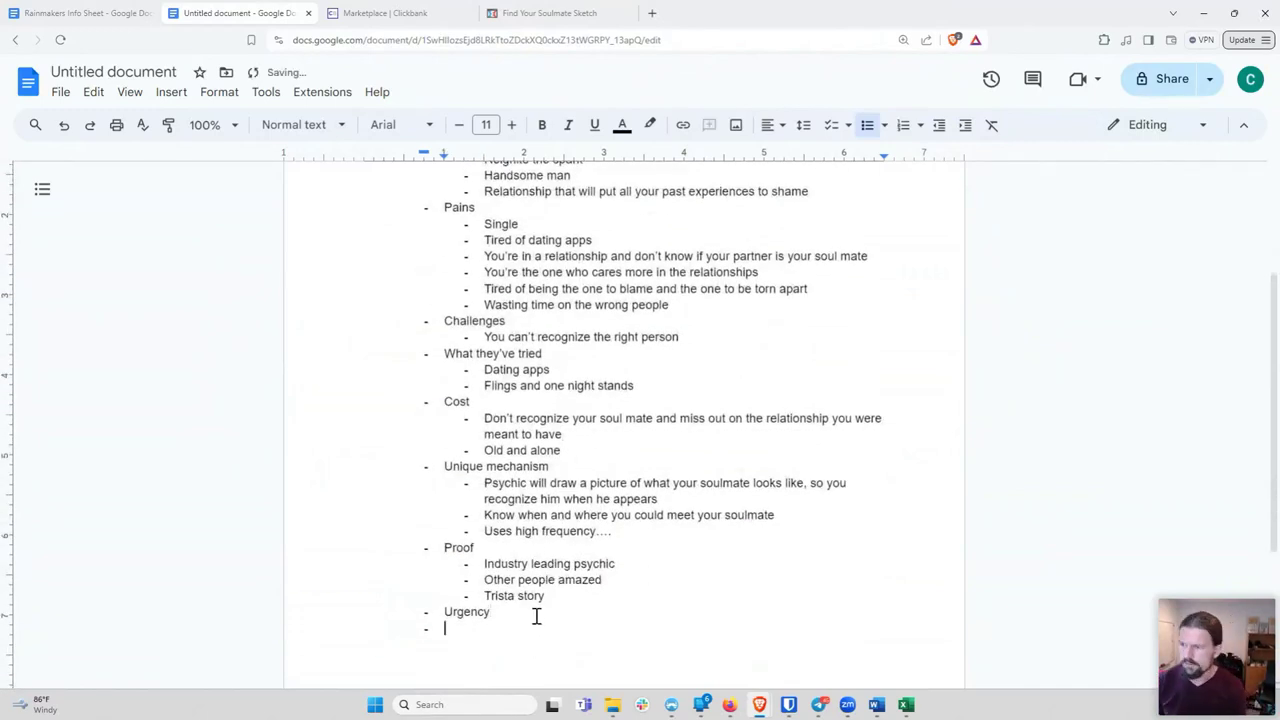
key(Tab)
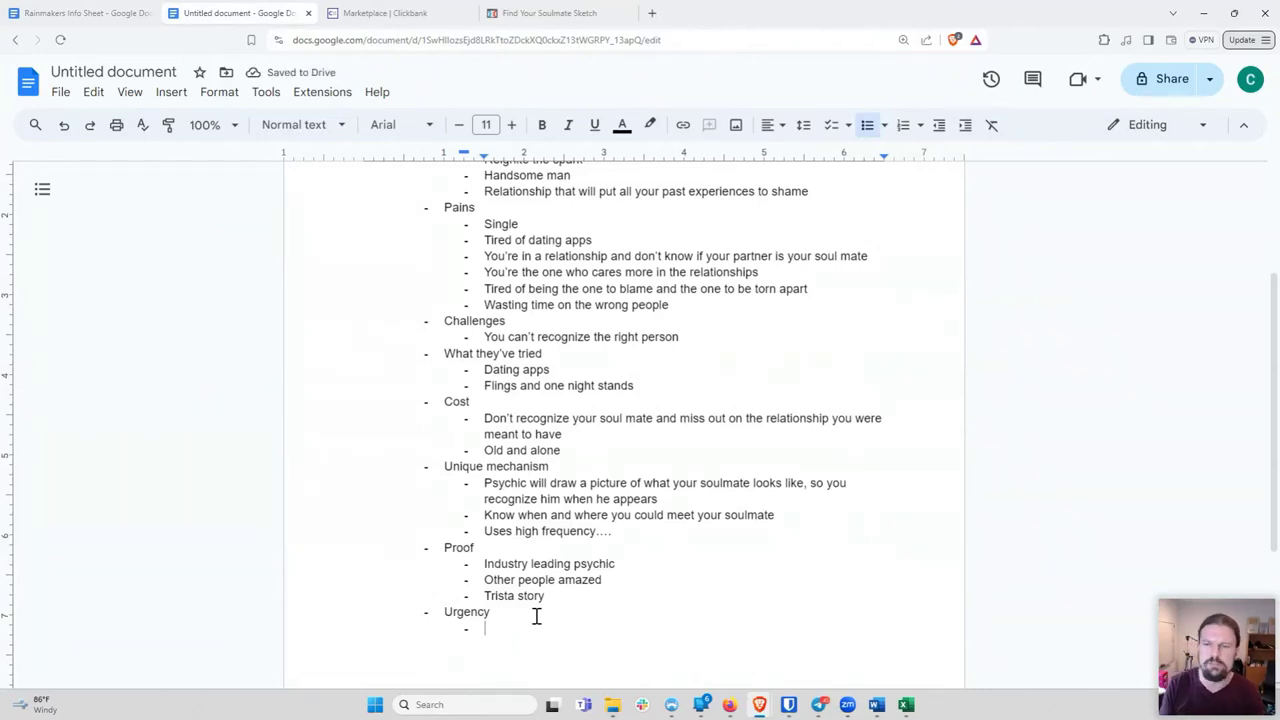
text(You might)
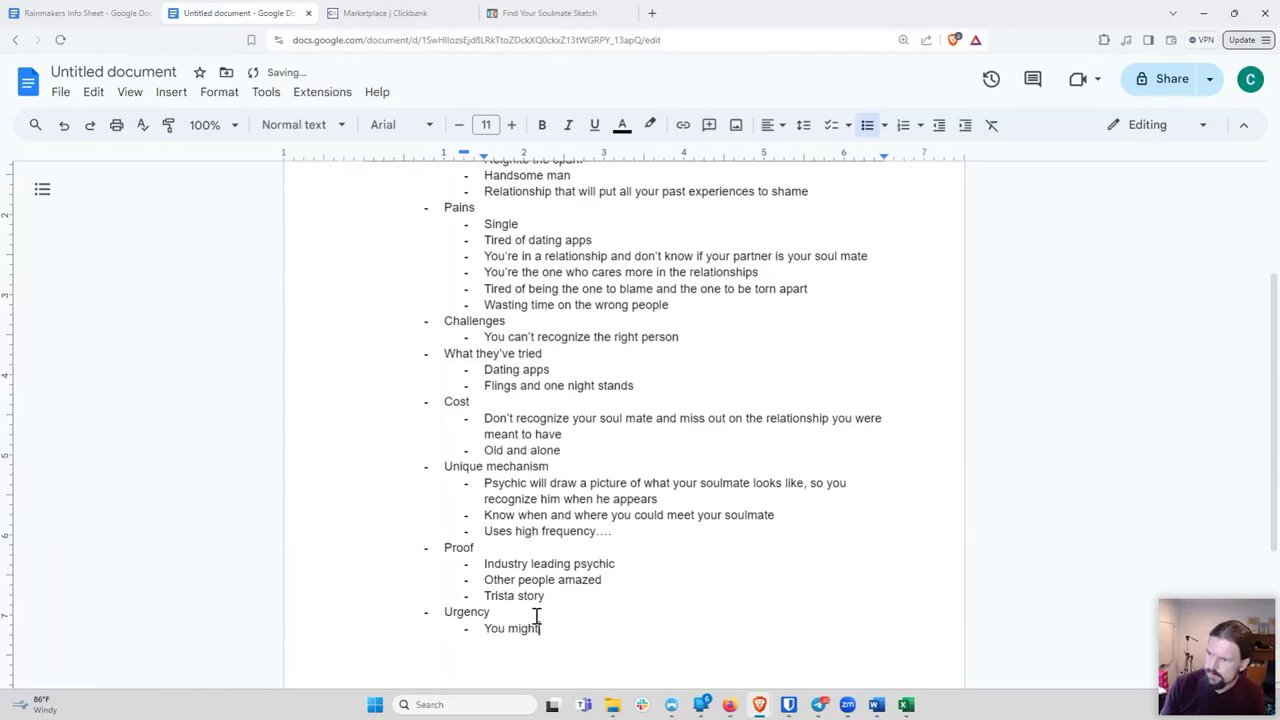
text( meet your )
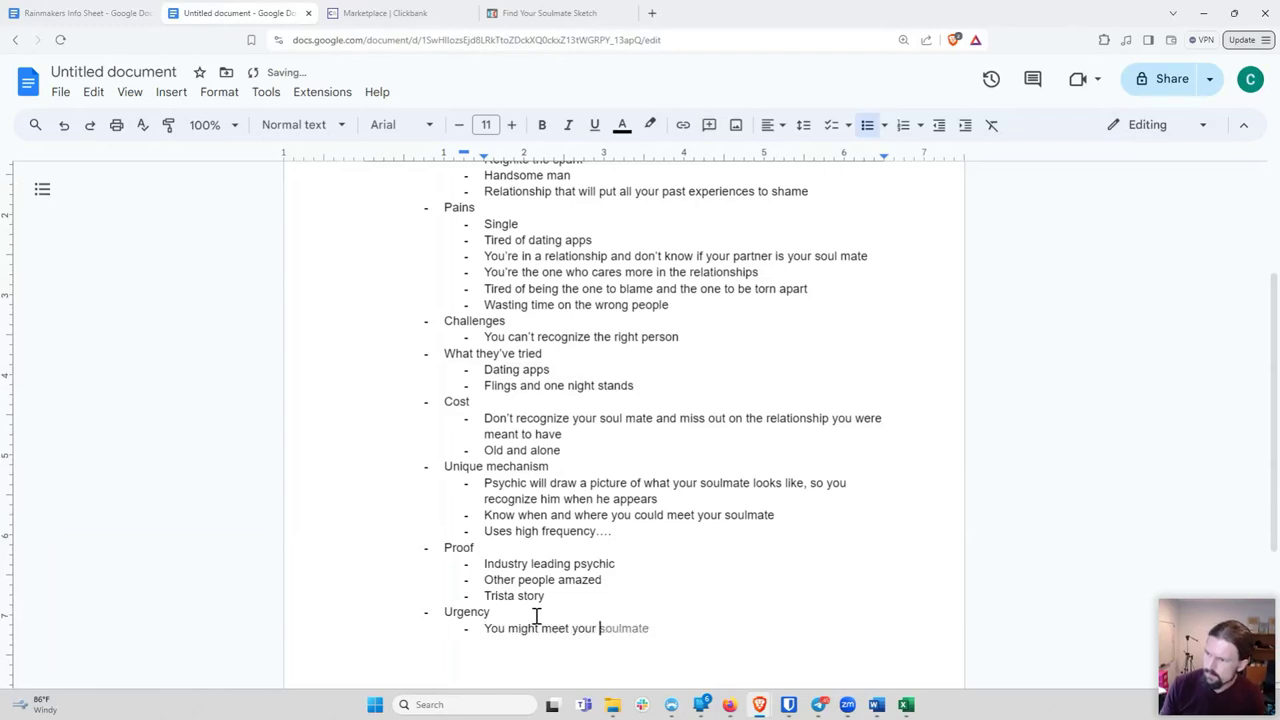
text(soulmate tomorrow, and )
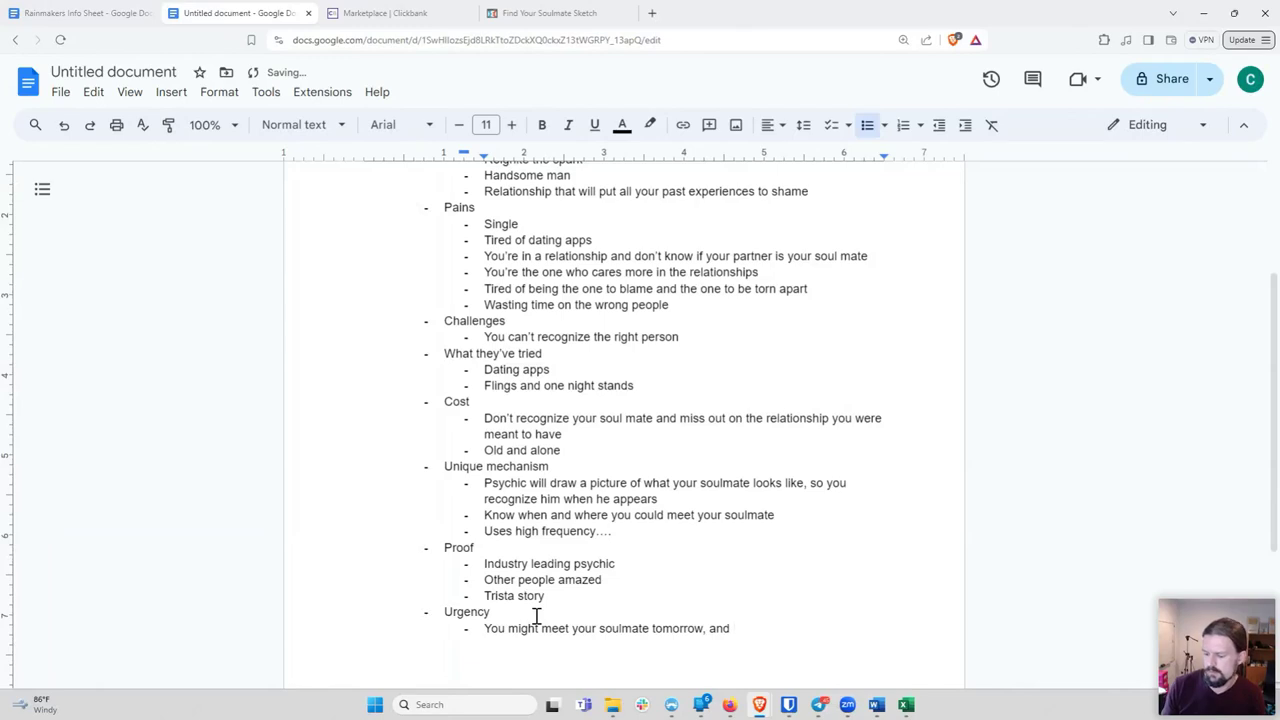
text(pass him)
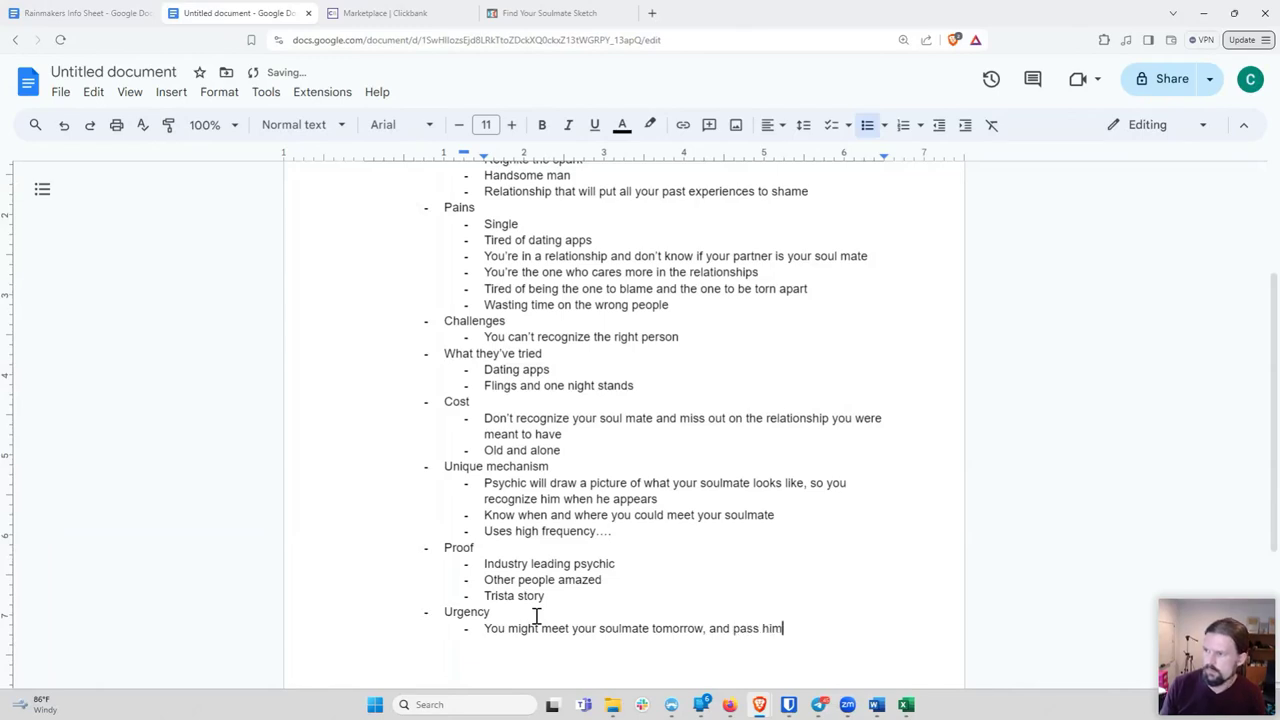
text( by because you)
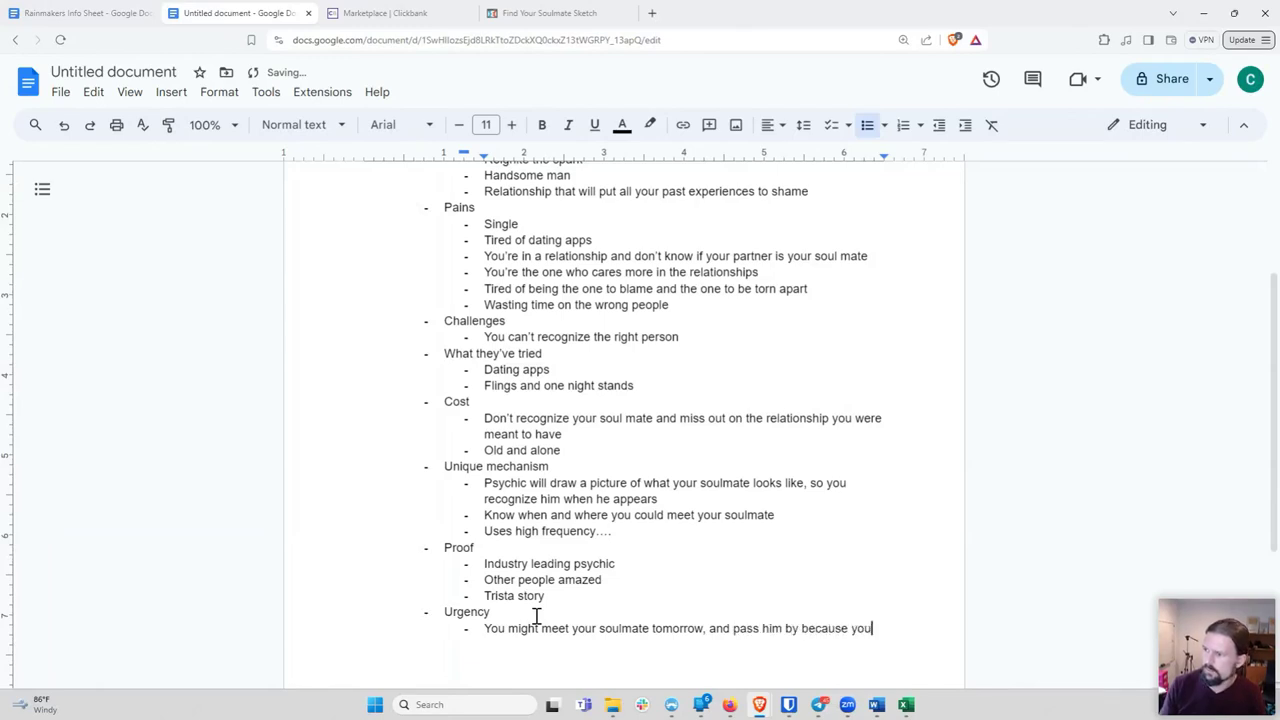
text( don't know what he looks like)
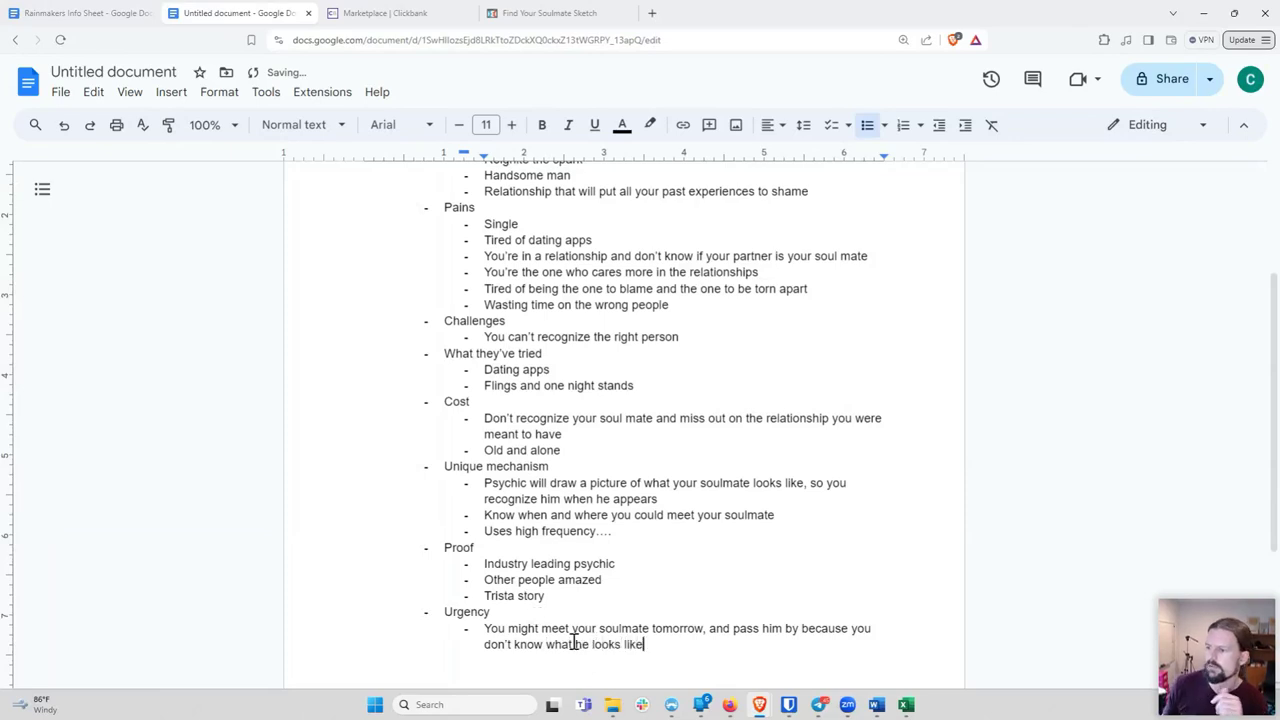
click(580, 630)
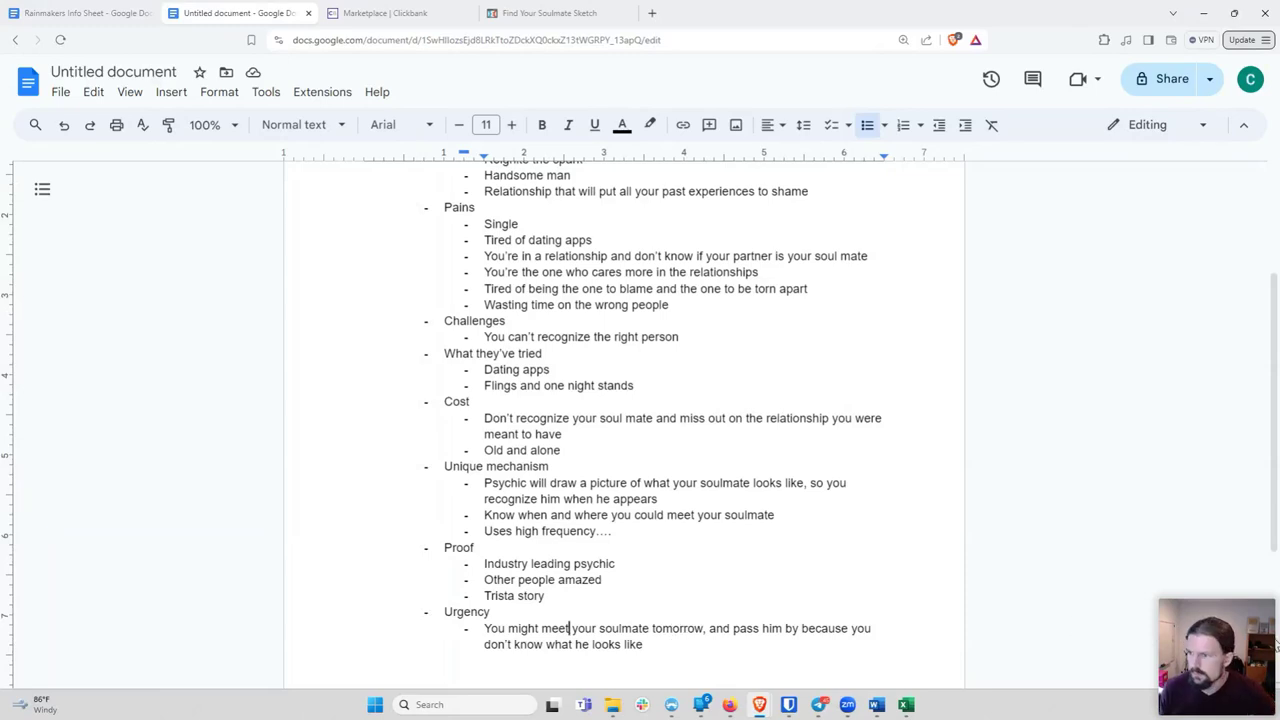
scroll(611, 520, up, 3)
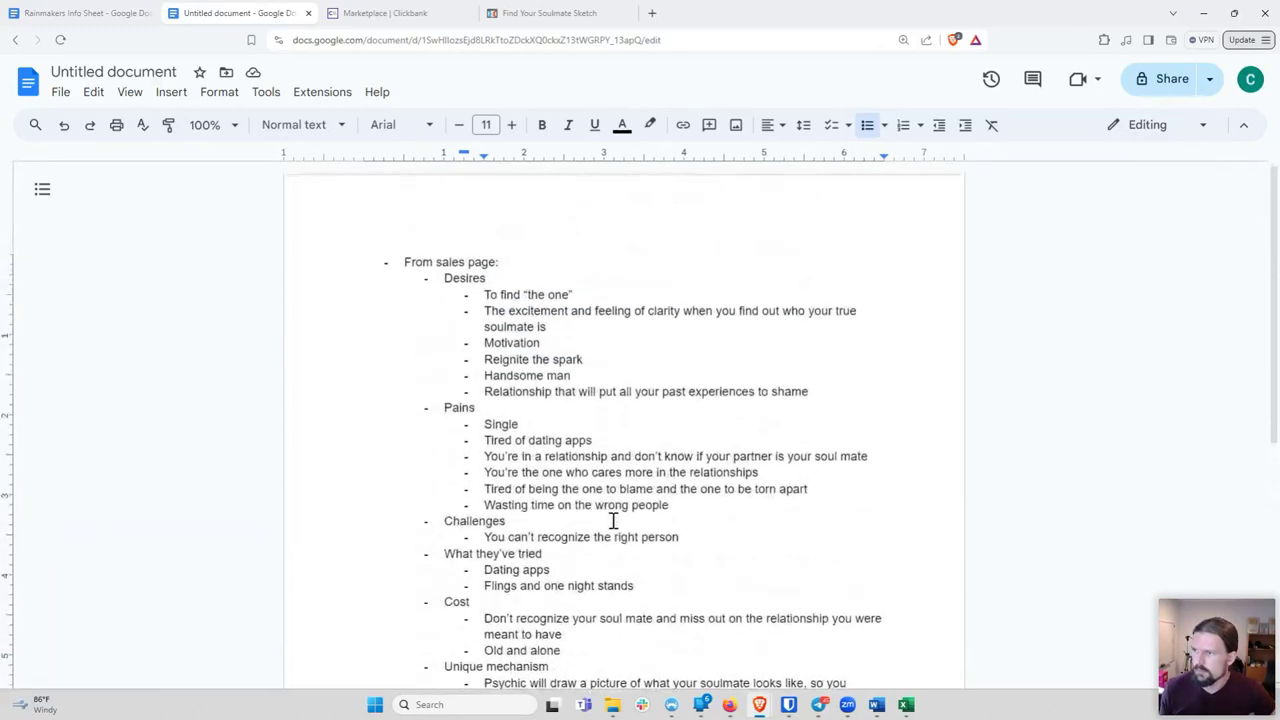
scroll(613, 520, down, 2)
scroll(613, 520, down, 3)
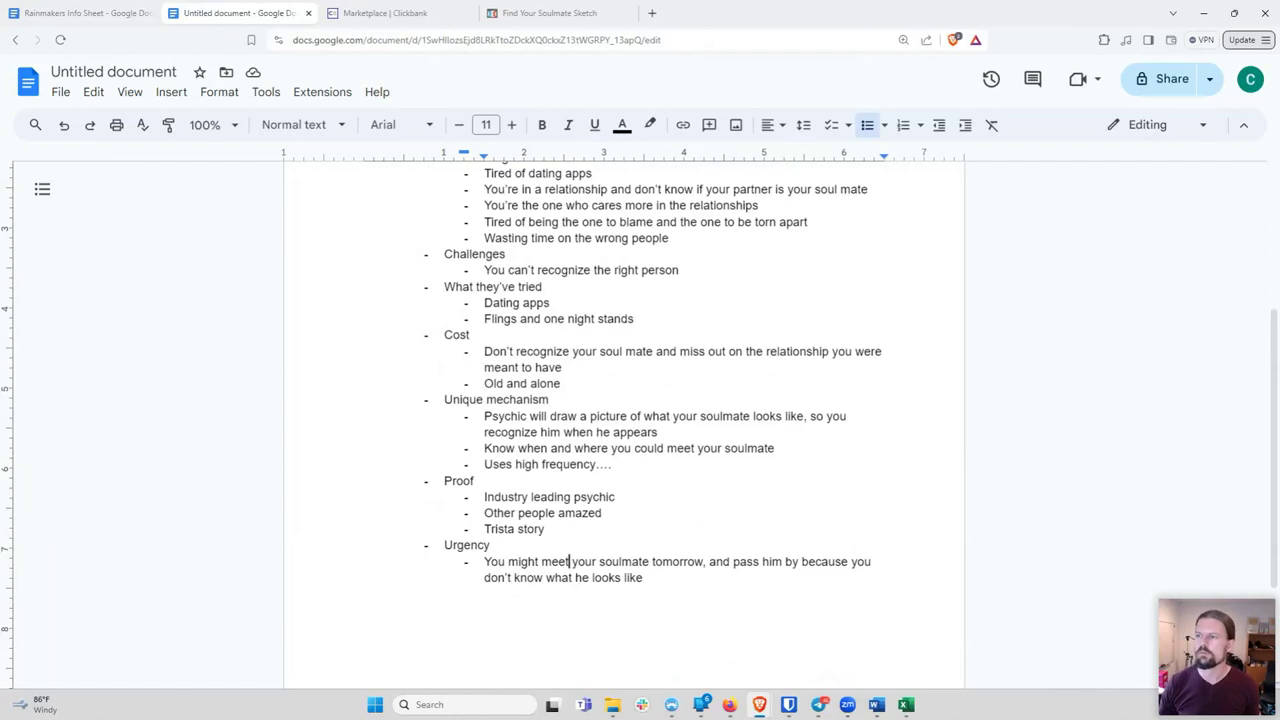
scroll(680, 500, up, 3)
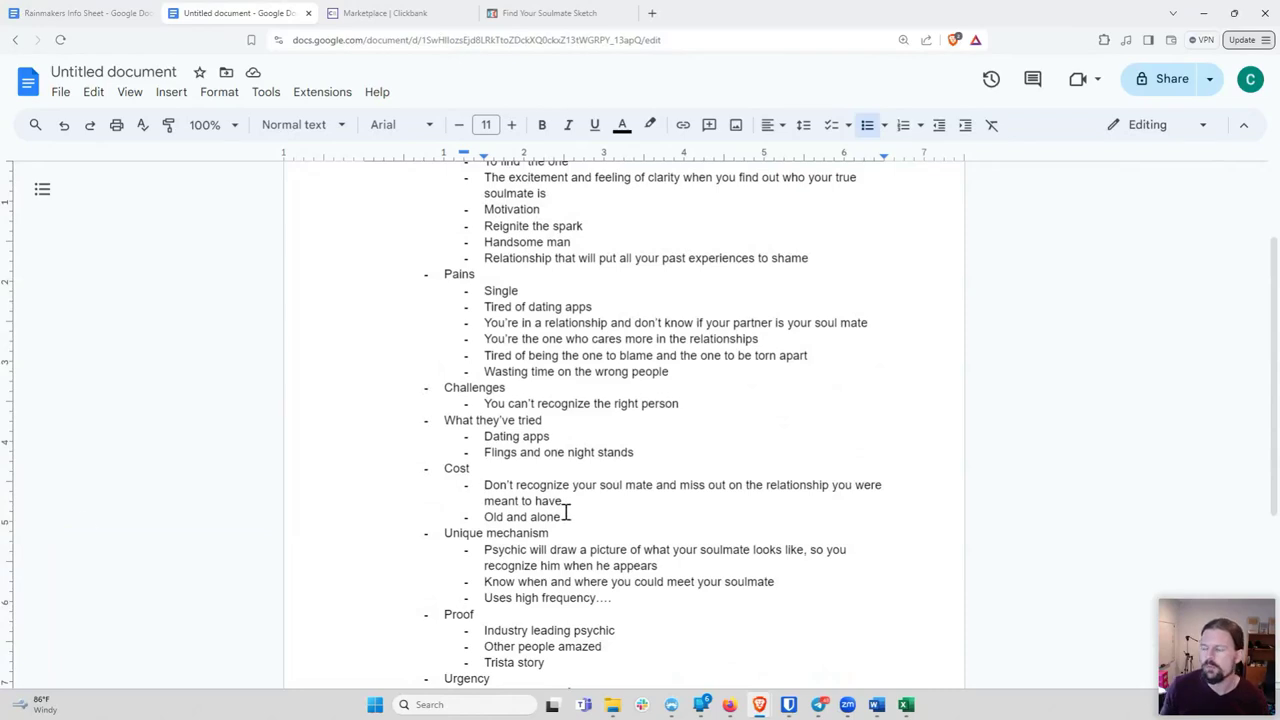
click(541, 466)
scroll(541, 503, down, 2)
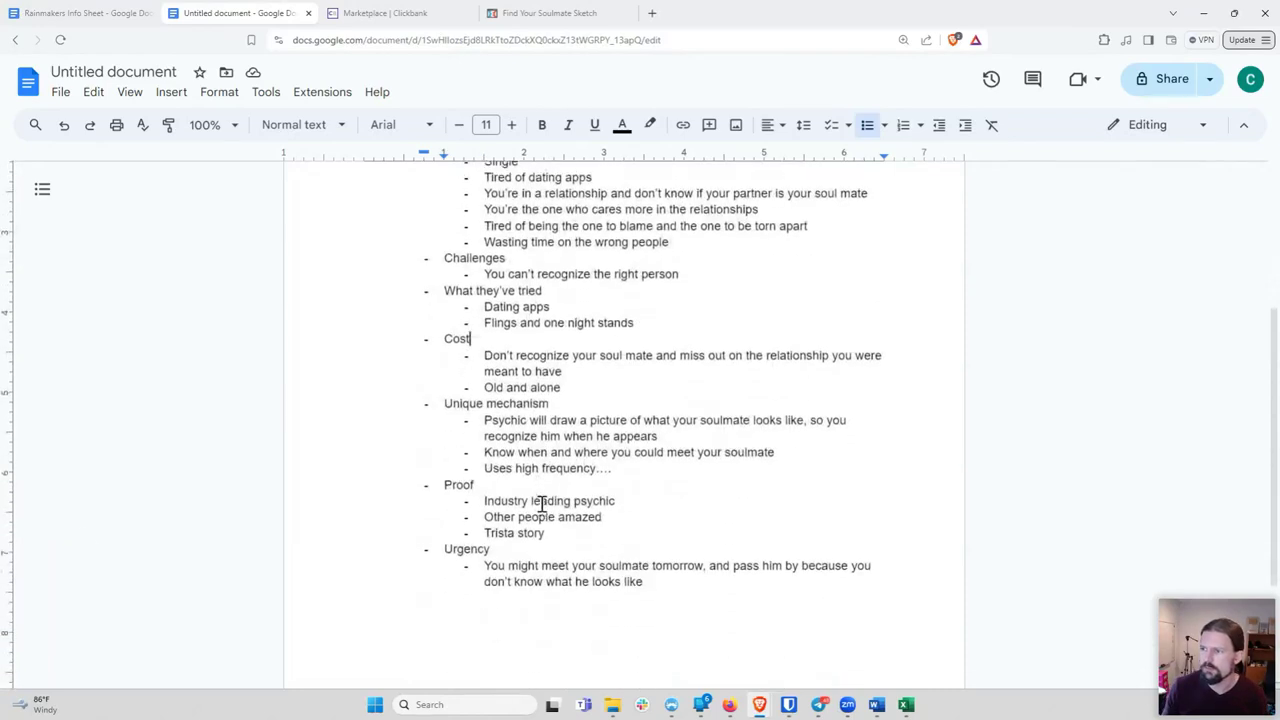
scroll(543, 510, up, 5)
click(548, 410)
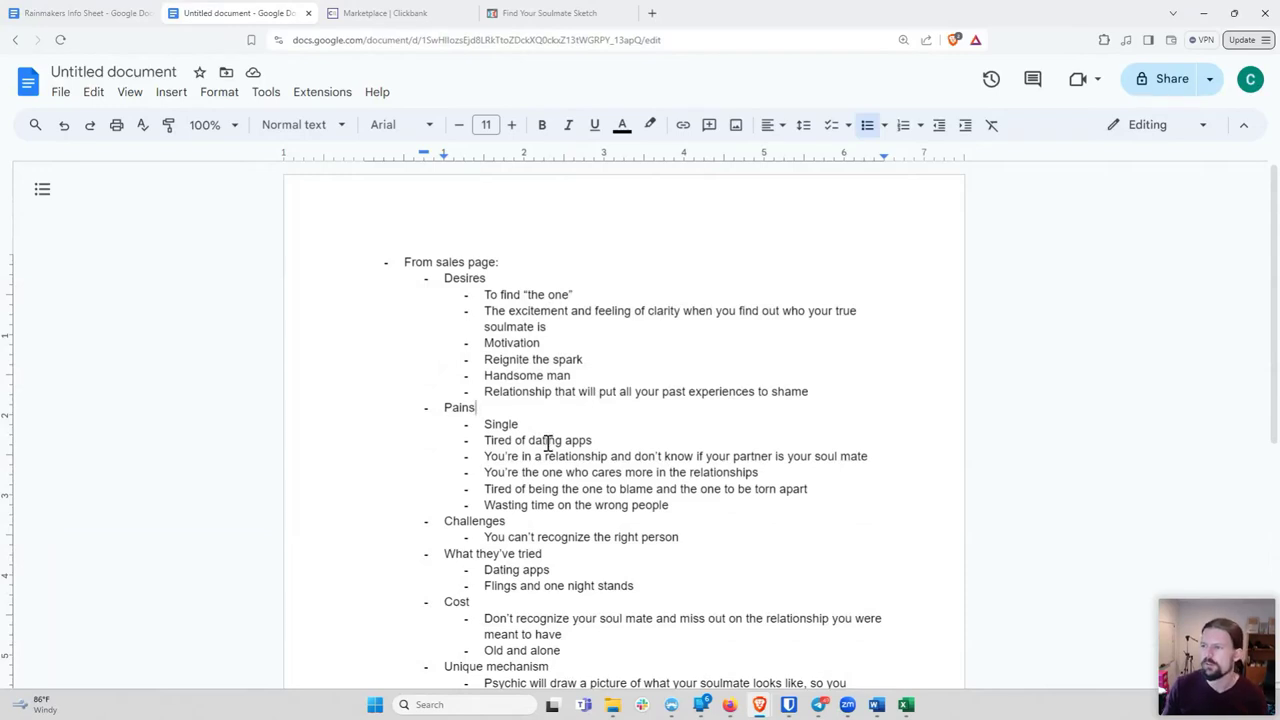
click(525, 277)
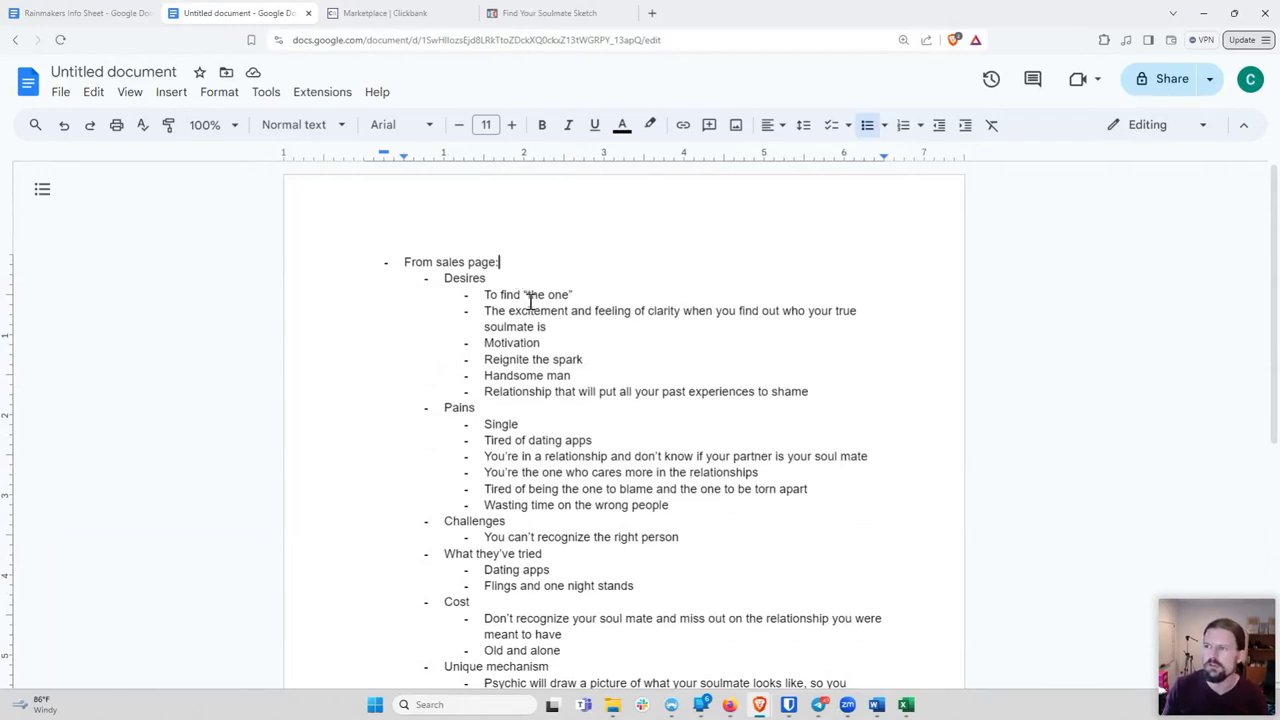
key(shift+Right)
click(566, 415)
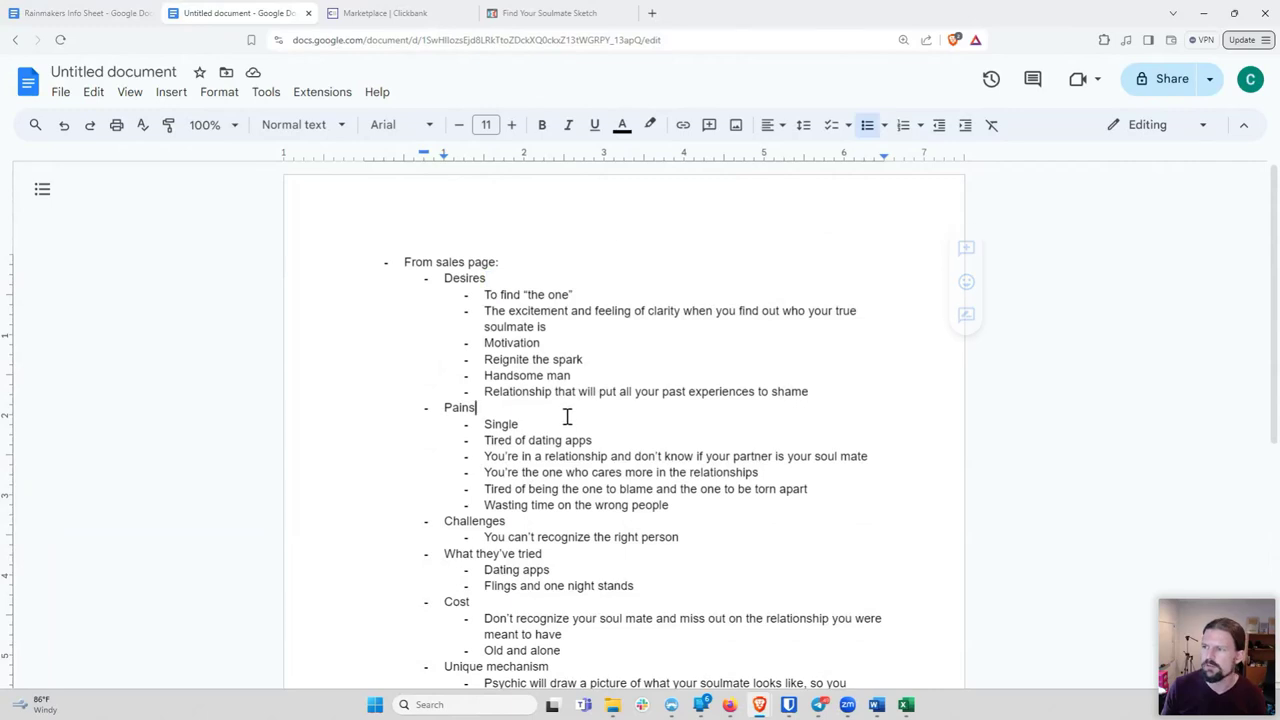
scroll(566, 417, down, 3)
scroll(566, 417, up, 2)
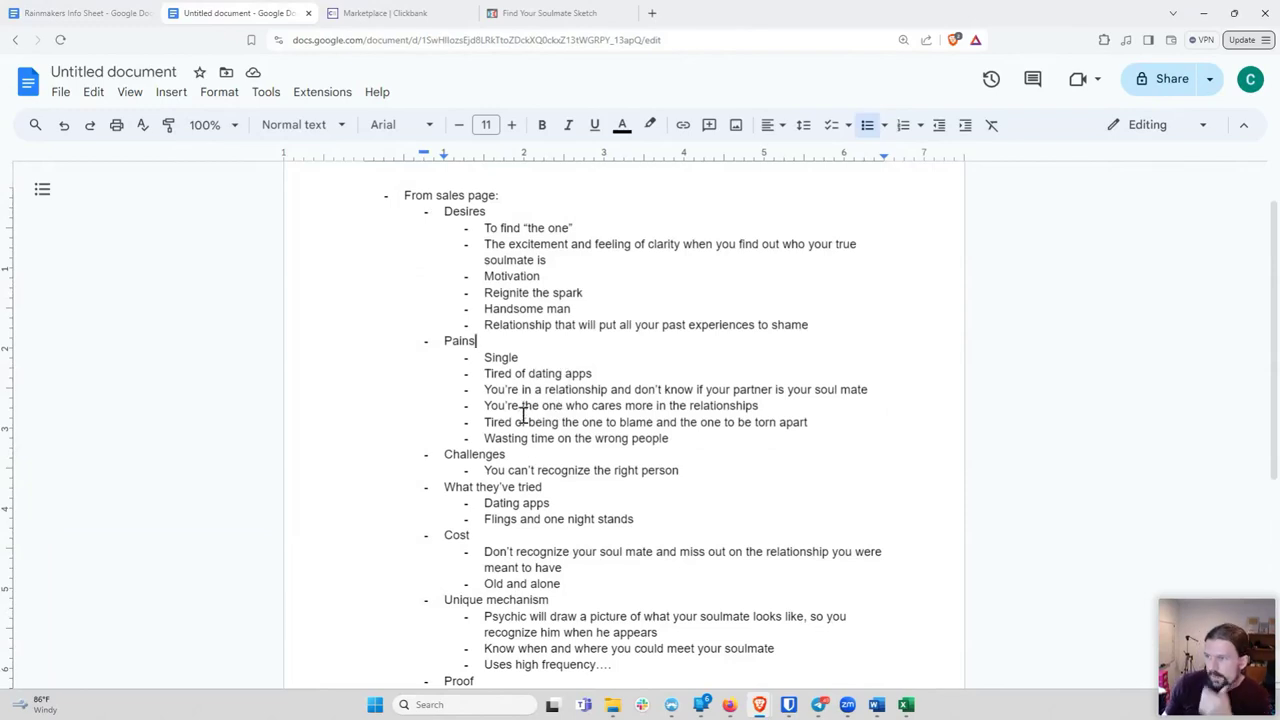
scroll(514, 356, down, 1)
scroll(514, 356, down, 3)
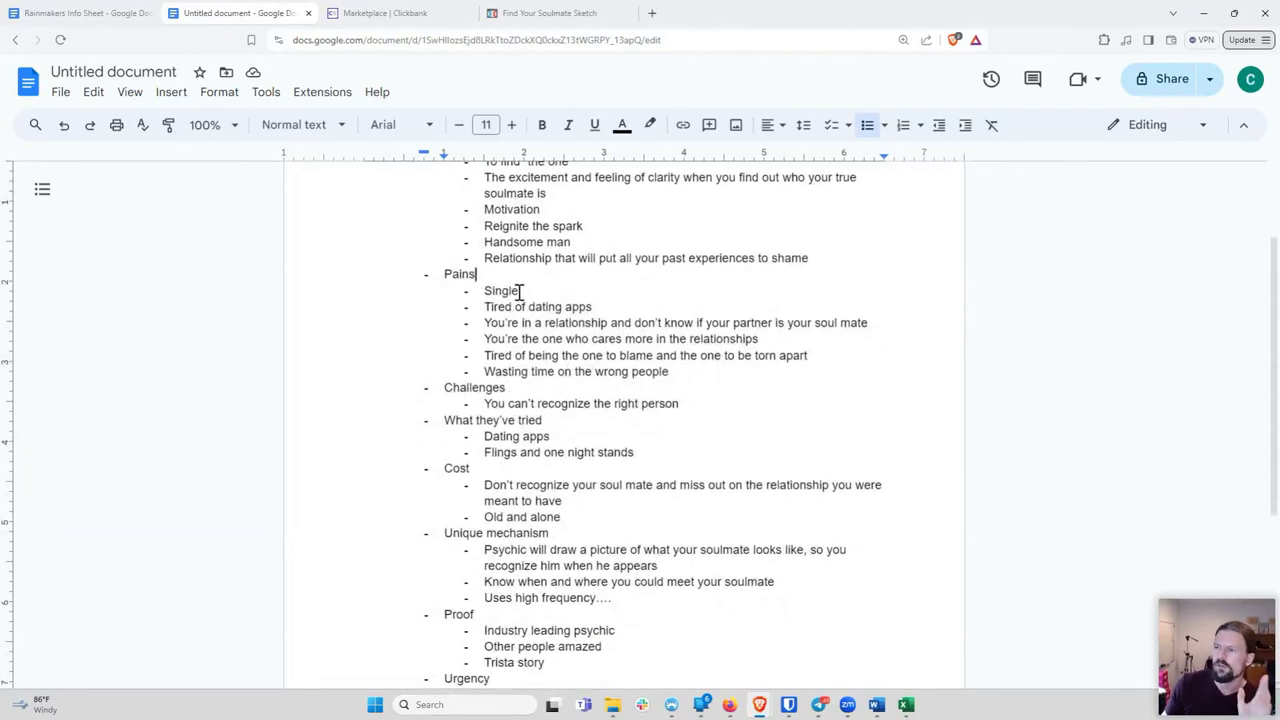
drag(519, 291, 528, 292)
click(528, 292)
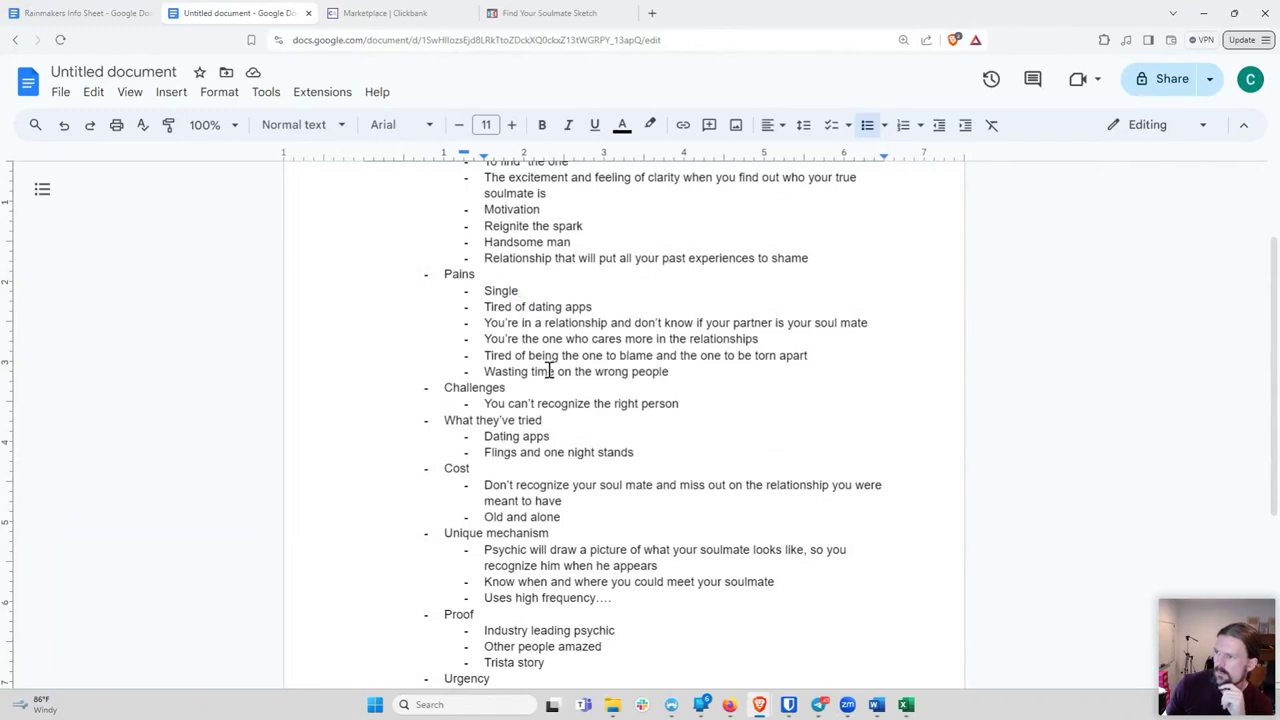
drag(486, 323, 866, 329)
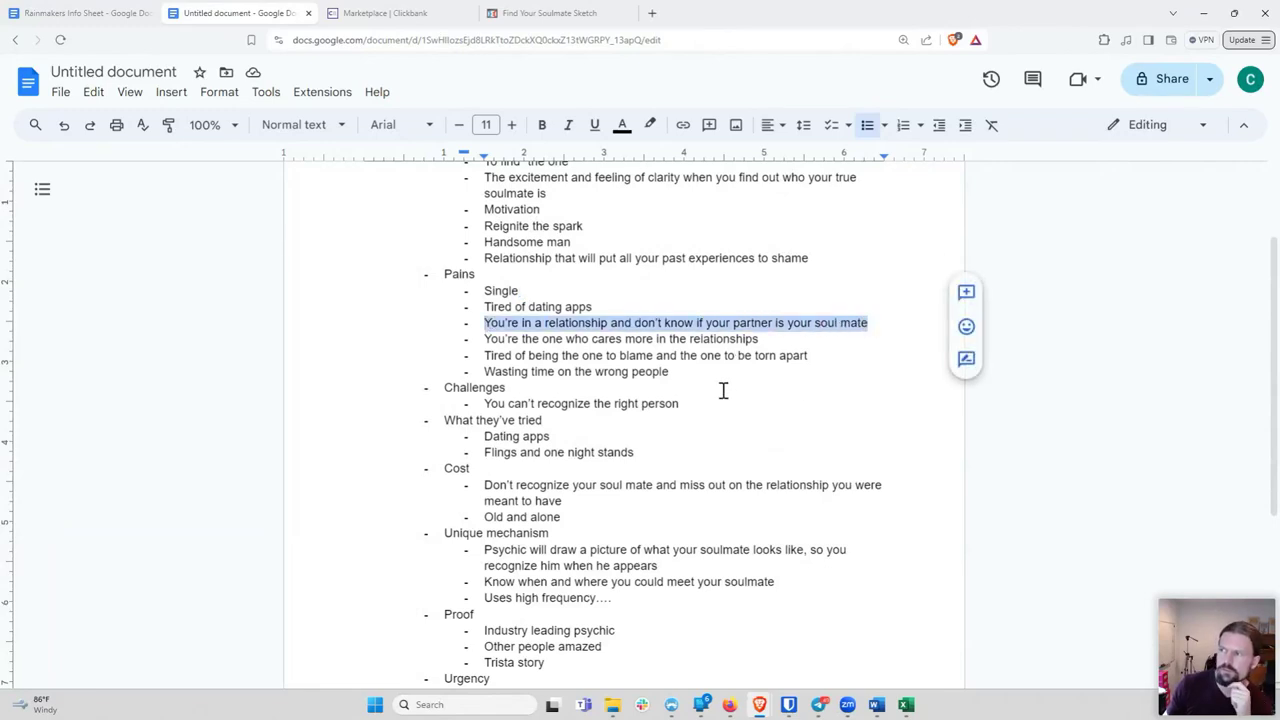
click(571, 500)
drag(571, 500, 484, 486)
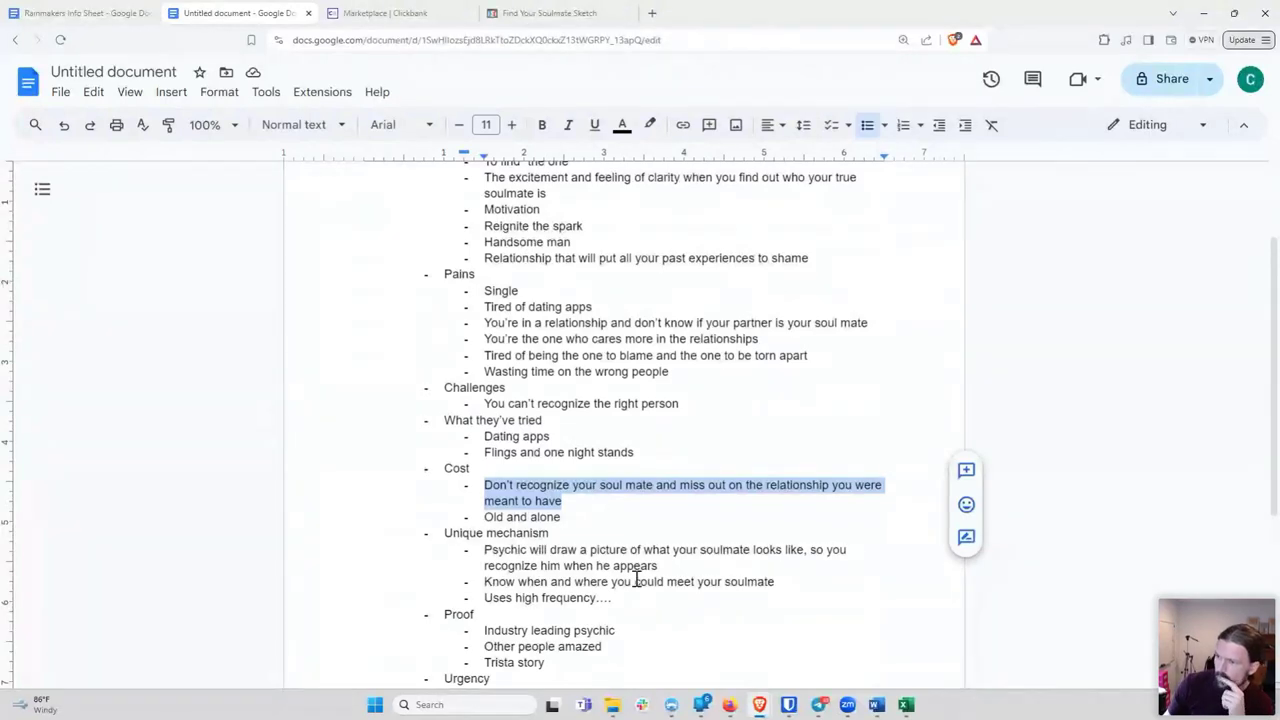
click(594, 565)
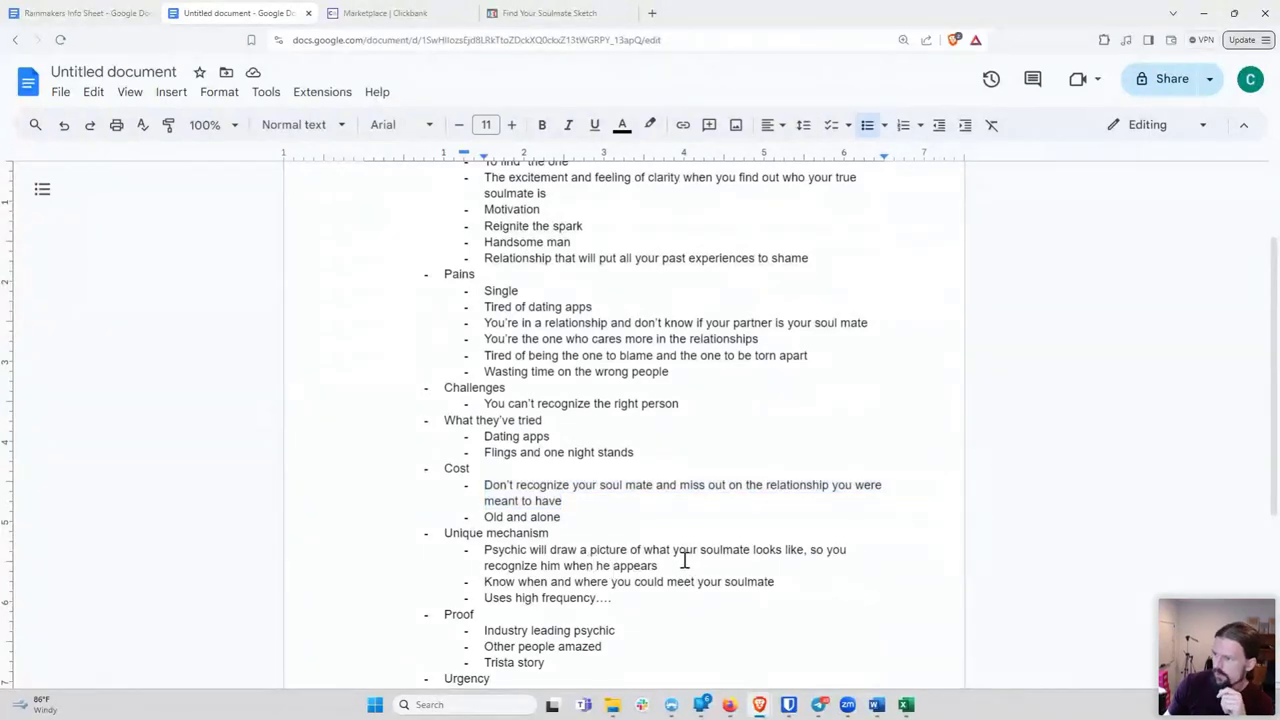
drag(580, 550, 773, 565)
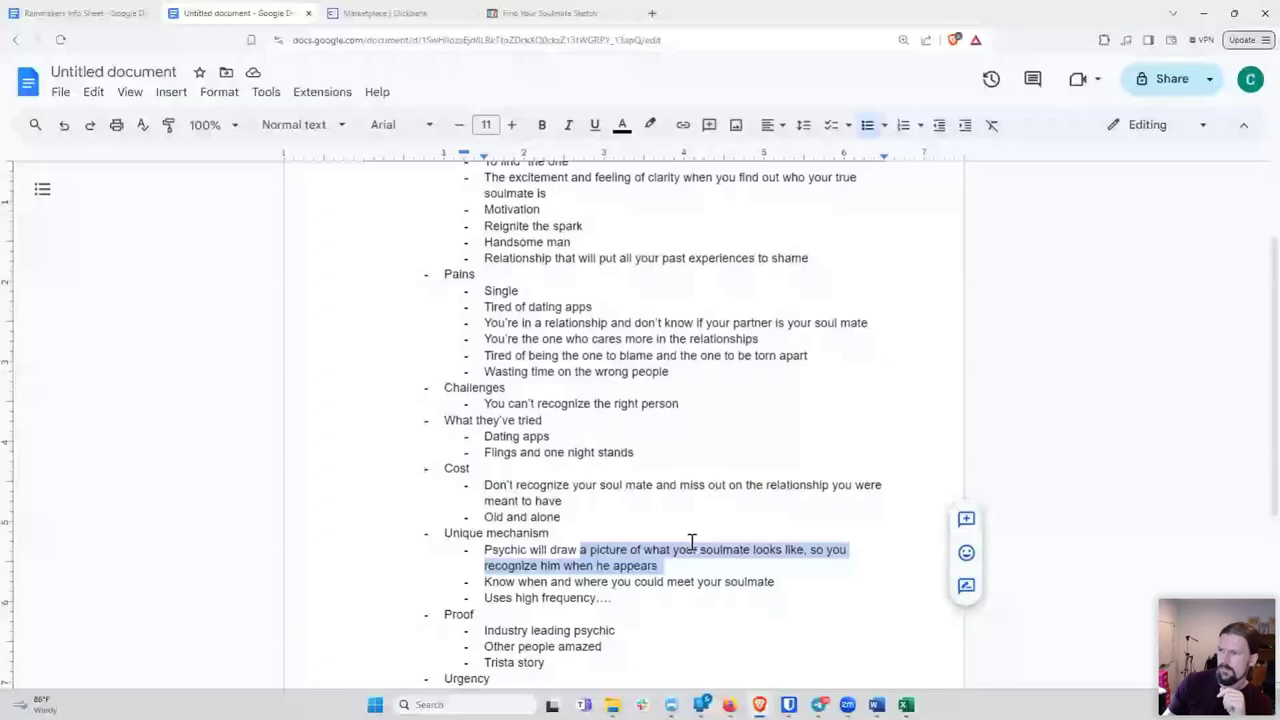
scroll(629, 594, down, 1)
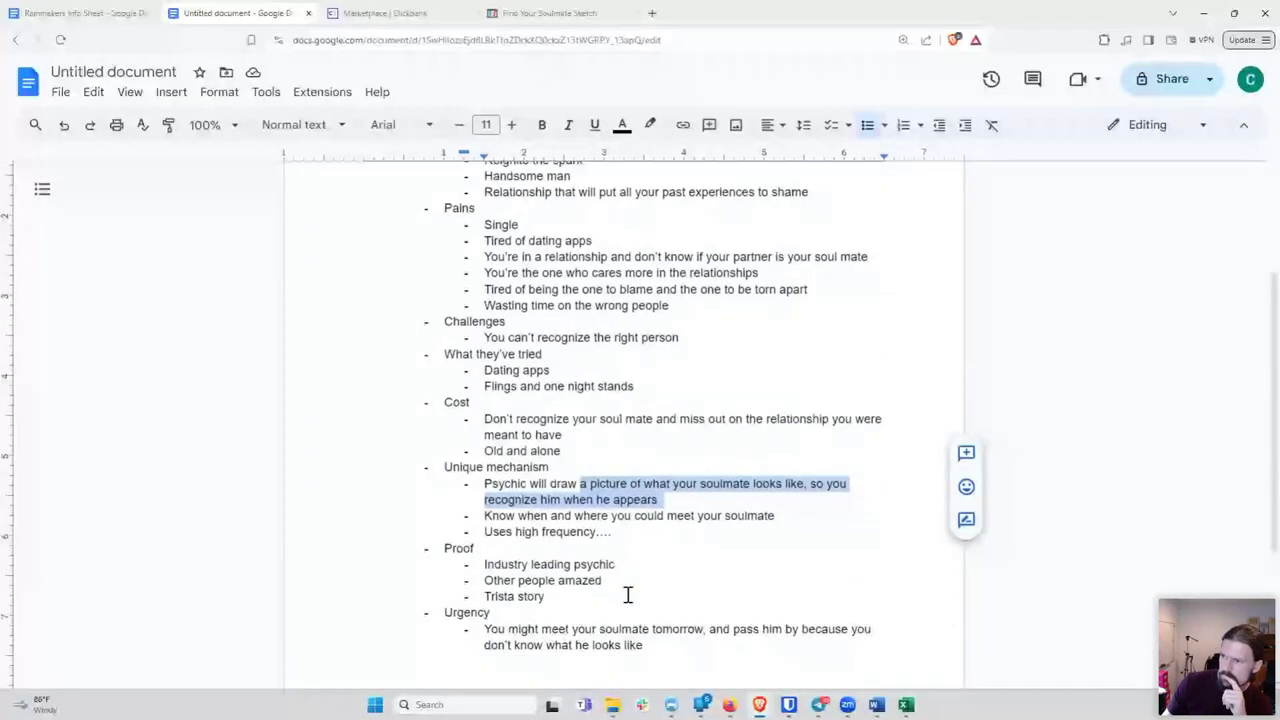
scroll(629, 594, up, 1)
click(600, 518)
scroll(620, 558, up, 1)
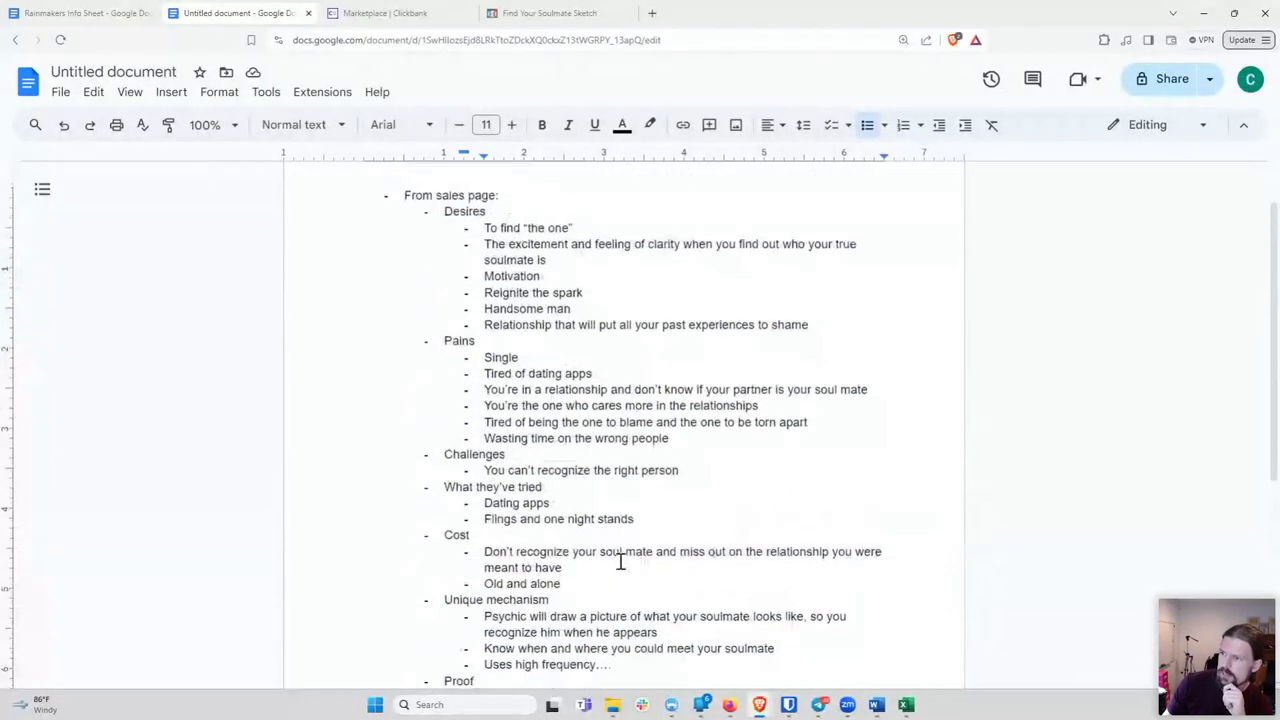
scroll(600, 537, up, 1)
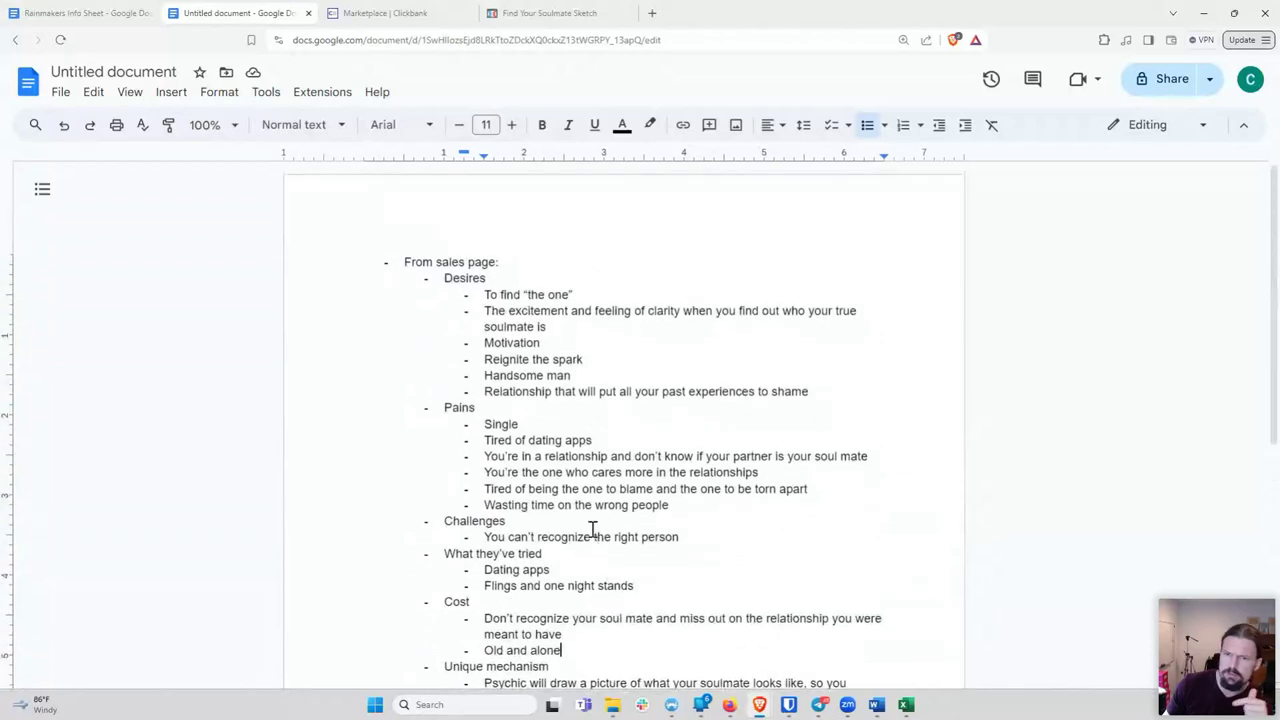
click(527, 406)
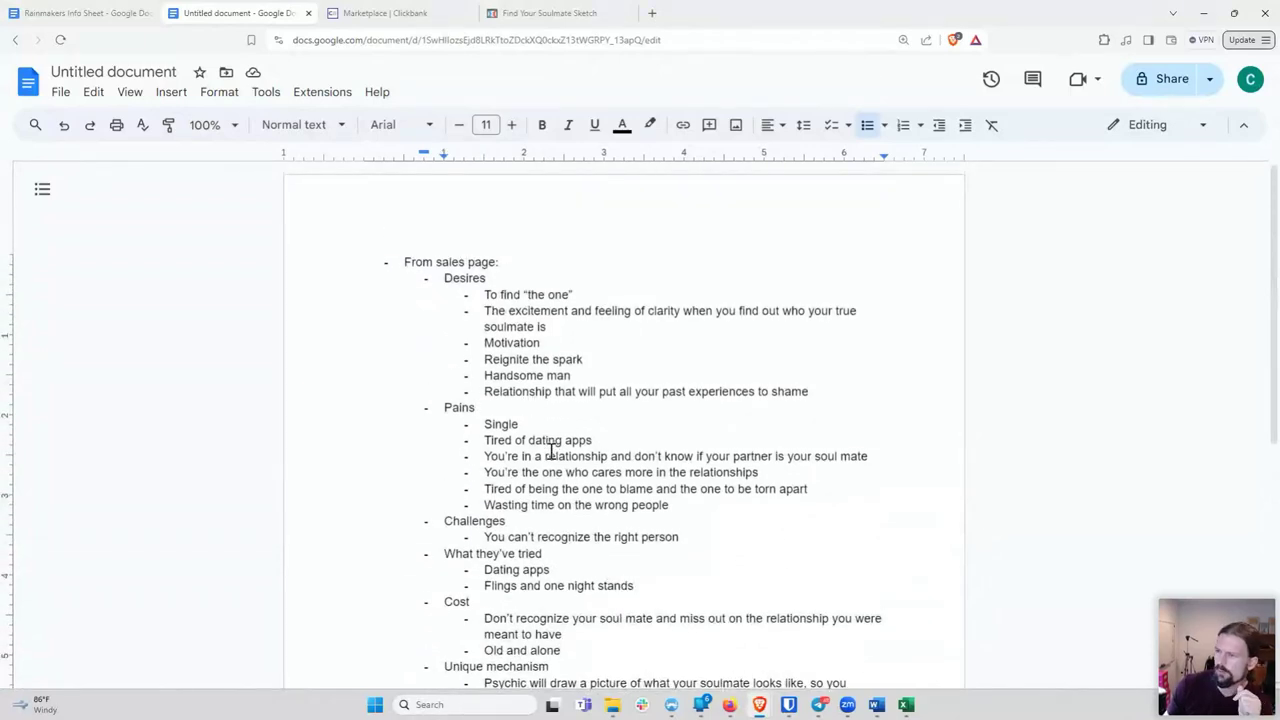
click(511, 277)
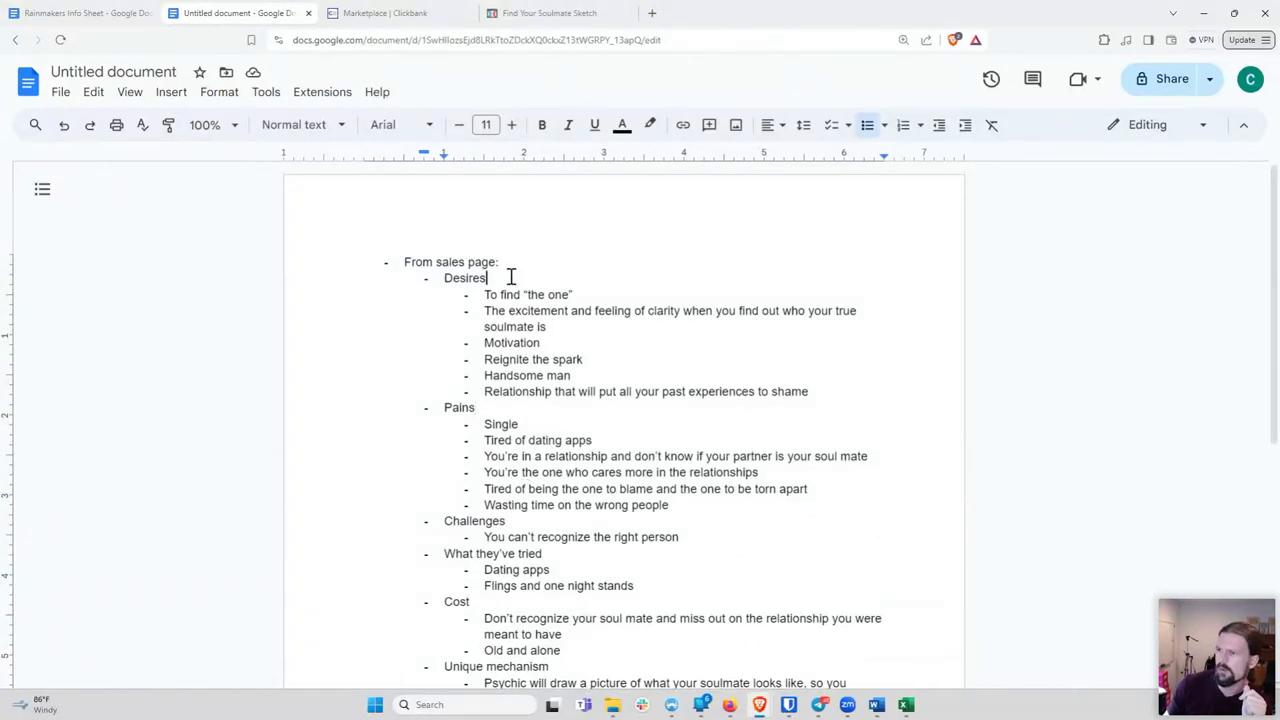
click(609, 360)
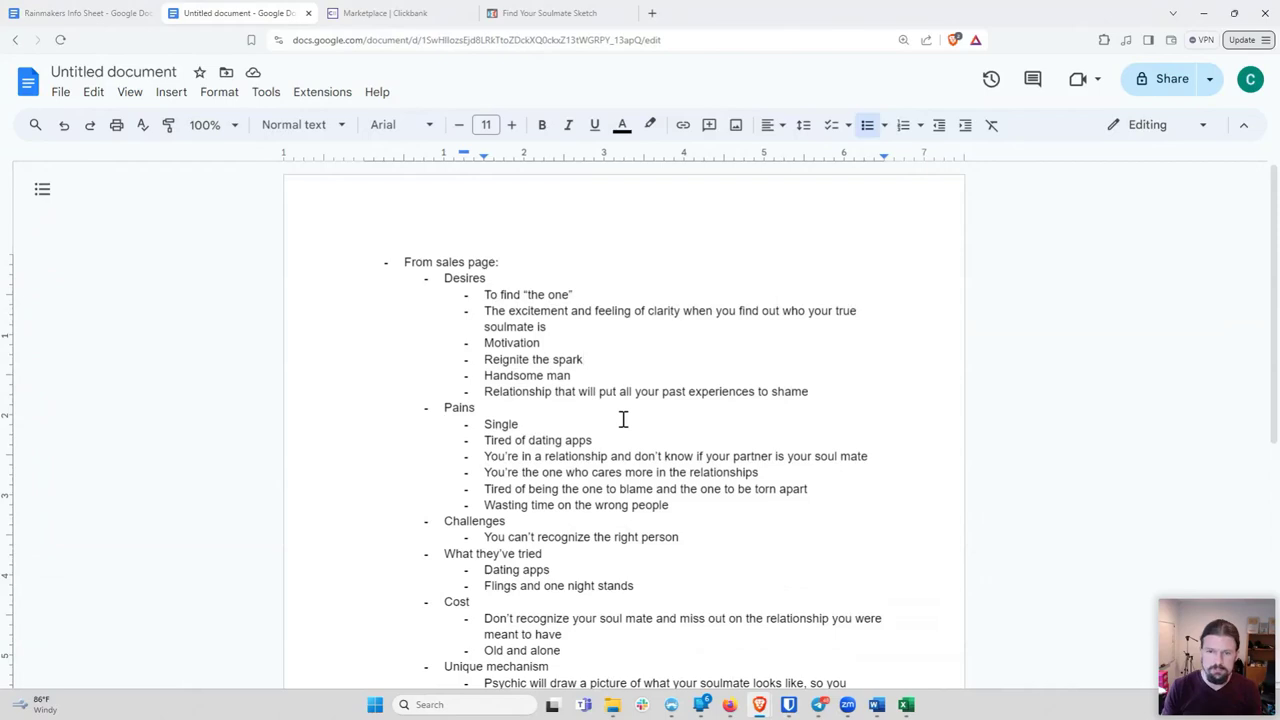
Below Urgency, add an unbulleted line 'HW: Go through this process with a different product on ClickBank.'
scroll(616, 445, down, 4)
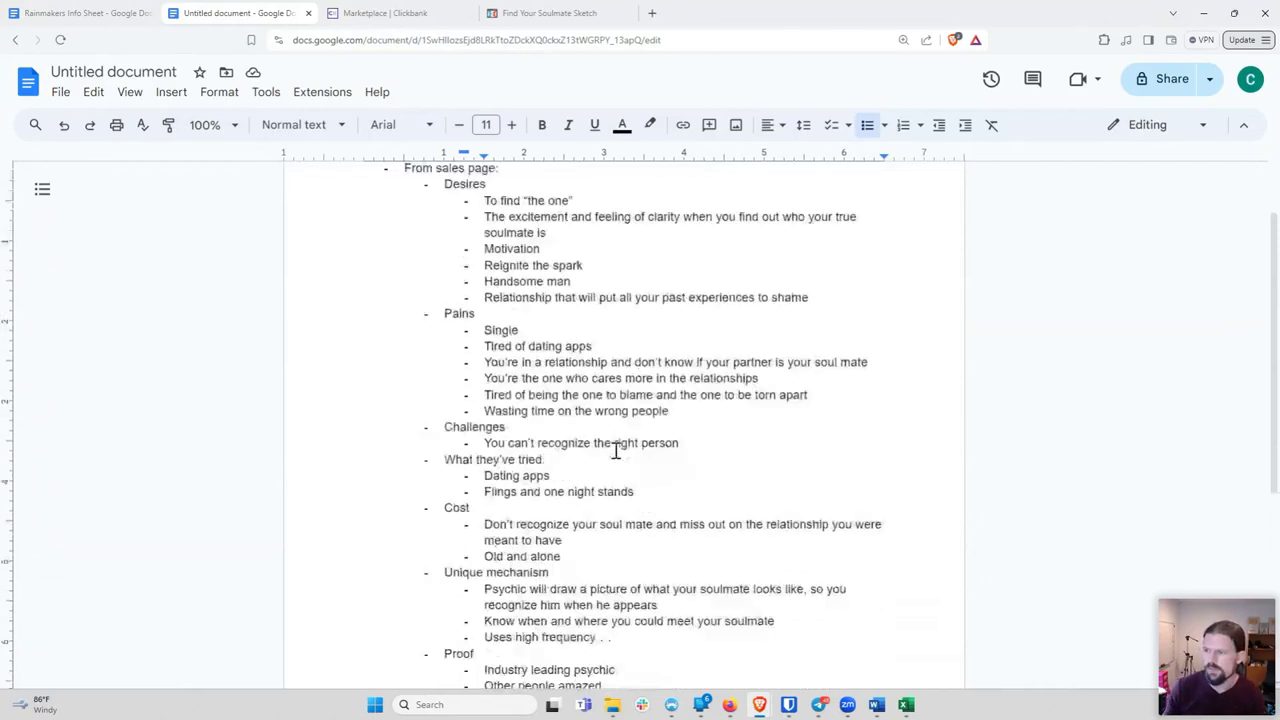
click(708, 467)
key(Return)
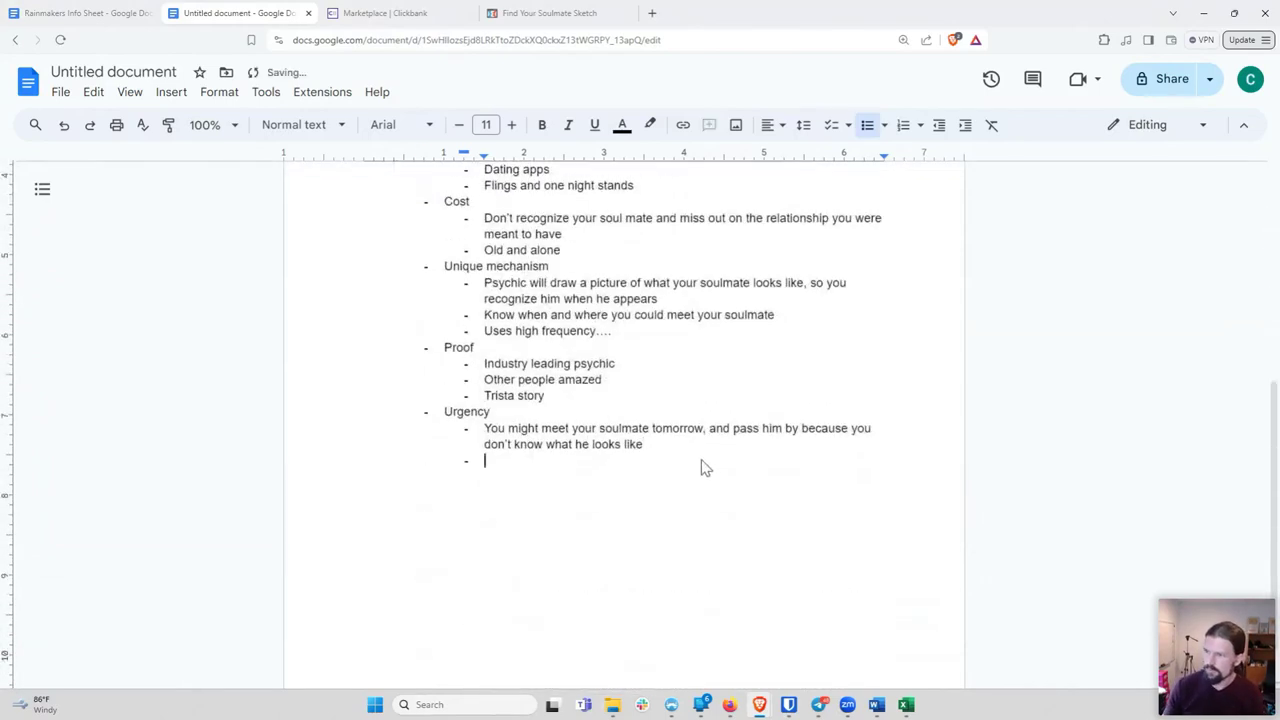
key(shift+Tab)
key(shift+Tab)
key(BackSpace)
key(Return)
text(HW:)
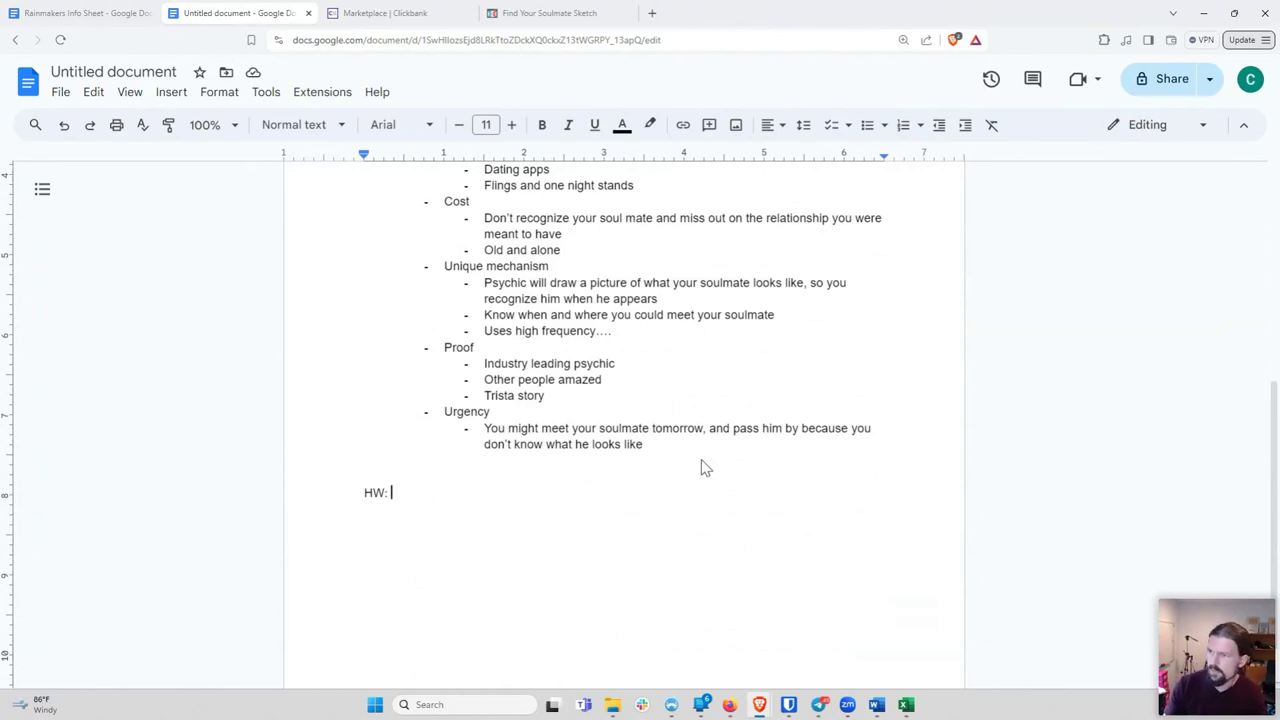
text(Go through this p)
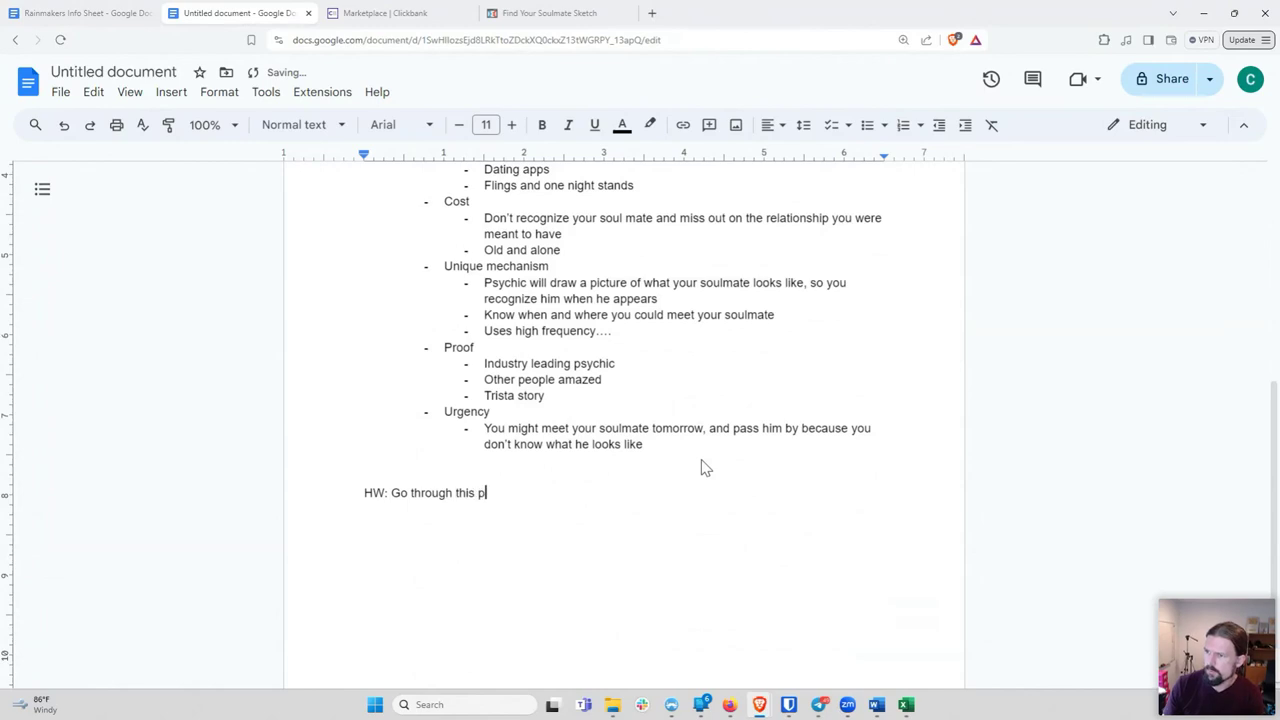
text(rocess with a)
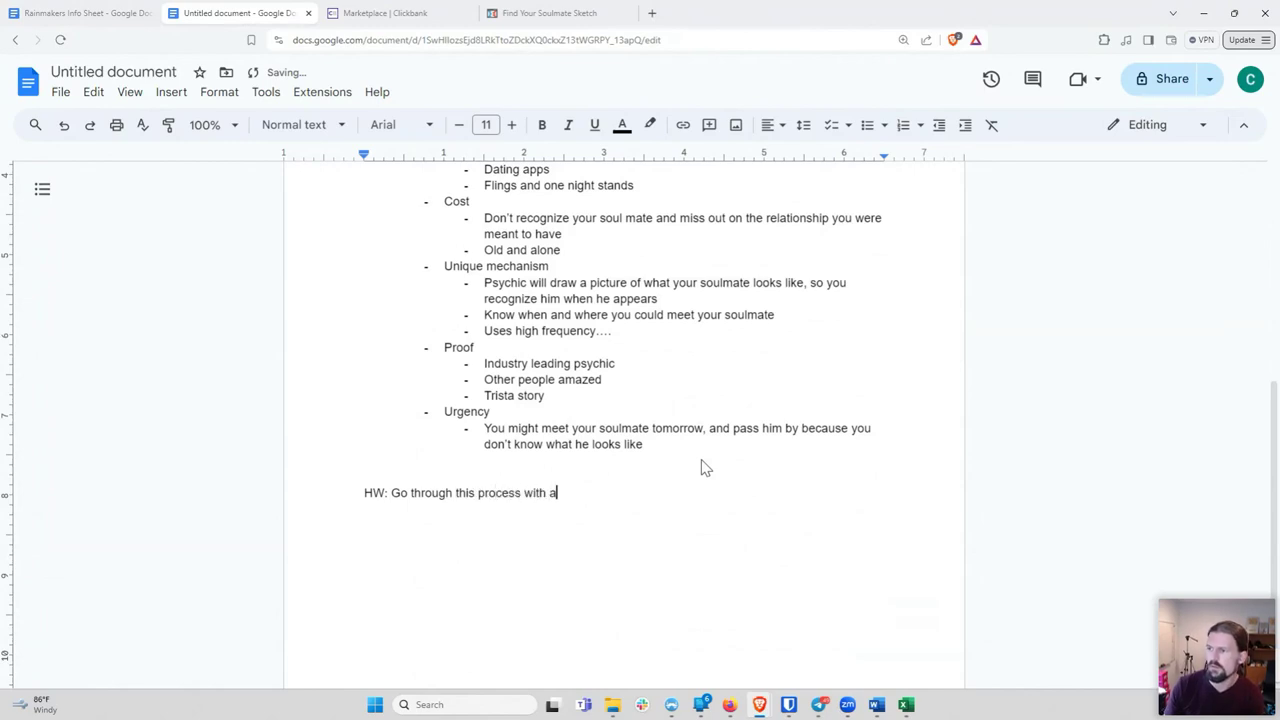
text( produc)
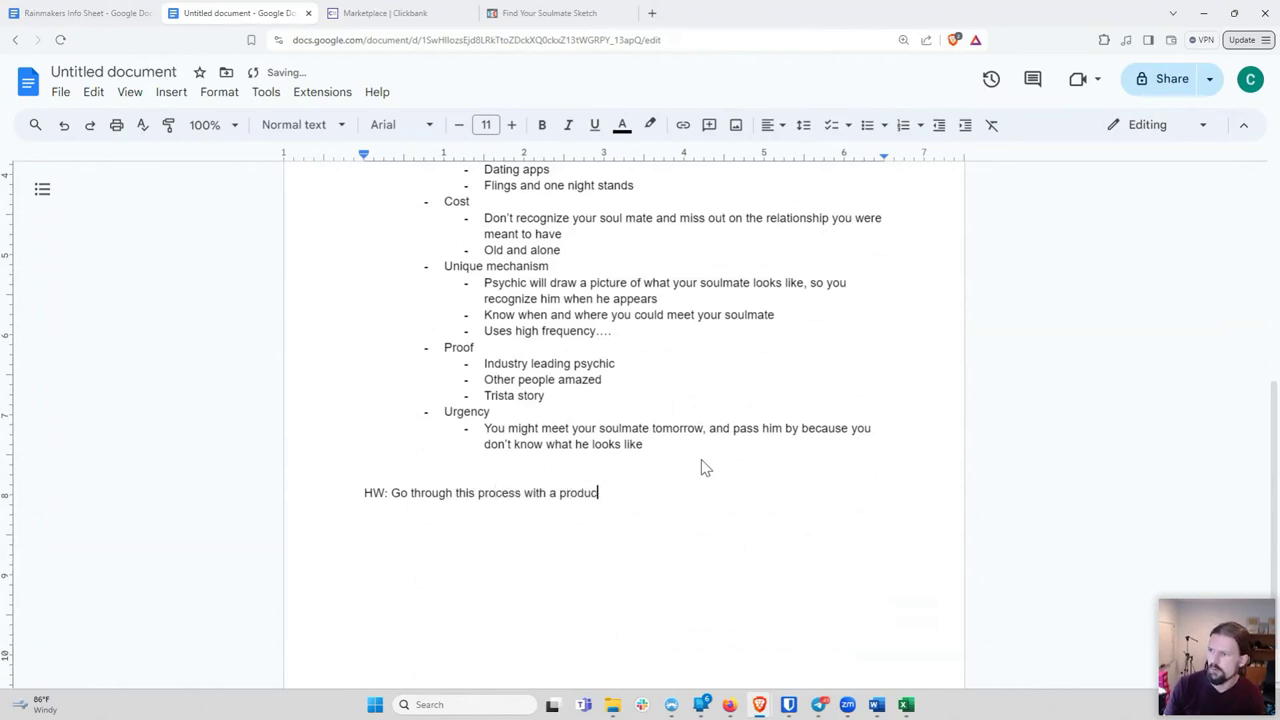
text(t on ClickBank.)
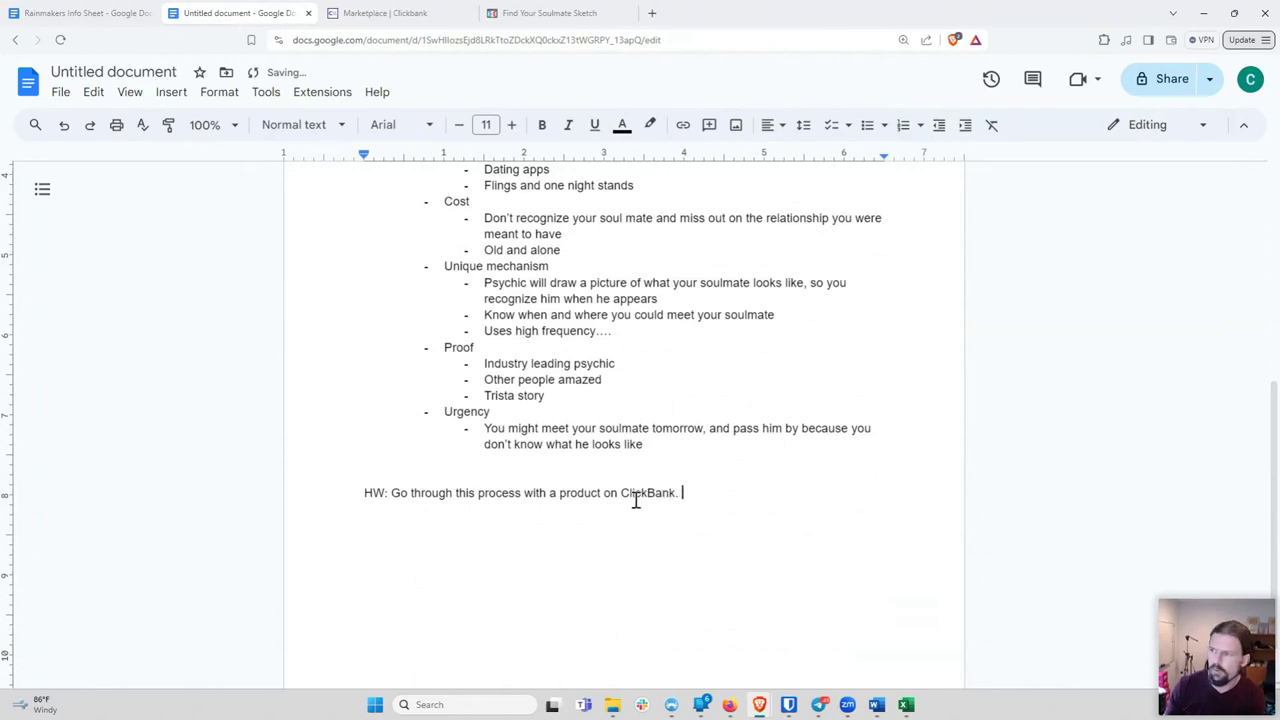
click(559, 495)
text(ndifferent)
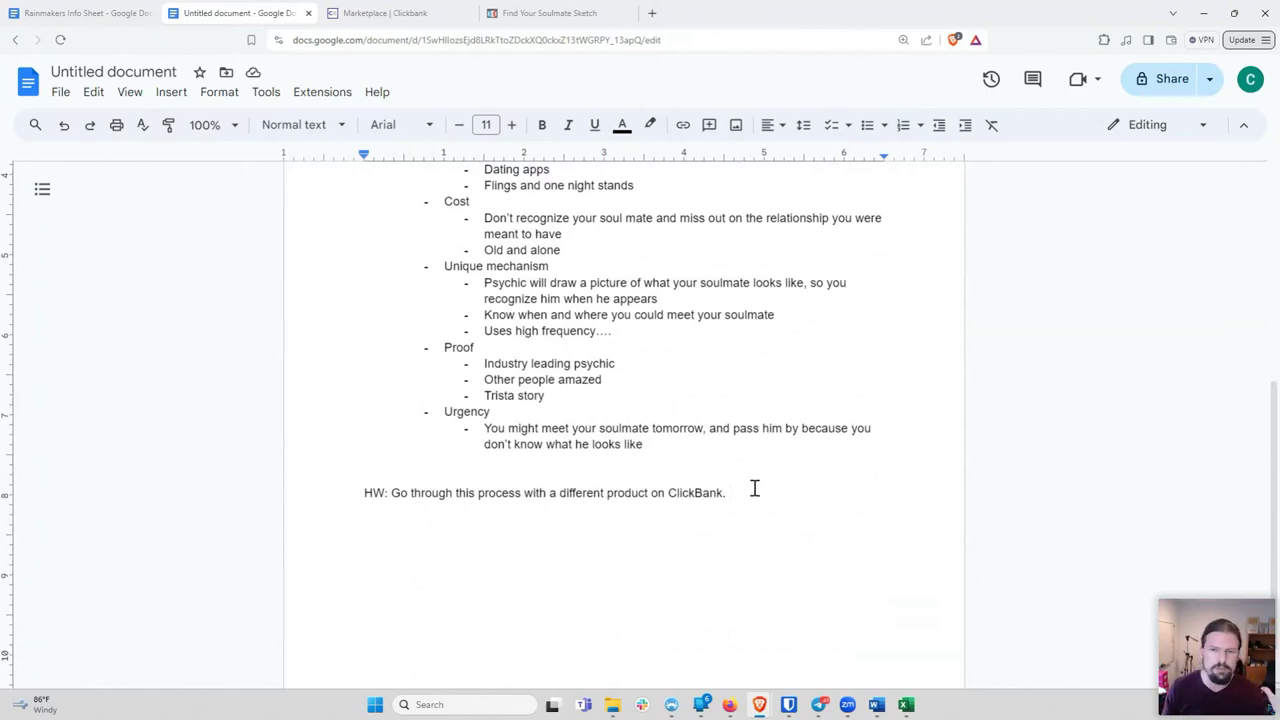
scroll(583, 478, up, 3)
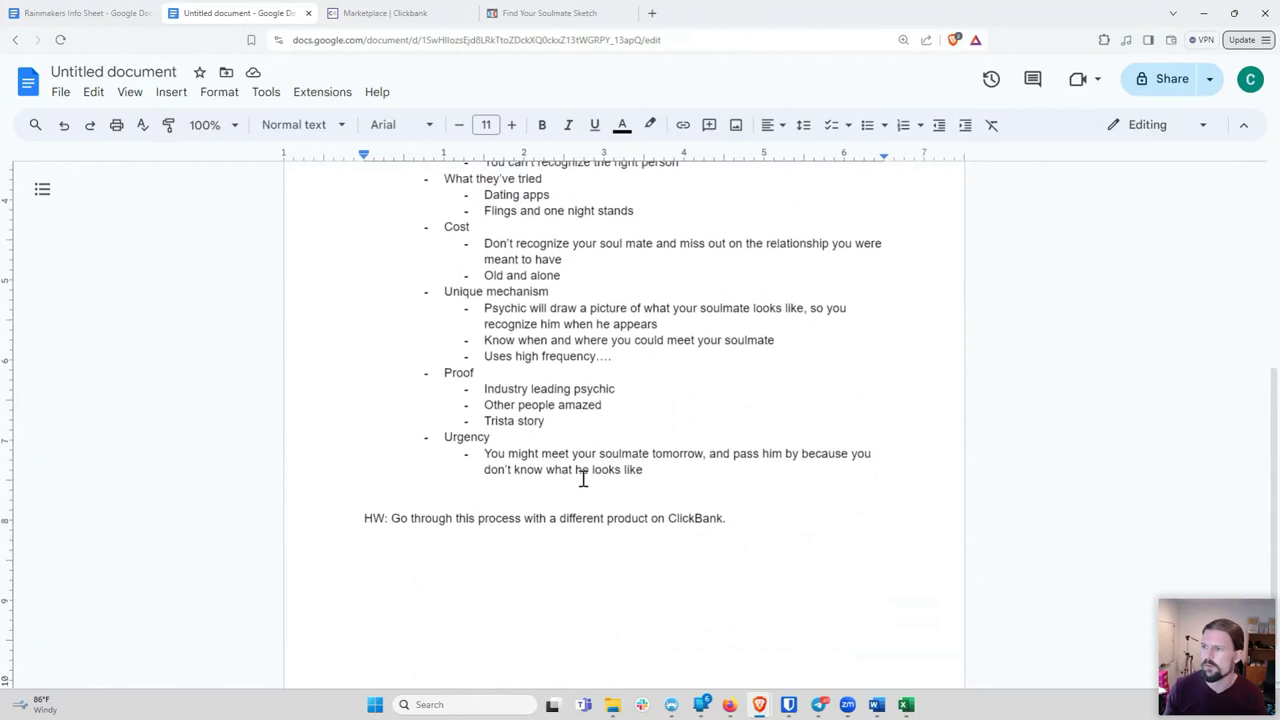
scroll(583, 478, up, 4)
click(492, 212)
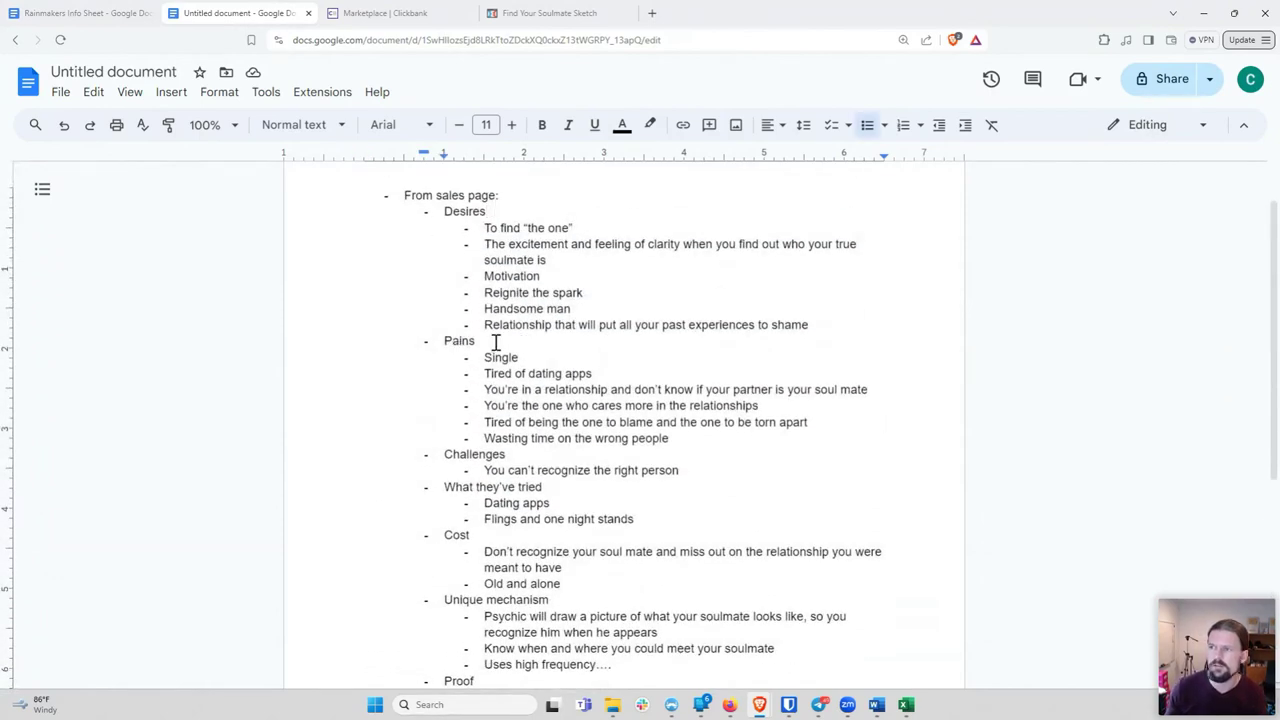
scroll(495, 341, down, 2)
click(538, 394)
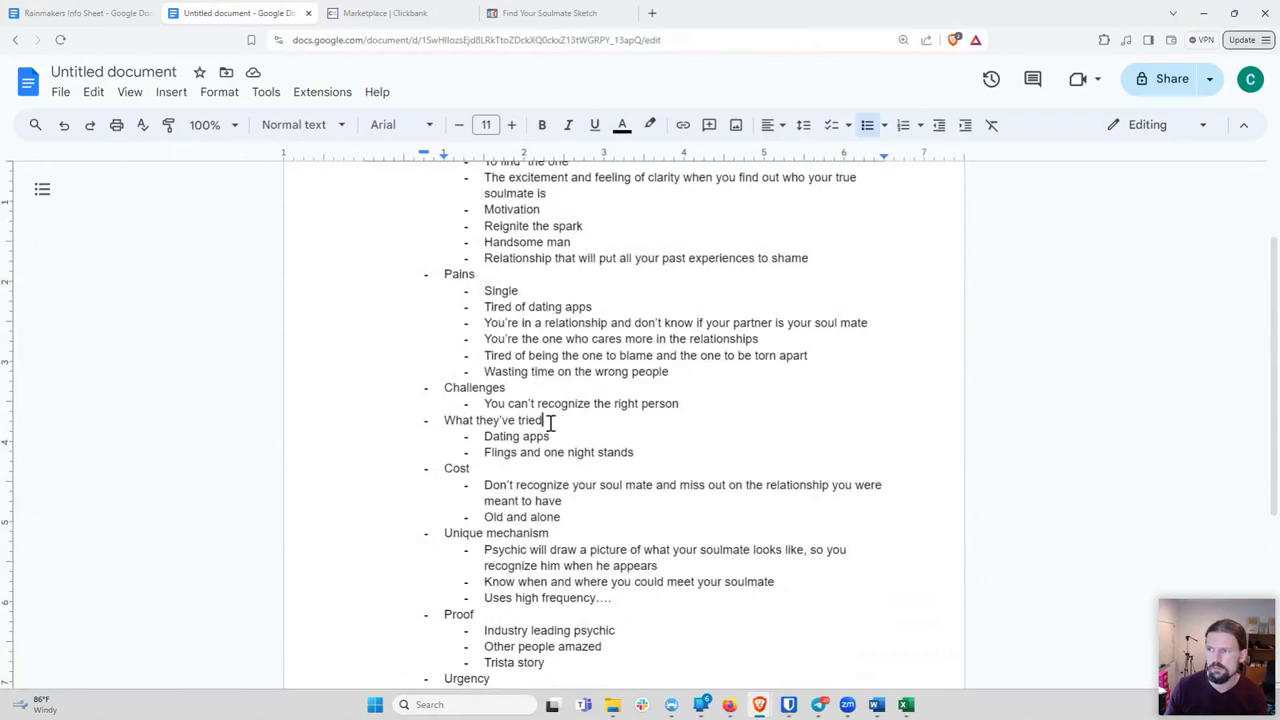
scroll(577, 480, down, 3)
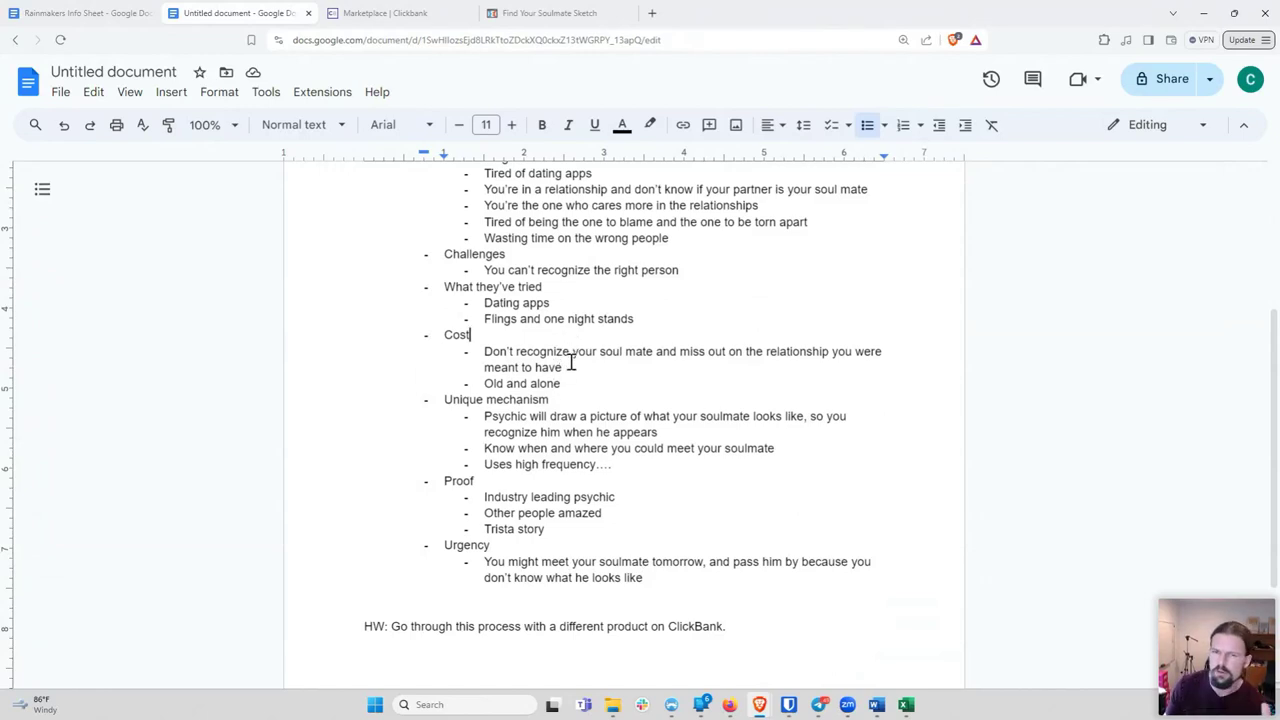
click(581, 383)
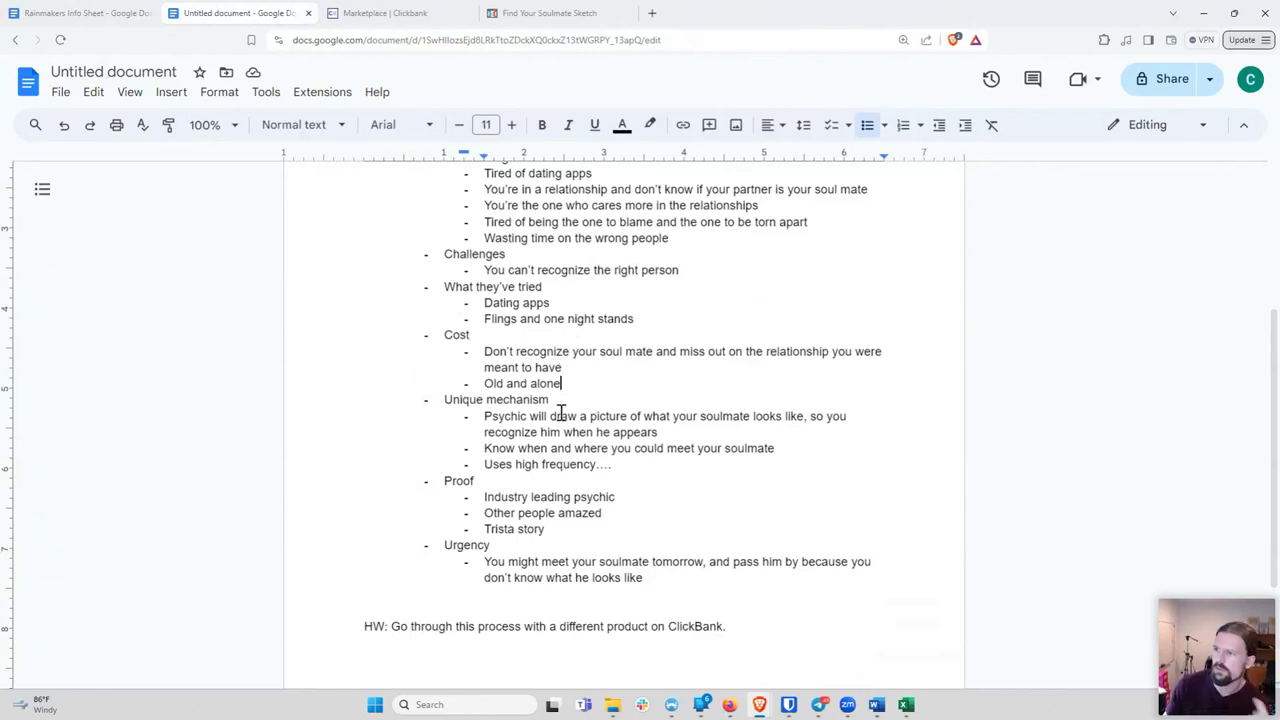
scroll(560, 412, down, 1)
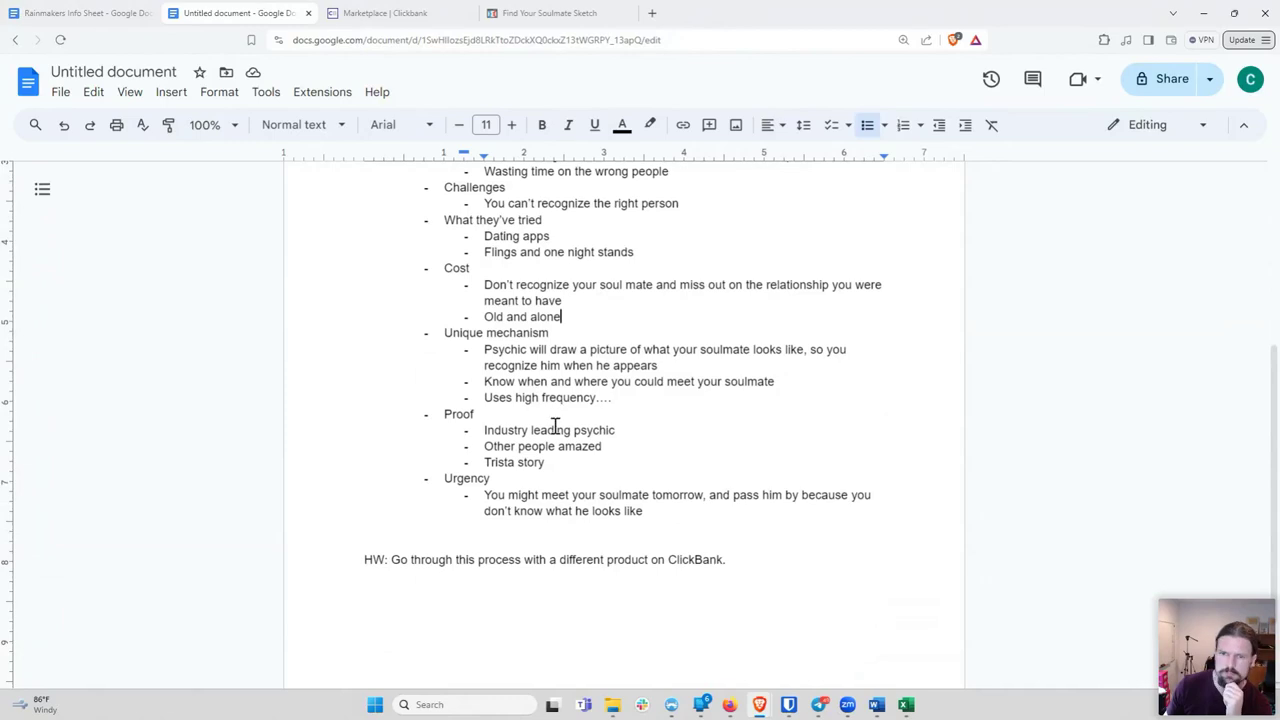